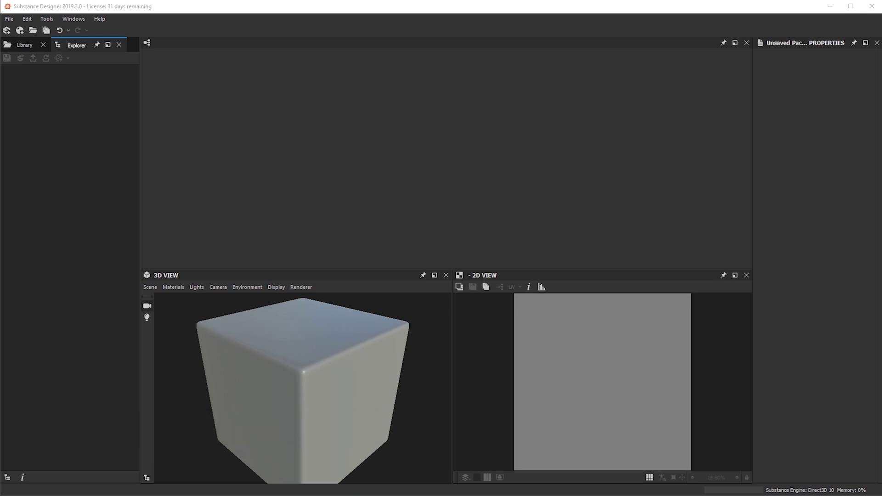
# - Create a new Substance graph from the PBR (Metallic/Roughness) template at 2048 × 2048 px
pyautogui.click(10, 19)
pyautogui.click(22, 32)
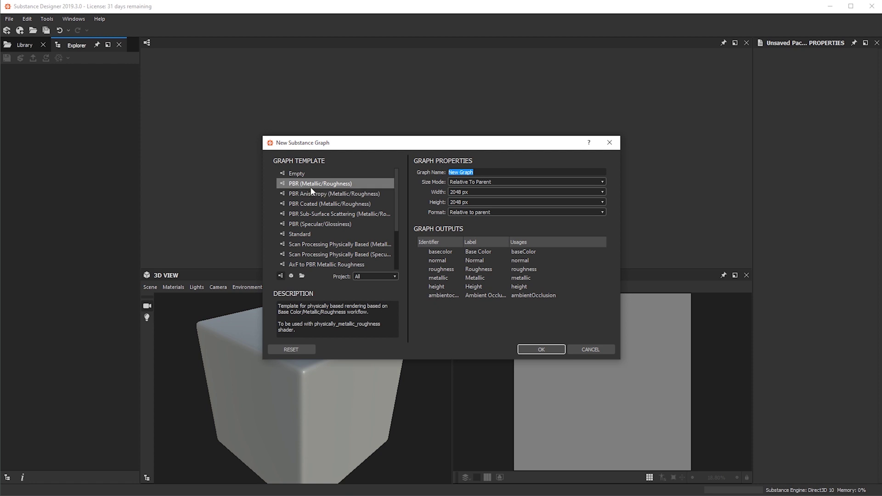
pyautogui.click(540, 350)
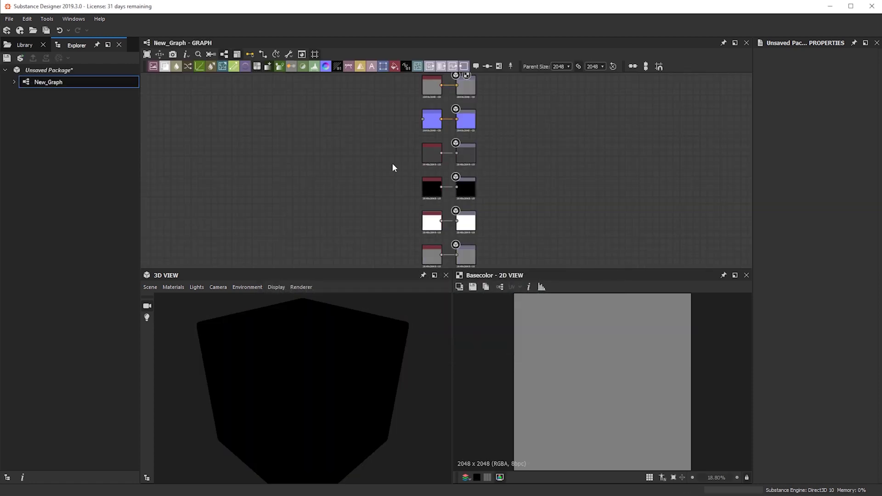
# - Save the unsaved package to the Desktop as Tiling_Patterns
pyautogui.click(62, 70)
pyautogui.rightClick(62, 68)
pyautogui.click(95, 129)
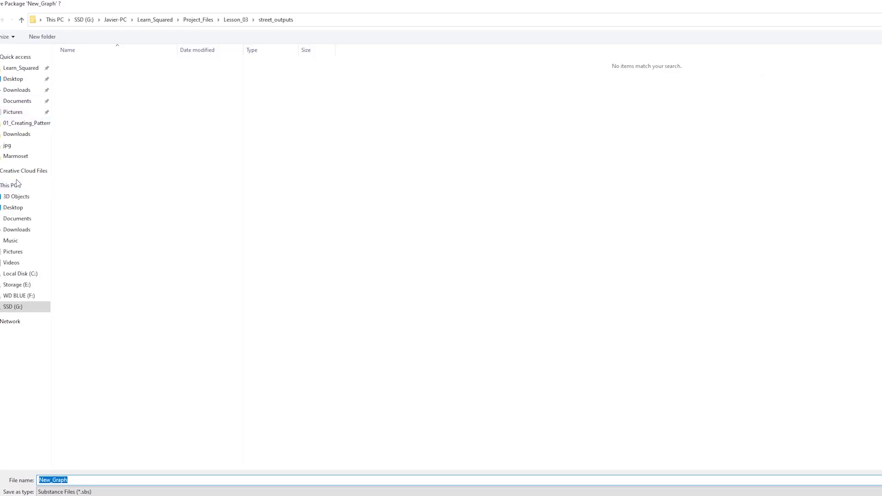
pyautogui.click(20, 80)
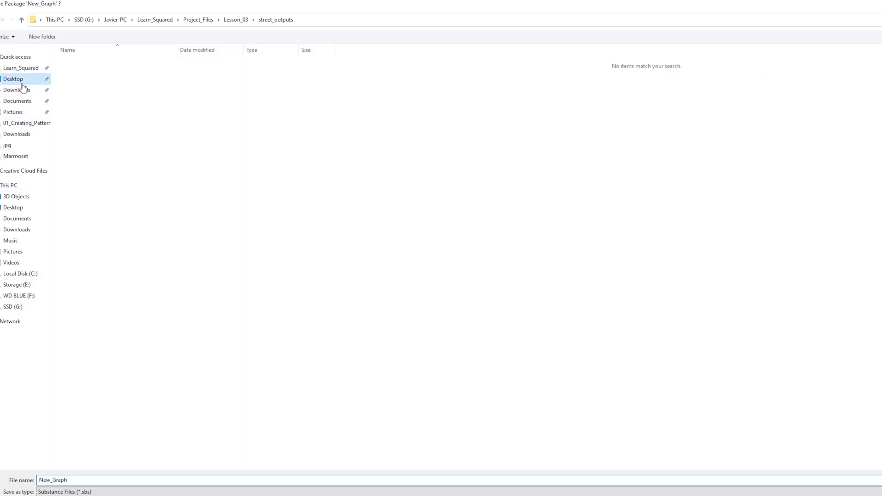
pyautogui.write('Tiling_Patterns')
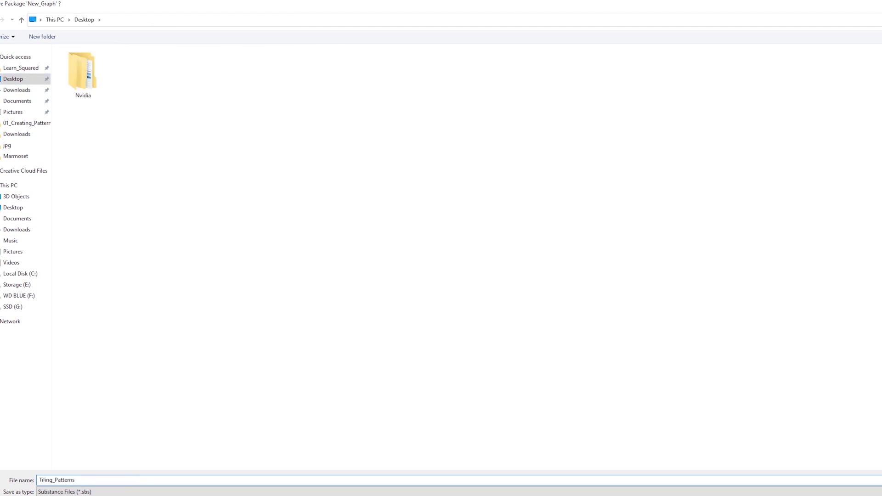
pyautogui.press('Return')
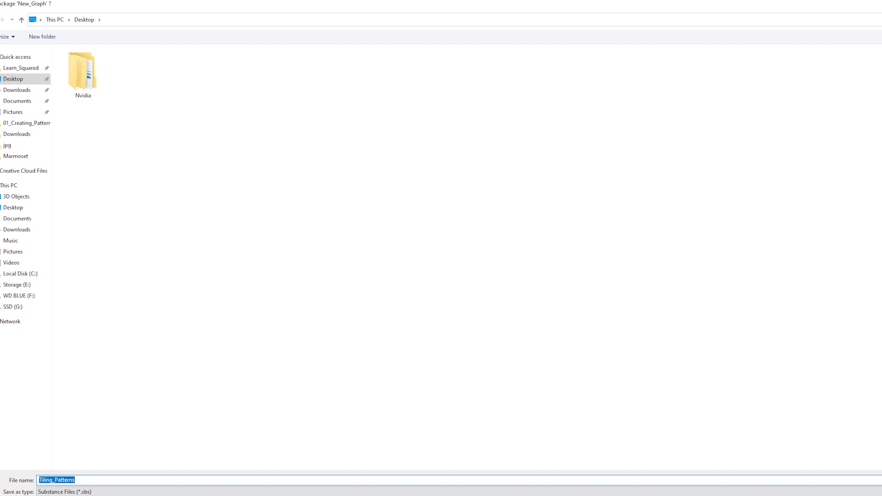
# - Add a Tile Generator node in the empty graph area beside the default output nodes
pyautogui.moveTo(631, 94); pyautogui.dragTo(685, 89, button='middle')
pyautogui.scroll(-1, 538, 138)
pyautogui.scroll(1, 414, 159)
pyautogui.moveTo(573, 171); pyautogui.dragTo(379, 183, button='middle')
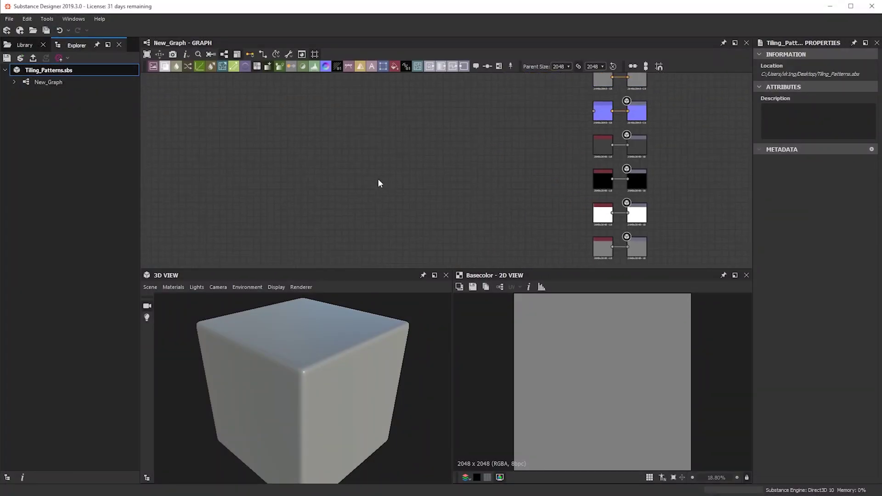
pyautogui.press('space')
pyautogui.write('tile')
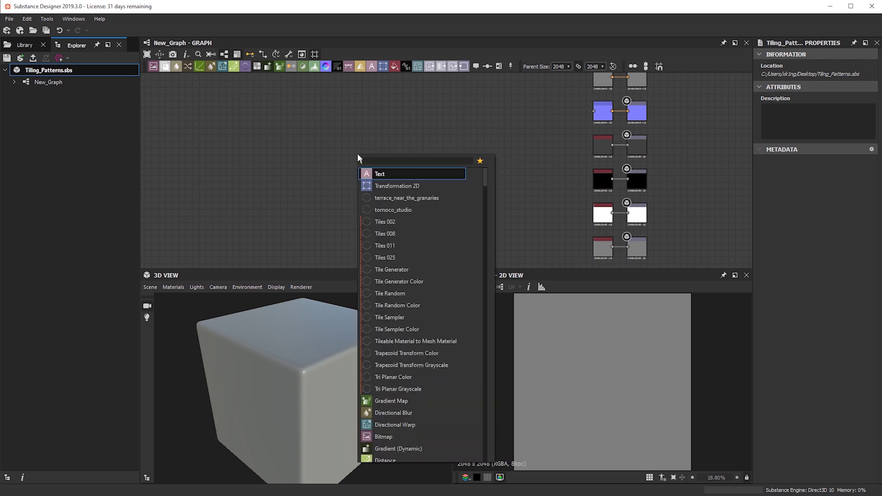
pyautogui.press('BackSpace')
pyautogui.press('BackSpace')
pyautogui.press('BackSpace')
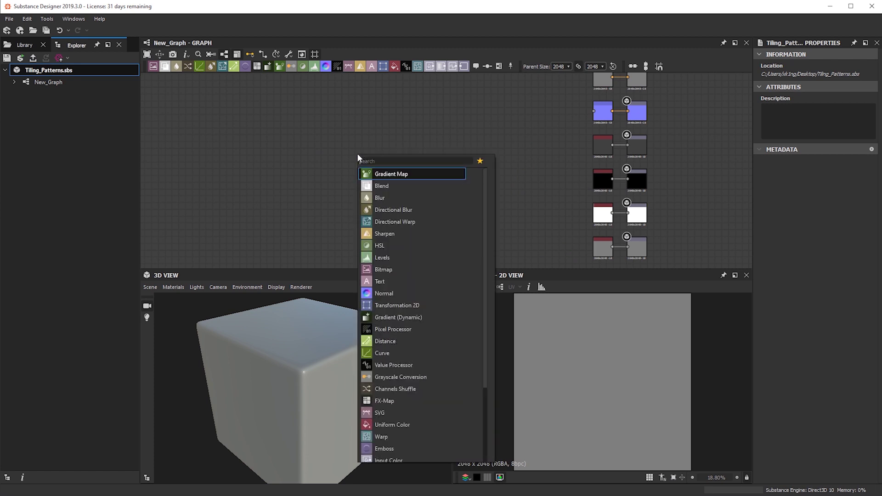
pyautogui.write('ile')
pyautogui.press('Return')
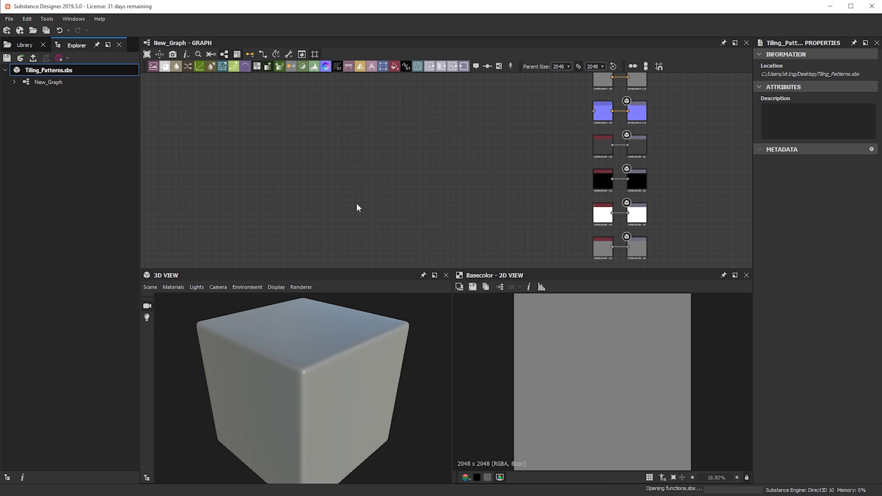
pyautogui.scroll(4, 367, 138)
pyautogui.moveTo(359, 135); pyautogui.dragTo(362, 184, button='middle')
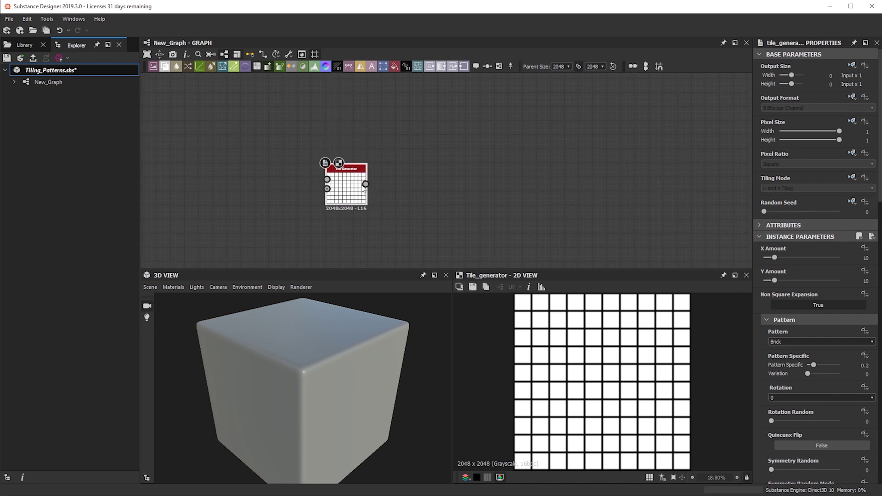
# - Examine the Tile Generator node and look through its pattern, size and other instance parameters
pyautogui.scroll(2, 328, 191)
pyautogui.moveTo(613, 169); pyautogui.dragTo(500, 199, button='middle')
pyautogui.scroll(1, 337, 236)
pyautogui.moveTo(298, 238); pyautogui.dragTo(451, 229, button='middle')
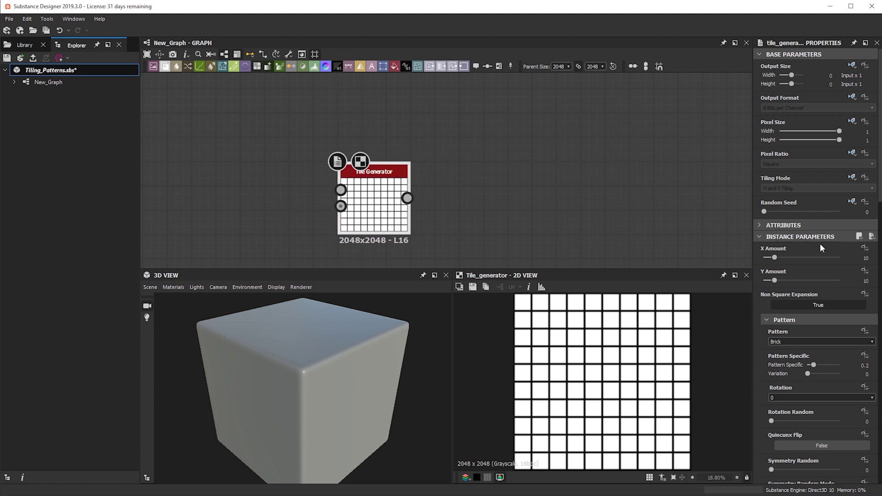
pyautogui.scroll(-6, 823, 322)
pyautogui.scroll(4, 826, 435)
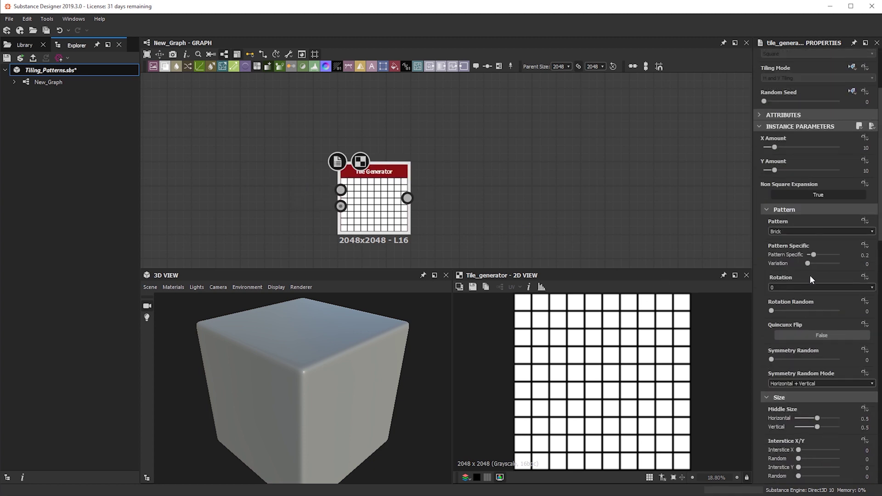
pyautogui.scroll(1, 810, 269)
pyautogui.scroll(-3, 568, 187)
# - Connect the Tile Generator output to the input of the Normal node
pyautogui.moveTo(568, 187); pyautogui.dragTo(533, 145, button='middle')
pyautogui.moveTo(308, 406); pyautogui.dragTo(324, 342)
pyautogui.moveTo(435, 158); pyautogui.dragTo(426, 180, button='middle')
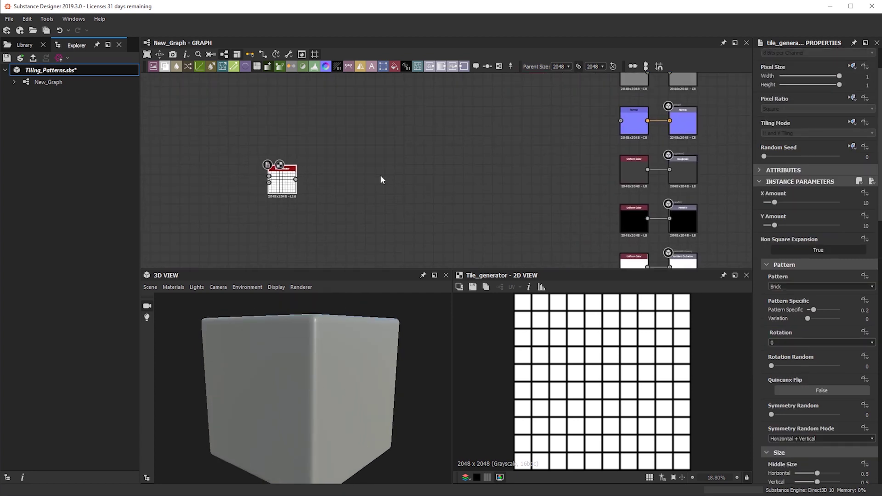
pyautogui.moveTo(288, 181); pyautogui.dragTo(620, 121)
# - Connect the Tile Generator output to the Height output and delete the Uniform Color node that fed it
pyautogui.moveTo(583, 209); pyautogui.dragTo(560, 177, button='middle')
pyautogui.moveTo(340, 151); pyautogui.dragTo(598, 236)
pyautogui.scroll(-2, 597, 235)
pyautogui.moveTo(597, 236); pyautogui.dragTo(577, 178, button='middle')
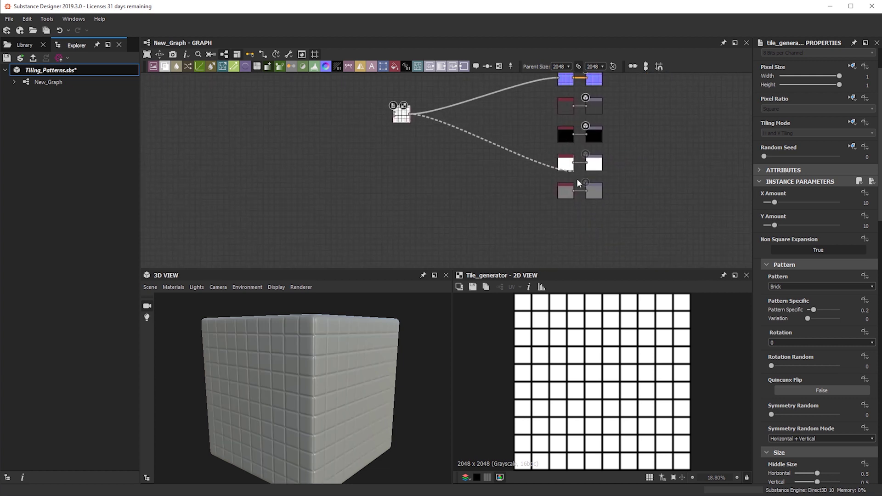
pyautogui.scroll(4, 583, 190)
pyautogui.moveTo(577, 178); pyautogui.dragTo(600, 202)
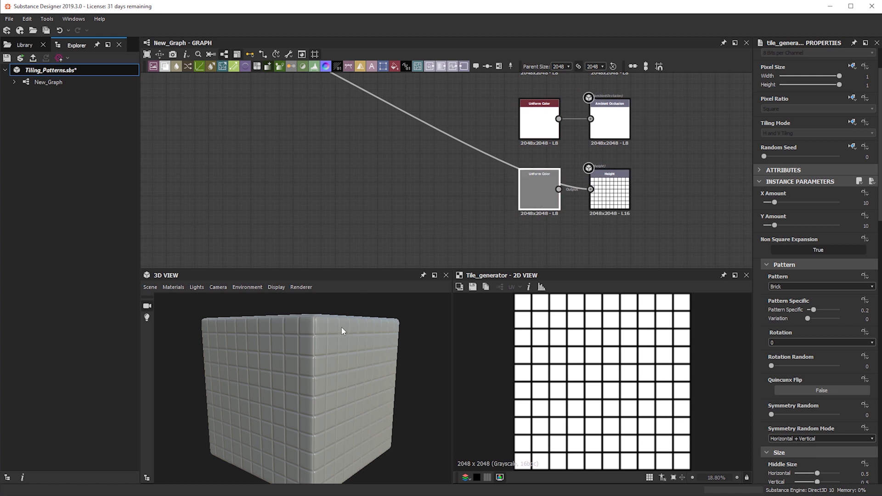
pyautogui.press('Delete')
# - Reposition the Tile Generator node lower in the graph, roughly level with the Height output
pyautogui.moveTo(339, 413); pyautogui.dragTo(354, 366)
pyautogui.moveTo(405, 175); pyautogui.dragTo(620, 366, button='middle')
pyautogui.moveTo(356, 186); pyautogui.dragTo(366, 264)
pyautogui.moveTo(366, 264); pyautogui.dragTo(369, 73, button='middle')
pyautogui.scroll(-1, 370, 145)
pyautogui.moveTo(371, 147); pyautogui.dragTo(364, 207, button='middle')
pyautogui.moveTo(359, 134); pyautogui.dragTo(388, 217)
# - Switch the 3D view's default material definition to physically_metallic_roughness with Tessellation
pyautogui.moveTo(199, 446); pyautogui.dragTo(286, 339)
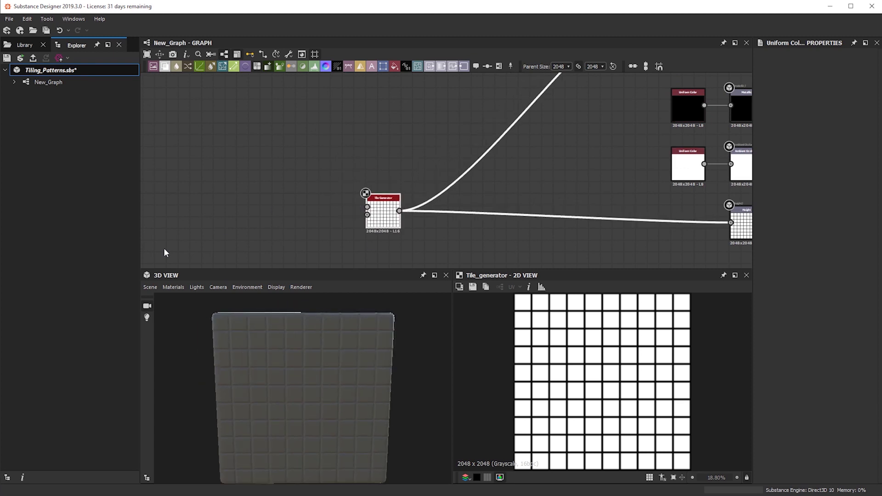
pyautogui.click(179, 288)
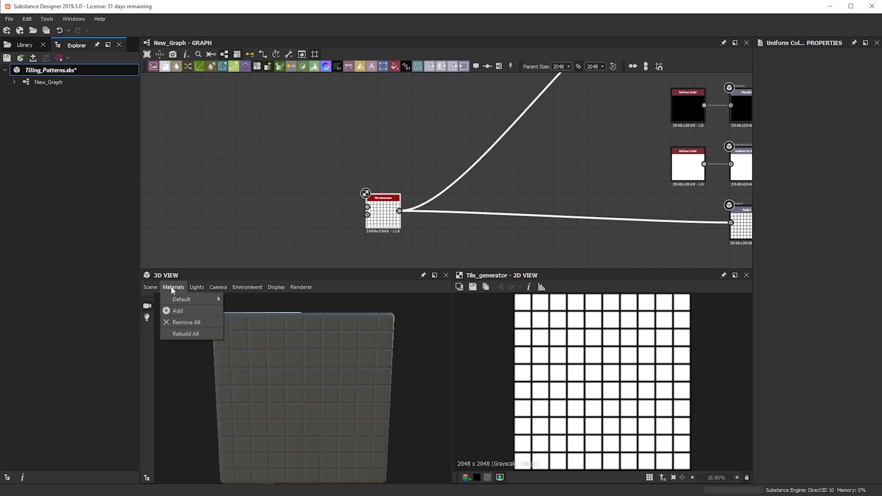
pyautogui.moveTo(198, 299)
pyautogui.moveTo(251, 312)
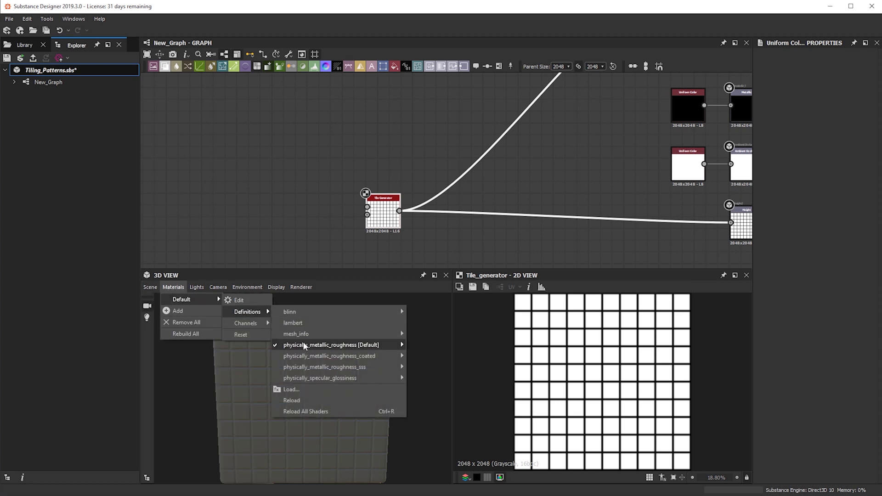
pyautogui.moveTo(305, 346)
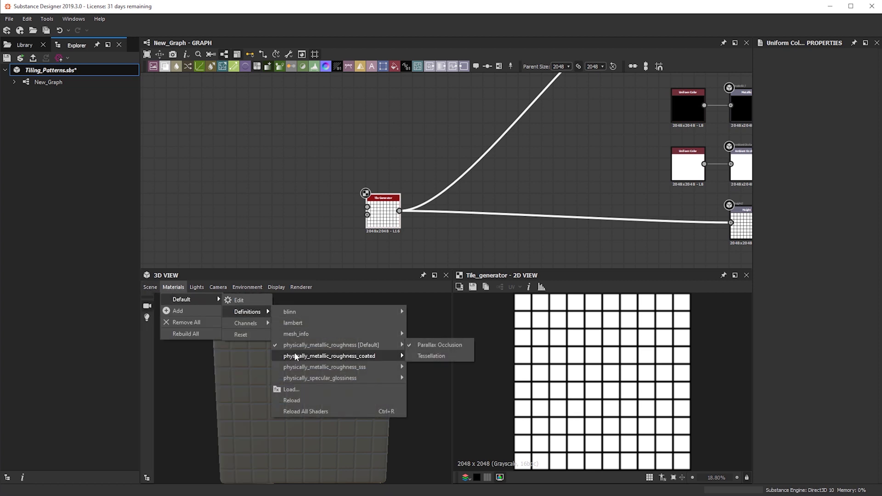
pyautogui.click(424, 356)
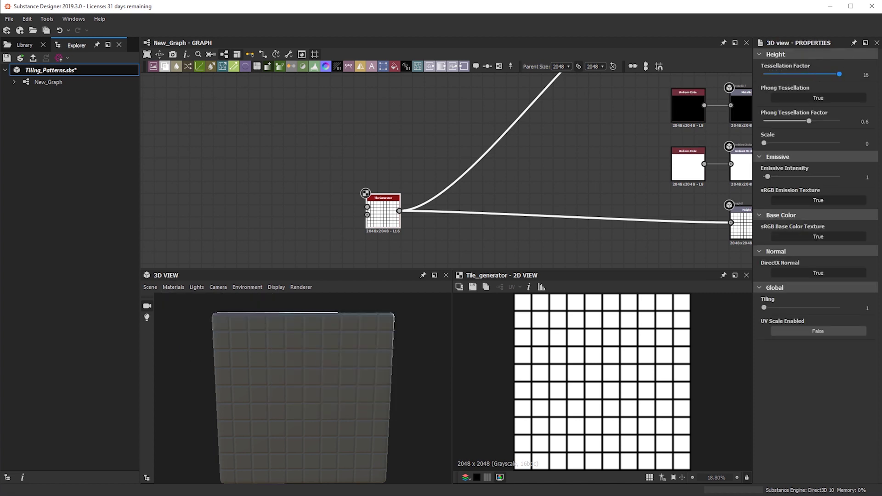
# - Set the 3D material's Phong Tessellation Factor to 1 and its height Scale to about 5.88
pyautogui.moveTo(822, 121); pyautogui.dragTo(844, 122)
pyautogui.moveTo(764, 143); pyautogui.dragTo(808, 144)
pyautogui.moveTo(363, 346); pyautogui.dragTo(329, 370)
pyautogui.moveTo(685, 152); pyautogui.dragTo(620, 148, button='middle')
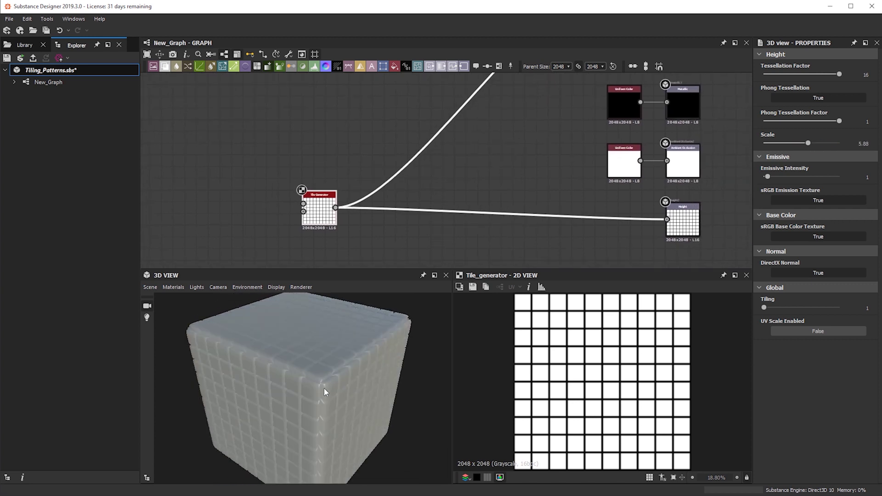
# - Rotate the environment lighting around the cube to inspect its displaced tiles up close
pyautogui.keyDown('alt'); pyautogui.moveTo(324, 389); pyautogui.dragTo(316, 330); pyautogui.keyUp('alt')
pyautogui.keyDown('alt'); pyautogui.moveTo(320, 373); pyautogui.dragTo(342, 372, button='right'); pyautogui.keyUp('alt')
pyautogui.moveTo(343, 372); pyautogui.dragTo(421, 373)
pyautogui.moveTo(373, 372)
pyautogui.keyDown('ctrl'); pyautogui.keyDown('shift'); pyautogui.mouseDown(button='right')
pyautogui.moveTo(426, 374)
pyautogui.moveTo(379, 369)
pyautogui.mouseUp(button='right'); pyautogui.keyUp('shift'); pyautogui.keyUp('ctrl')
pyautogui.moveTo(378, 369); pyautogui.dragTo(272, 389)
# - Try connecting the Tile Generator directly to the Ambient Occlusion output, and undo the connection
pyautogui.scroll(-3, 600, 126)
pyautogui.moveTo(480, 121); pyautogui.dragTo(456, 205, button='middle')
pyautogui.moveTo(387, 231); pyautogui.dragTo(637, 171)
pyautogui.scroll(3, 614, 225)
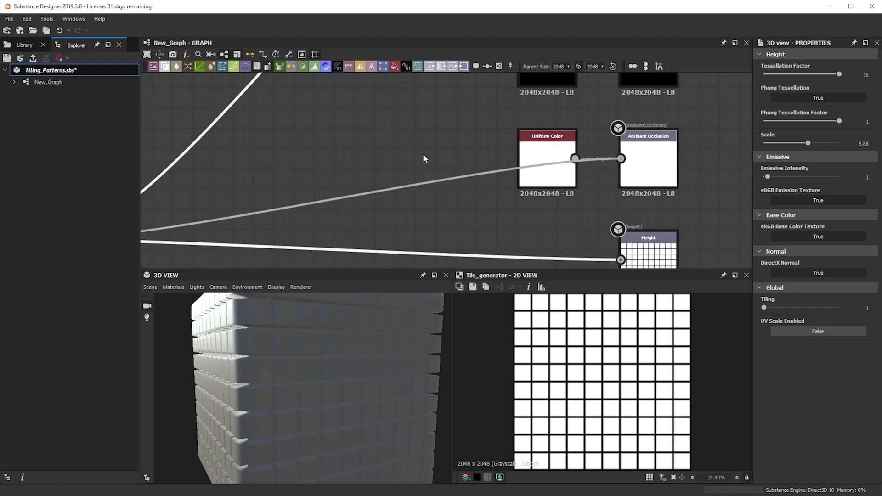
pyautogui.hotkey('ctrl', 'z')
# - Add an ambient occlusion filter node between the Tile Generator and the Ambient Occlusion output
pyautogui.scroll(-1, 419, 146)
pyautogui.press('space')
pyautogui.write('ambi')
pyautogui.press('Return')
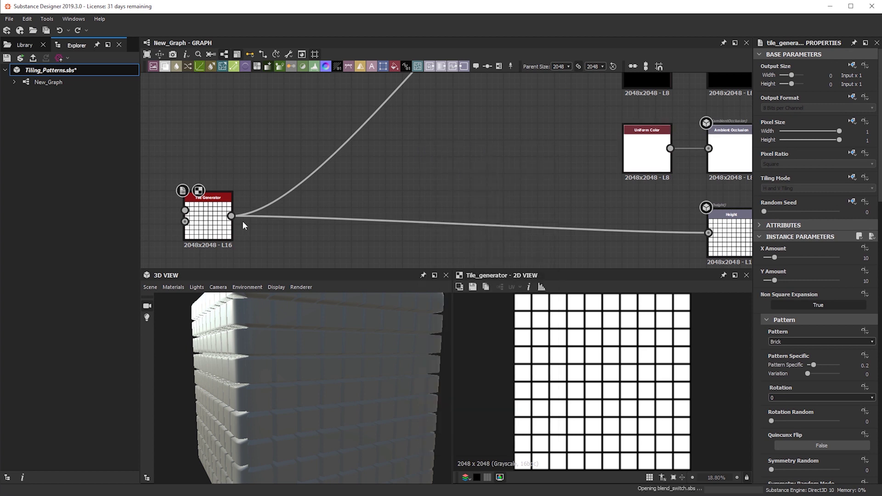
pyautogui.scroll(-1, 329, 146)
pyautogui.moveTo(328, 146); pyautogui.dragTo(408, 151, button='middle')
# - Wire the Tile Generator through the ambient occlusion filter to the Ambient Occlusion output, and delete the Uniform Color node that fed it
pyautogui.moveTo(329, 210); pyautogui.dragTo(761, 151)
pyautogui.moveTo(485, 159); pyautogui.dragTo(679, 155)
pyautogui.press('Delete')
pyautogui.hotkey('ctrl', 'z')
pyautogui.click(662, 147)
pyautogui.press('Delete')
# - Display the Tile Generator in the 2D view and examine its tiles there and on the 3D cube
pyautogui.scroll(-1, 418, 257)
pyautogui.scroll(-3, 305, 385)
pyautogui.moveTo(305, 385); pyautogui.dragTo(327, 390)
pyautogui.scroll(5, 357, 234)
pyautogui.click(275, 185)
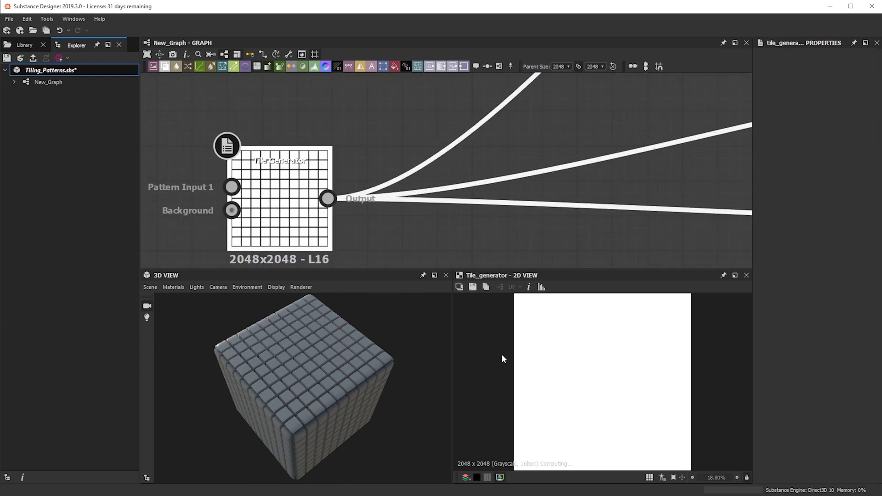
pyautogui.moveTo(313, 388); pyautogui.dragTo(559, 328)
pyautogui.scroll(4, 624, 371)
pyautogui.scroll(-3, 592, 340)
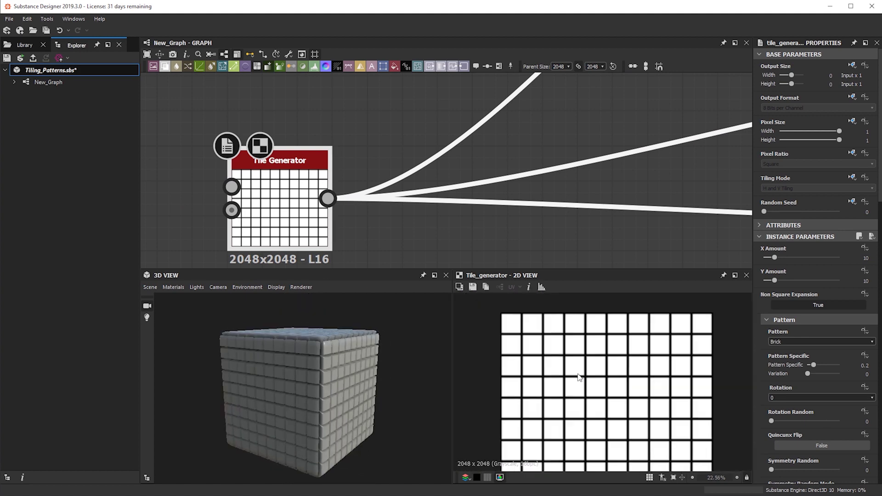
pyautogui.scroll(5, 318, 380)
pyautogui.moveTo(320, 377); pyautogui.dragTo(279, 367)
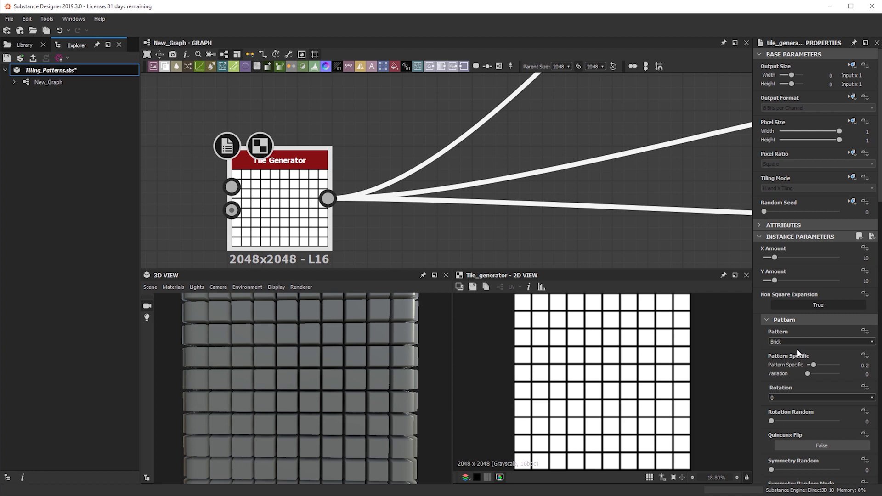
# - Set the Tile Generator's Pattern to Square and check the effect on the cube
pyautogui.click(795, 342)
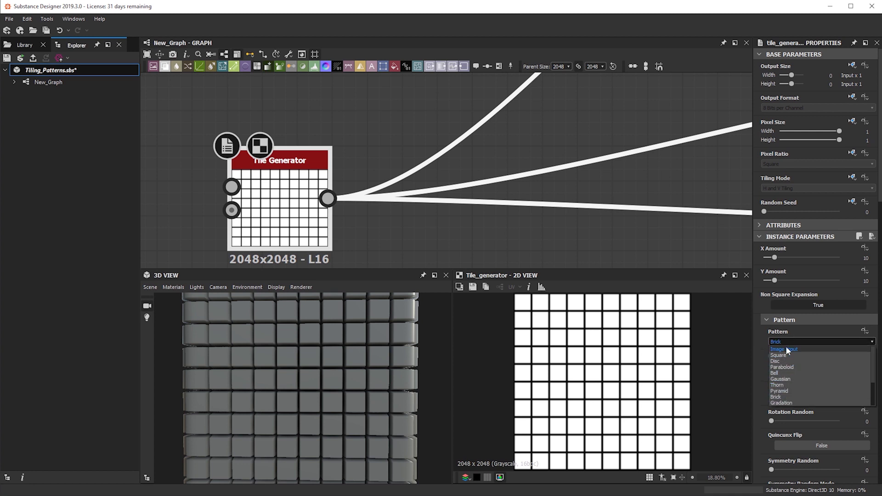
pyautogui.click(789, 355)
pyautogui.scroll(3, 290, 377)
pyautogui.moveTo(290, 377); pyautogui.dragTo(321, 387)
pyautogui.scroll(-3, 321, 422)
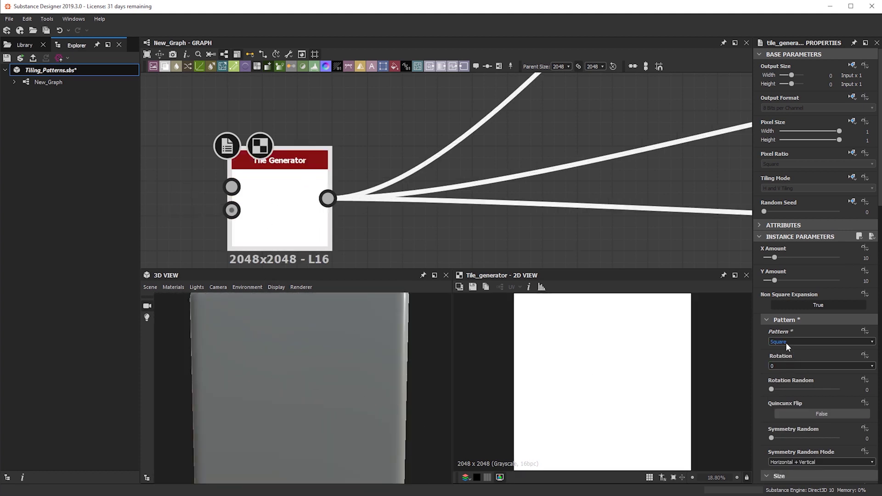
pyautogui.moveTo(324, 373)
pyautogui.mouseDown()
pyautogui.moveTo(333, 371)
pyautogui.moveTo(332, 360)
pyautogui.mouseUp()
# - Set the Tile Generator's Scale to 0.75 and inspect the separated tiles on the cube
pyautogui.scroll(-6, 792, 348)
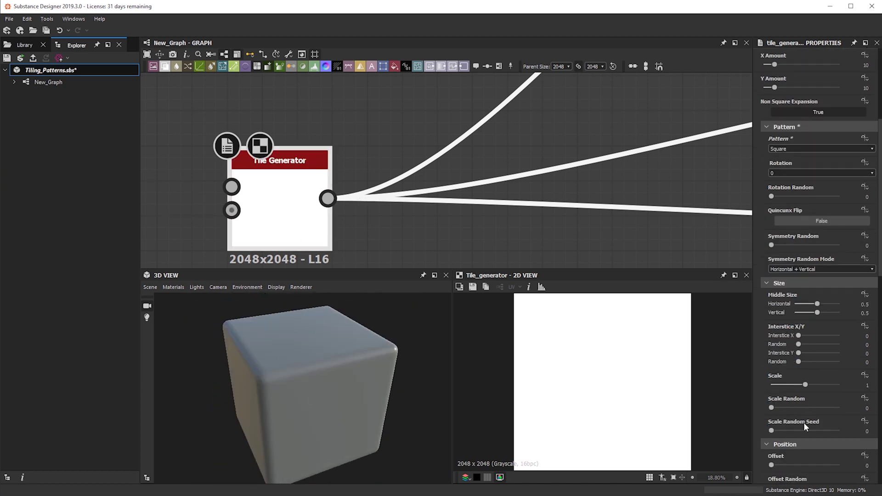
pyautogui.click(866, 384)
pyautogui.write('.75')
pyautogui.press('Return')
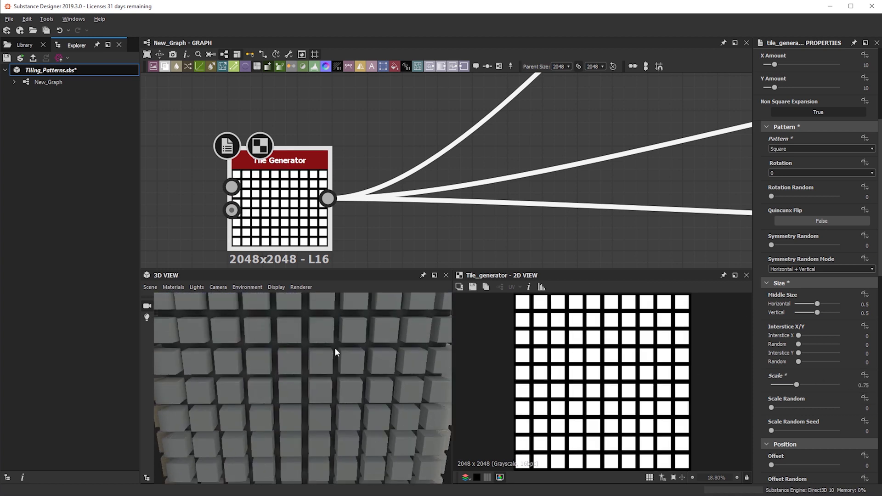
pyautogui.scroll(5, 324, 355)
pyautogui.moveTo(377, 346); pyautogui.dragTo(367, 366)
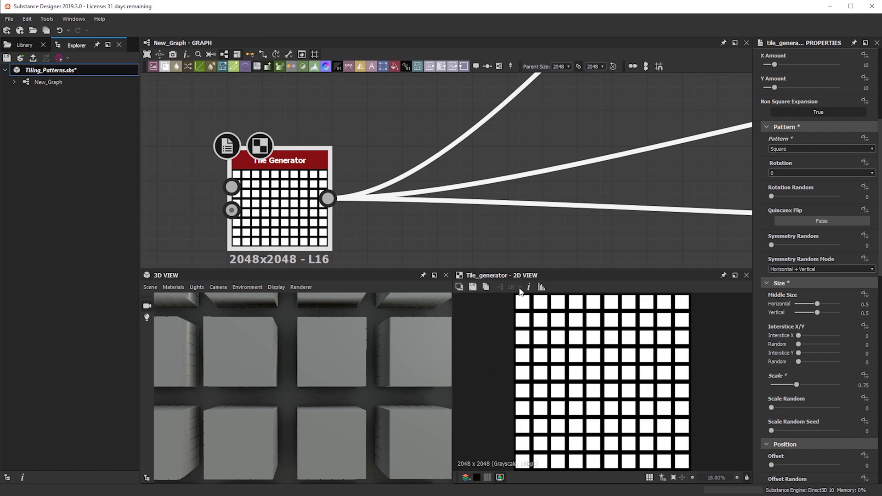
# - Set the Tile Generator's Pattern to Brick and inspect the tile edges enlarged in the 2D view
pyautogui.click(791, 150)
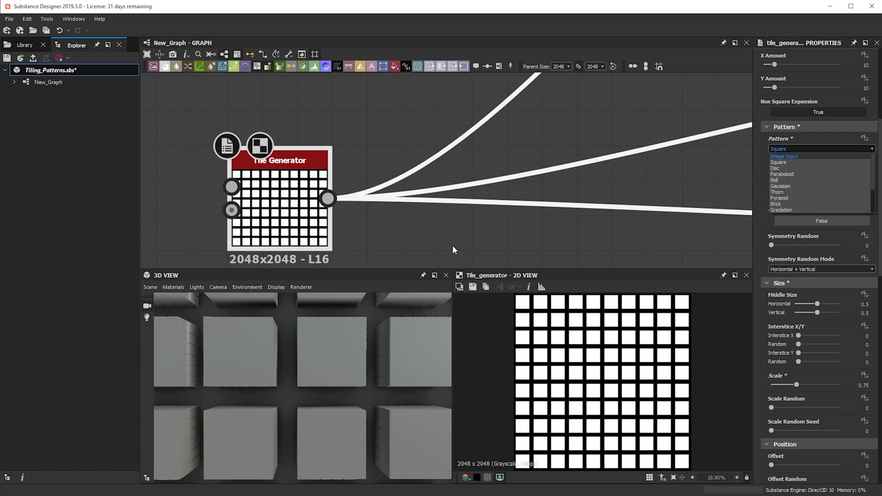
pyautogui.click(584, 359)
pyautogui.scroll(10, 570, 349)
pyautogui.click(802, 149)
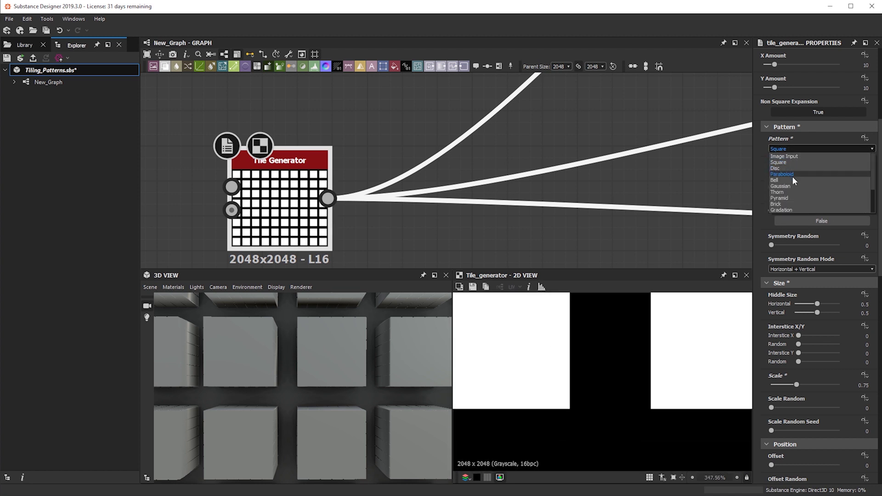
pyautogui.scroll(-2, 787, 184)
pyautogui.scroll(1, 788, 187)
pyautogui.click(787, 186)
pyautogui.scroll(1, 559, 346)
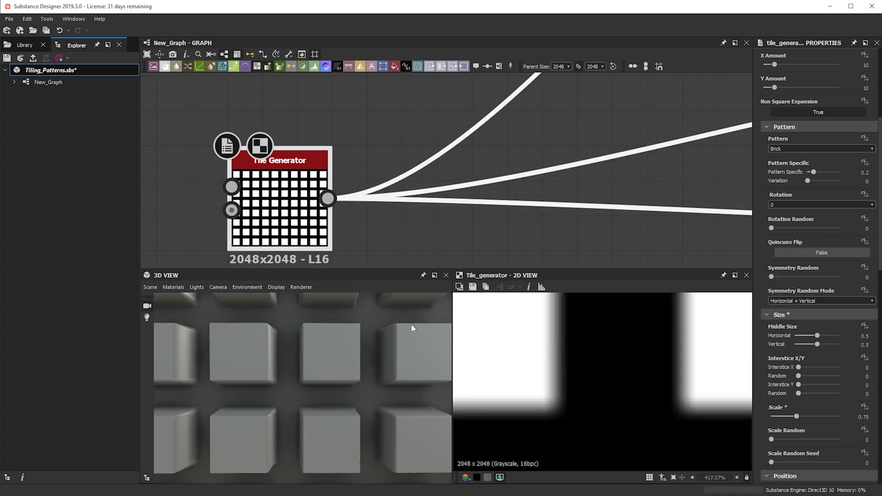
# - Set the Tile Generator's Pattern to Square and inspect the tiles on the cube
pyautogui.moveTo(378, 366)
pyautogui.mouseDown()
pyautogui.moveTo(408, 381)
pyautogui.moveTo(360, 406)
pyautogui.moveTo(352, 389)
pyautogui.moveTo(369, 360)
pyautogui.mouseUp()
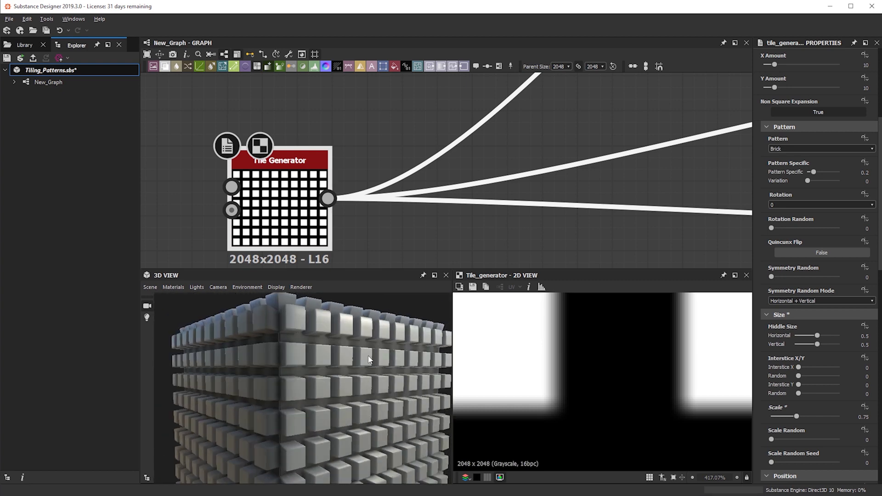
pyautogui.click(796, 149)
pyautogui.click(796, 164)
pyautogui.moveTo(382, 370); pyautogui.dragTo(351, 385)
pyautogui.scroll(3, 350, 385)
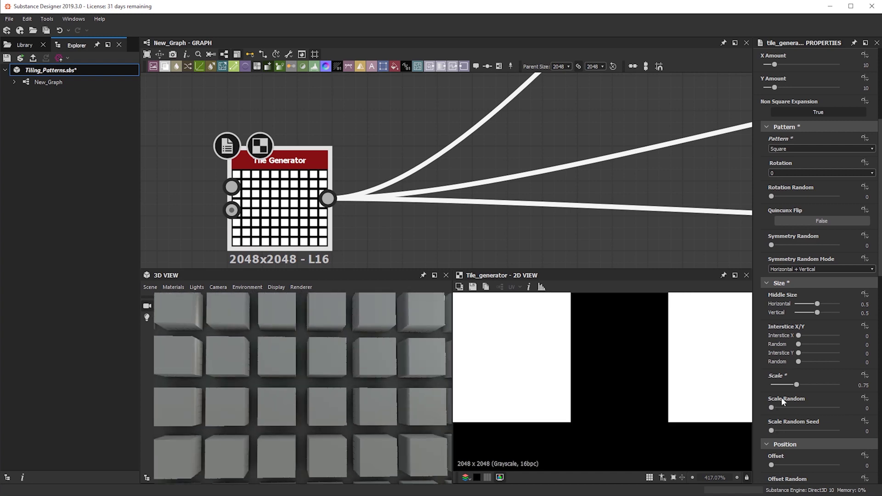
# - Set the Tile Generator's Scale to 0.94 and inspect the narrowed gaps on the cube
pyautogui.moveTo(796, 386); pyautogui.dragTo(803, 384)
pyautogui.moveTo(281, 358); pyautogui.dragTo(282, 423)
pyautogui.scroll(-5, 345, 375)
pyautogui.scroll(5, 268, 419)
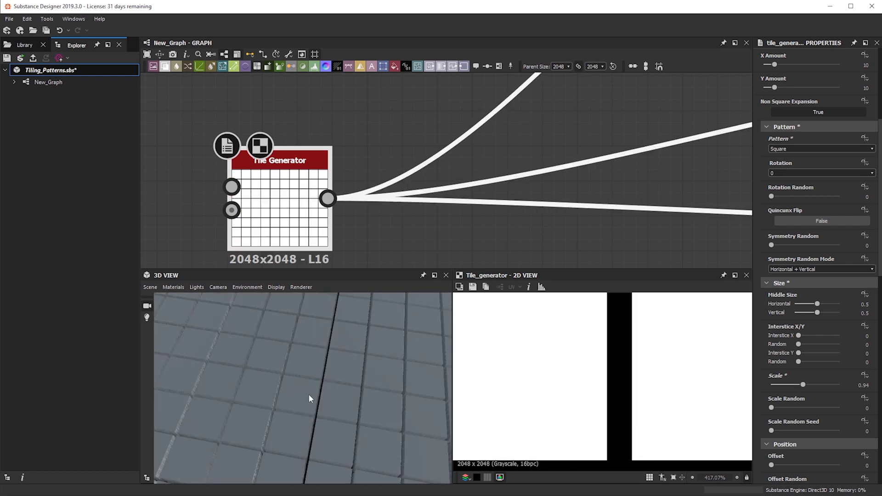
# - Try a Scale Random of 0.48 on the Tile Generator and inspect the tile sizes on the cube
pyautogui.scroll(-3, 800, 380)
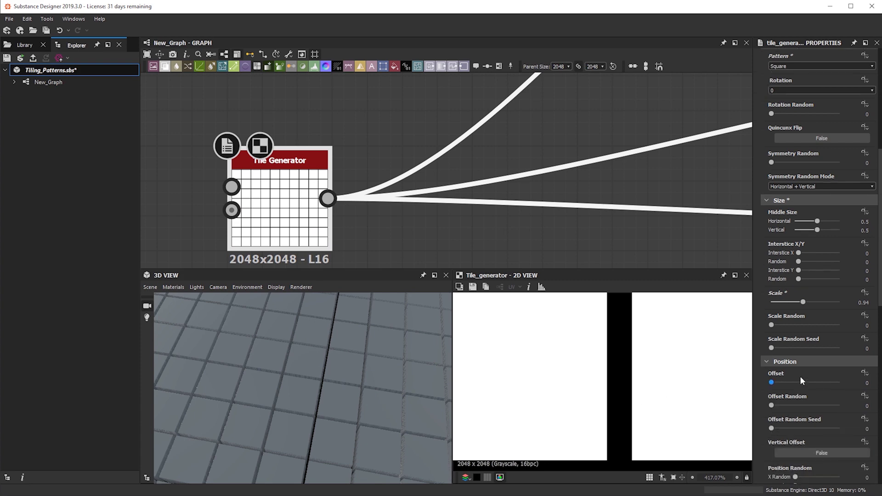
pyautogui.moveTo(783, 325); pyautogui.dragTo(803, 325)
pyautogui.moveTo(180, 395); pyautogui.dragTo(283, 308)
pyautogui.scroll(-4, 366, 343)
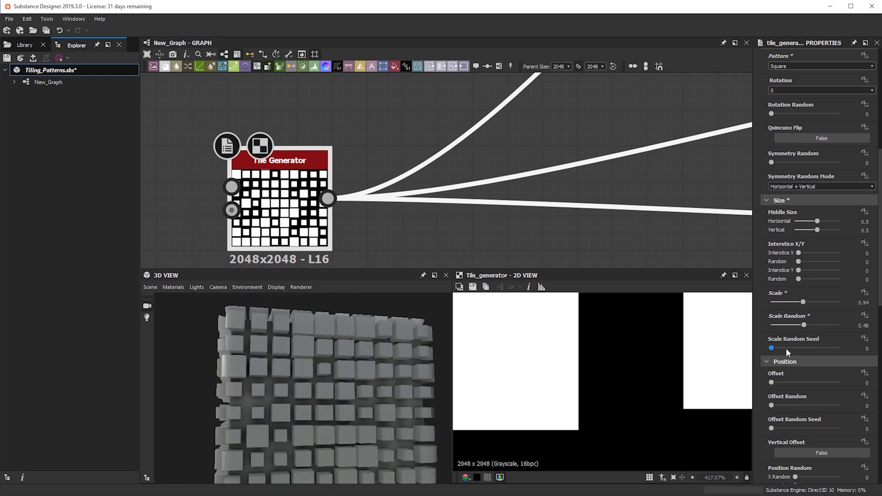
# - Try a position Offset of 0.53 on the Tile Generator and inspect the shifted rows on the cube
pyautogui.scroll(-3, 786, 348)
pyautogui.moveTo(786, 298); pyautogui.dragTo(808, 301)
pyautogui.moveTo(319, 399); pyautogui.dragTo(317, 352)
pyautogui.scroll(-5, 334, 427)
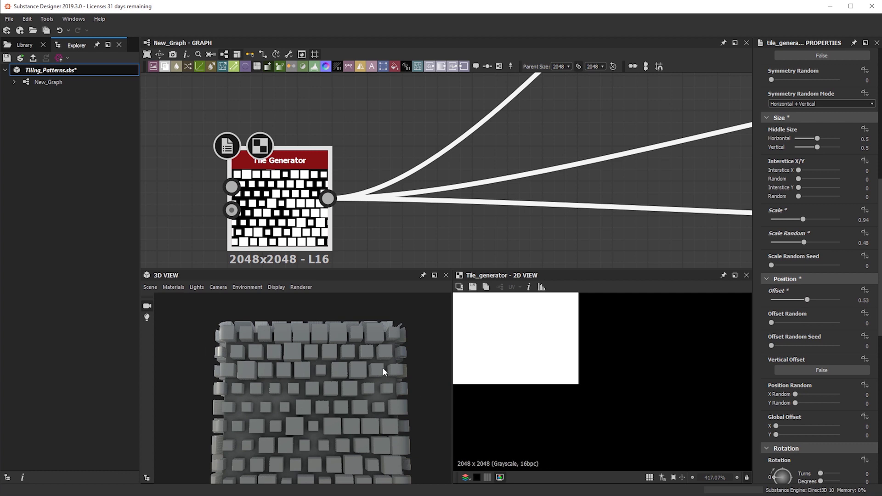
pyautogui.moveTo(299, 429); pyautogui.dragTo(265, 390)
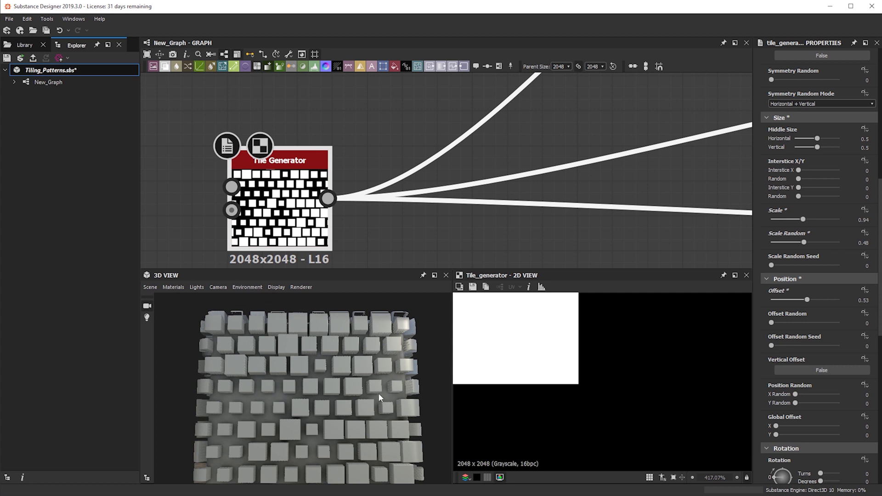
pyautogui.scroll(2, 804, 311)
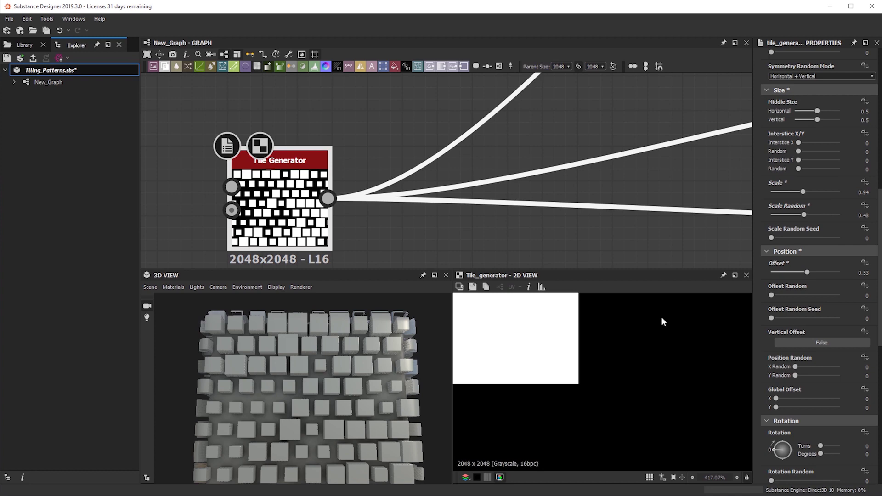
# - Return the Tile Generator's position Offset to 0 and check the tile rows on the cube
pyautogui.moveTo(800, 354); pyautogui.dragTo(739, 342)
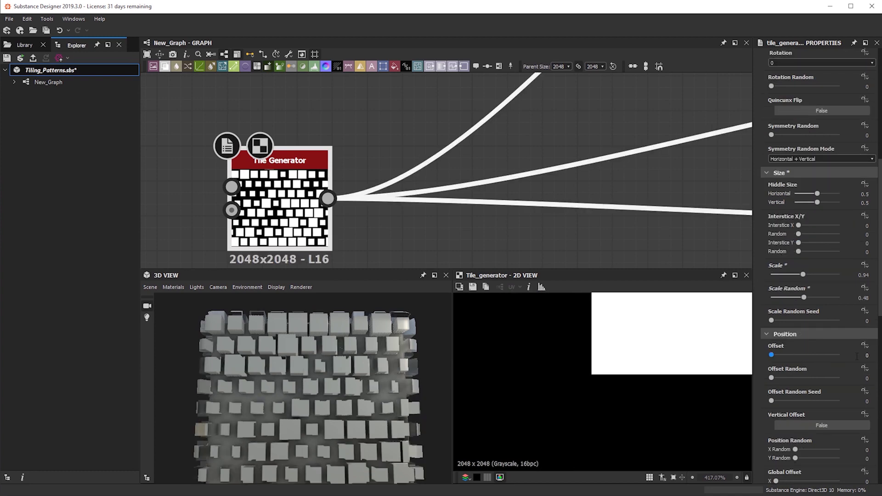
pyautogui.scroll(5, 801, 278)
pyautogui.scroll(6, 800, 276)
pyautogui.moveTo(330, 361); pyautogui.dragTo(230, 424)
pyautogui.moveTo(388, 404); pyautogui.dragTo(260, 365)
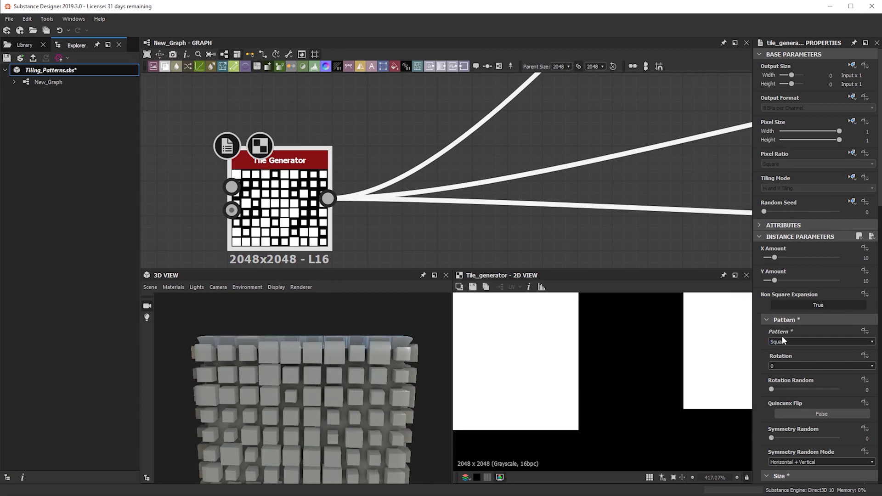
pyautogui.moveTo(438, 340); pyautogui.dragTo(383, 351)
# - Return the Tile Generator's Scale Random to 0 and check the cube
pyautogui.scroll(-7, 842, 367)
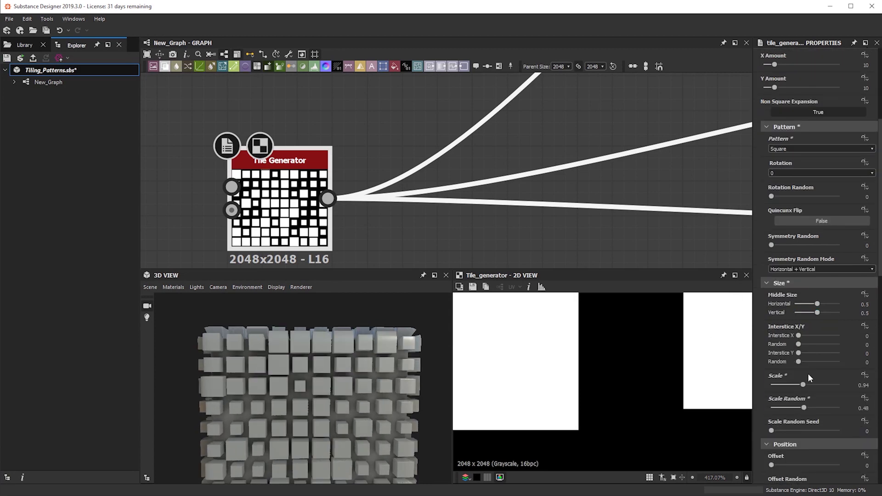
pyautogui.moveTo(796, 407); pyautogui.dragTo(719, 411)
pyautogui.moveTo(316, 401); pyautogui.dragTo(369, 398)
# - Set the Tile Generator's X Amount to 5 and inspect the wider tiles on the cube
pyautogui.scroll(7, 809, 302)
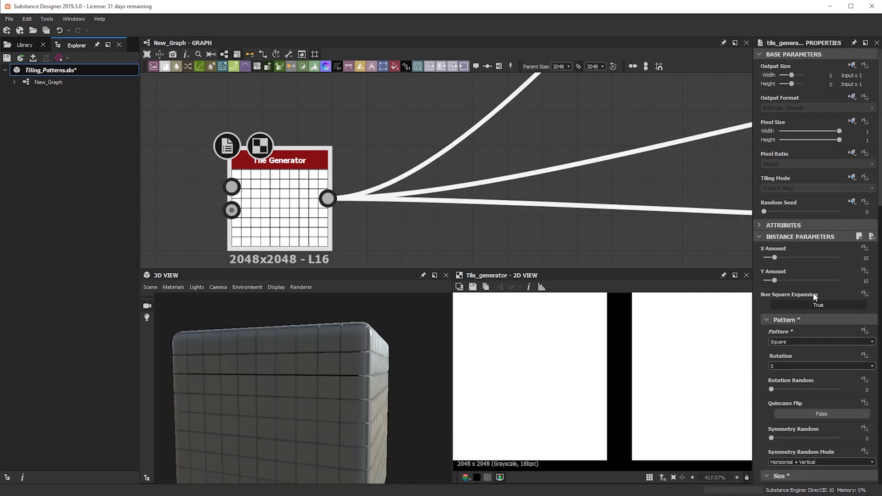
pyautogui.scroll(-5, 801, 289)
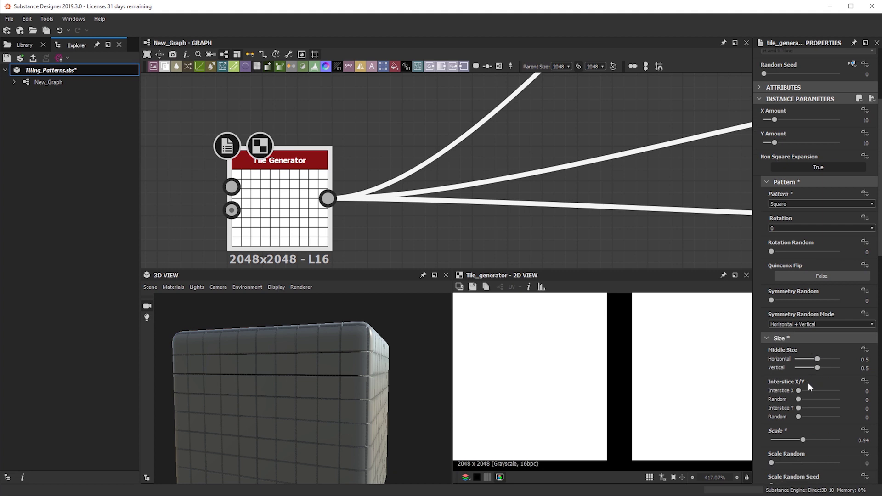
pyautogui.scroll(4, 797, 350)
pyautogui.moveTo(315, 380); pyautogui.dragTo(347, 378)
pyautogui.moveTo(775, 230); pyautogui.dragTo(769, 228)
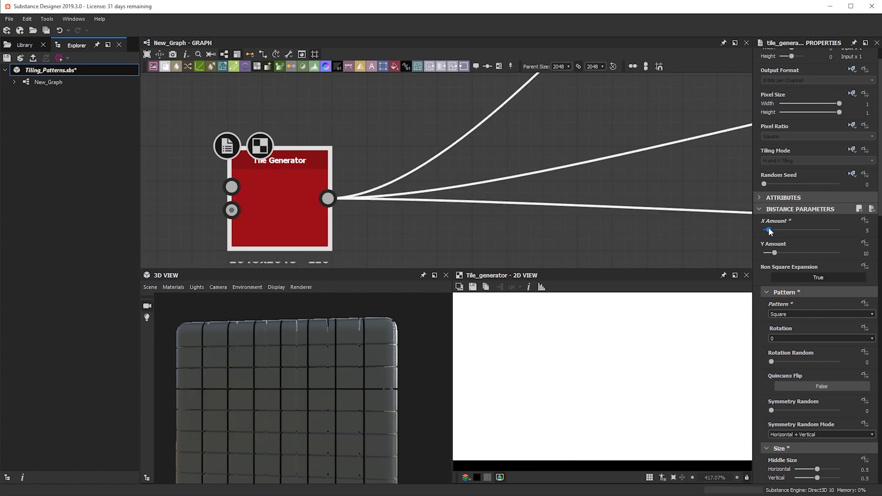
pyautogui.keyDown('alt'); pyautogui.moveTo(225, 363); pyautogui.dragTo(215, 365); pyautogui.keyUp('alt')
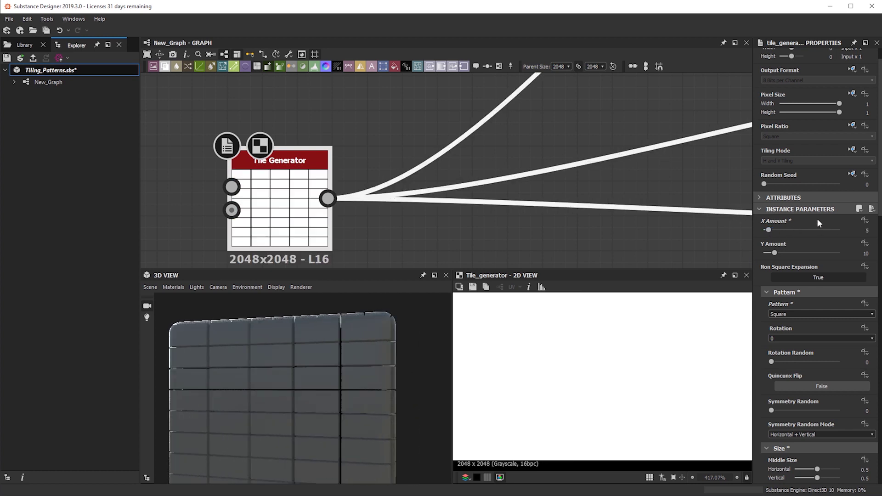
pyautogui.moveTo(274, 361)
pyautogui.mouseDown()
pyautogui.moveTo(373, 387)
pyautogui.moveTo(320, 376)
pyautogui.moveTo(335, 449)
pyautogui.moveTo(282, 352)
pyautogui.mouseUp()
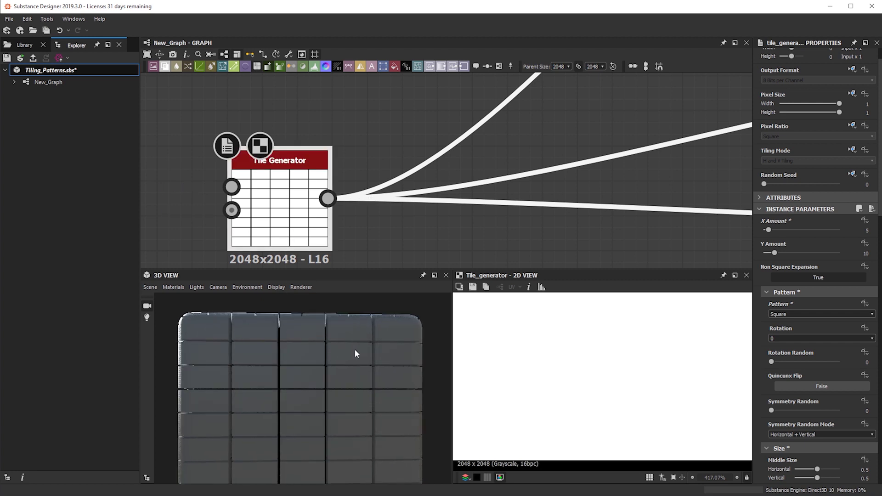
# - Set the Tile Generator's X Amount to 4 and compare the tile proportions in the 2D view
pyautogui.moveTo(362, 350); pyautogui.dragTo(389, 381)
pyautogui.scroll(-10, 593, 370)
pyautogui.moveTo(589, 371)
pyautogui.mouseDown(button='middle')
pyautogui.moveTo(613, 366)
pyautogui.moveTo(587, 354)
pyautogui.mouseUp(button='middle')
pyautogui.press('space')
pyautogui.press('space')
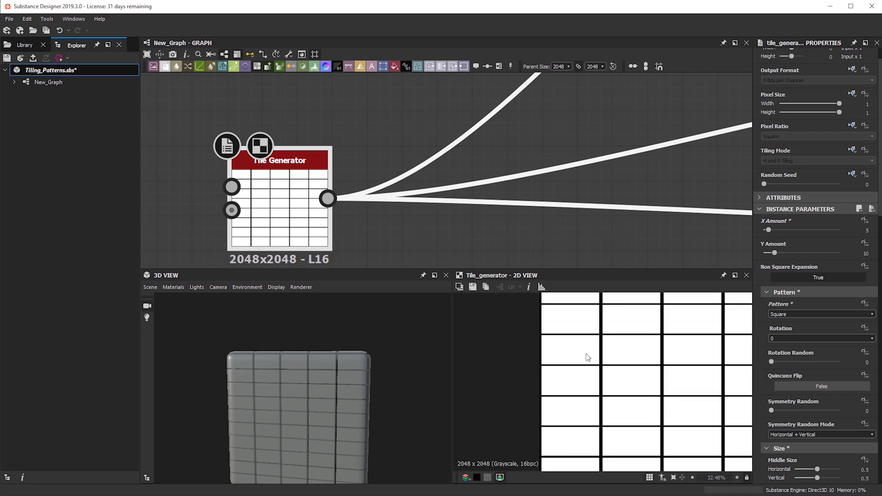
pyautogui.scroll(2, 587, 356)
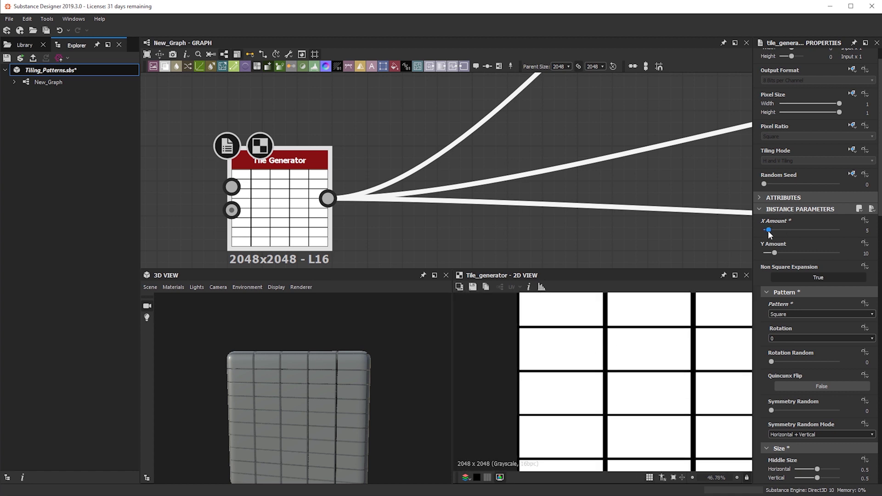
pyautogui.moveTo(769, 230); pyautogui.dragTo(767, 230)
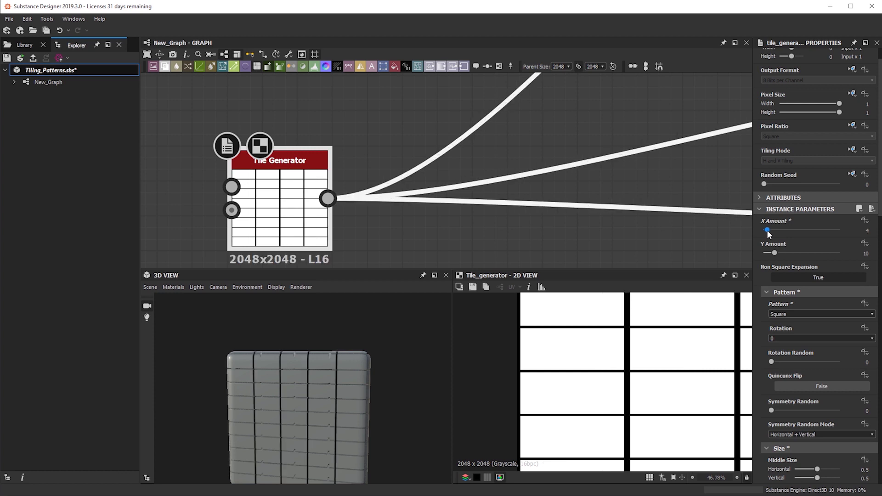
pyautogui.scroll(-7, 622, 365)
pyautogui.scroll(2, 598, 330)
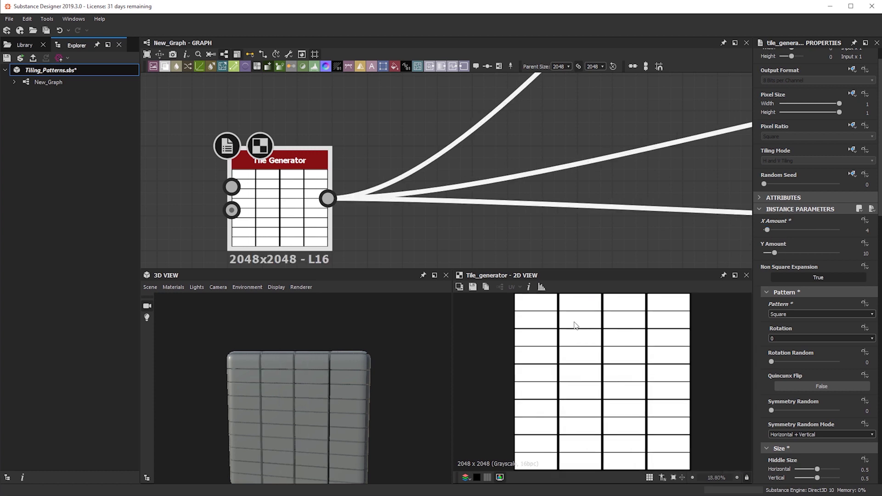
# - Toggle the tiled display in the 2D view and examine how the pattern repeats across its borders
pyautogui.press('space')
pyautogui.scroll(-4, 571, 371)
pyautogui.press('space')
pyautogui.press('f')
pyautogui.scroll(2, 536, 357)
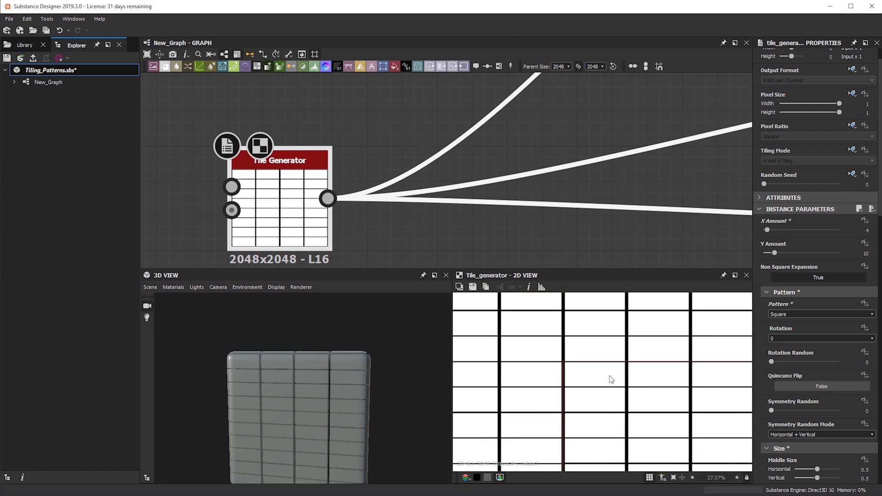
pyautogui.scroll(-2, 592, 374)
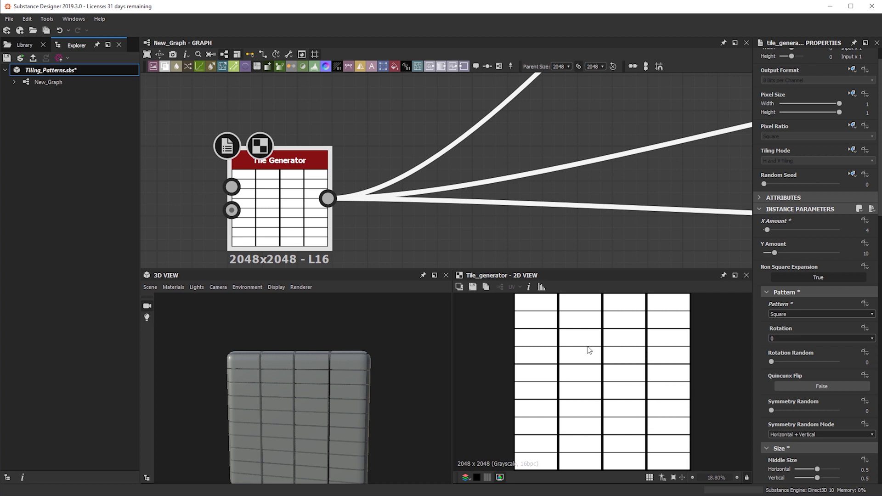
pyautogui.scroll(3, 505, 358)
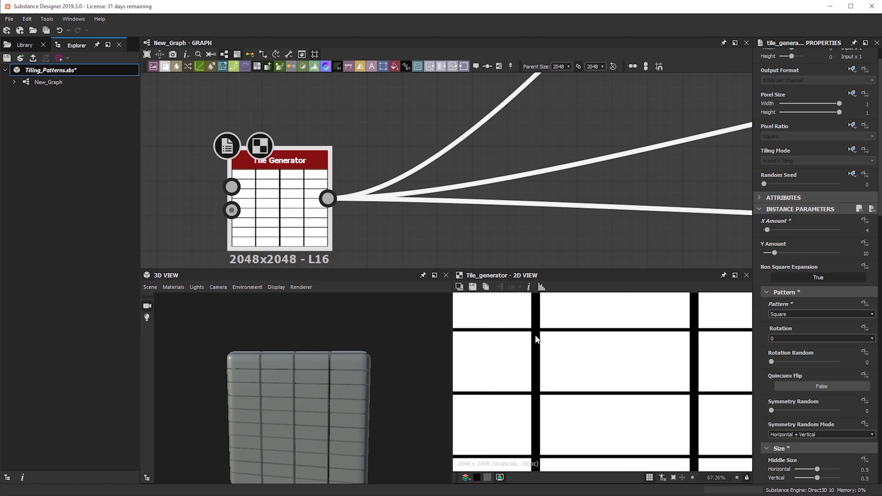
pyautogui.scroll(-2, 539, 363)
pyautogui.scroll(5, 546, 368)
pyautogui.scroll(-7, 634, 400)
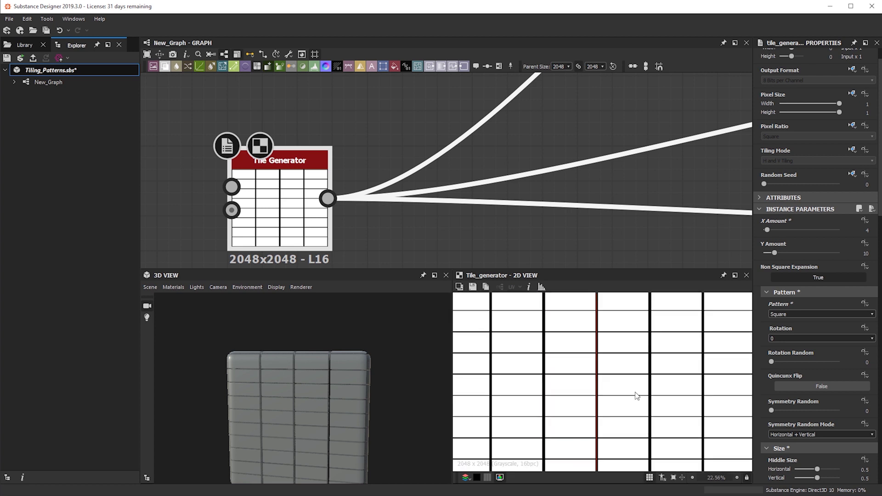
# - Set the Tile Generator's position Offset to 0.57 to stagger the rows like bricks, and inspect the cube
pyautogui.moveTo(302, 384); pyautogui.dragTo(386, 374)
pyautogui.moveTo(283, 344); pyautogui.dragTo(312, 358)
pyautogui.scroll(-3, 800, 354)
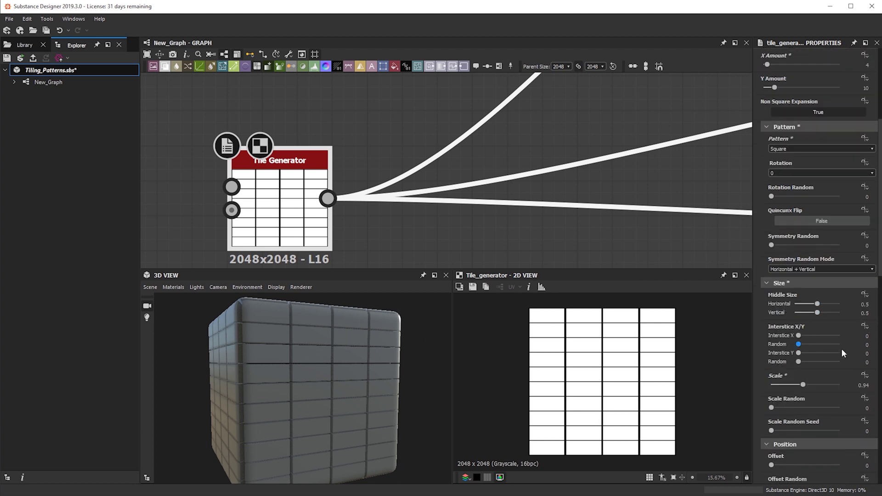
pyautogui.scroll(-2, 808, 363)
pyautogui.moveTo(787, 355); pyautogui.dragTo(811, 355)
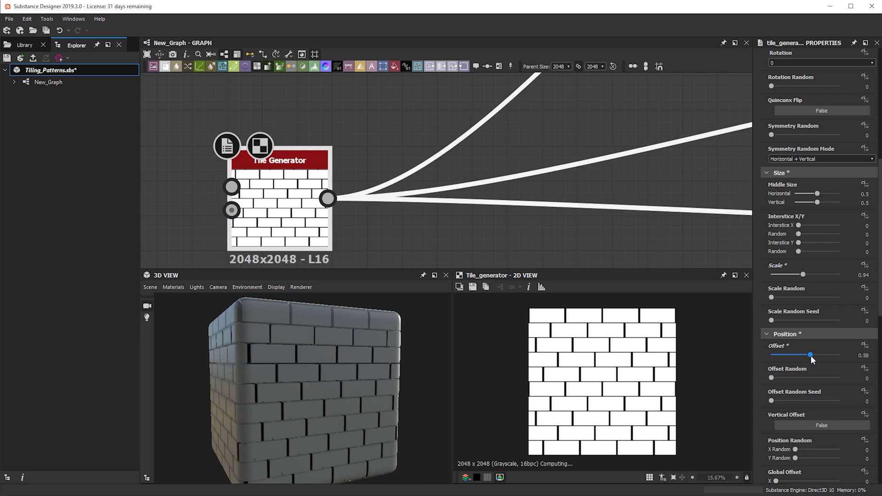
pyautogui.moveTo(251, 392); pyautogui.dragTo(364, 387)
# - Set the Tile Generator's Luminance Random to 0.39 and inspect the varied brick heights on the cube
pyautogui.scroll(-10, 809, 360)
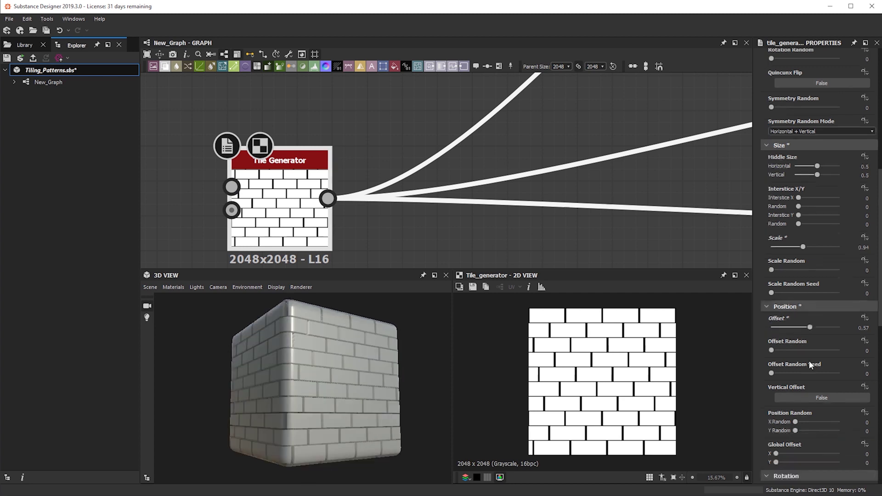
pyautogui.scroll(2, 792, 168)
pyautogui.moveTo(772, 231); pyautogui.dragTo(799, 234)
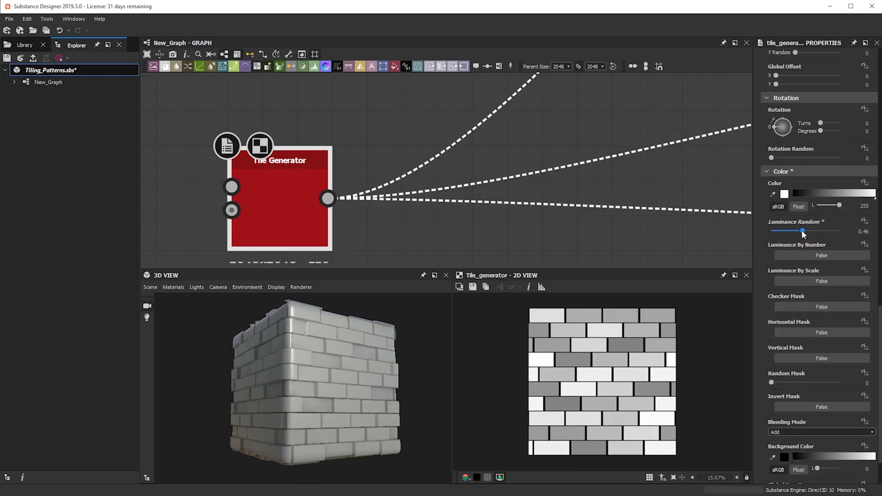
pyautogui.moveTo(305, 403); pyautogui.dragTo(410, 401)
pyautogui.scroll(2, 321, 224)
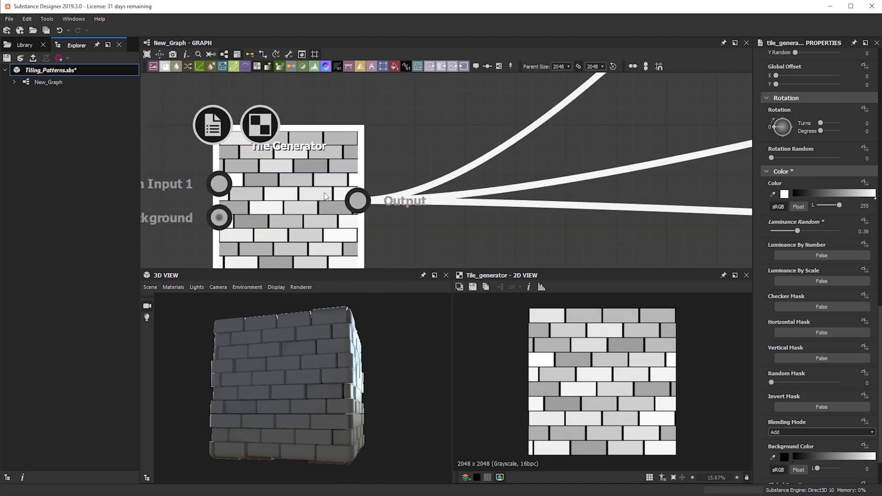
pyautogui.moveTo(311, 380); pyautogui.dragTo(305, 344)
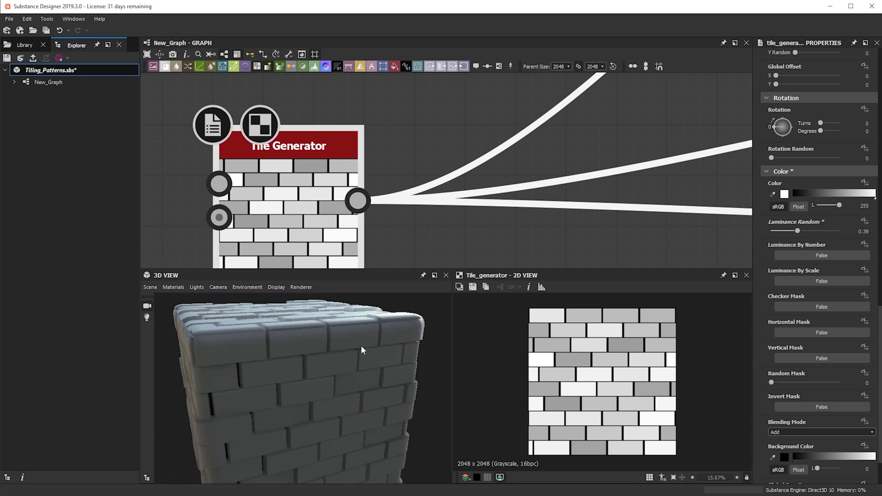
# - Compare the bricks' grey values in the 2D view with their heights on the cube's top and sides
pyautogui.scroll(1, 667, 419)
pyautogui.scroll(4, 668, 419)
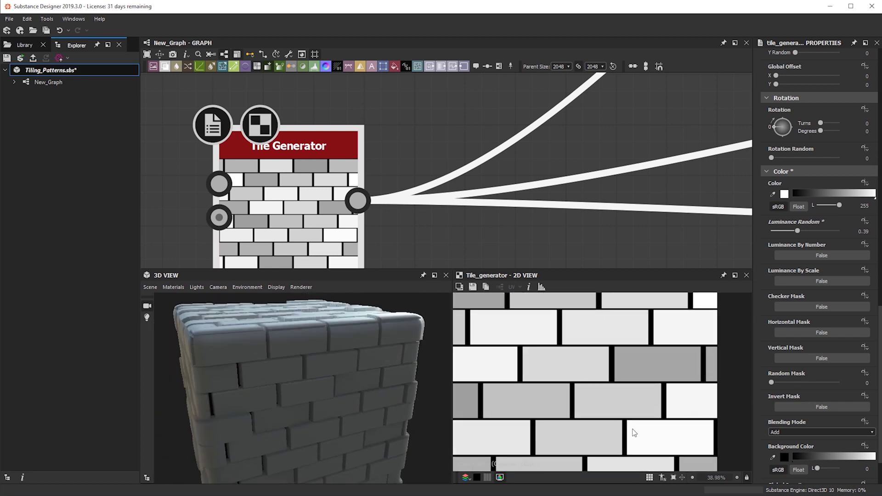
pyautogui.moveTo(705, 428); pyautogui.dragTo(584, 378, button='middle')
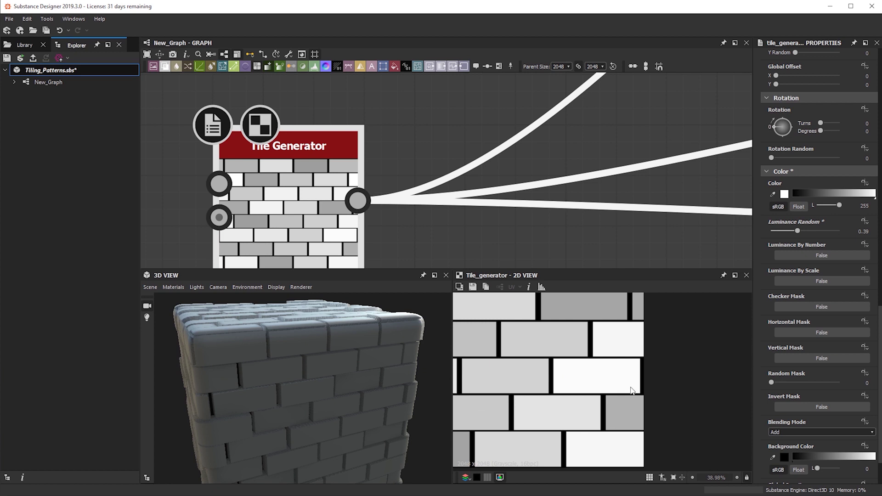
pyautogui.moveTo(441, 361); pyautogui.dragTo(401, 355)
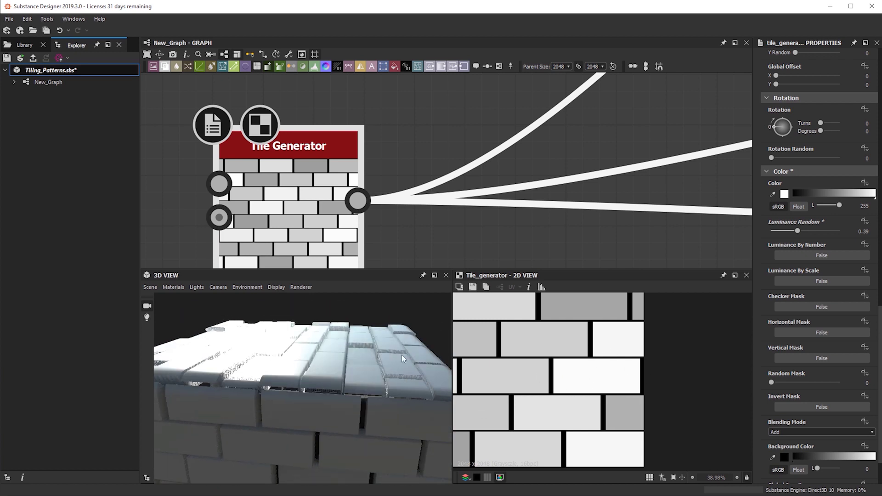
pyautogui.scroll(-2, 583, 315)
pyautogui.moveTo(352, 404); pyautogui.dragTo(358, 351)
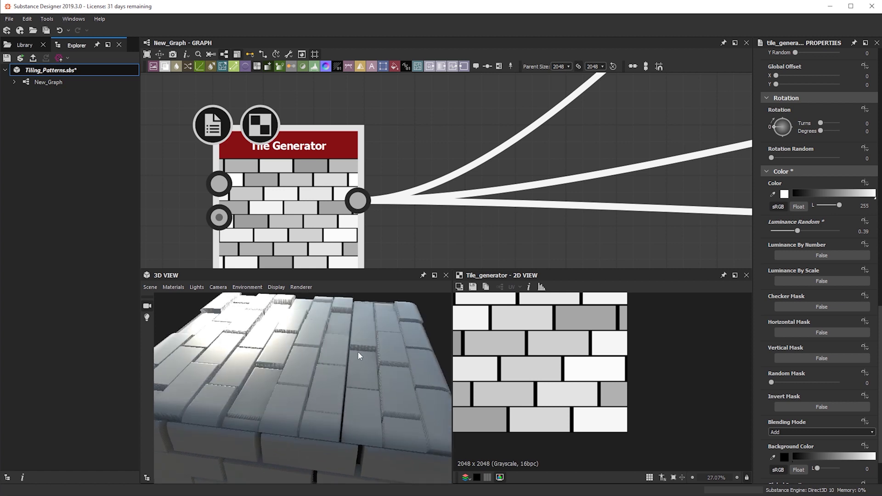
pyautogui.scroll(-4, 345, 391)
pyautogui.moveTo(342, 395); pyautogui.dragTo(313, 222)
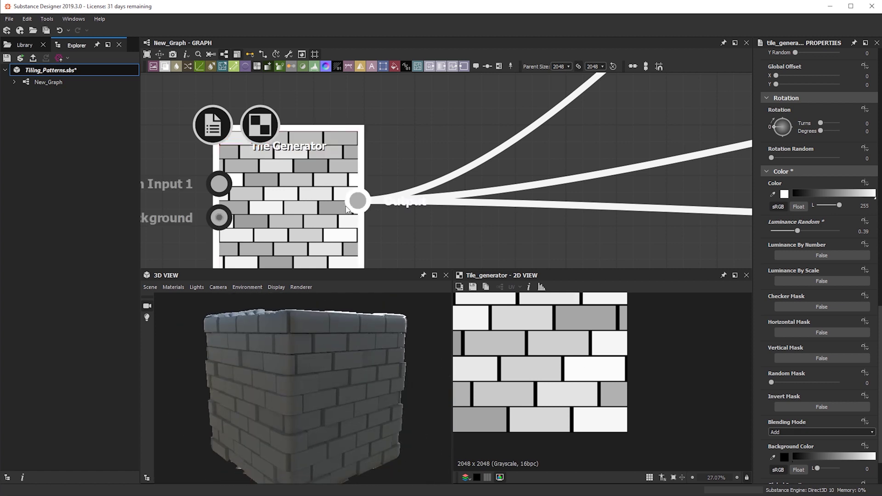
# - Inspect the varied brick heights on the cube from several angles alongside the Tile Generator's connections
pyautogui.scroll(-5, 363, 381)
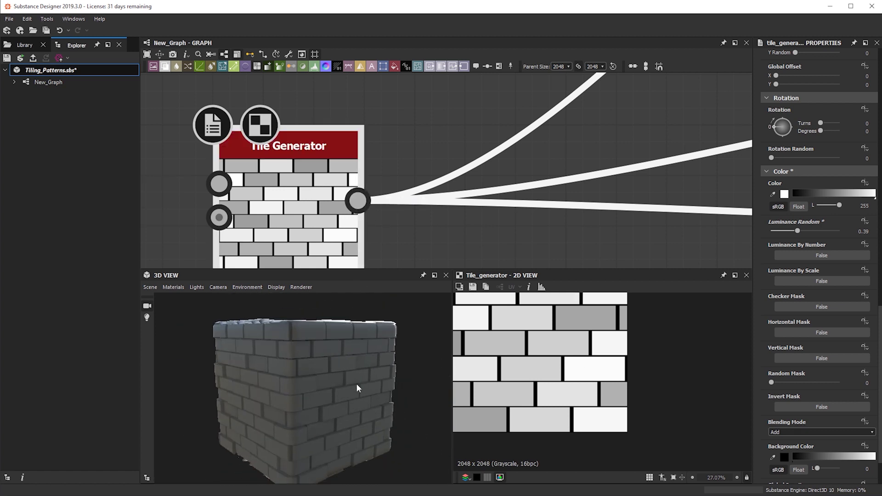
pyautogui.moveTo(338, 356); pyautogui.dragTo(301, 363)
pyautogui.scroll(3, 300, 363)
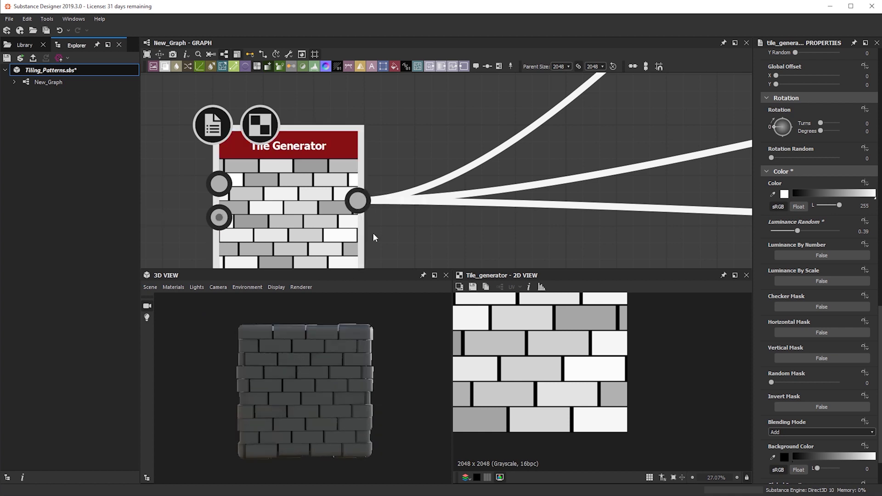
pyautogui.scroll(-2, 373, 233)
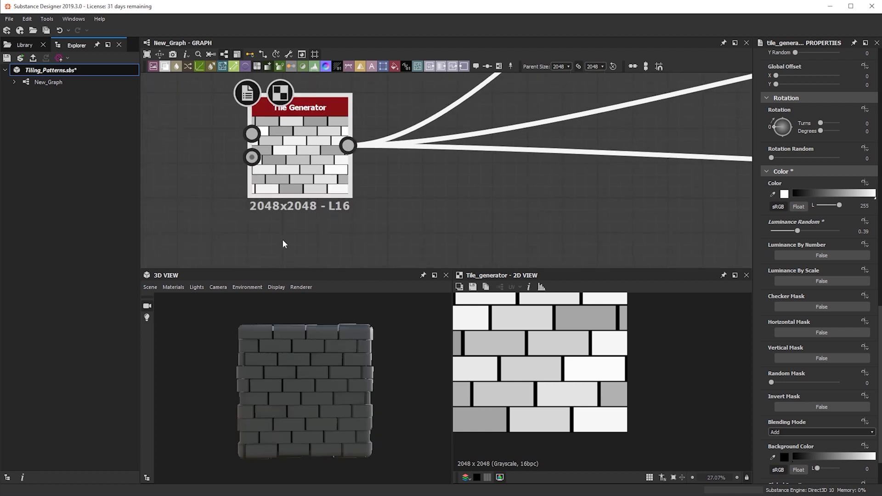
pyautogui.scroll(-3, 391, 209)
pyautogui.moveTo(392, 209); pyautogui.dragTo(240, 213, button='middle')
pyautogui.moveTo(341, 350); pyautogui.dragTo(287, 336)
pyautogui.moveTo(225, 213); pyautogui.dragTo(367, 211, button='middle')
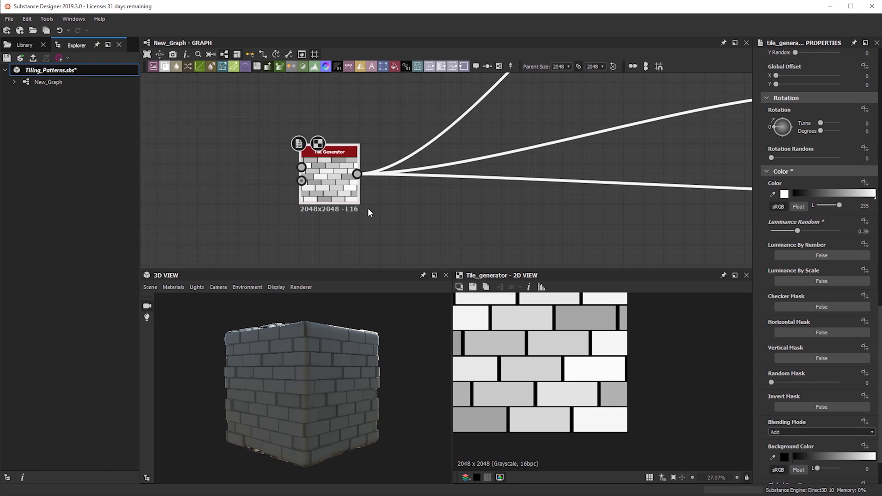
pyautogui.scroll(-2, 371, 210)
pyautogui.moveTo(329, 409); pyautogui.dragTo(294, 396)
pyautogui.scroll(5, 384, 210)
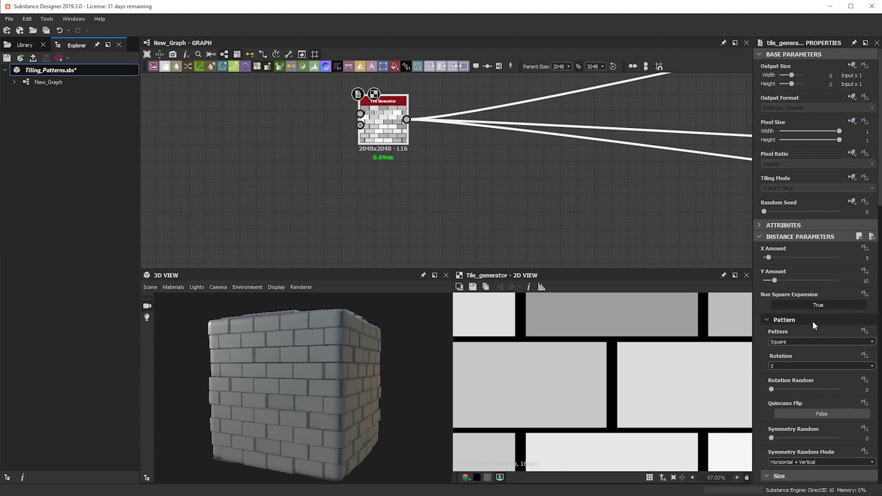
# - Review the Tile Generator's pattern, size, position and color parameters against the cube and the 2D pattern
pyautogui.scroll(-3, 809, 338)
pyautogui.scroll(-6, 821, 318)
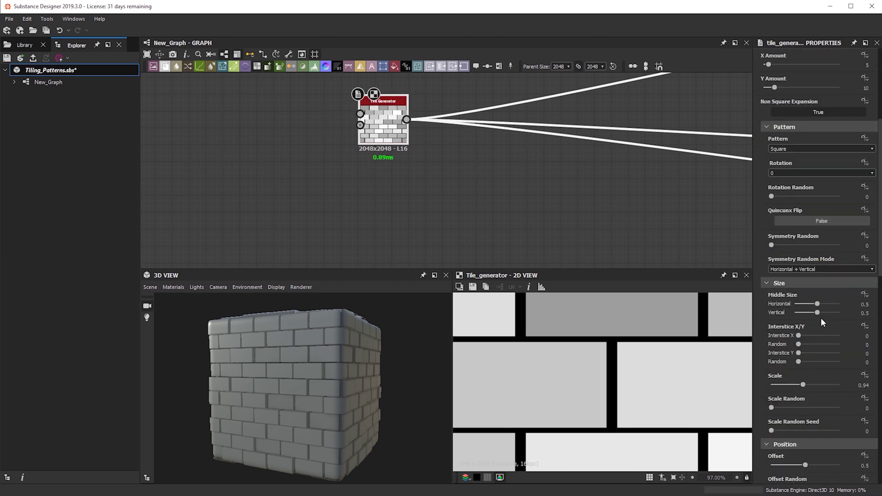
pyautogui.scroll(-1, 808, 331)
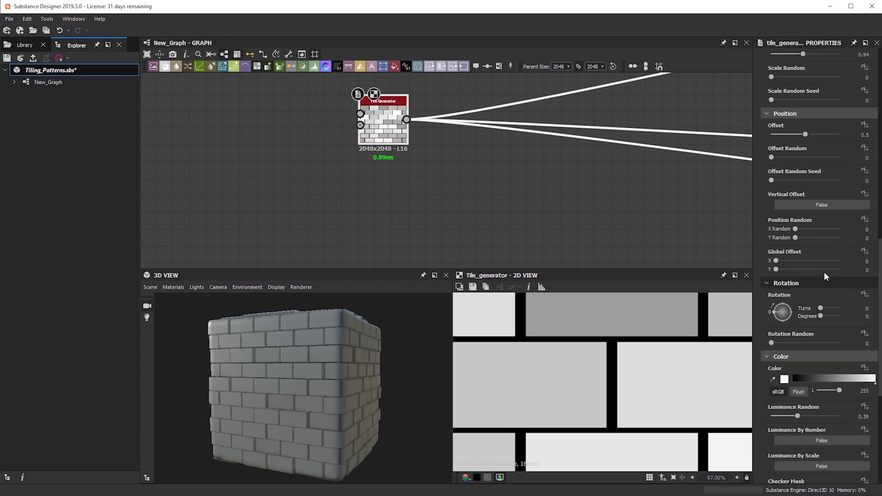
pyautogui.scroll(1, 821, 293)
pyautogui.moveTo(420, 325); pyautogui.dragTo(545, 375)
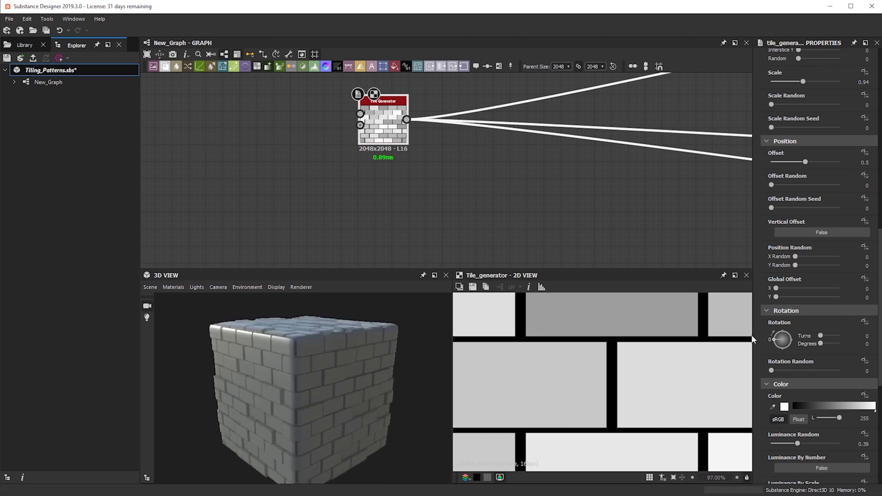
pyautogui.scroll(5, 815, 295)
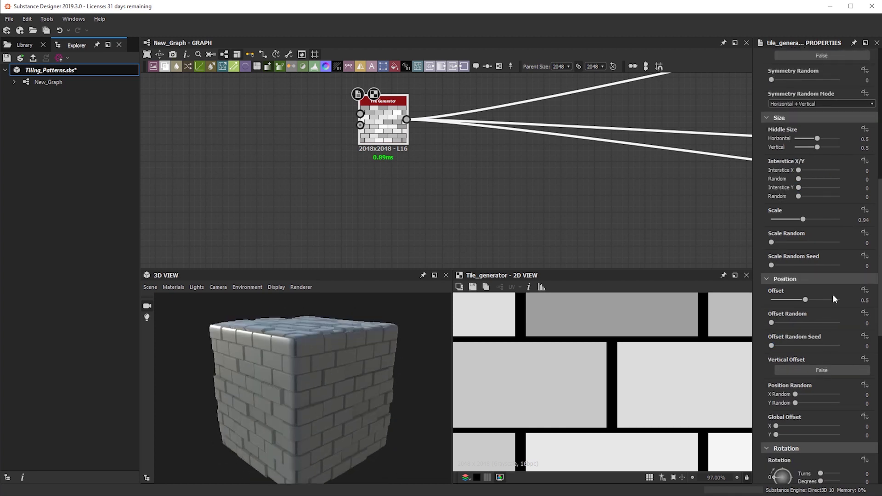
pyautogui.scroll(3, 834, 299)
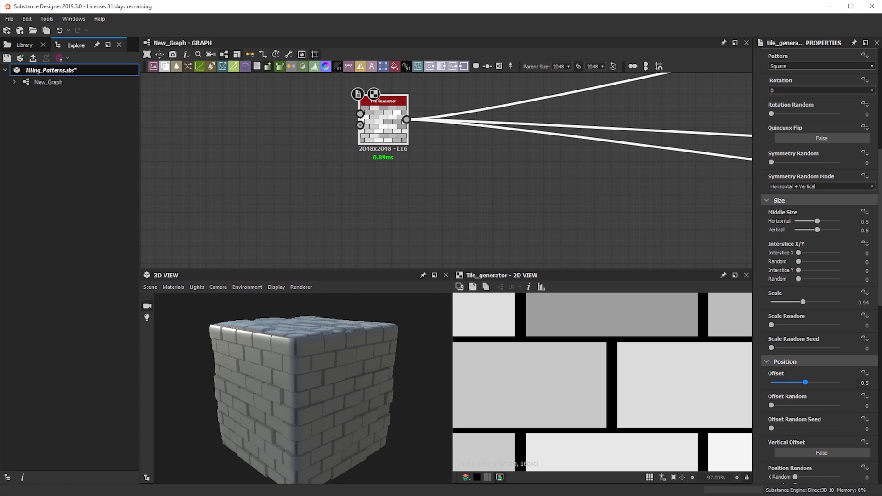
pyautogui.scroll(-3, 812, 341)
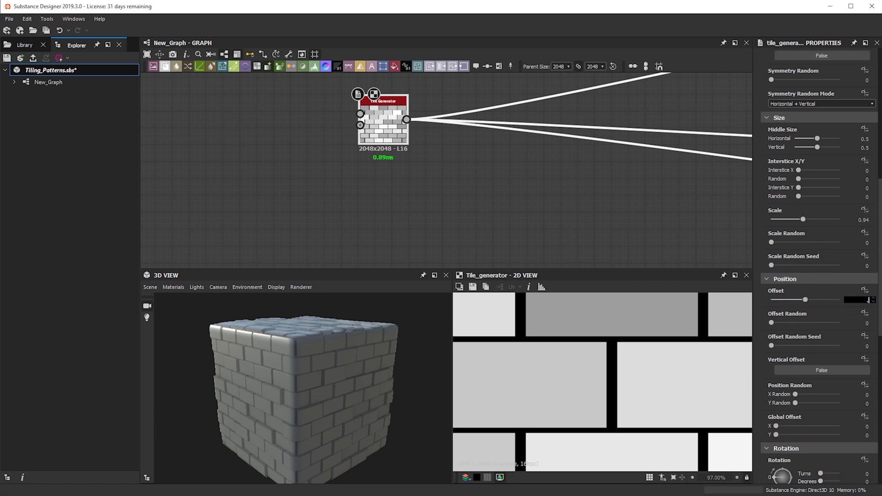
pyautogui.scroll(-5, 576, 353)
pyautogui.scroll(-1, 537, 362)
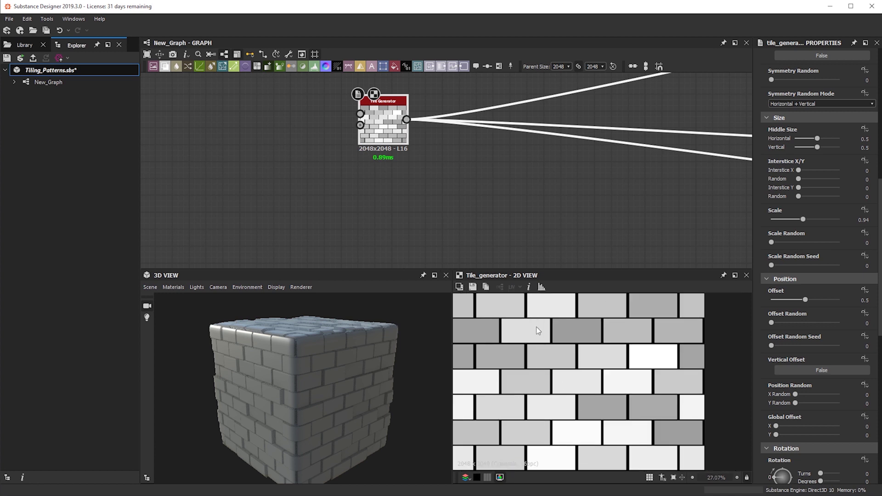
pyautogui.scroll(10, 781, 230)
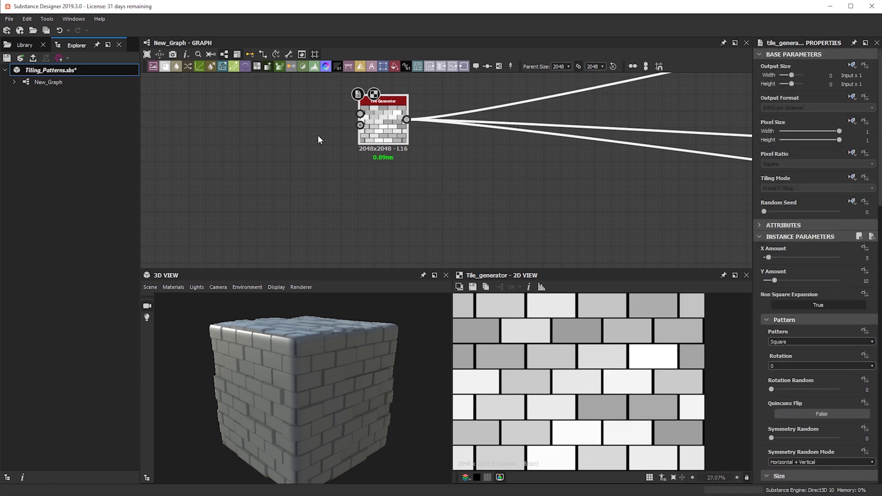
pyautogui.moveTo(318, 137); pyautogui.dragTo(678, 139, button='middle')
pyautogui.scroll(-2, 601, 167)
pyautogui.moveTo(600, 167); pyautogui.dragTo(404, 189, button='middle')
pyautogui.scroll(4, 545, 184)
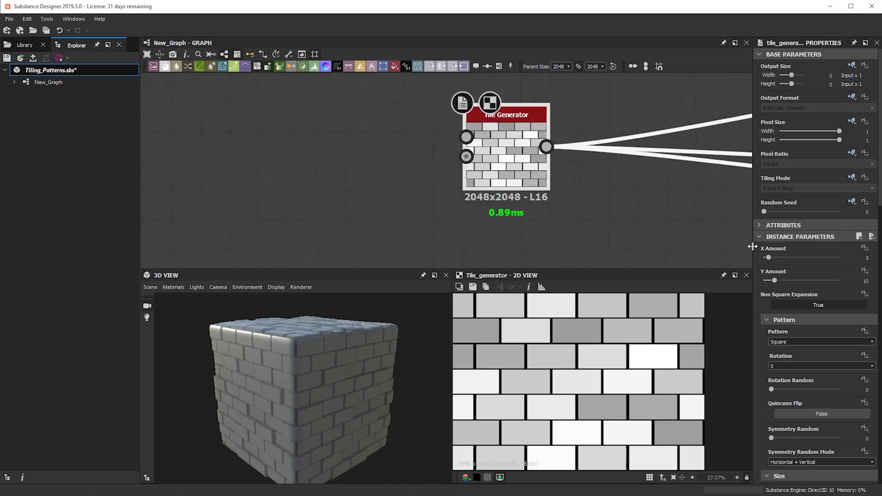
pyautogui.doubleClick(857, 256)
pyautogui.write('43')
pyautogui.press('Tab')
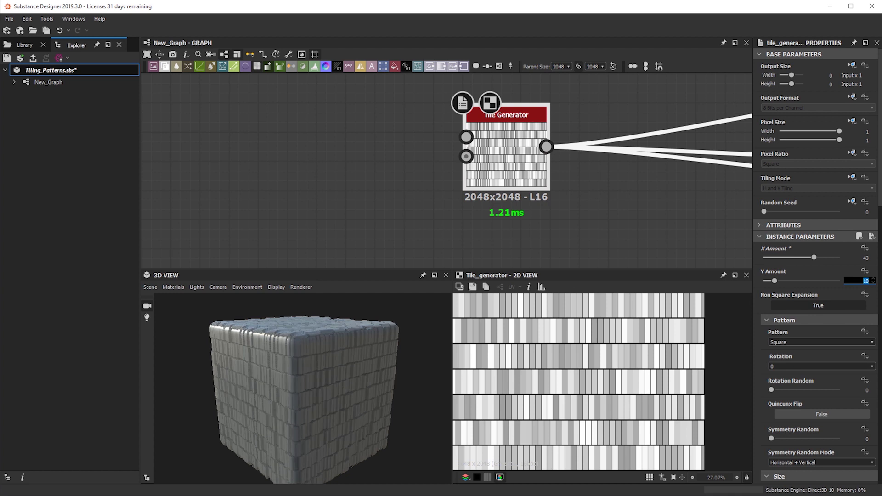
# - Set the Tile Generator's X Amount to 4 and Y Amount to 8
pyautogui.hotkey('shift', 'Tab')
pyautogui.write('4')
pyautogui.press('Tab')
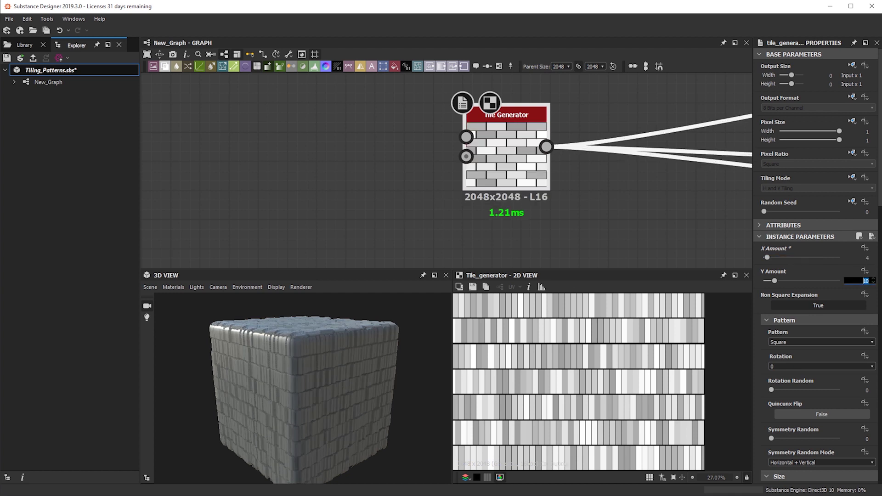
pyautogui.write('8')
pyautogui.press('Return')
# - Duplicate the Tile Generator node and place the copy below the original in the graph
pyautogui.scroll(-3, 478, 184)
pyautogui.moveTo(528, 248); pyautogui.dragTo(425, 243, button='middle')
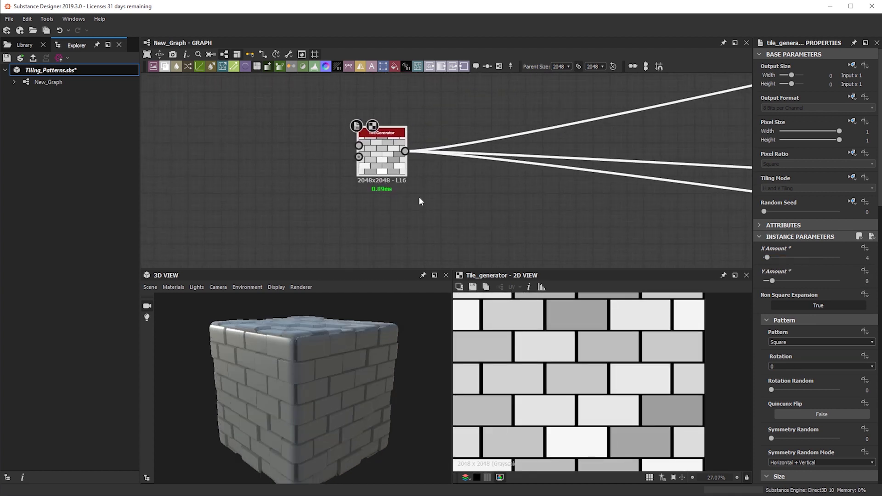
pyautogui.hotkey('ctrl', 'd')
pyautogui.moveTo(442, 181); pyautogui.dragTo(377, 263)
pyautogui.moveTo(408, 183); pyautogui.dragTo(412, 105, button='middle')
pyautogui.scroll(-1, 411, 105)
pyautogui.moveTo(391, 163); pyautogui.dragTo(400, 184)
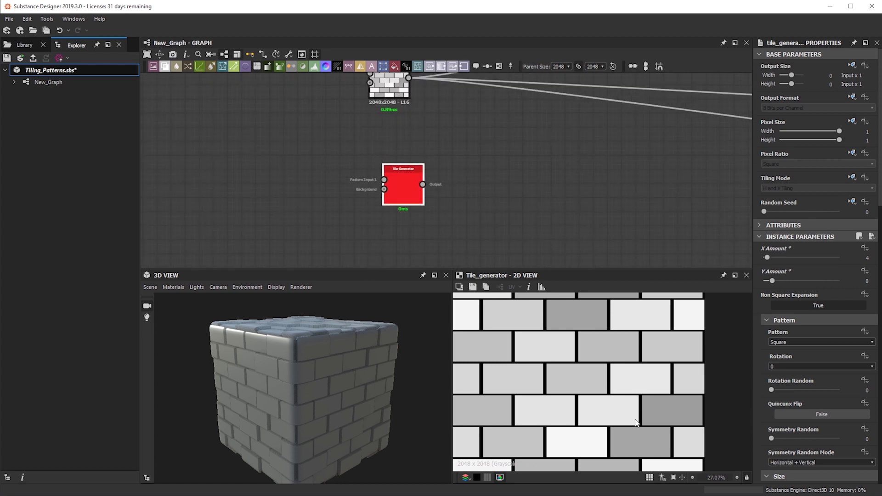
# - Show the duplicated Tile Generator's output in the 2D view and move the node slightly further below the original
pyautogui.doubleClick(402, 188)
pyautogui.moveTo(404, 138); pyautogui.dragTo(385, 170, button='middle')
pyautogui.moveTo(387, 219); pyautogui.dragTo(381, 238)
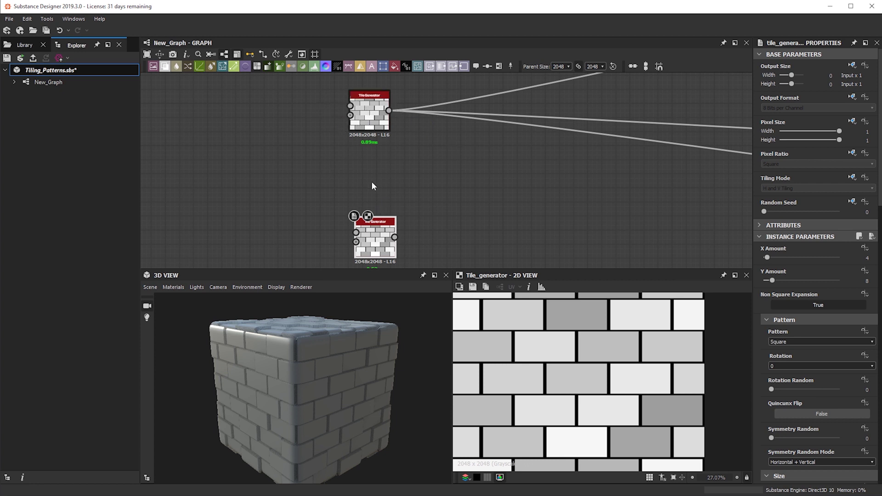
pyautogui.moveTo(379, 240); pyautogui.dragTo(379, 215, button='middle')
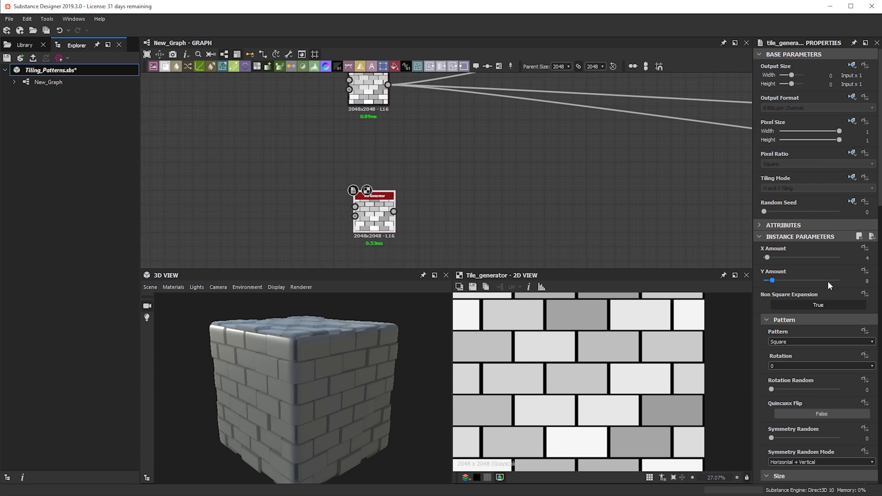
# - Set the duplicate Tile Generator's Luminance Random to 0 and inspect the gaps between its bricks in the 2D view
pyautogui.scroll(-6, 827, 299)
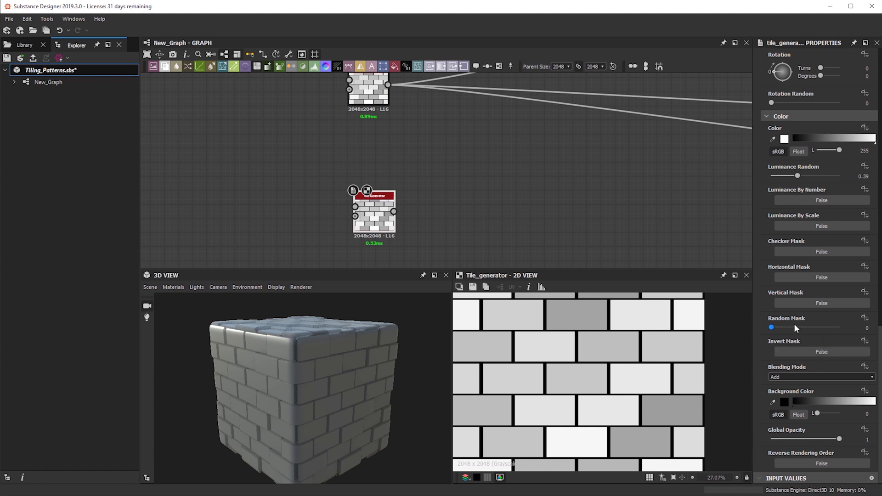
pyautogui.moveTo(802, 177); pyautogui.dragTo(770, 176)
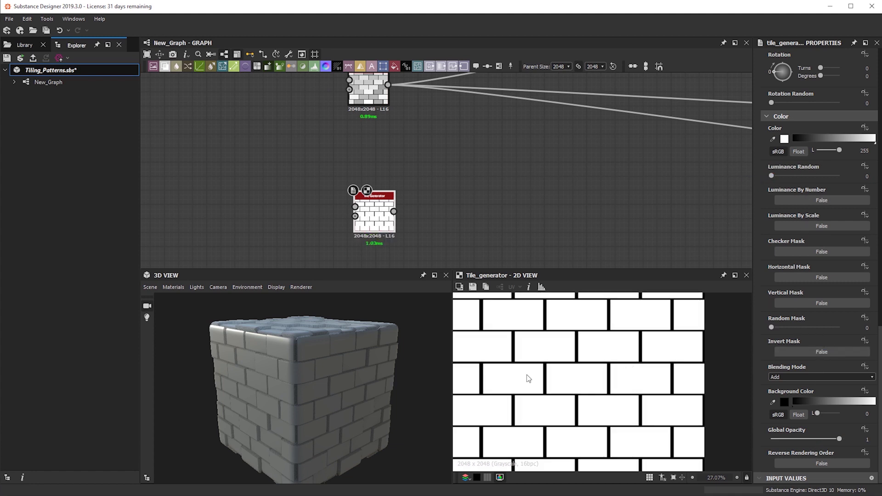
pyautogui.scroll(6, 804, 338)
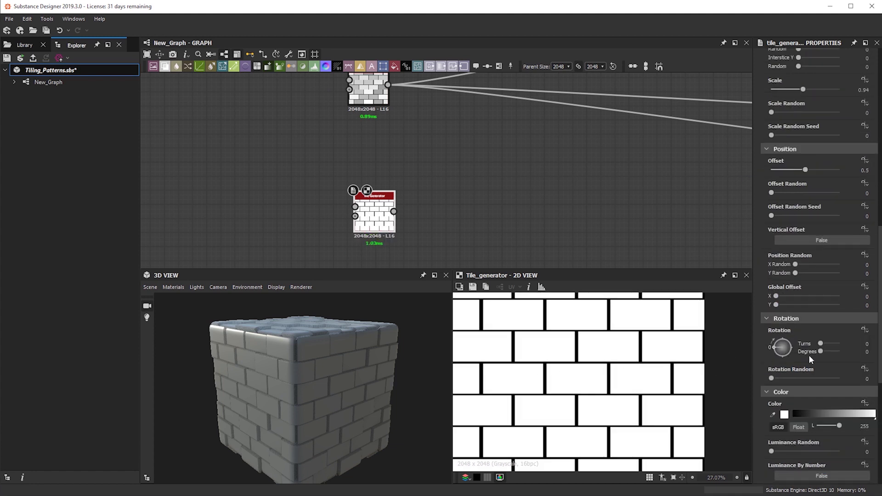
pyautogui.scroll(4, 826, 392)
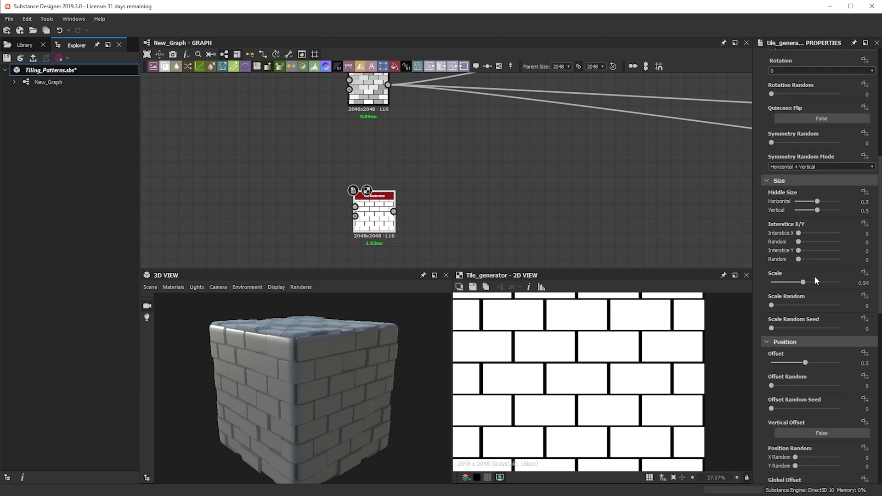
pyautogui.scroll(8, 662, 328)
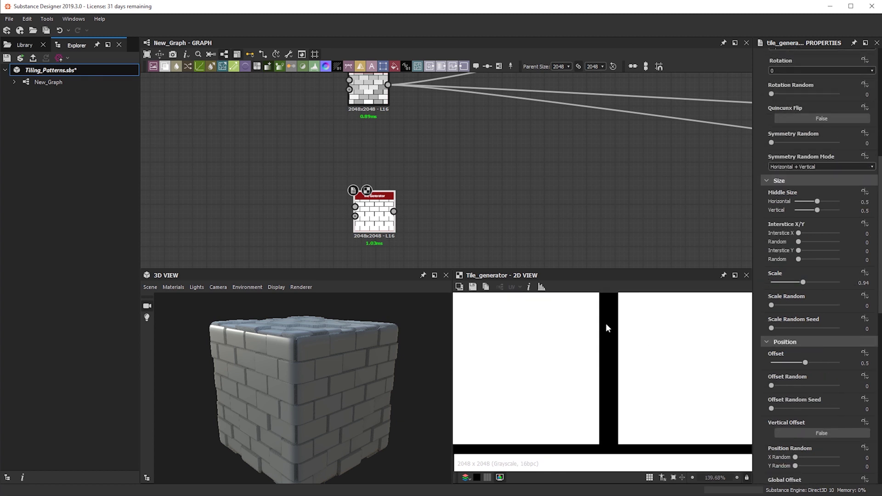
pyautogui.scroll(-6, 551, 359)
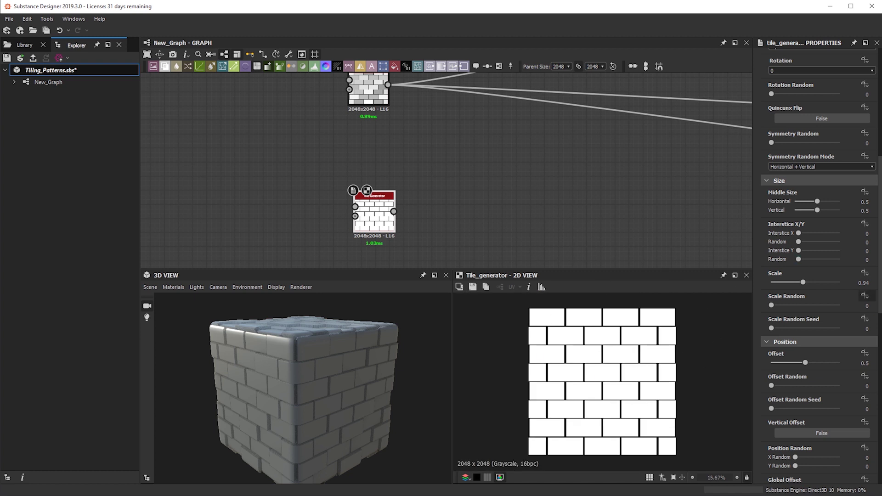
# - Set the duplicate Tile Generator's Scale to 1 to close the gaps between the bricks
pyautogui.doubleClick(864, 283)
pyautogui.write('1')
pyautogui.press('Return')
pyautogui.scroll(3, 578, 366)
pyautogui.scroll(-1, 638, 370)
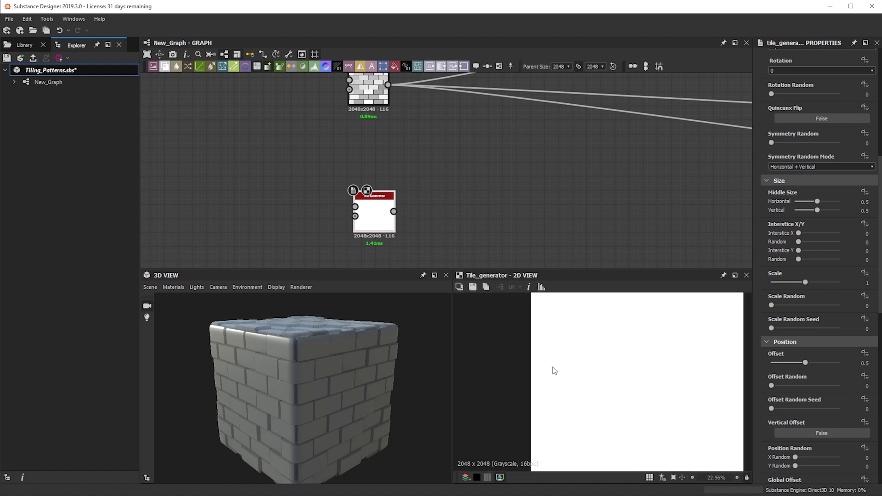
# - Try the Checker Mask and the Horizontal Mask on the duplicate Tile Generator, switching each back off
pyautogui.scroll(-6, 812, 297)
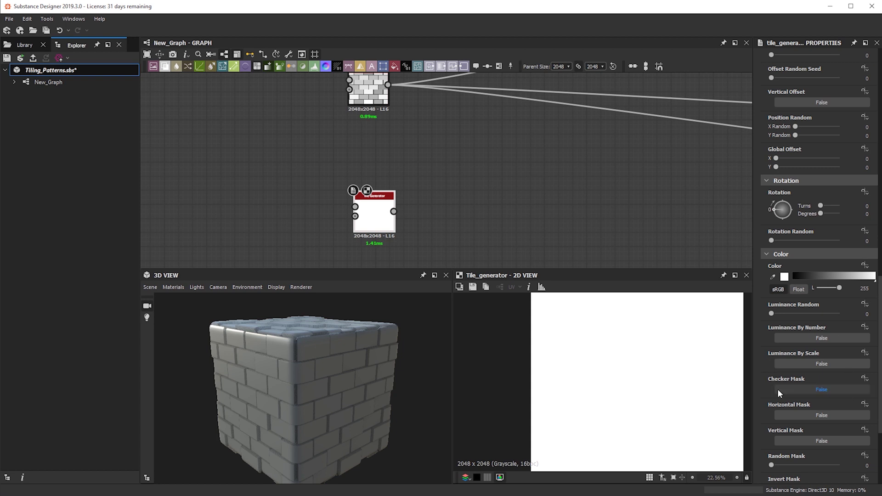
pyautogui.click(812, 387)
pyautogui.click(812, 386)
pyautogui.click(815, 415)
pyautogui.click(815, 415)
# - Enable the Vertical Mask on the duplicate Tile Generator and inspect the black and white pattern
pyautogui.click(812, 439)
pyautogui.scroll(-2, 597, 394)
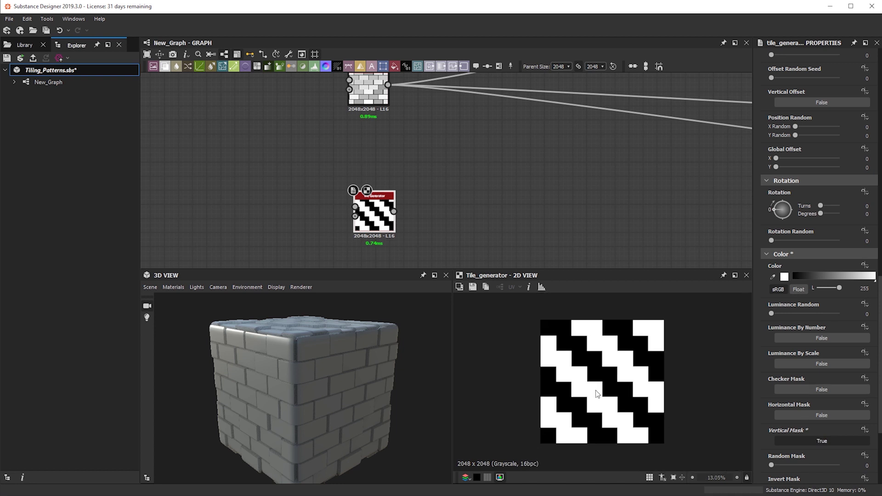
pyautogui.scroll(2, 430, 166)
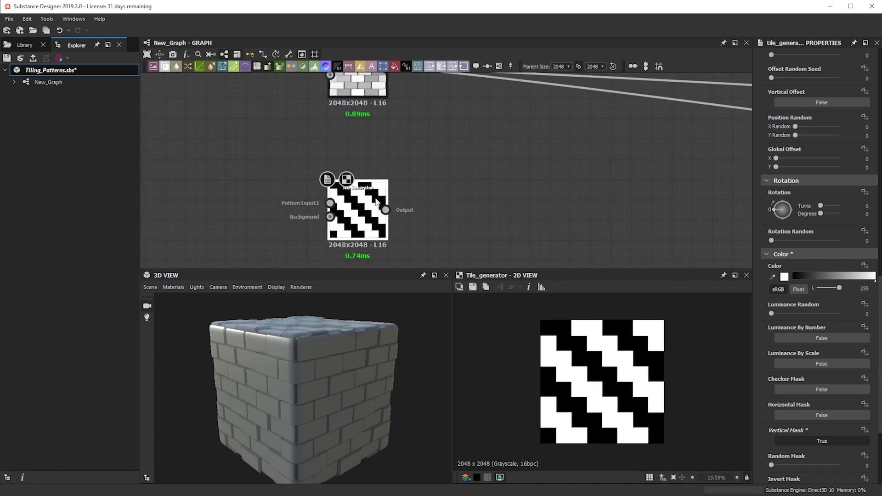
# - Add a Blend node and connect the original Tile Generator's output to its Foreground input
pyautogui.scroll(-2, 437, 173)
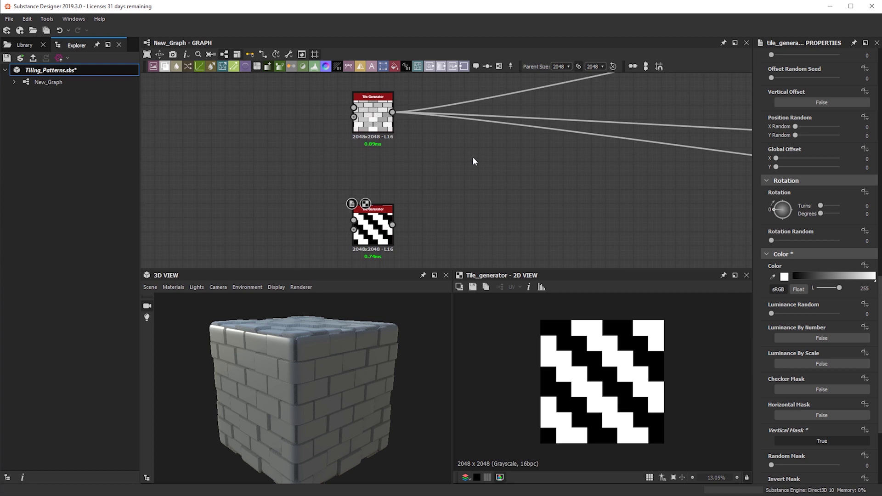
pyautogui.press('space')
pyautogui.write('b')
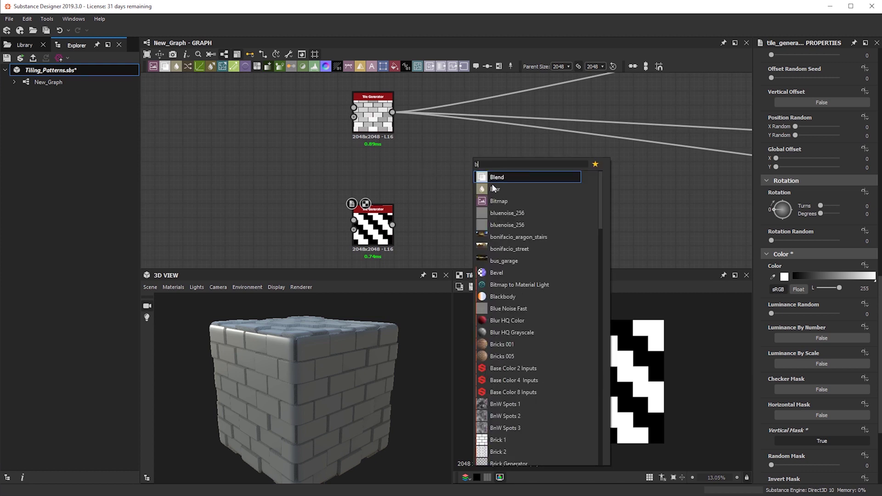
pyautogui.click(490, 181)
pyautogui.scroll(1, 409, 131)
pyautogui.moveTo(388, 108); pyautogui.dragTo(461, 148)
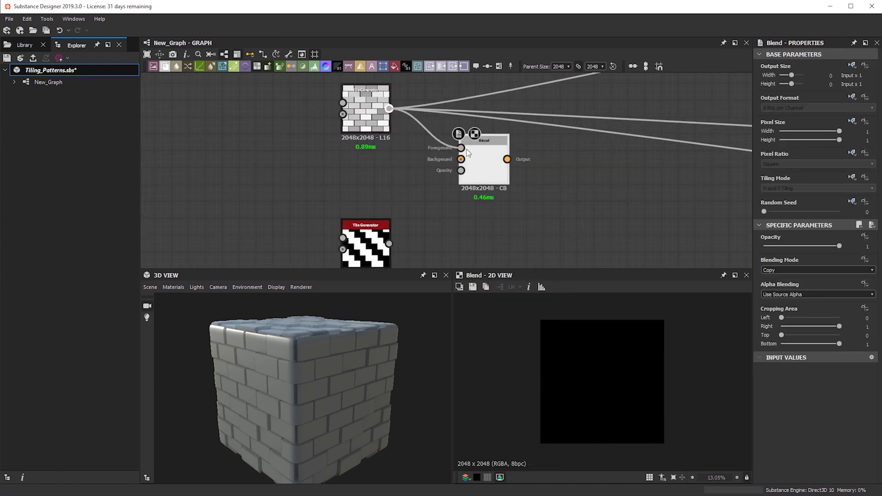
# - Add a Transformation 2D node and place it between the two Tile Generators
pyautogui.click(380, 155)
pyautogui.press('space')
pyautogui.write('tr')
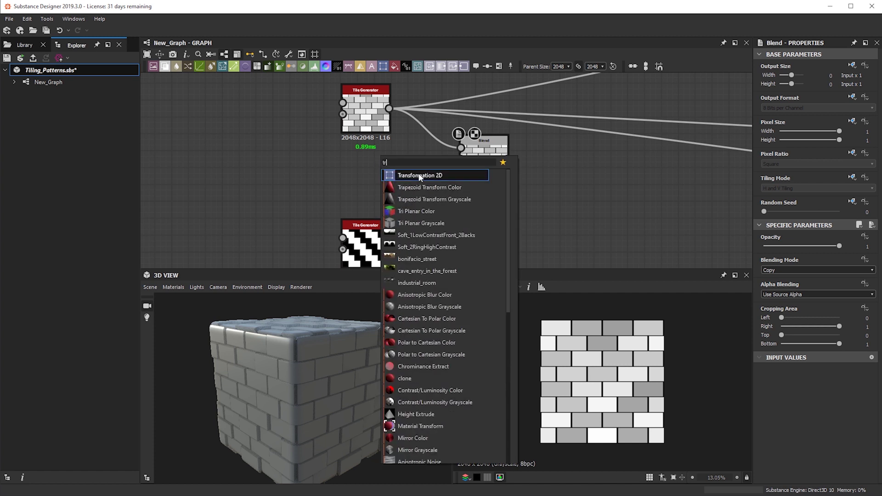
pyautogui.press('Escape')
pyautogui.moveTo(382, 164); pyautogui.dragTo(382, 181)
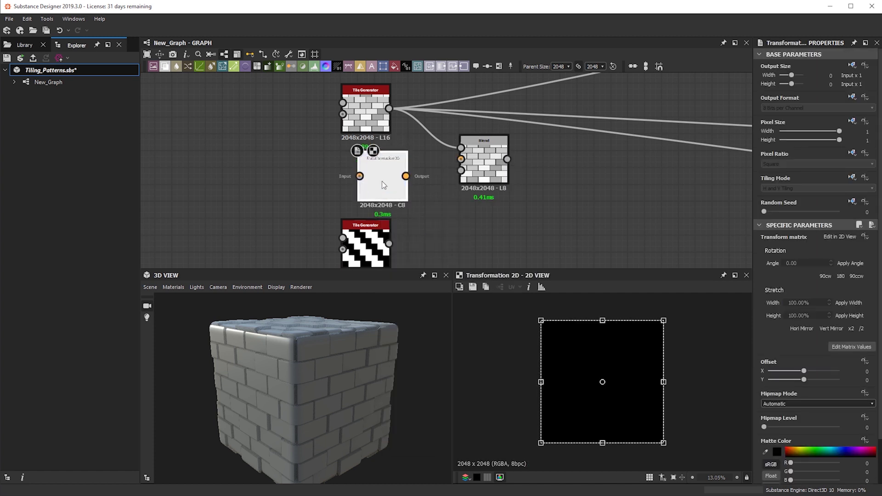
# - Feed the original Tile Generator into the Transformation 2D node and rotate its pattern by a quarter turn so the bricks stand upright
pyautogui.moveTo(389, 108); pyautogui.dragTo(368, 167)
pyautogui.scroll(-2, 693, 371)
pyautogui.keyDown('shift'); pyautogui.moveTo(695, 372); pyautogui.dragTo(617, 439); pyautogui.keyUp('shift')
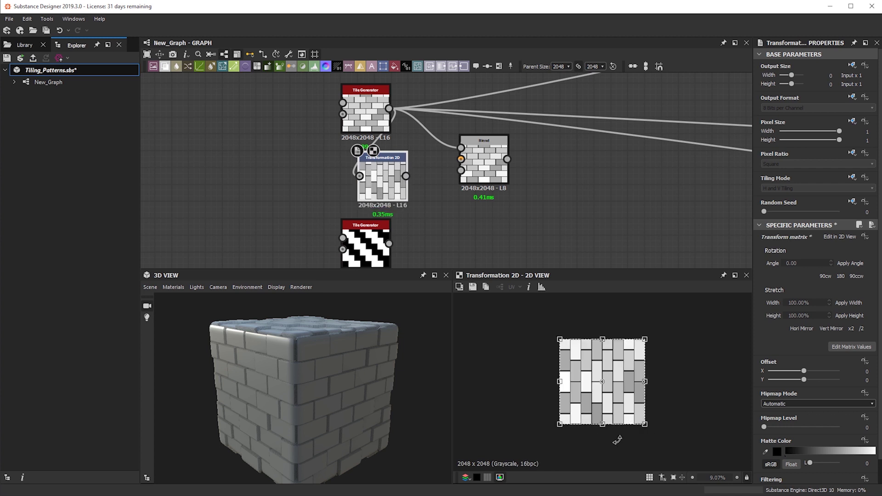
# - Connect the Transformation 2D output to the Blend's Background and the duplicate Tile Generator to its Opacity, and inspect the blended pattern
pyautogui.moveTo(405, 176); pyautogui.dragTo(468, 159)
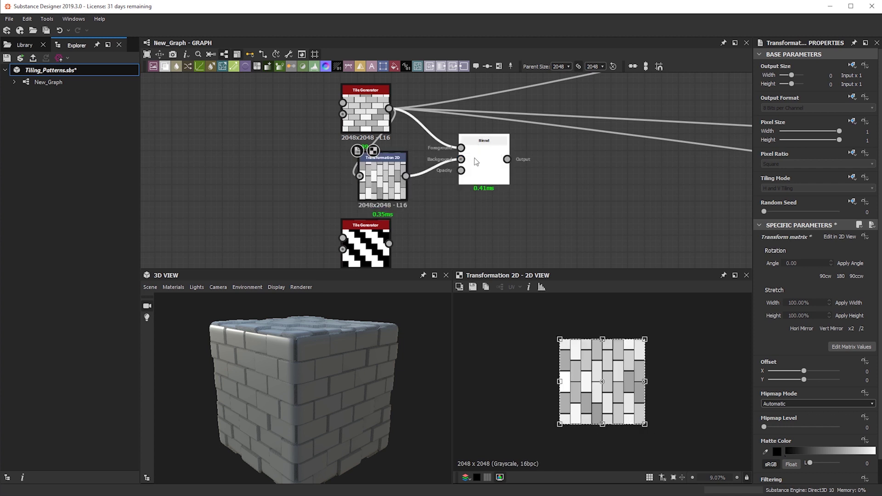
pyautogui.click(498, 149)
pyautogui.moveTo(389, 244); pyautogui.dragTo(460, 171)
pyautogui.scroll(5, 641, 354)
pyautogui.moveTo(597, 355); pyautogui.dragTo(575, 387, button='middle')
pyautogui.scroll(2, 630, 343)
pyautogui.scroll(-4, 644, 348)
pyautogui.moveTo(644, 348); pyautogui.dragTo(592, 374, button='middle')
pyautogui.press('f')
# - Move the original Tile Generator's downstream connections onto the Blend output and inspect the woven bricks on the 3D cube
pyautogui.keyDown('shift'); pyautogui.moveTo(389, 109); pyautogui.dragTo(507, 160); pyautogui.keyUp('shift')
pyautogui.moveTo(369, 398); pyautogui.dragTo(375, 424)
pyautogui.moveTo(346, 324); pyautogui.dragTo(401, 320)
pyautogui.scroll(1, 367, 249)
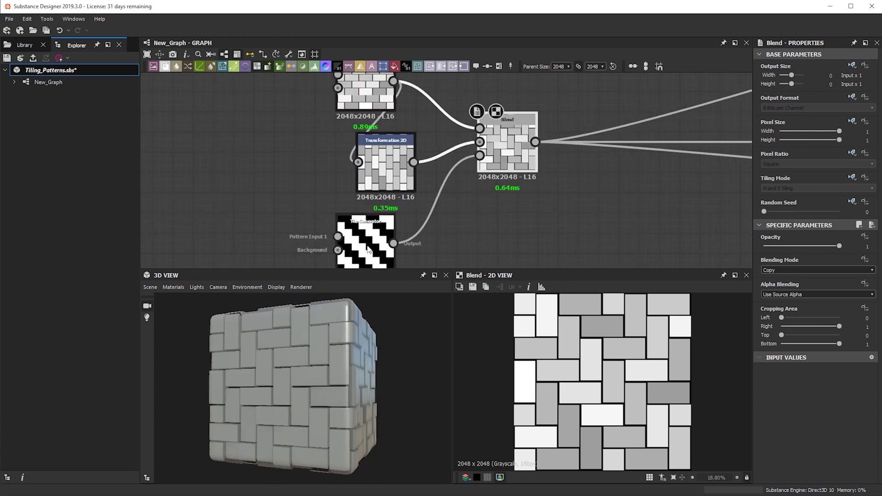
pyautogui.scroll(1, 368, 248)
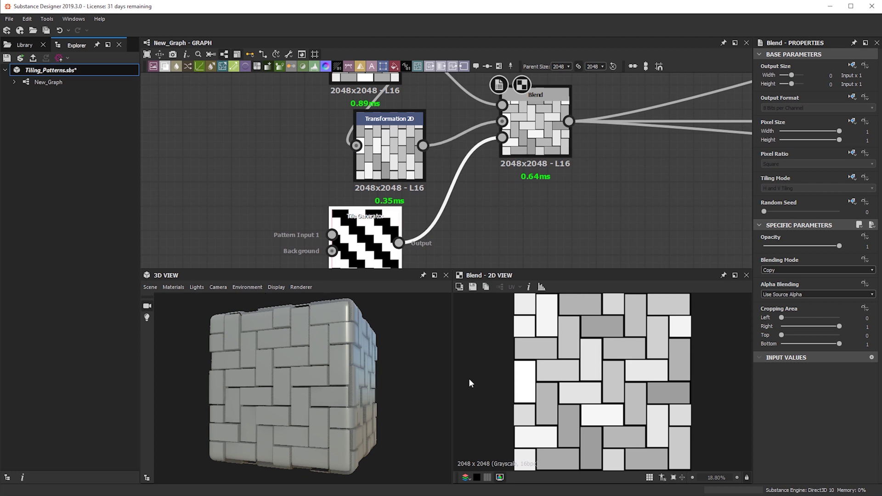
# - Set the Scale of the duplicate Tile Generator used as the mask to 0.95
pyautogui.doubleClick(346, 260)
pyautogui.scroll(2, 343, 265)
pyautogui.moveTo(300, 428); pyautogui.dragTo(337, 432)
pyautogui.scroll(-5, 802, 368)
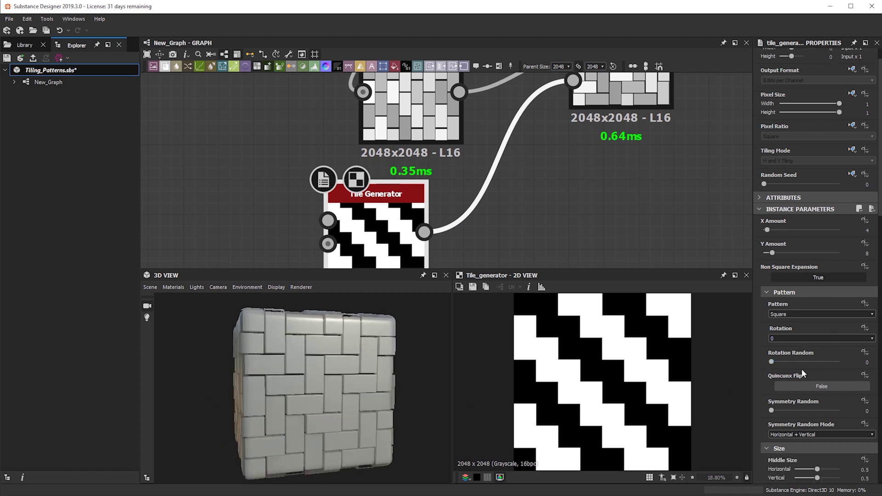
pyautogui.click(855, 413)
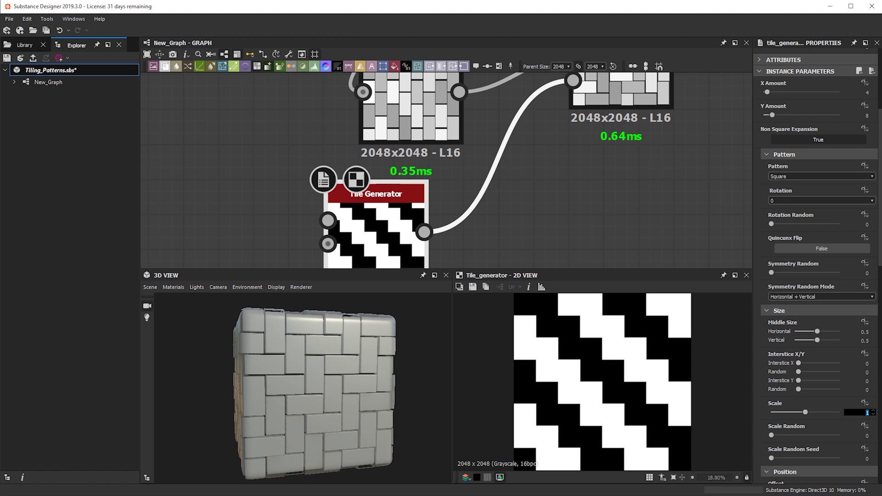
pyautogui.write('.95')
pyautogui.press('Return')
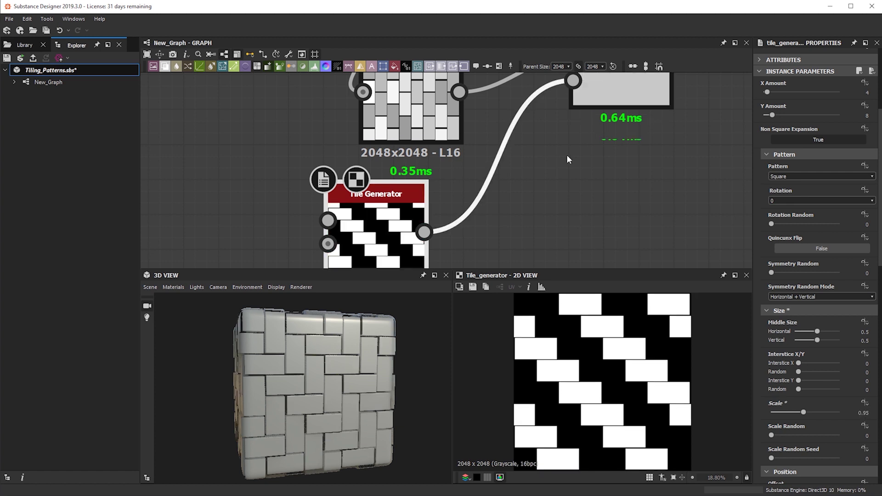
# - Inspect the brick edges of the Blend output up close, and undo the mask's Scale change
pyautogui.moveTo(666, 107); pyautogui.dragTo(593, 184, button='middle')
pyautogui.scroll(2, 593, 183)
pyautogui.click(538, 150)
pyautogui.doubleClick(539, 150)
pyautogui.scroll(6, 603, 433)
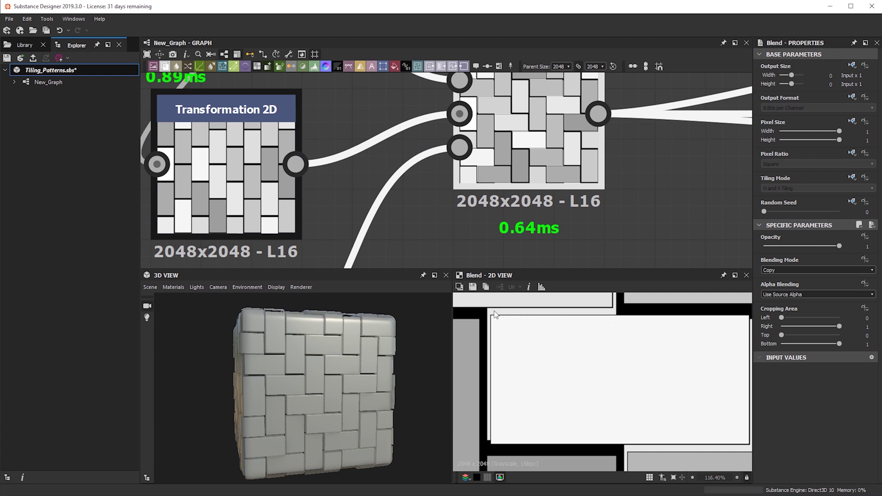
pyautogui.scroll(-3, 455, 228)
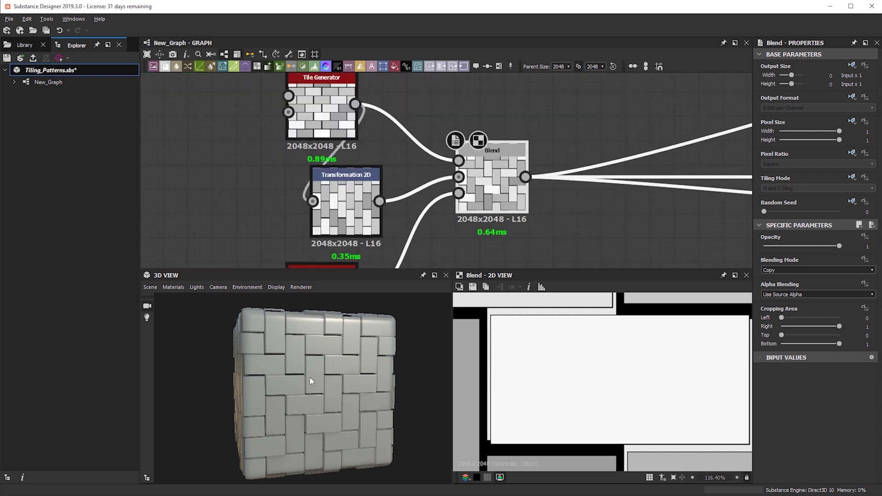
pyautogui.scroll(5, 320, 385)
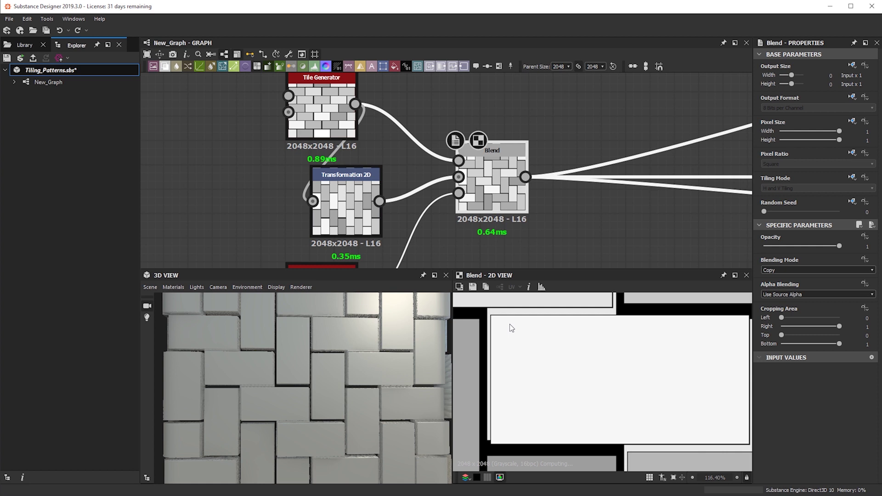
pyautogui.scroll(-4, 417, 158)
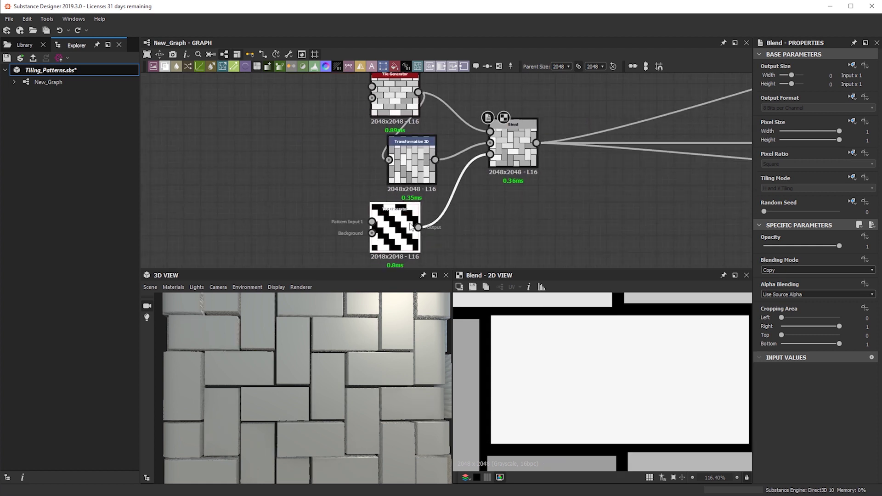
# - Set the position Offset of the mask Tile Generator to 0.52
pyautogui.click(396, 228)
pyautogui.scroll(2, 409, 235)
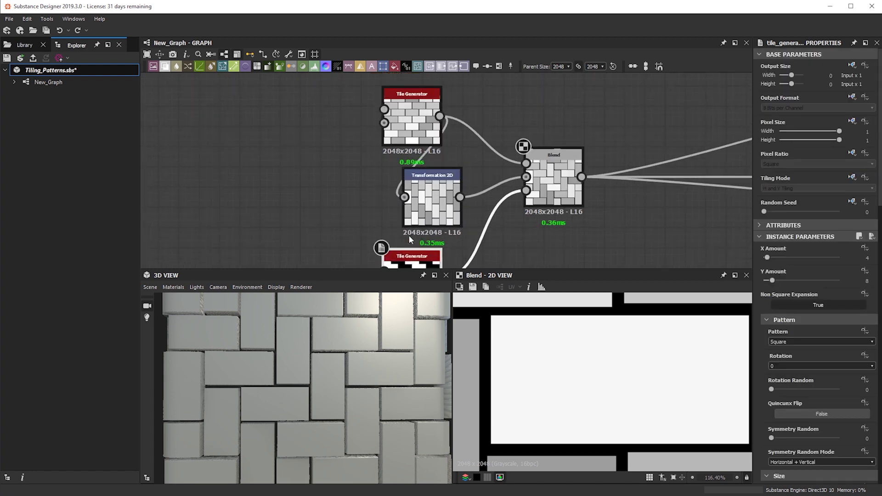
pyautogui.scroll(-6, 798, 326)
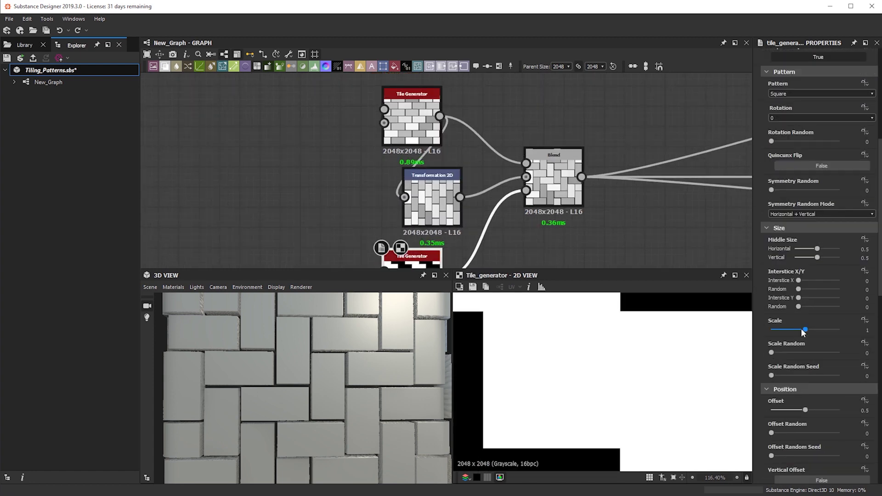
pyautogui.scroll(-5, 813, 380)
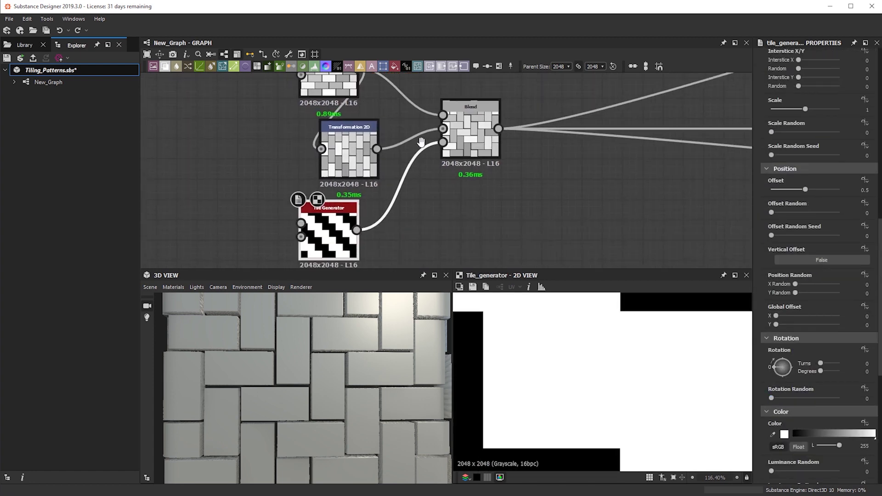
pyautogui.scroll(3, 809, 283)
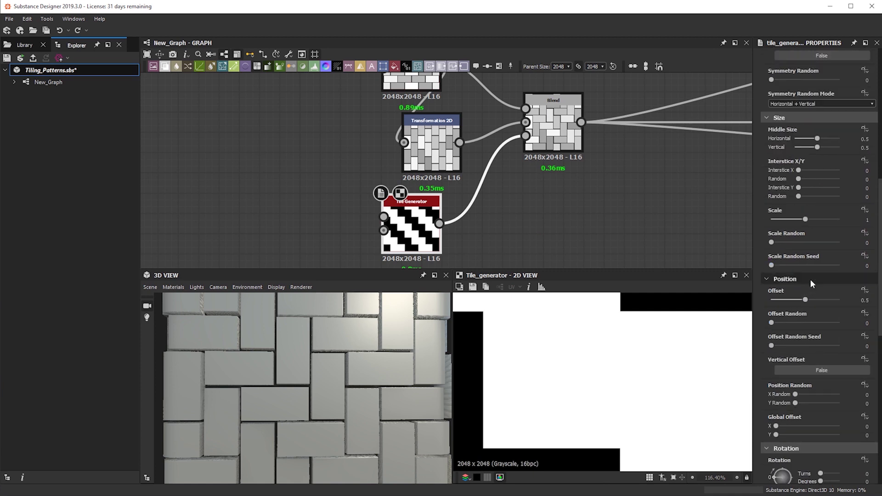
pyautogui.doubleClick(864, 300)
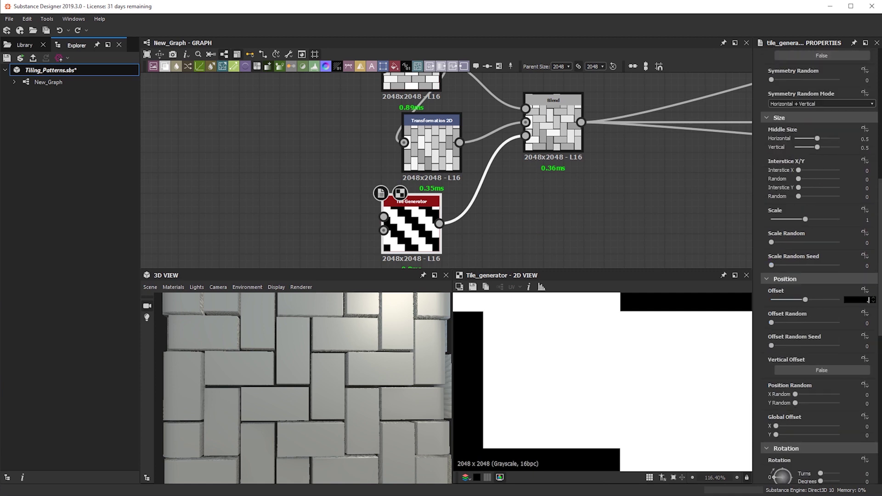
pyautogui.write('0.52')
pyautogui.press('Return')
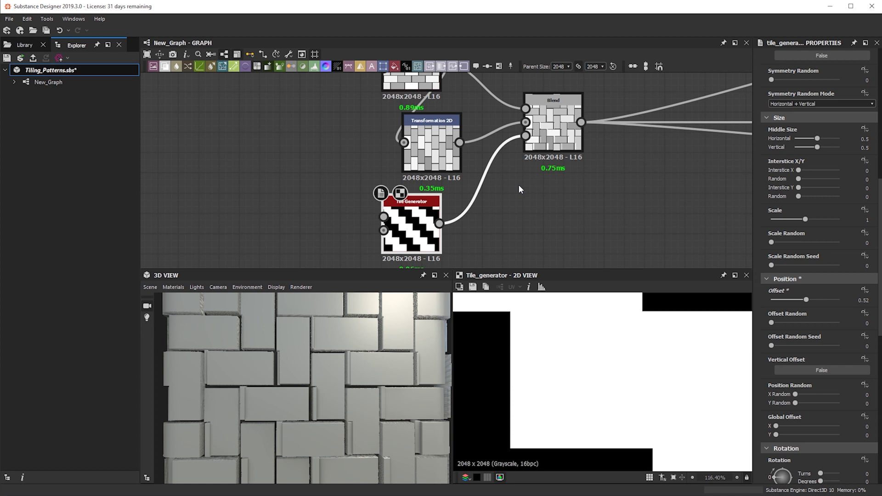
# - Inspect the Blend output with the shifted mask, and undo the mask's Offset change
pyautogui.scroll(-7, 549, 383)
pyautogui.scroll(3, 548, 384)
pyautogui.scroll(-5, 294, 389)
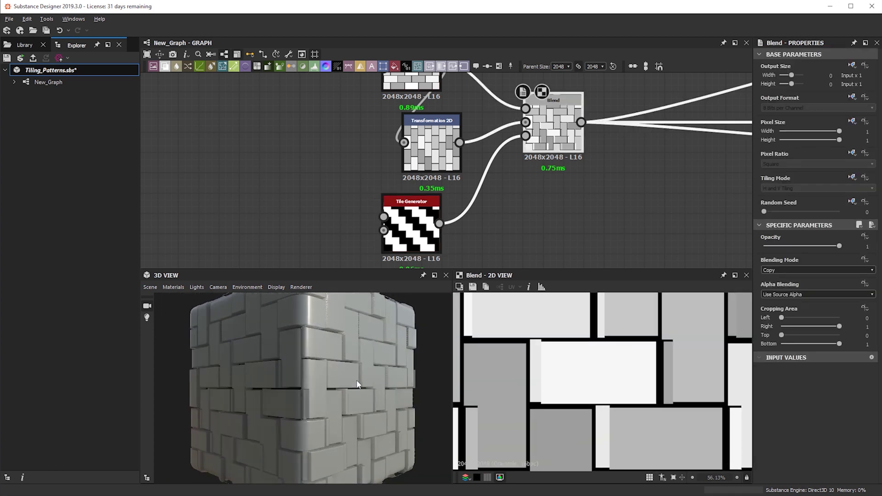
pyautogui.hotkey('ctrl', 'z')
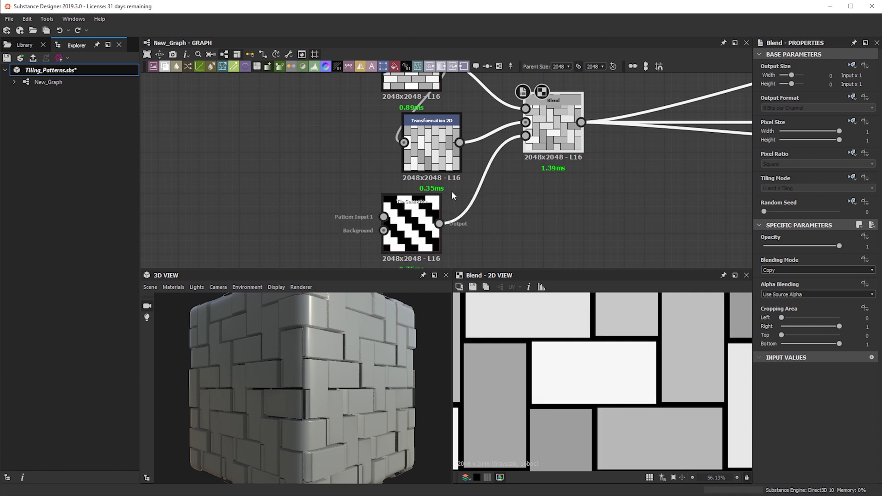
# - Rearrange the original Tile Generator and Blend nodes to tidy the graph, and check the cube from another angle
pyautogui.scroll(-3, 468, 189)
pyautogui.moveTo(442, 129); pyautogui.dragTo(442, 100)
pyautogui.moveTo(509, 165); pyautogui.dragTo(519, 214)
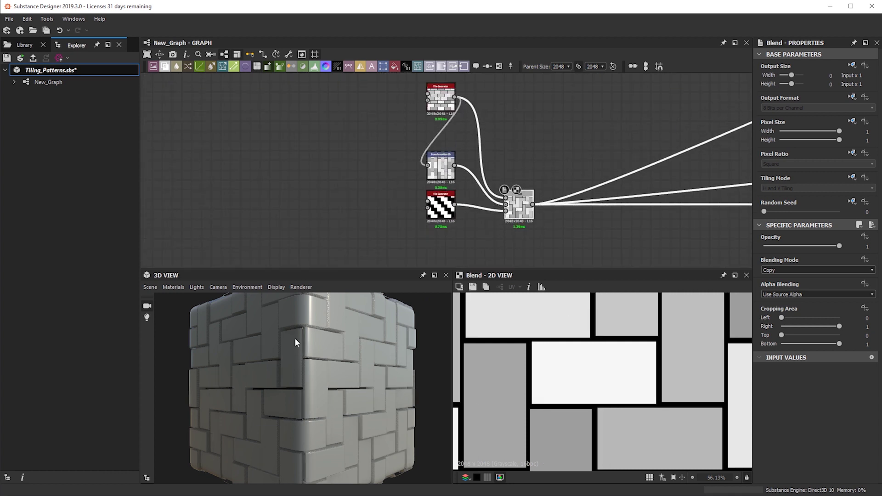
pyautogui.moveTo(361, 403); pyautogui.dragTo(288, 431)
pyautogui.moveTo(512, 215); pyautogui.dragTo(511, 195)
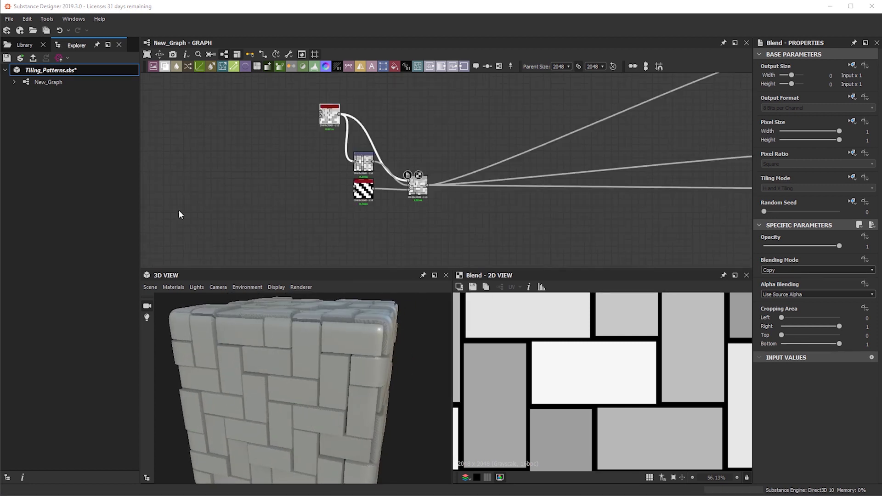
pyautogui.moveTo(369, 221); pyautogui.dragTo(383, 190, button='middle')
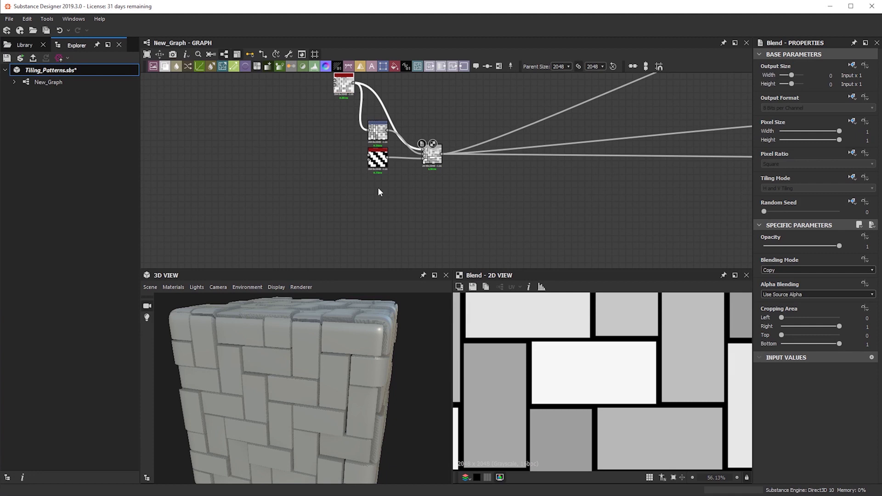
pyautogui.scroll(4, 354, 186)
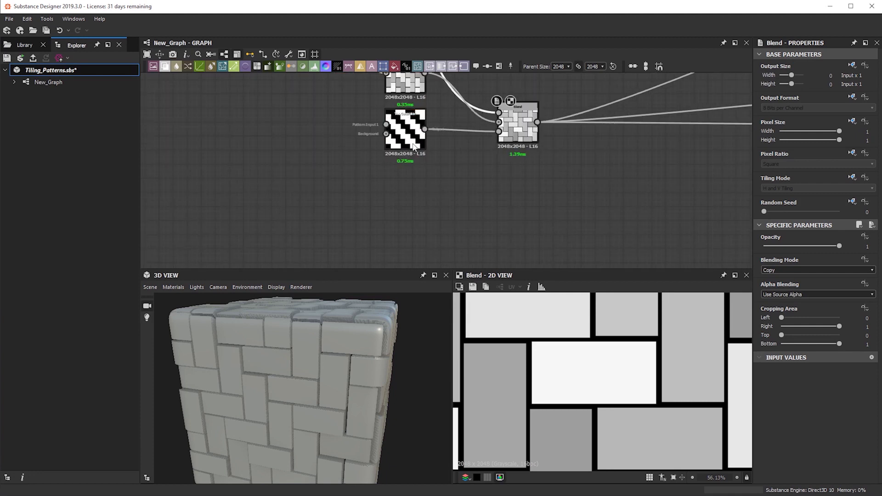
pyautogui.moveTo(434, 187); pyautogui.dragTo(437, 232, button='middle')
pyautogui.scroll(-2, 407, 172)
pyautogui.moveTo(404, 172)
pyautogui.mouseDown(button='middle')
pyautogui.moveTo(402, 156)
pyautogui.moveTo(403, 168)
pyautogui.mouseUp(button='middle')
pyautogui.moveTo(402, 217); pyautogui.dragTo(469, 151, button='middle')
pyautogui.scroll(-2, 408, 189)
pyautogui.moveTo(409, 189); pyautogui.dragTo(413, 246, button='middle')
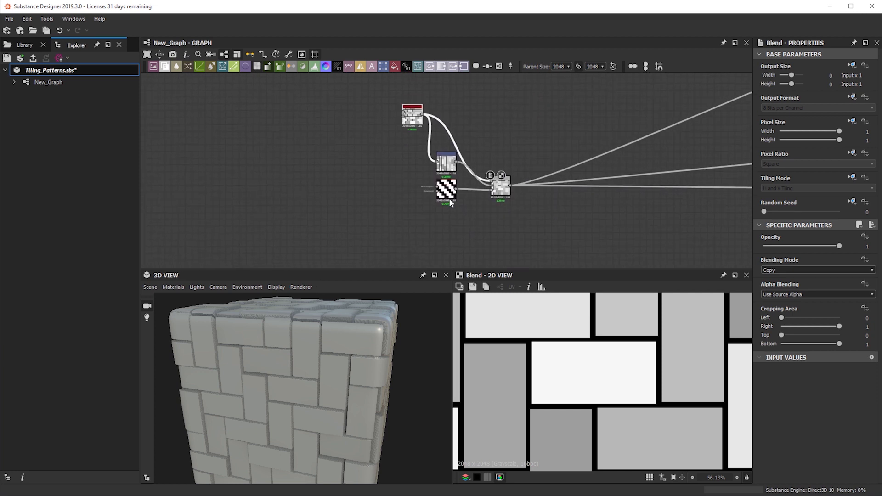
pyautogui.scroll(4, 449, 198)
pyautogui.moveTo(413, 164); pyautogui.dragTo(419, 239, button='middle')
pyautogui.moveTo(430, 135); pyautogui.dragTo(443, 62, button='middle')
pyautogui.moveTo(427, 209); pyautogui.dragTo(433, 157, button='middle')
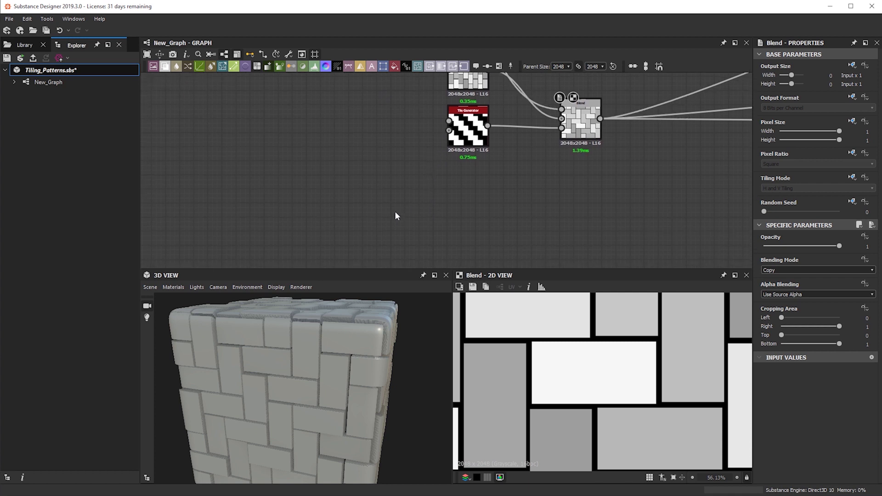
# - Add a new Tile Generator node in the empty graph area below the mask Tile Generator
pyautogui.press('space')
pyautogui.write('tile')
pyautogui.press('Down')
pyautogui.press('Down')
pyautogui.press('Down')
pyautogui.press('Down')
pyautogui.press('Escape')
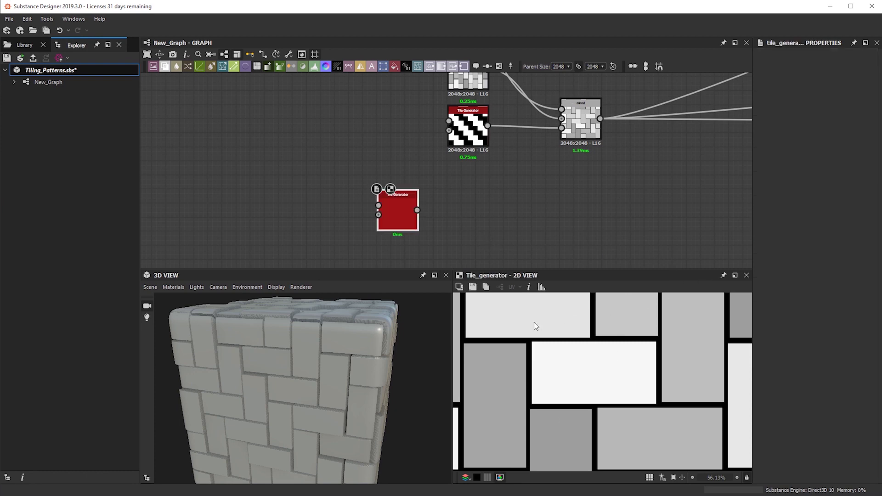
pyautogui.scroll(2, 369, 220)
pyautogui.moveTo(403, 221); pyautogui.dragTo(534, 242)
# - Review the new Tile Generator's parameters and set its X Amount and Y Amount to 4
pyautogui.scroll(-10, 825, 407)
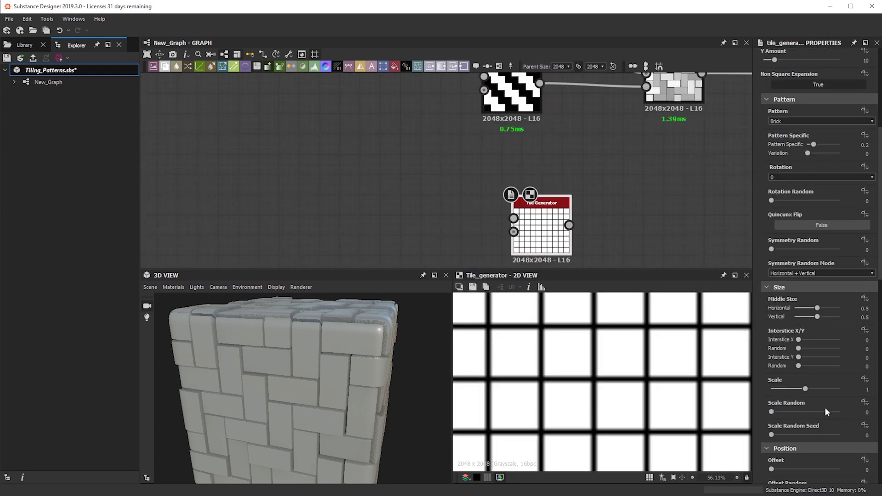
pyautogui.scroll(-8, 818, 381)
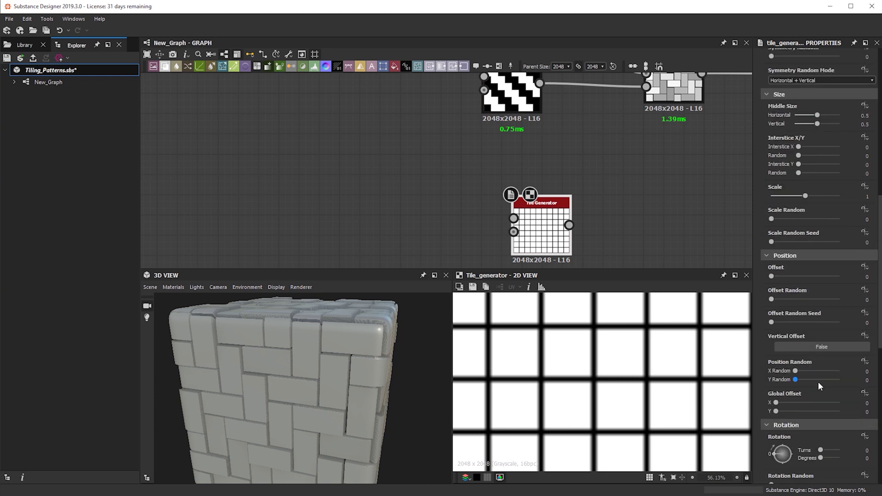
pyautogui.scroll(4, 811, 330)
pyautogui.scroll(-4, 804, 344)
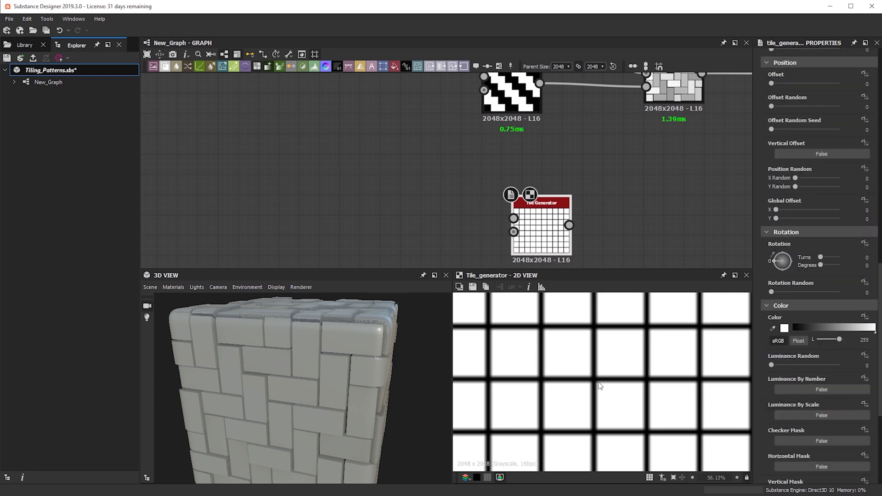
pyautogui.scroll(15, 818, 349)
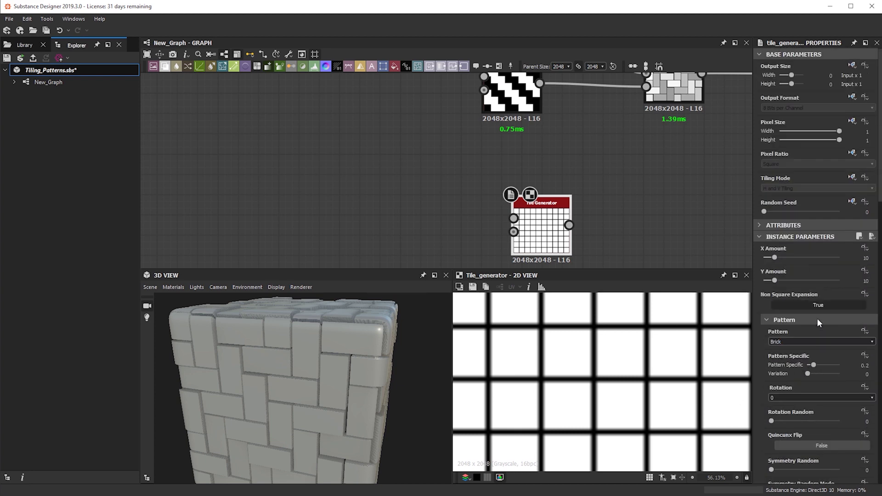
pyautogui.doubleClick(866, 258)
pyautogui.write('4')
pyautogui.press('Tab')
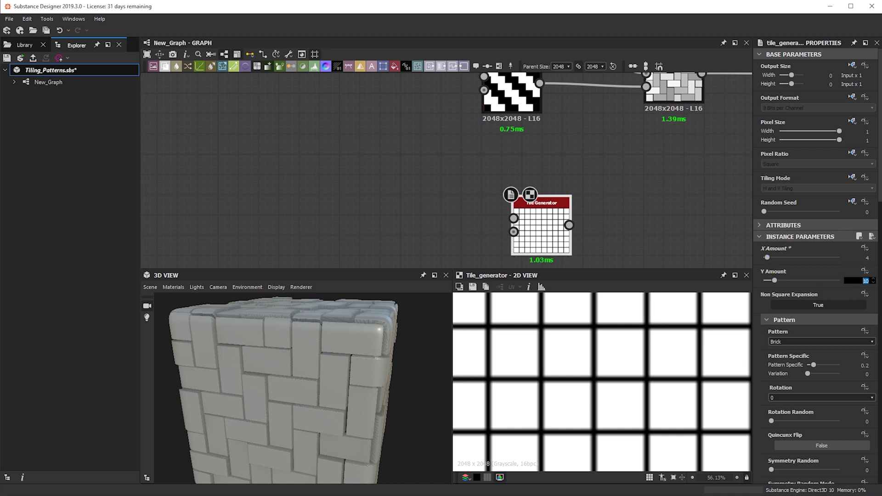
pyautogui.write('4')
pyautogui.press('Return')
# - Examine the new Tile Generator's soft tile edges and change its Pattern to Square
pyautogui.scroll(-10, 554, 360)
pyautogui.scroll(6, 614, 363)
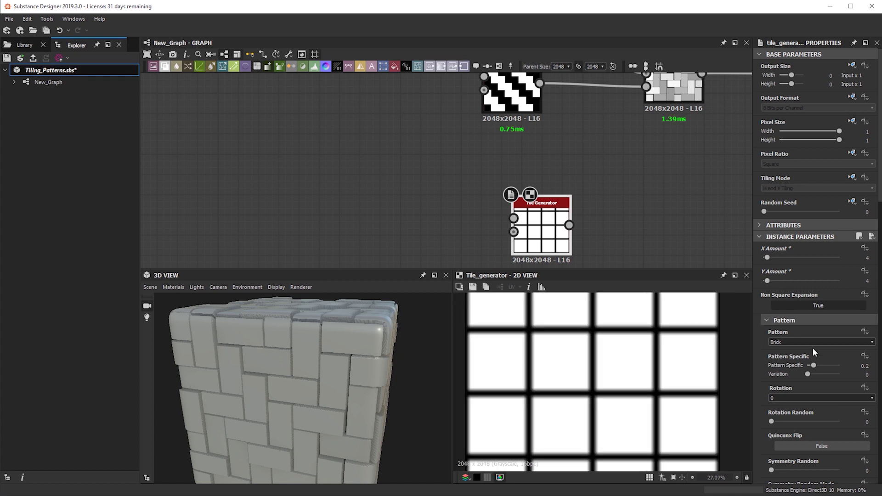
pyautogui.scroll(4, 648, 346)
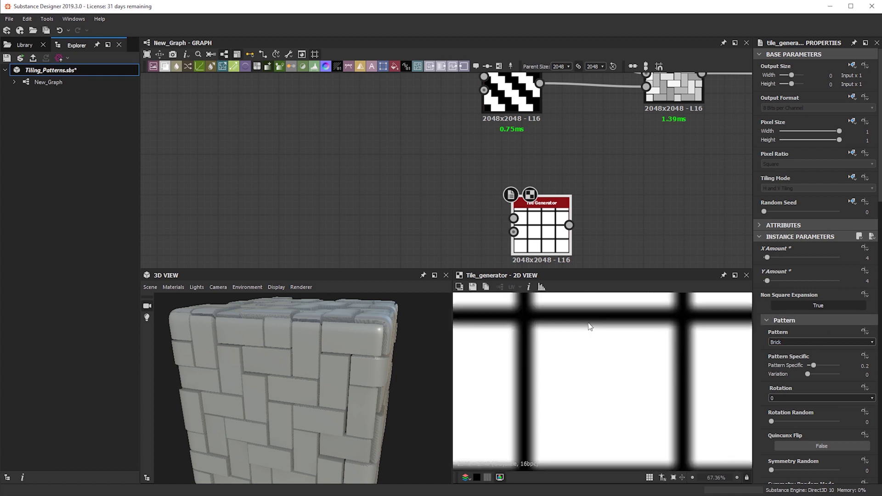
pyautogui.click(811, 343)
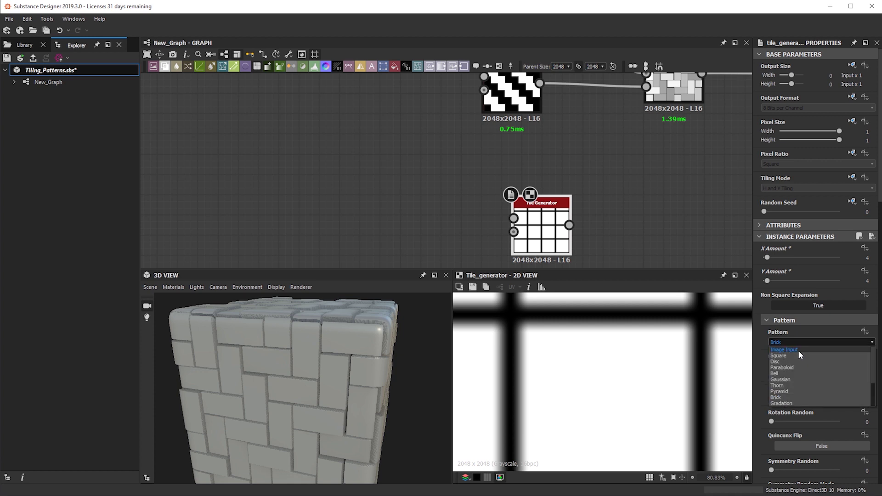
pyautogui.click(800, 353)
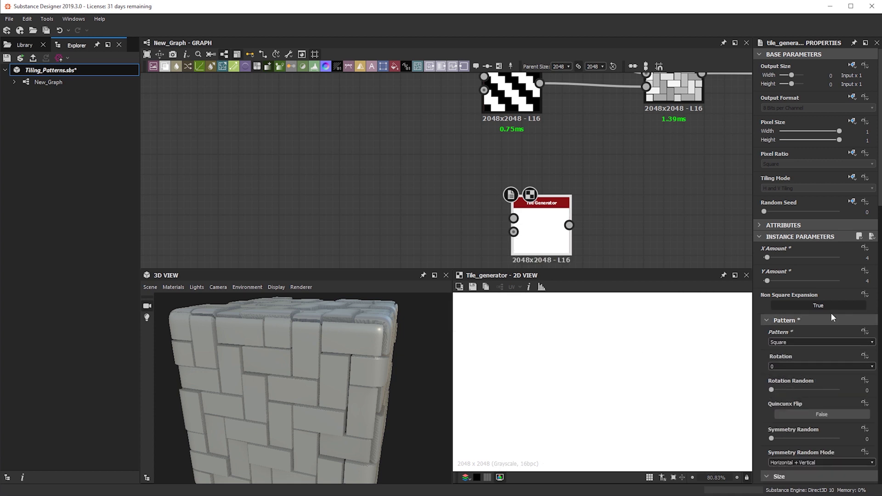
# - Enable the Checker Mask on the new square-pattern Tile Generator
pyautogui.scroll(-12, 834, 322)
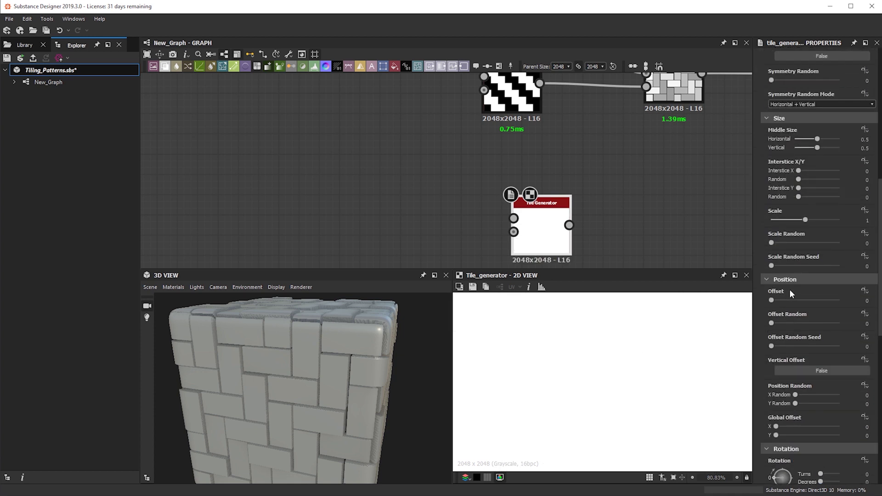
pyautogui.scroll(-10, 790, 289)
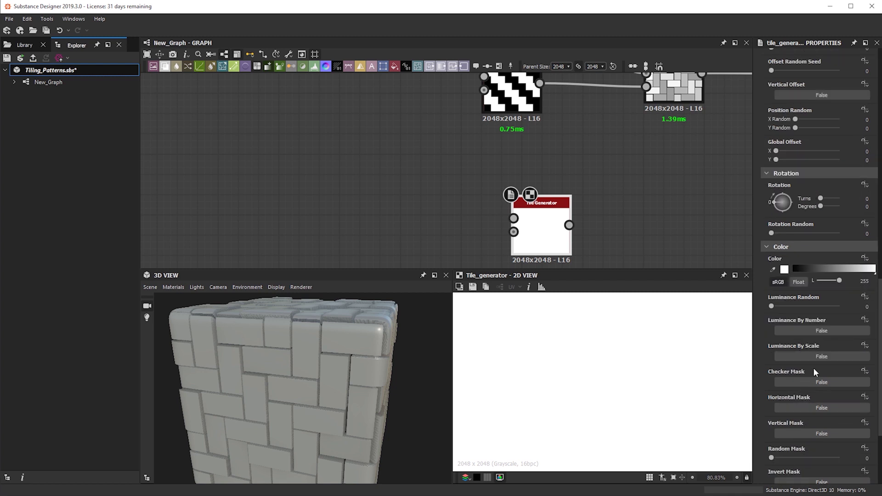
pyautogui.click(814, 378)
pyautogui.scroll(-5, 555, 374)
pyautogui.scroll(-2, 556, 376)
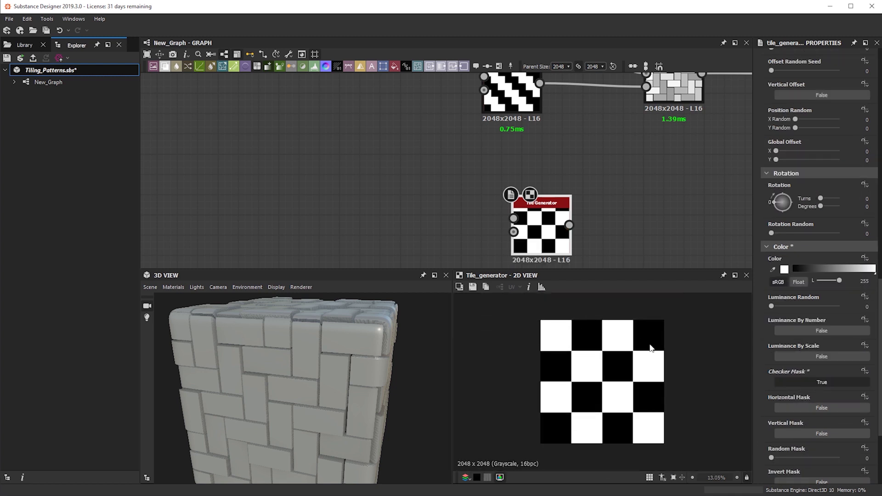
pyautogui.scroll(-5, 531, 197)
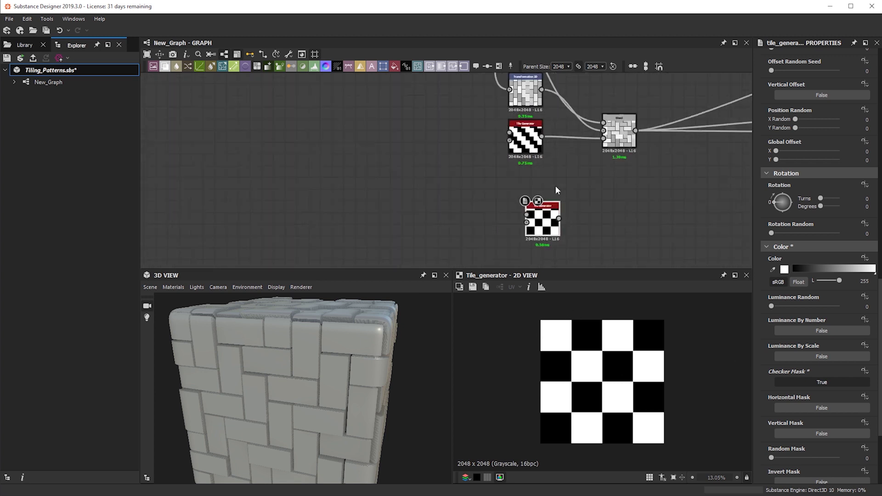
# - Paste a copy of the original brick Tile Generator and place it just above the checker-masked Tile Generator
pyautogui.moveTo(533, 199); pyautogui.dragTo(469, 212, button='middle')
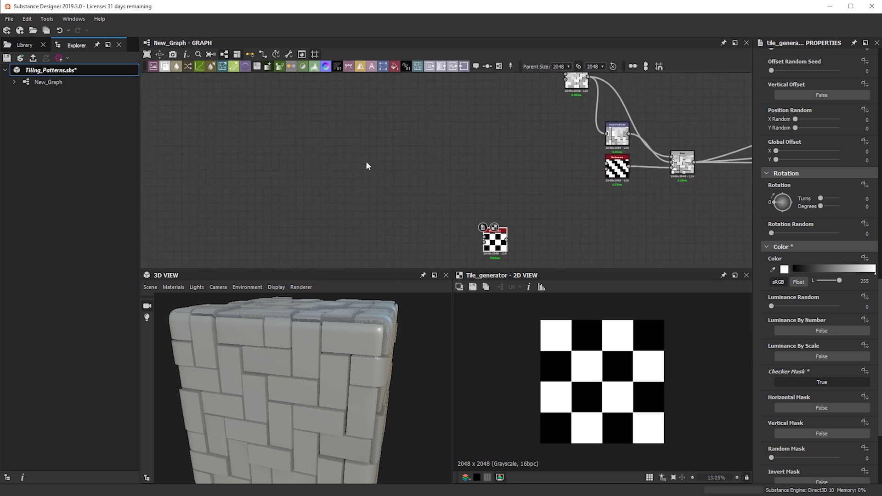
pyautogui.press('space')
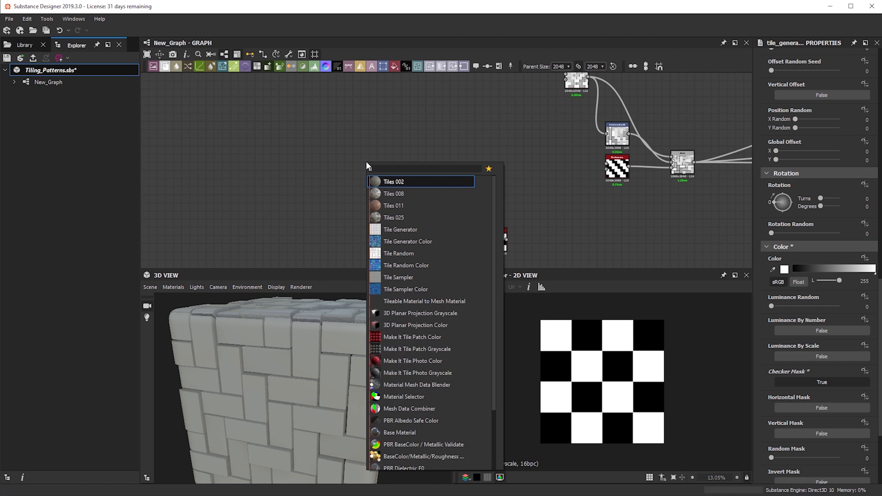
pyautogui.press('Escape')
pyautogui.scroll(-1, 533, 80)
pyautogui.moveTo(542, 77); pyautogui.dragTo(479, 136, button='middle')
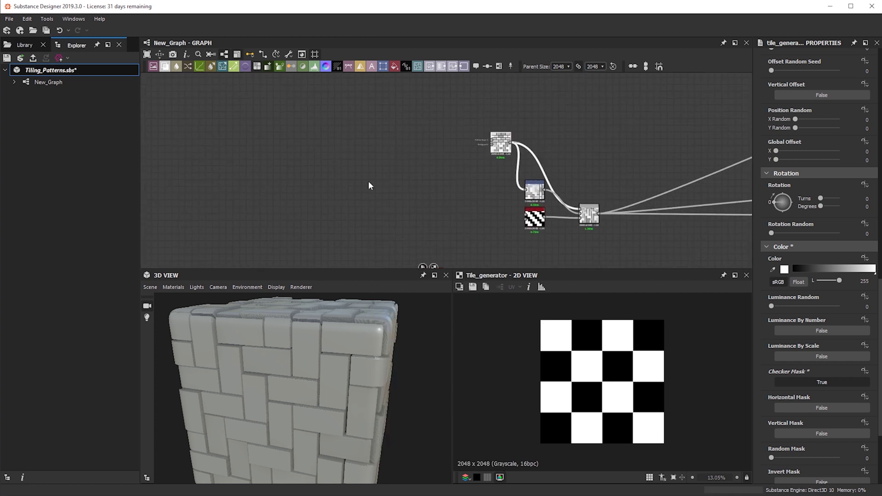
pyautogui.hotkey('ctrl', 'v')
pyautogui.scroll(2, 440, 134)
pyautogui.moveTo(459, 154); pyautogui.dragTo(457, 74, button='middle')
pyautogui.moveTo(443, 104); pyautogui.dragTo(426, 229)
pyautogui.moveTo(477, 208); pyautogui.dragTo(505, 163, button='middle')
pyautogui.scroll(3, 514, 201)
pyautogui.moveTo(515, 209); pyautogui.dragTo(515, 186, button='middle')
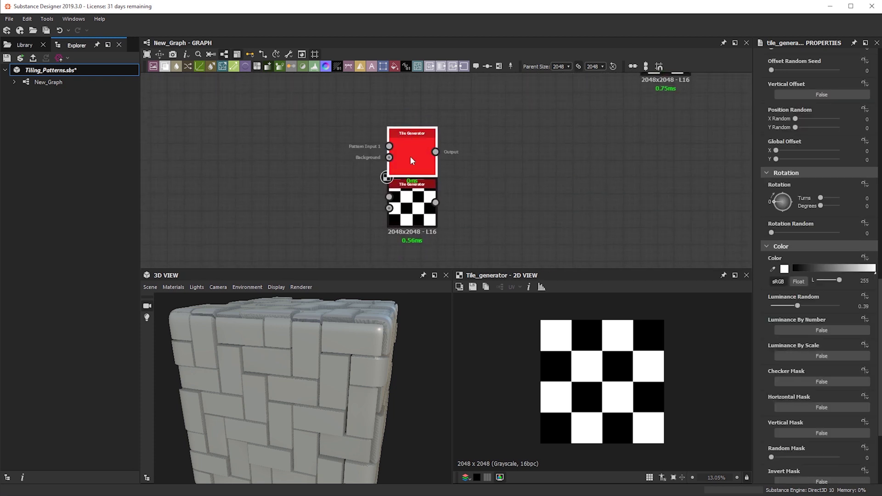
pyautogui.moveTo(409, 162); pyautogui.dragTo(431, 142)
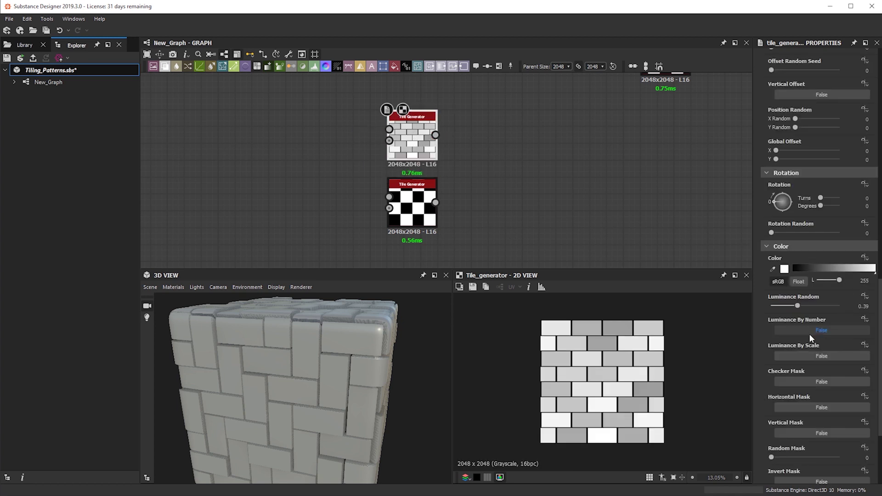
# - Set the copied brick Tile Generator's Offset to 0 so its tiles line up in straight columns
pyautogui.scroll(-3, 812, 354)
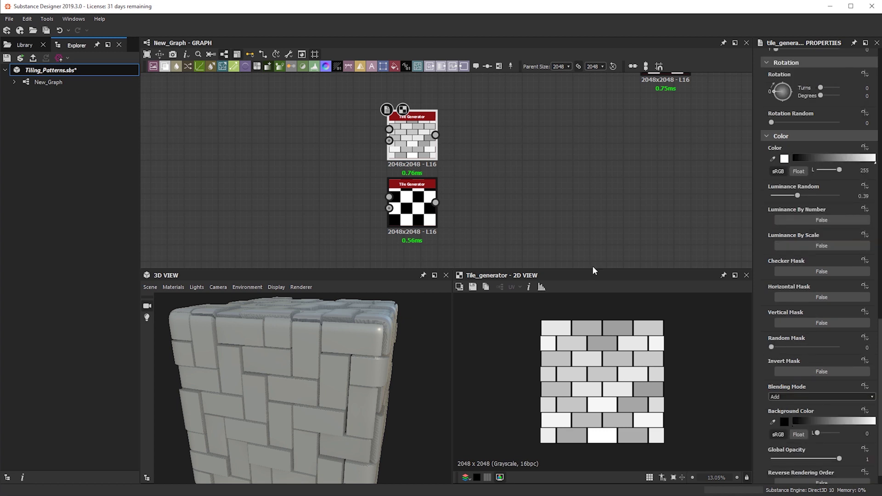
pyautogui.scroll(-2, 805, 361)
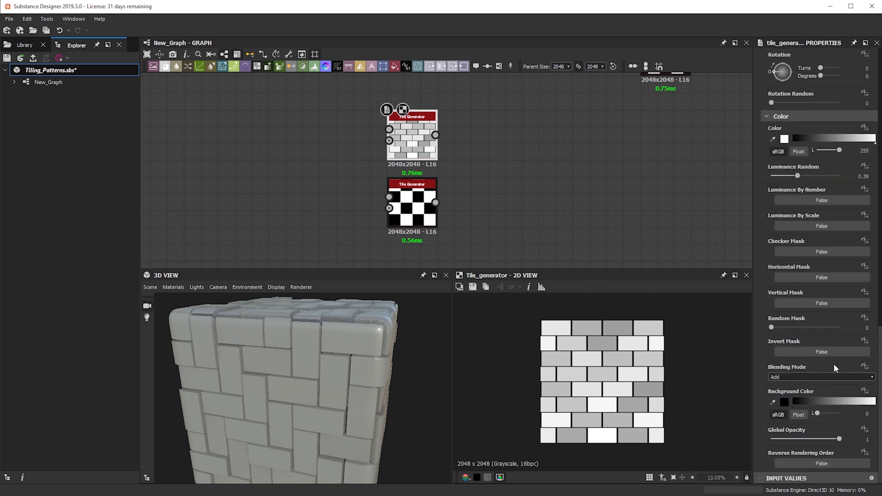
pyautogui.scroll(10, 823, 383)
pyautogui.moveTo(804, 280); pyautogui.dragTo(732, 283)
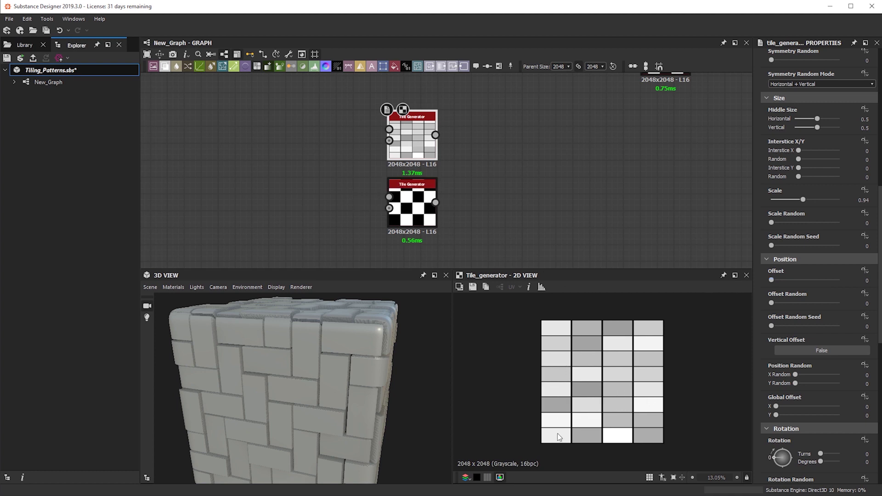
pyautogui.scroll(2, 466, 122)
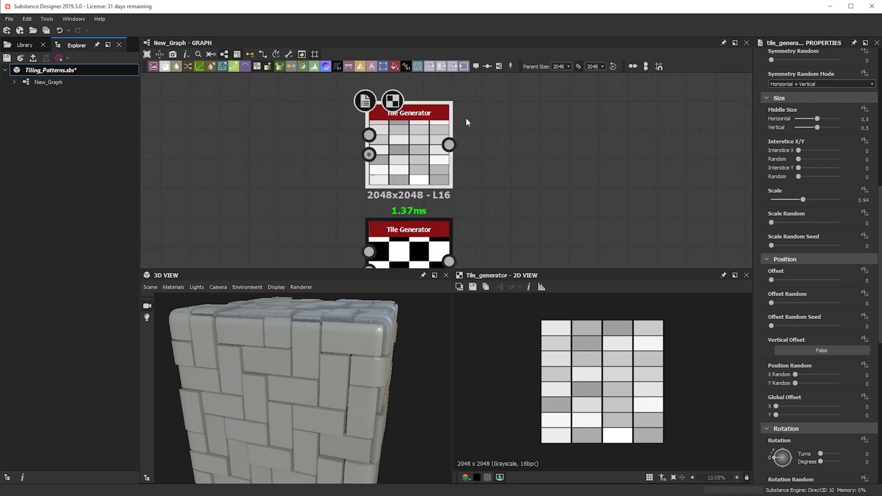
# - Move the checker-masked Tile Generator further below the copied brick generator to leave room between them
pyautogui.moveTo(503, 211); pyautogui.dragTo(443, 194, button='middle')
pyautogui.scroll(-2, 498, 172)
pyautogui.moveTo(410, 240); pyautogui.dragTo(423, 192, button='middle')
pyautogui.moveTo(414, 158); pyautogui.dragTo(414, 209)
# - Add a Blend node and connect the copied brick Tile Generator to its Foreground input
pyautogui.scroll(-2, 452, 212)
pyautogui.moveTo(451, 211); pyautogui.dragTo(382, 270, button='middle')
pyautogui.moveTo(525, 182); pyautogui.dragTo(490, 239, button='middle')
pyautogui.moveTo(430, 232); pyautogui.dragTo(507, 120, button='middle')
pyautogui.click(473, 159)
pyautogui.press('space')
pyautogui.click(432, 147)
pyautogui.moveTo(413, 131); pyautogui.dragTo(463, 146)
# - Add a Transformation 2D node fed by the brick generator, connect it to the Blend's Background, and place it between the two generators
pyautogui.press('space')
pyautogui.write('t')
pyautogui.press('Escape')
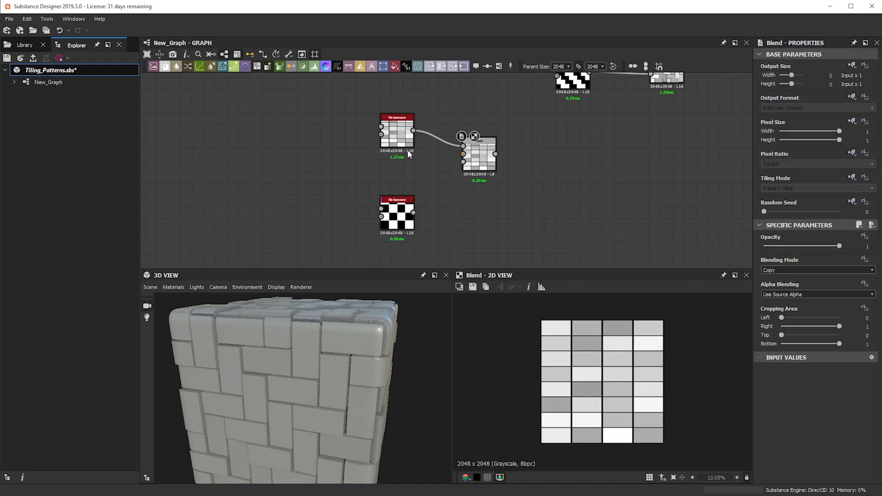
pyautogui.press('t')
pyautogui.moveTo(405, 133); pyautogui.dragTo(418, 170)
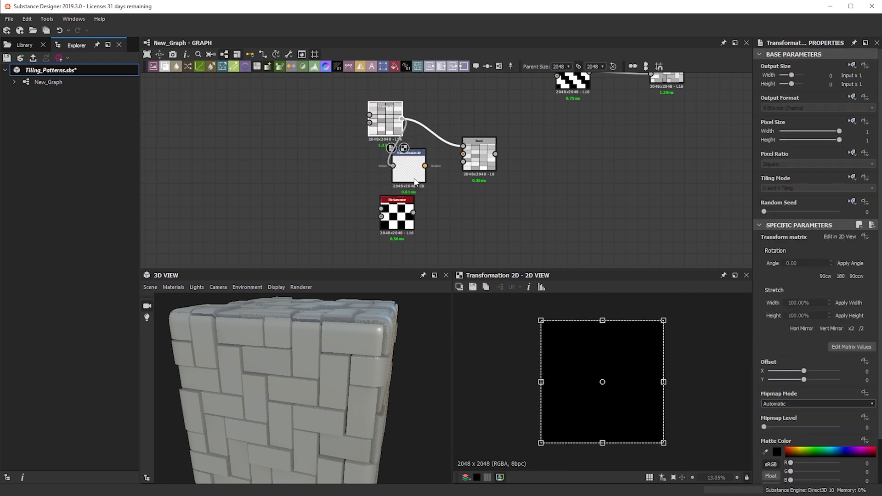
pyautogui.moveTo(435, 179); pyautogui.dragTo(492, 161)
pyautogui.scroll(3, 423, 172)
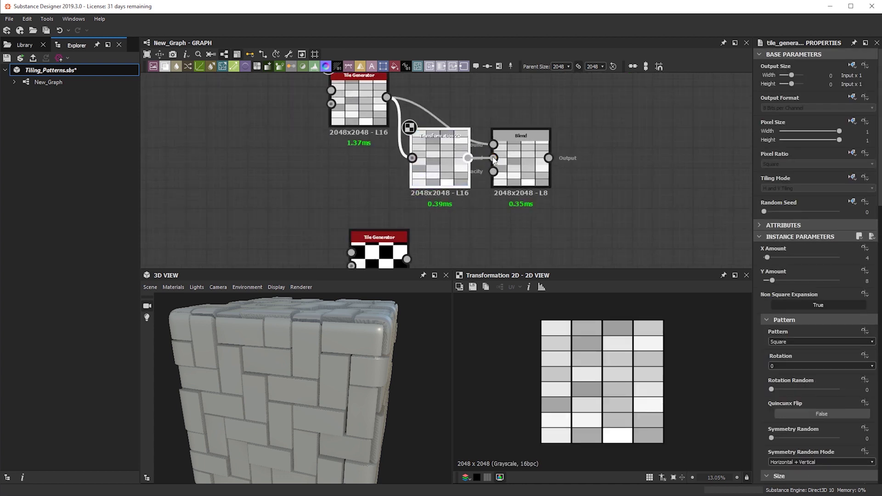
pyautogui.moveTo(422, 174); pyautogui.dragTo(361, 195)
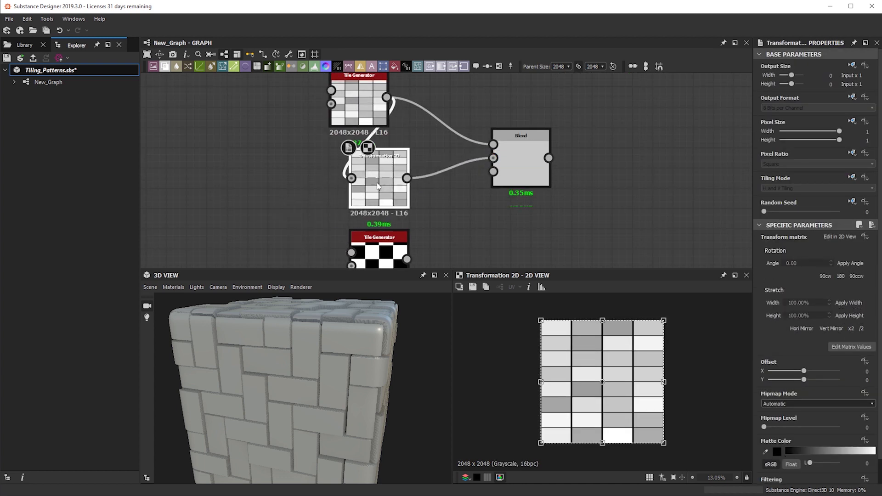
# - Connect the checker-masked Tile Generator to the Blend's Opacity input and select the Blend
pyautogui.moveTo(407, 259); pyautogui.dragTo(508, 181)
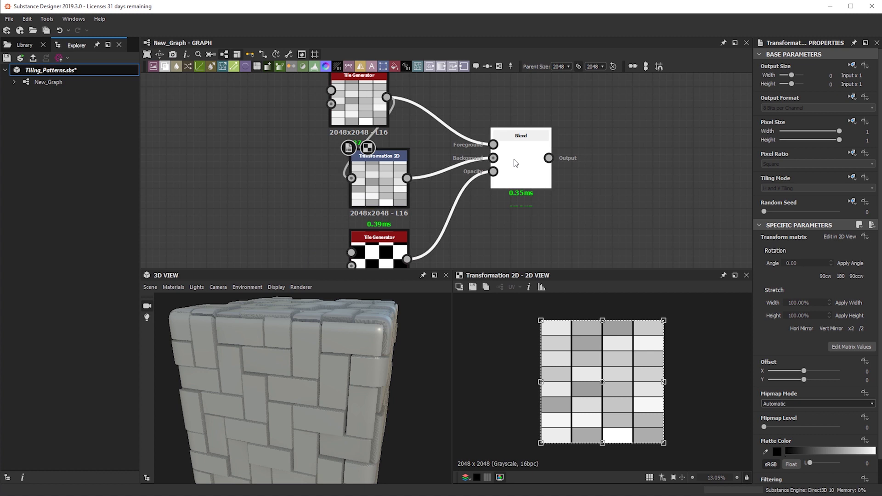
pyautogui.click(515, 163)
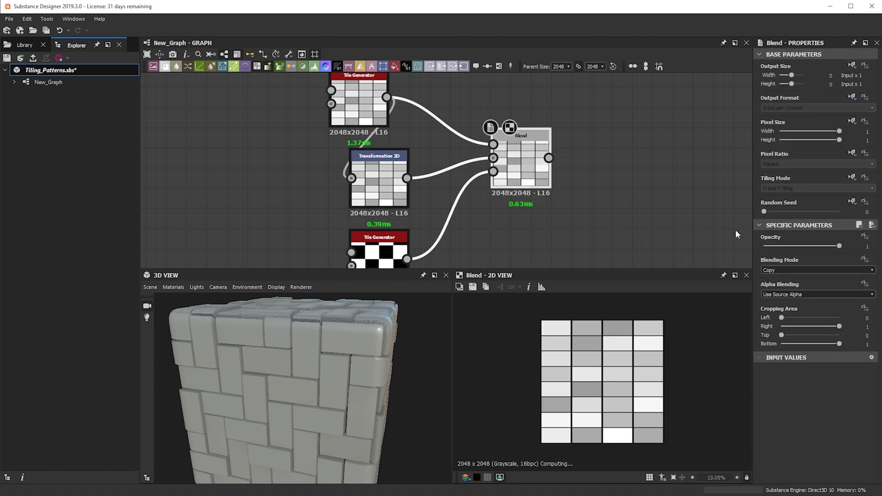
pyautogui.moveTo(430, 205); pyautogui.dragTo(437, 191, button='middle')
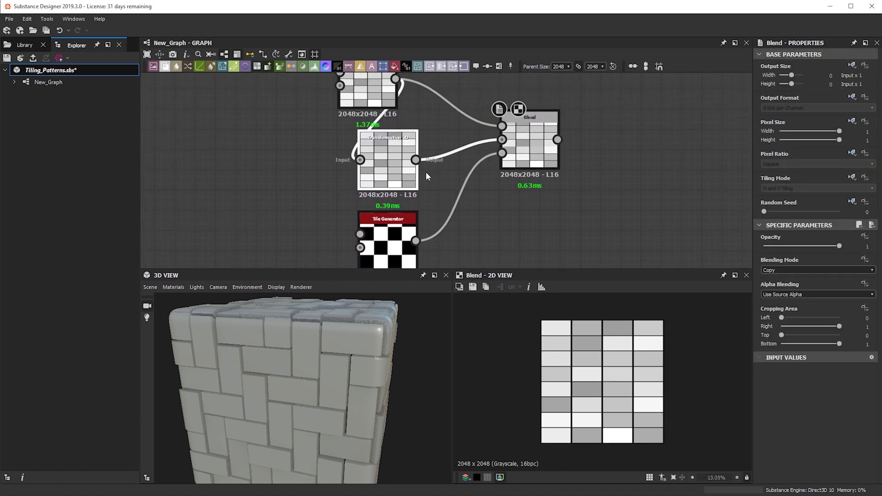
# - Rotate the Transformation 2D pattern by a quarter turn in the 2D view and preview the Blend
pyautogui.scroll(-1, 639, 394)
pyautogui.keyDown('shift'); pyautogui.moveTo(689, 374); pyautogui.dragTo(632, 446); pyautogui.keyUp('shift')
pyautogui.click(529, 138)
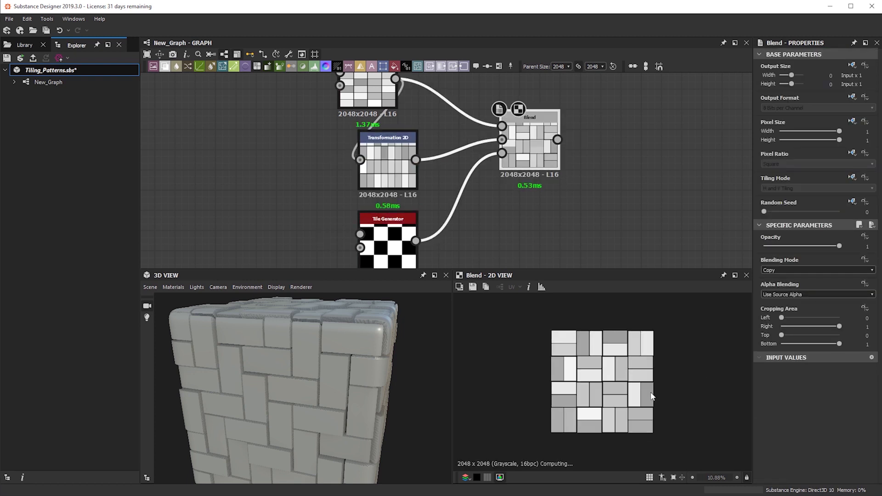
pyautogui.scroll(5, 626, 410)
pyautogui.scroll(-5, 510, 166)
# - Move the new pattern's nodes beneath the first group and transfer the first Blend's outgoing connections to the new Blend
pyautogui.moveTo(552, 162); pyautogui.dragTo(466, 210, button='middle')
pyautogui.scroll(-2, 465, 209)
pyautogui.moveTo(357, 159); pyautogui.dragTo(451, 242)
pyautogui.moveTo(437, 207); pyautogui.dragTo(528, 212)
pyautogui.keyDown('shift'); pyautogui.moveTo(540, 167); pyautogui.dragTo(540, 213); pyautogui.keyUp('shift')
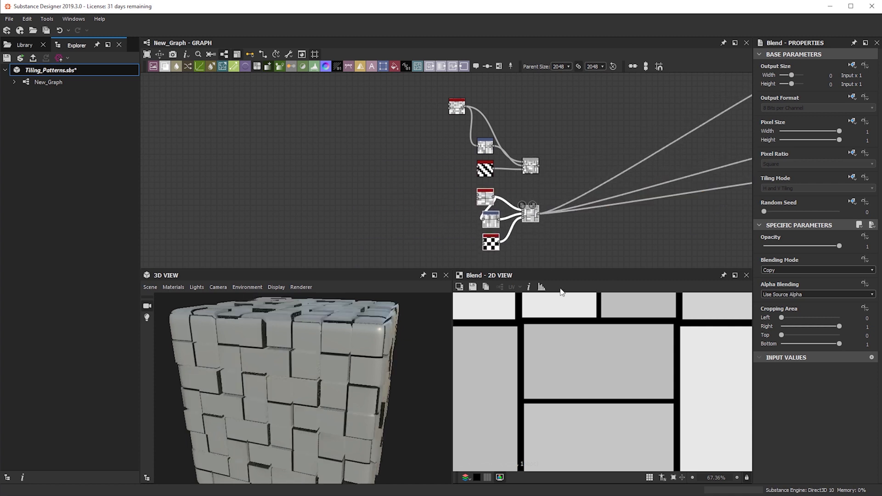
# - Set the second pattern's brick Tile Generator Y Amount to 10 and check the tiles on the cube
pyautogui.scroll(5, 503, 212)
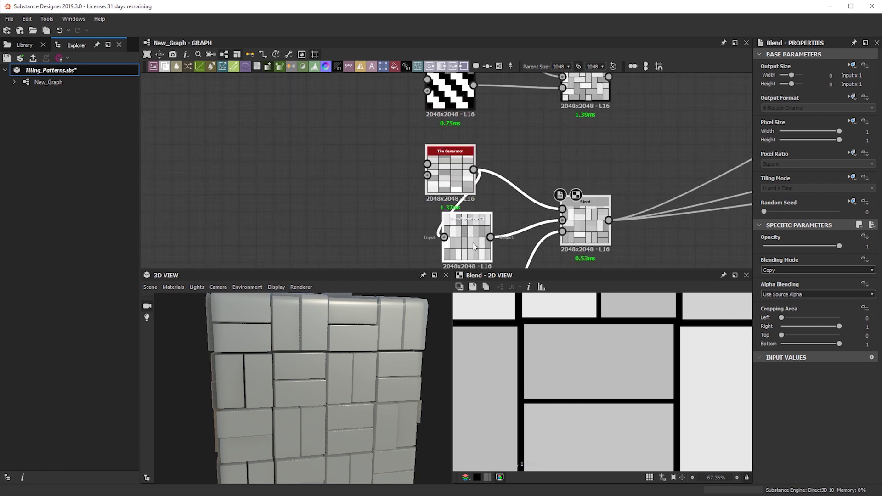
pyautogui.scroll(-2, 448, 255)
pyautogui.scroll(-3, 580, 385)
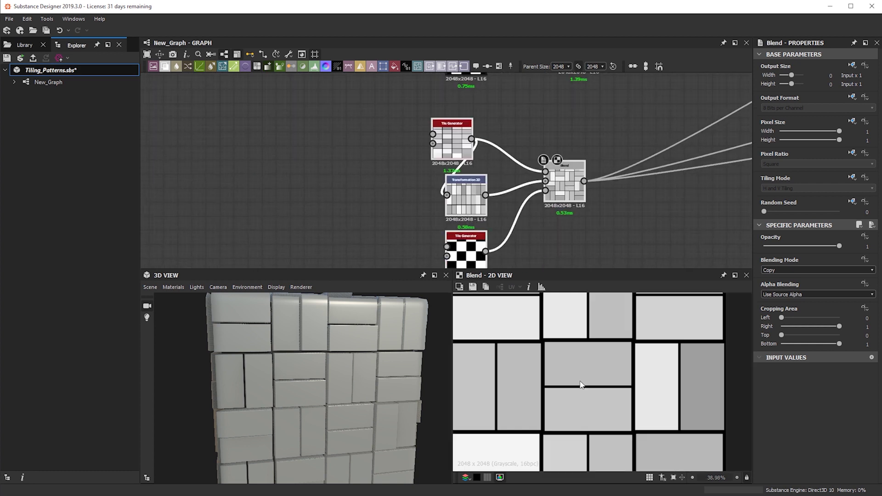
pyautogui.scroll(-5, 581, 385)
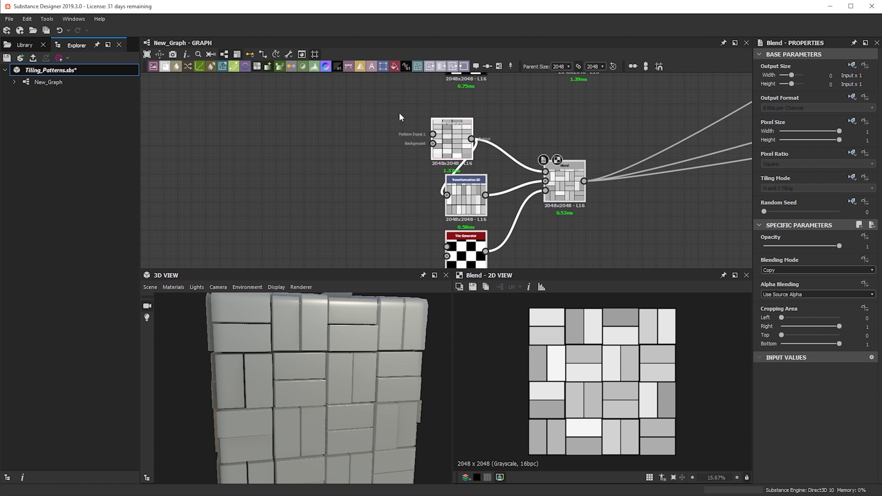
pyautogui.click(455, 145)
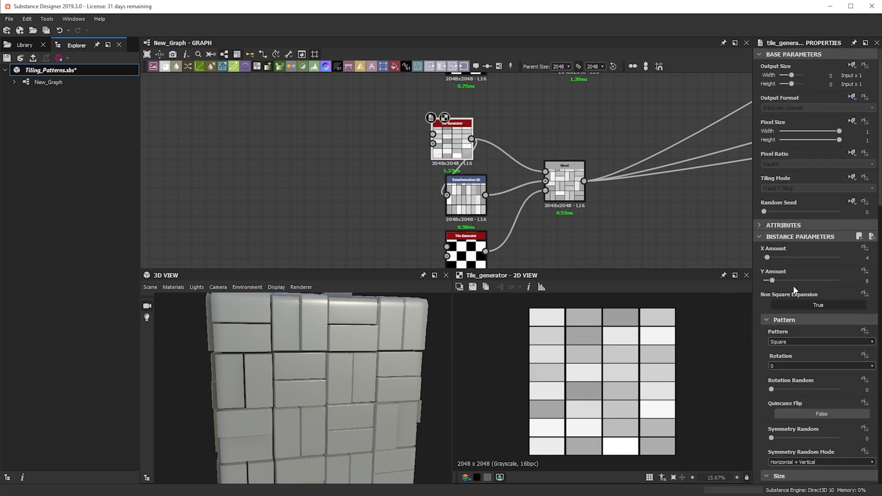
pyautogui.click(856, 281)
pyautogui.write('10')
pyautogui.press('Return')
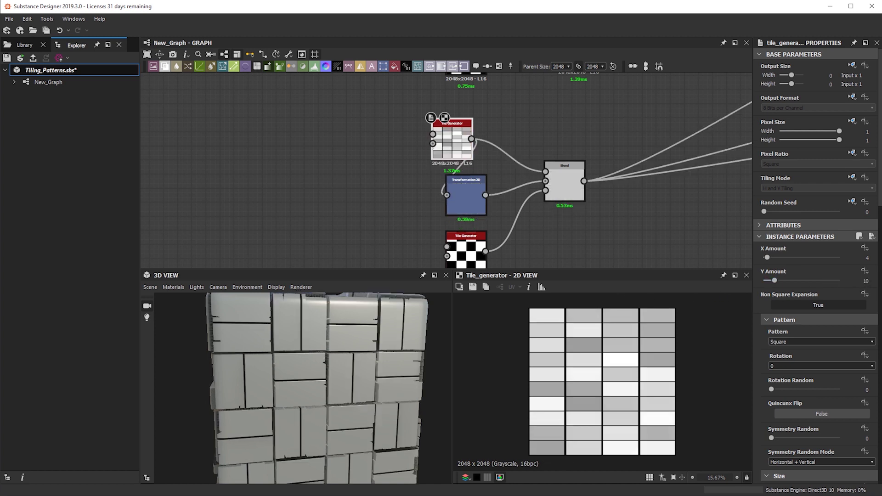
pyautogui.moveTo(361, 386); pyautogui.dragTo(326, 372)
pyautogui.moveTo(384, 368); pyautogui.dragTo(441, 404)
# - Try a Y Amount of 11 on the brick Tile Generator and check the cube
pyautogui.click(865, 281)
pyautogui.write('11')
pyautogui.press('Return')
pyautogui.moveTo(315, 378); pyautogui.dragTo(320, 338)
# - Try a Y Amount of 12 on the brick Tile Generator and examine the cube from several sides under different lighting
pyautogui.click(862, 282)
pyautogui.write('12')
pyautogui.press('Return')
pyautogui.moveTo(340, 398); pyautogui.dragTo(429, 398)
pyautogui.keyDown('ctrl'); pyautogui.keyDown('shift'); pyautogui.moveTo(429, 399); pyautogui.dragTo(363, 392, button='right'); pyautogui.keyUp('shift'); pyautogui.keyUp('ctrl')
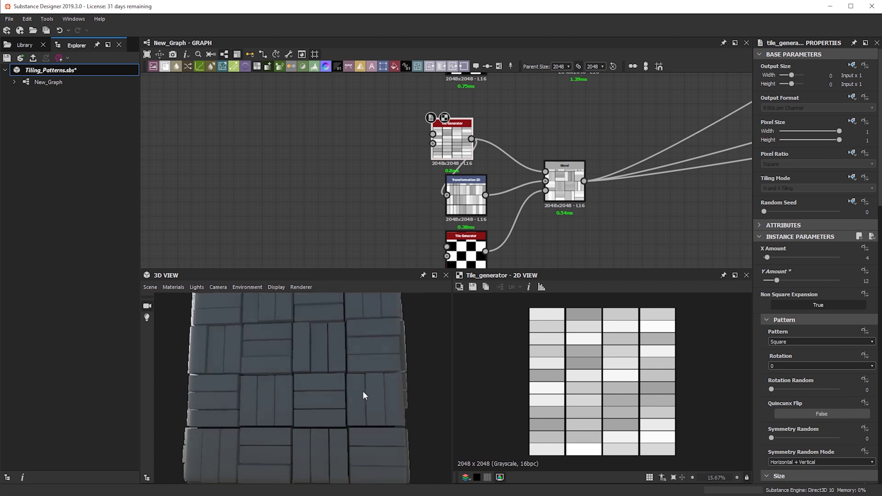
pyautogui.moveTo(363, 395); pyautogui.dragTo(476, 399)
# - Return the brick Tile Generator's Y Amount to 10, orbit to the cube's upper face and adjust the lighting
pyautogui.click(865, 281)
pyautogui.write('10')
pyautogui.press('Return')
pyautogui.moveTo(327, 360); pyautogui.dragTo(138, 427)
pyautogui.keyDown('ctrl'); pyautogui.keyDown('shift'); pyautogui.moveTo(257, 383); pyautogui.dragTo(309, 359, button='right'); pyautogui.keyUp('shift'); pyautogui.keyUp('ctrl')
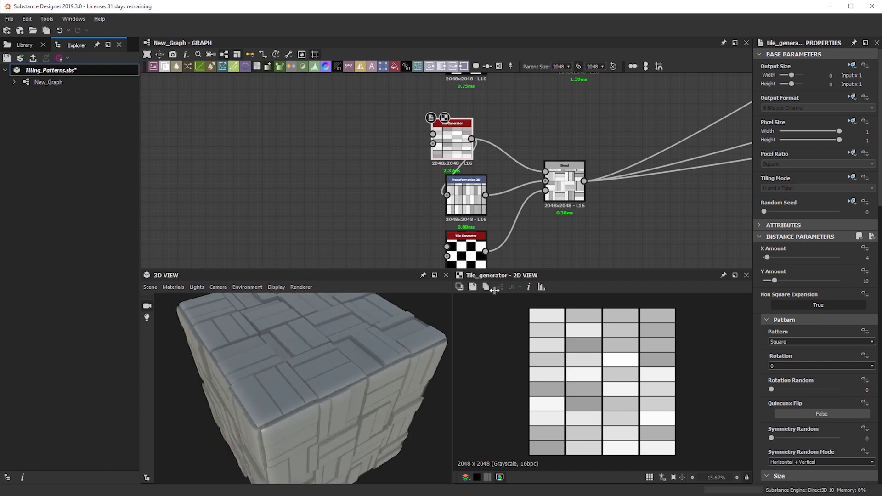
# - Align the brick Tile Generator directly above its Transformation 2D node and select the generator
pyautogui.scroll(-3, 550, 222)
pyautogui.scroll(4, 550, 221)
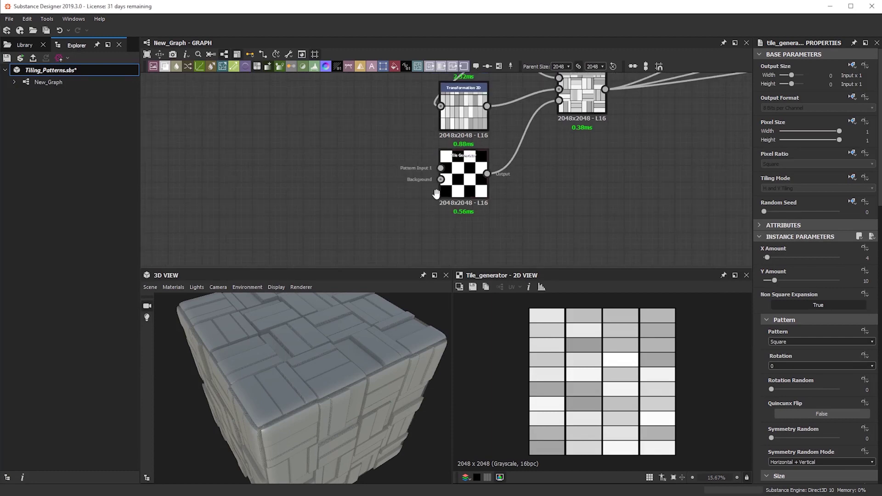
pyautogui.scroll(3, 457, 194)
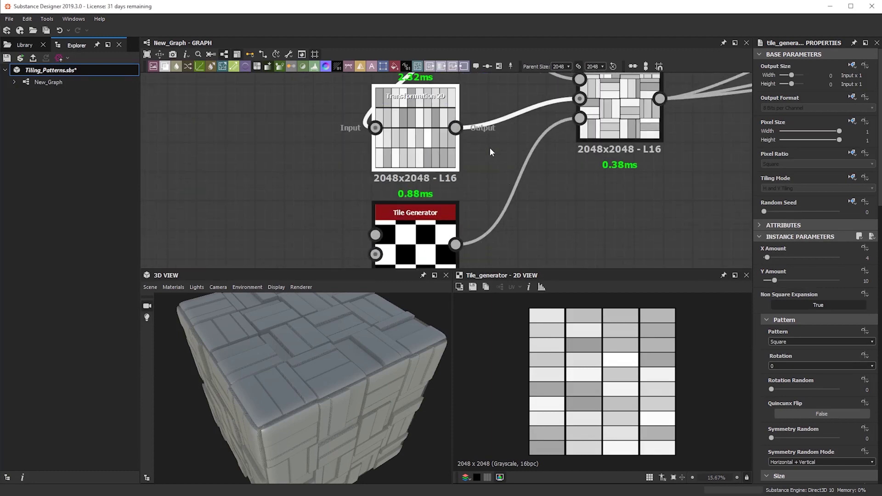
pyautogui.scroll(-1, 483, 145)
pyautogui.moveTo(479, 145); pyautogui.dragTo(479, 238, button='middle')
pyautogui.click(424, 140)
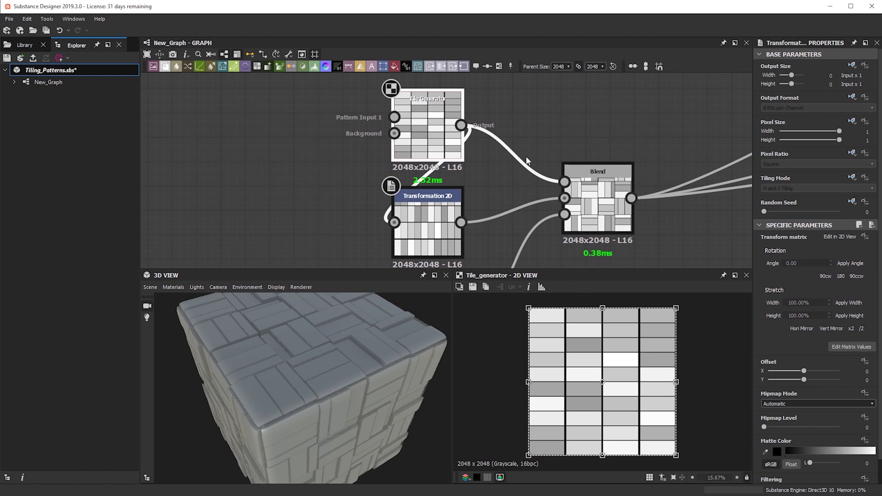
pyautogui.click(404, 160)
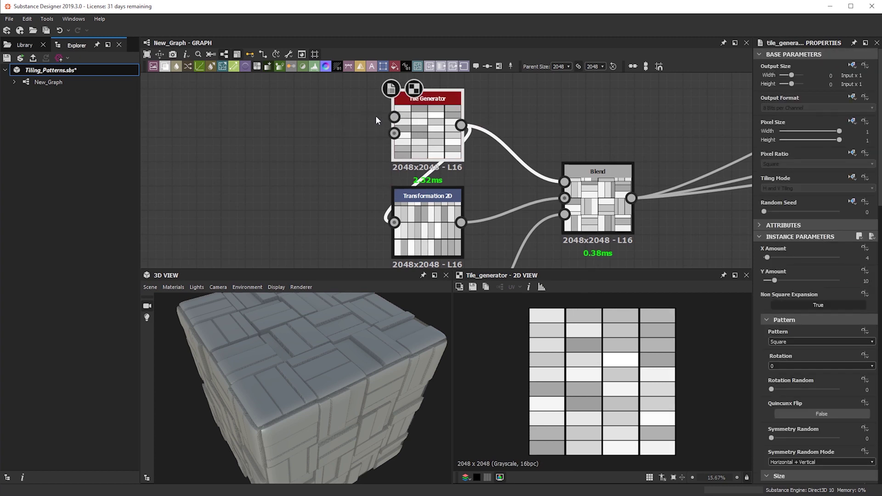
# - Duplicate the brick Tile Generator and place the copy below the checker-masked Tile Generator
pyautogui.scroll(-3, 461, 133)
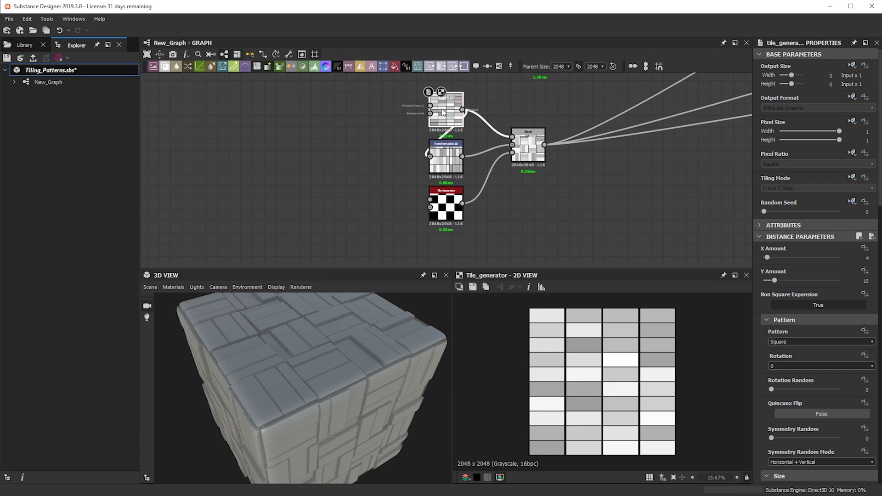
pyautogui.hotkey('ctrl', 'd')
pyautogui.moveTo(452, 173); pyautogui.dragTo(453, 252)
pyautogui.scroll(-1, 470, 138)
pyautogui.moveTo(462, 254); pyautogui.dragTo(462, 161, button='middle')
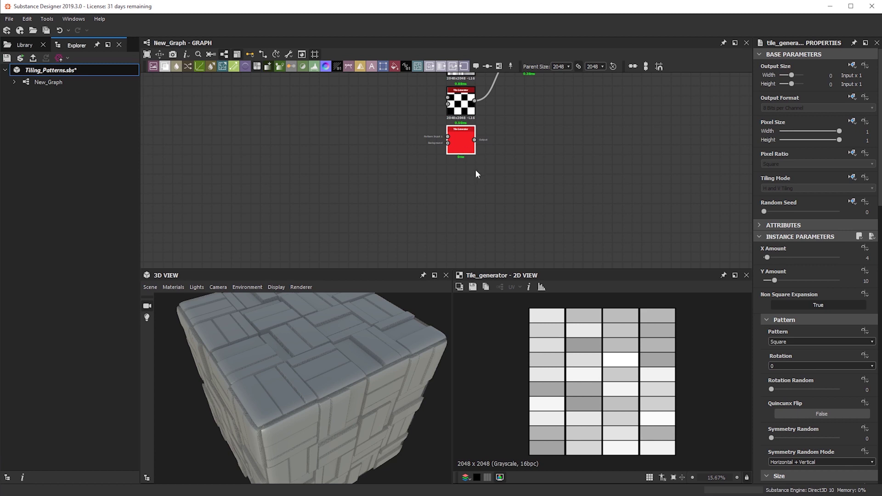
# - Replace the duplicated brick Tile Generator with a new default Tile Generator placed below the checker-patterned node
pyautogui.press('Delete')
pyautogui.scroll(1, 465, 151)
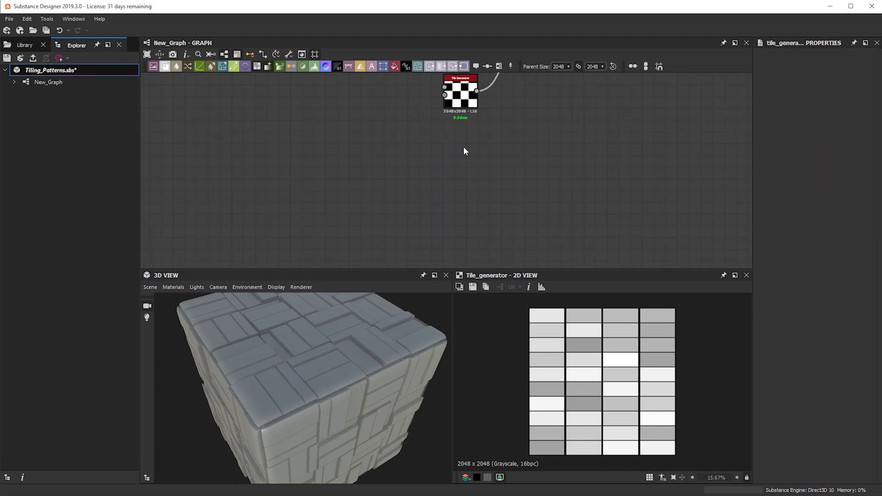
pyautogui.click(465, 150)
pyautogui.press('space')
pyautogui.write('tile')
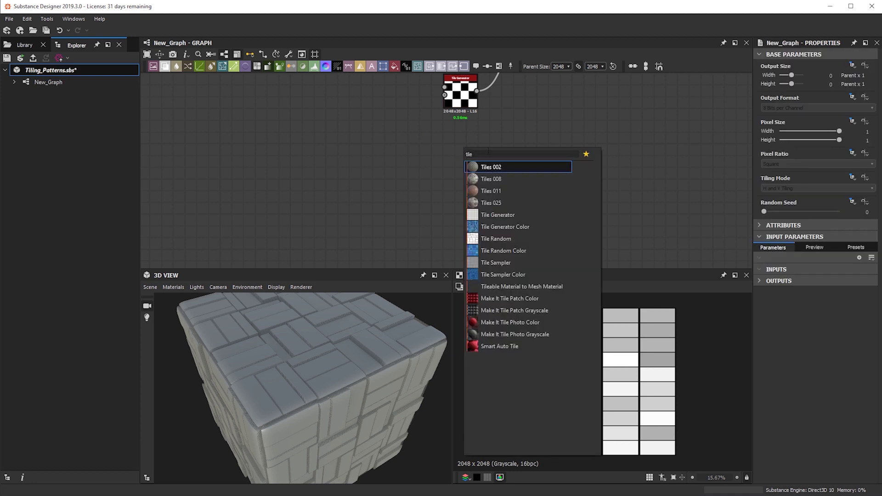
pyautogui.press('Down')
pyautogui.press('Down')
pyautogui.press('Down')
pyautogui.press('Down')
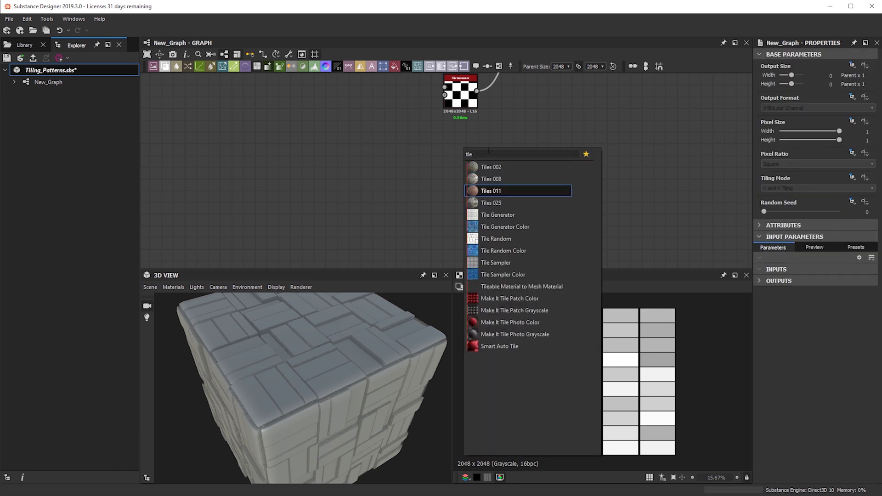
pyautogui.press('Return')
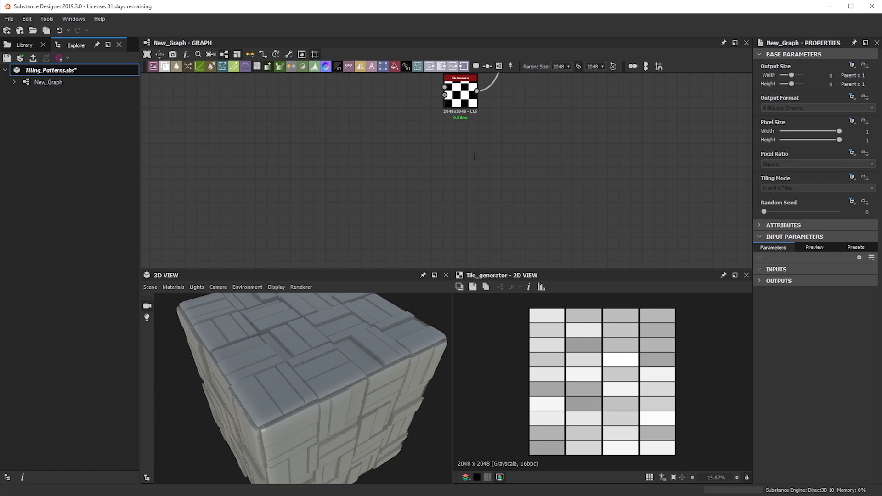
pyautogui.scroll(1, 474, 157)
pyautogui.moveTo(451, 152); pyautogui.dragTo(479, 167)
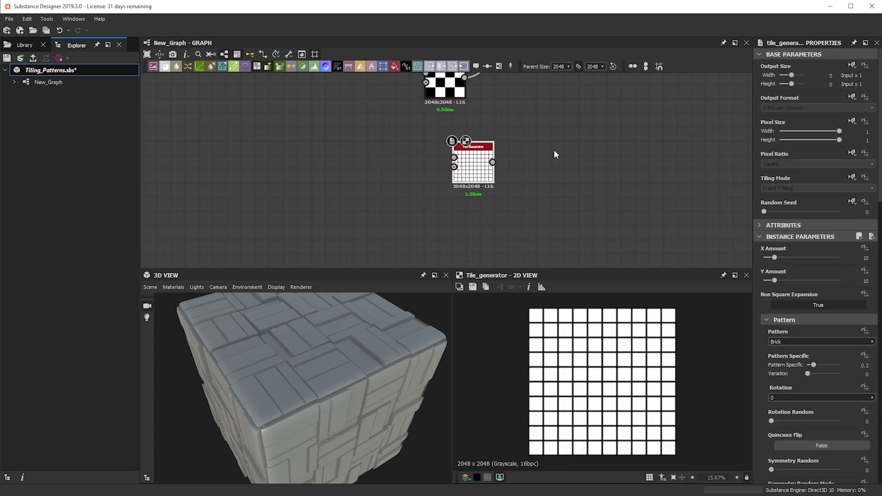
# - Add a Shape node in the empty area before the new Tile Generator and set its Scale to 0.75
pyautogui.moveTo(210, 162); pyautogui.dragTo(361, 178, button='middle')
pyautogui.press('space')
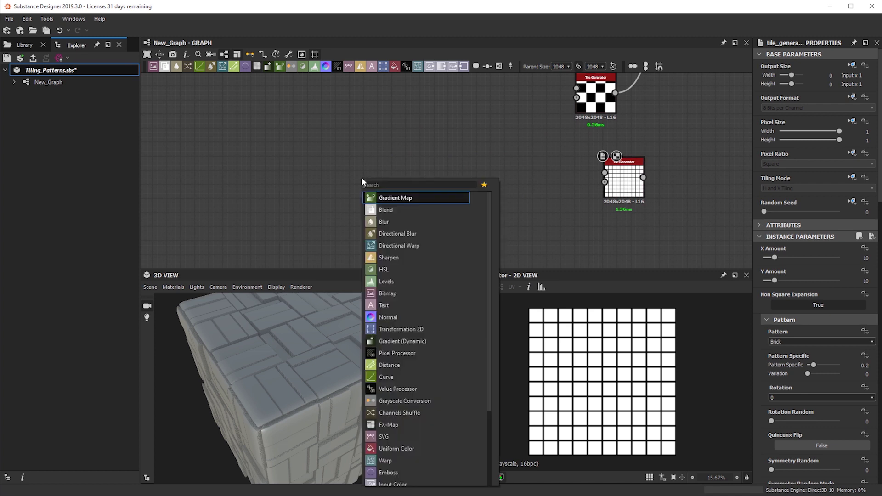
pyautogui.write('shape')
pyautogui.press('Return')
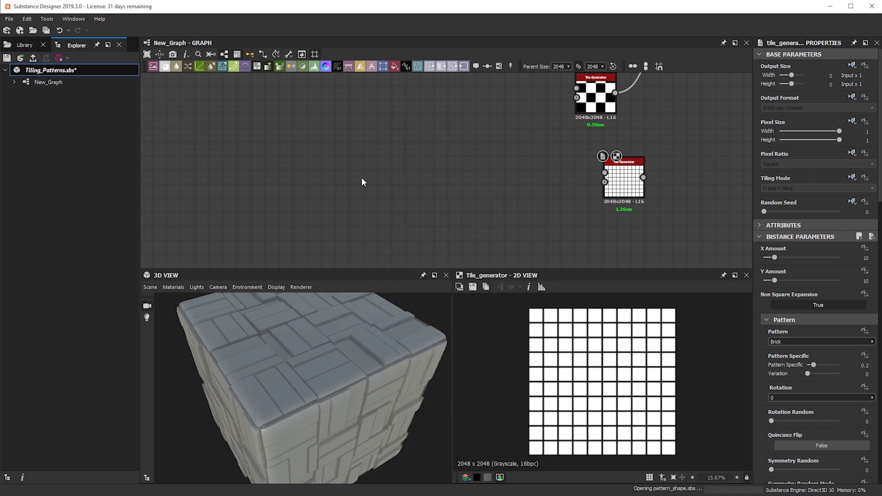
pyautogui.scroll(1, 361, 182)
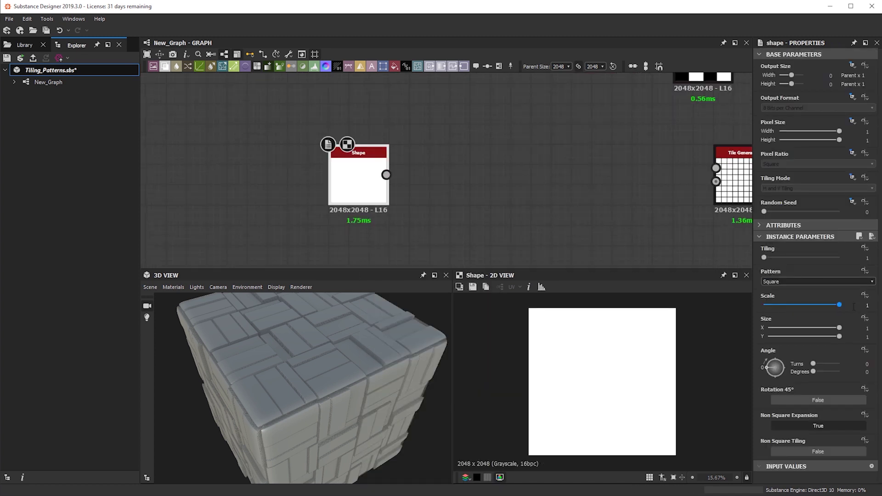
pyautogui.click(867, 306)
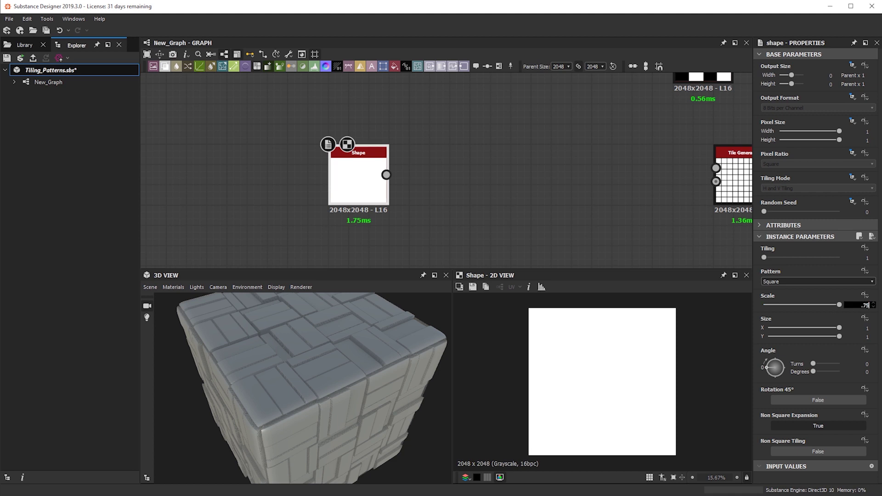
pyautogui.write('.75')
pyautogui.press('Return')
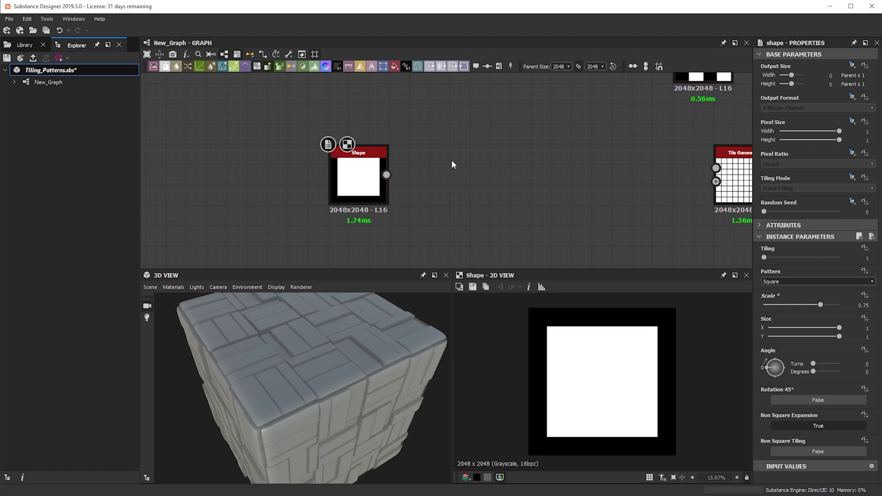
# - Add a Transformation 2D node fed by the Shape and rotate the square into a diamond
pyautogui.press('space')
pyautogui.write('tr')
pyautogui.click(484, 185)
pyautogui.moveTo(470, 161); pyautogui.dragTo(449, 121)
pyautogui.moveTo(679, 370); pyautogui.dragTo(660, 409)
pyautogui.click(521, 155)
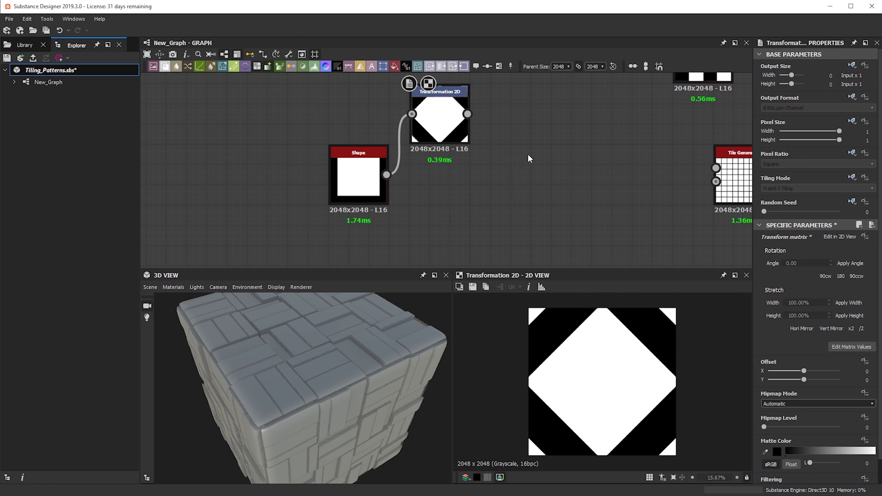
# - Blend the rotated square as foreground over the Shape as background, using the Add (Linear Dodge) blending mode
pyautogui.press('space')
pyautogui.write('b')
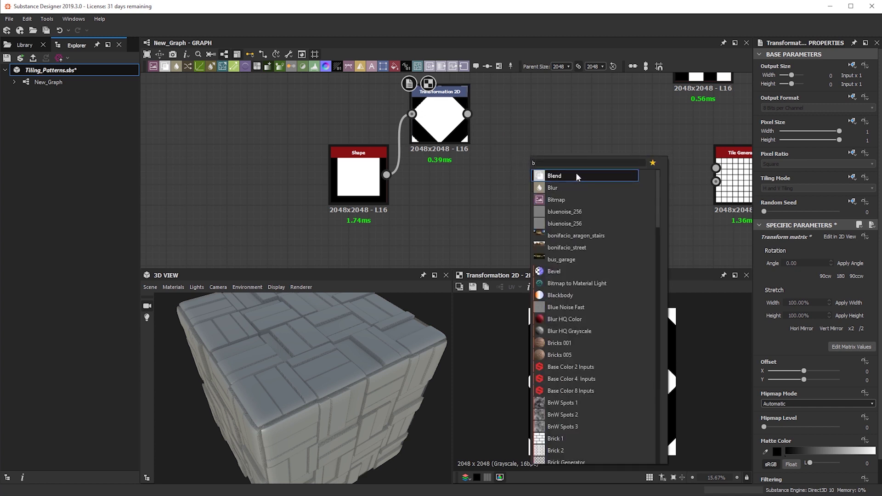
pyautogui.click(575, 172)
pyautogui.moveTo(387, 174); pyautogui.dragTo(513, 174)
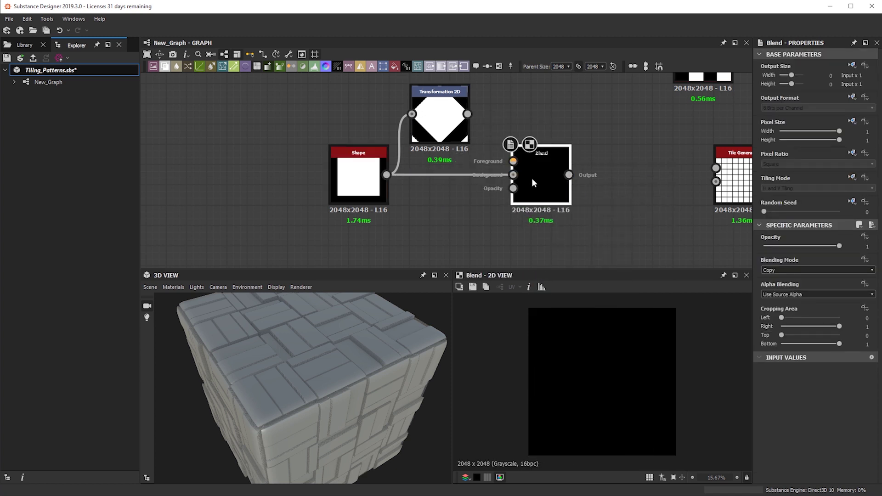
pyautogui.moveTo(467, 114); pyautogui.dragTo(512, 161)
pyautogui.click(801, 269)
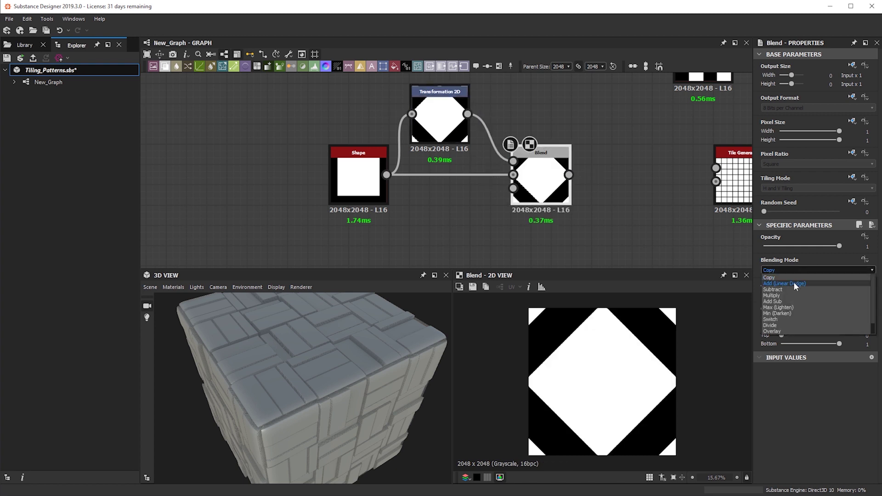
pyautogui.click(793, 281)
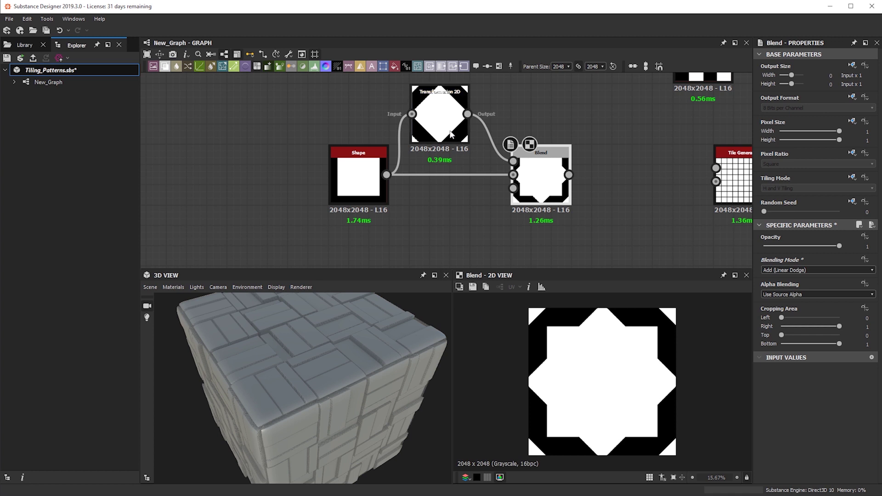
# - Set the Shape node's Scale to 0.5
pyautogui.click(344, 176)
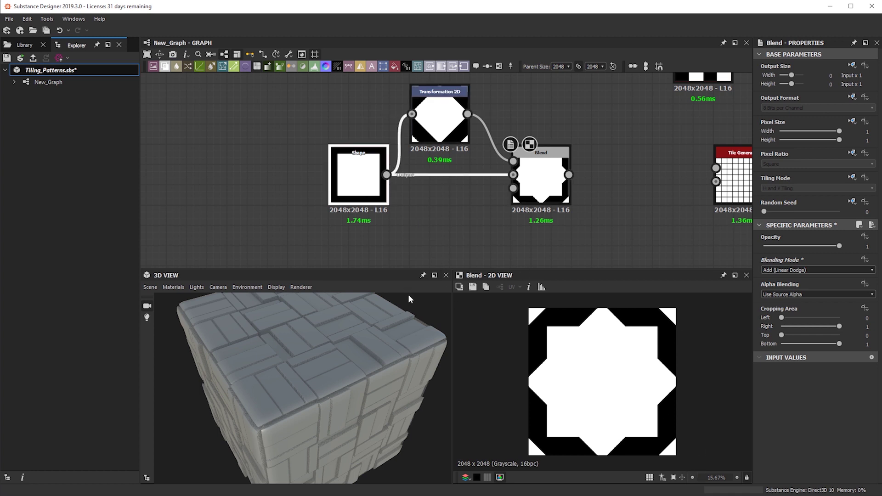
pyautogui.click(863, 306)
pyautogui.write('.5')
pyautogui.press('Return')
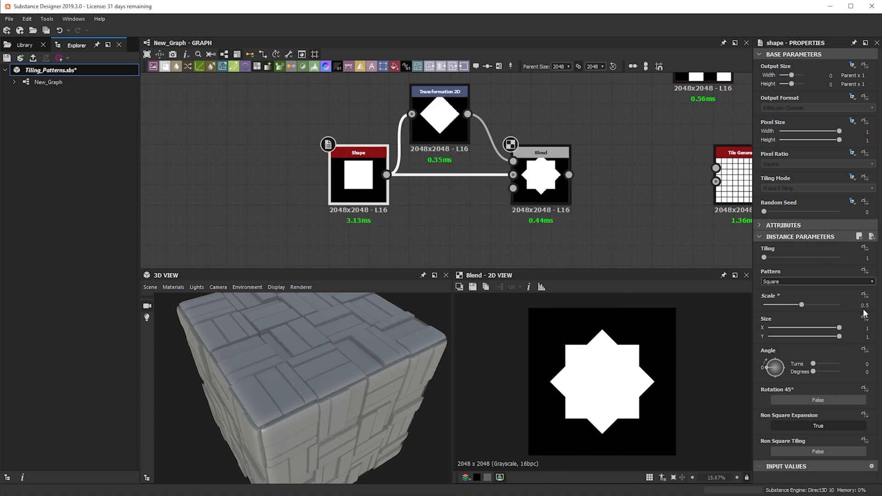
# - Move the Shape, Transformation 2D and Blend nodes together farther from the Tile Generator to free up space
pyautogui.moveTo(592, 164); pyautogui.dragTo(573, 166, button='middle')
pyautogui.moveTo(270, 89); pyautogui.dragTo(538, 231)
pyautogui.moveTo(532, 182); pyautogui.dragTo(322, 182)
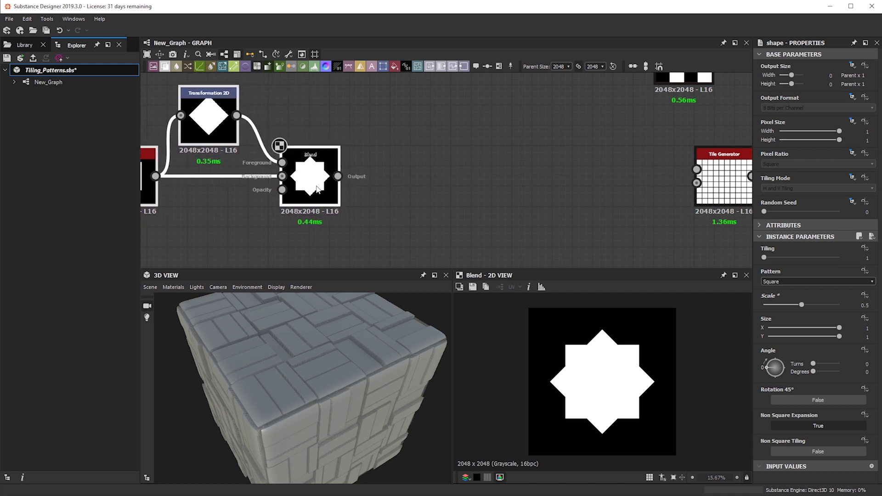
pyautogui.moveTo(394, 194); pyautogui.dragTo(474, 194, button='middle')
pyautogui.click(532, 185)
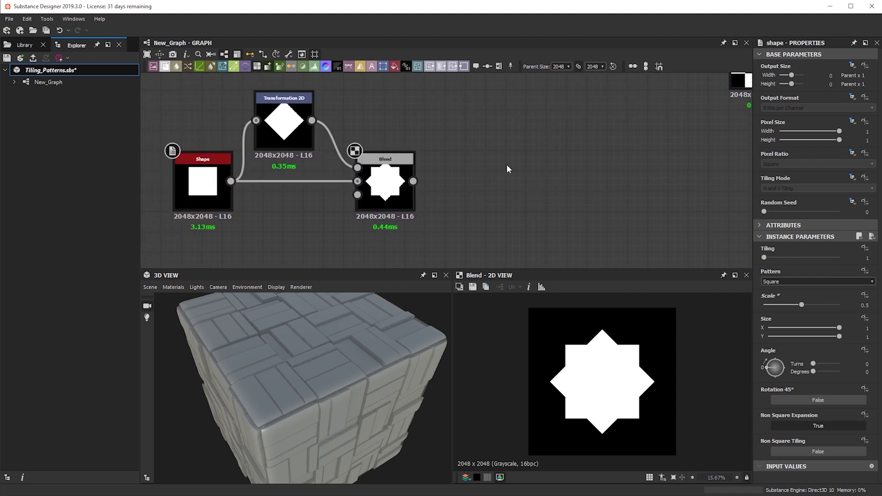
# - Add a Transformation 2D node after the Blend and enlarge the star until its tips nearly reach the canvas edges
pyautogui.press('space')
pyautogui.write('tr')
pyautogui.click(548, 188)
pyautogui.moveTo(413, 181); pyautogui.dragTo(478, 180)
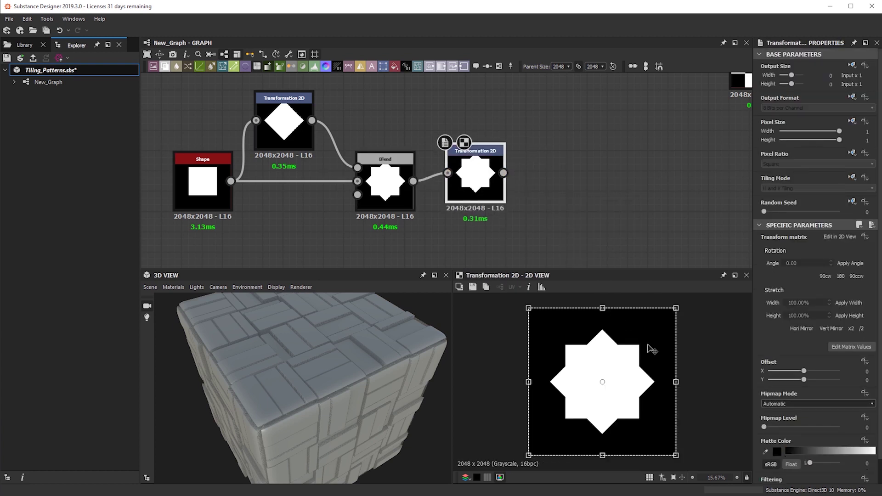
pyautogui.moveTo(679, 306); pyautogui.dragTo(705, 298)
pyautogui.scroll(-1, 624, 423)
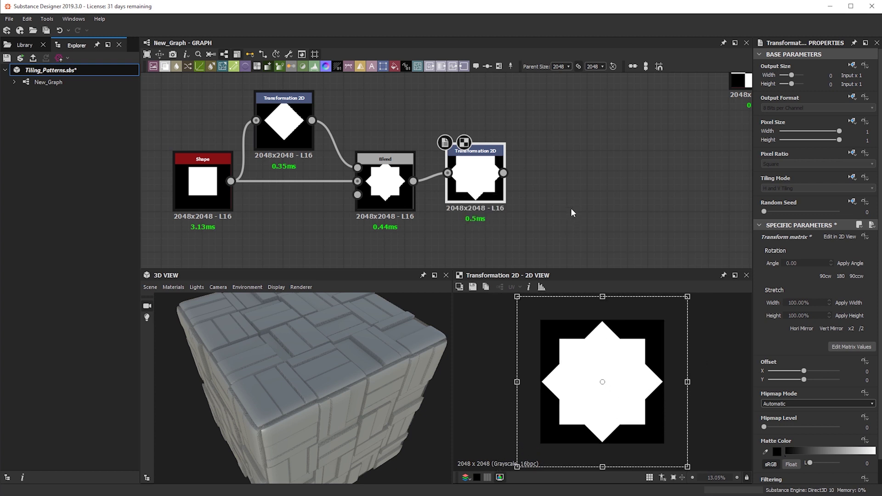
# - Add an Edge Detect node fed by the star's Transformation 2D and inspect the resulting outline up close
pyautogui.press('space')
pyautogui.write('invert')
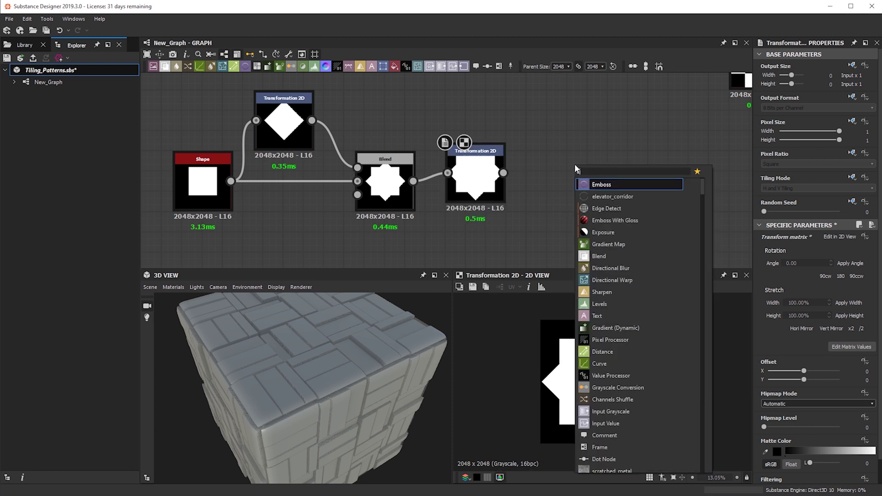
pyautogui.press('Return')
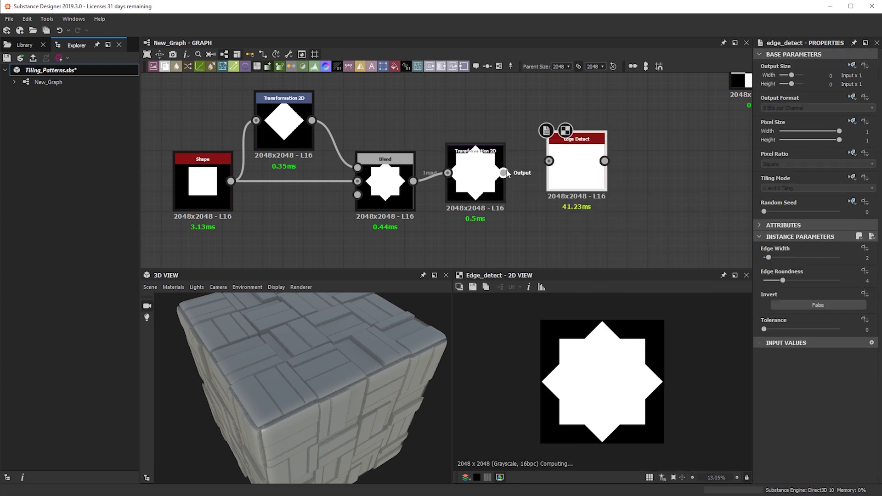
pyautogui.scroll(4, 570, 374)
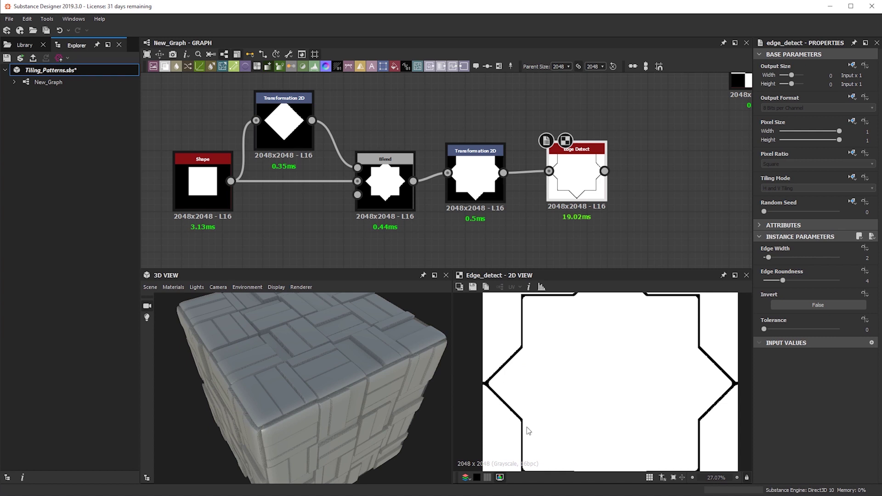
# - Set the Edge Detect node's Edge Roundness to 0
pyautogui.moveTo(783, 281); pyautogui.dragTo(762, 281)
pyautogui.scroll(-2, 704, 366)
pyautogui.scroll(4, 661, 394)
pyautogui.moveTo(764, 281)
pyautogui.mouseDown()
pyautogui.moveTo(790, 280)
pyautogui.moveTo(763, 280)
pyautogui.mouseUp()
# - Connect Edge Detect to the new Tile Generator's pattern input, move the generator closer and preview it in 2D
pyautogui.scroll(-1, 462, 197)
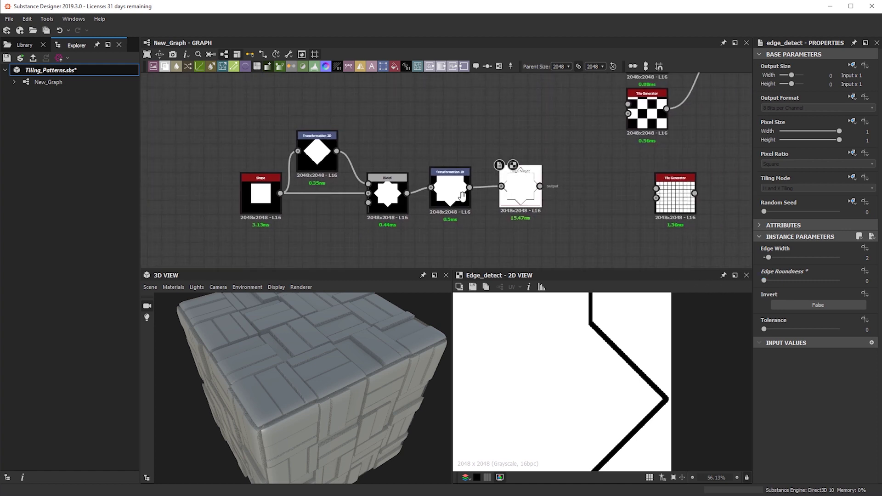
pyautogui.scroll(-2, 549, 213)
pyautogui.scroll(3, 550, 213)
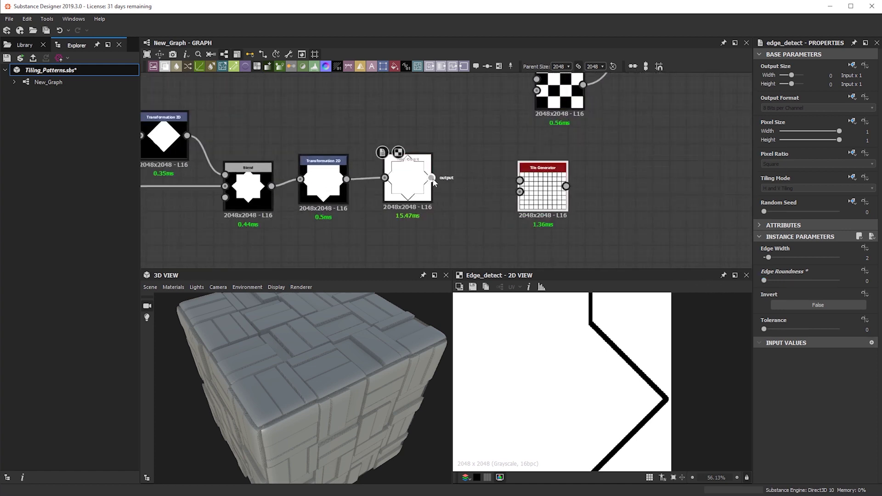
pyautogui.moveTo(431, 179); pyautogui.dragTo(537, 190)
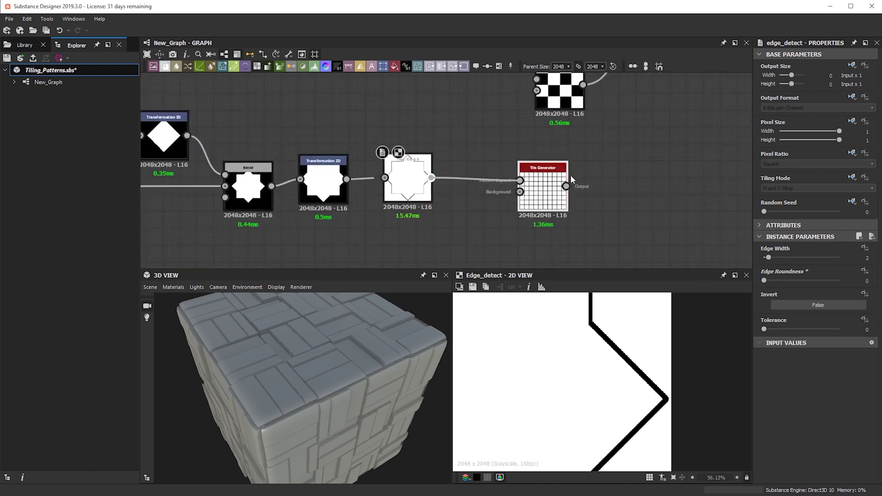
pyautogui.moveTo(553, 187); pyautogui.dragTo(535, 188)
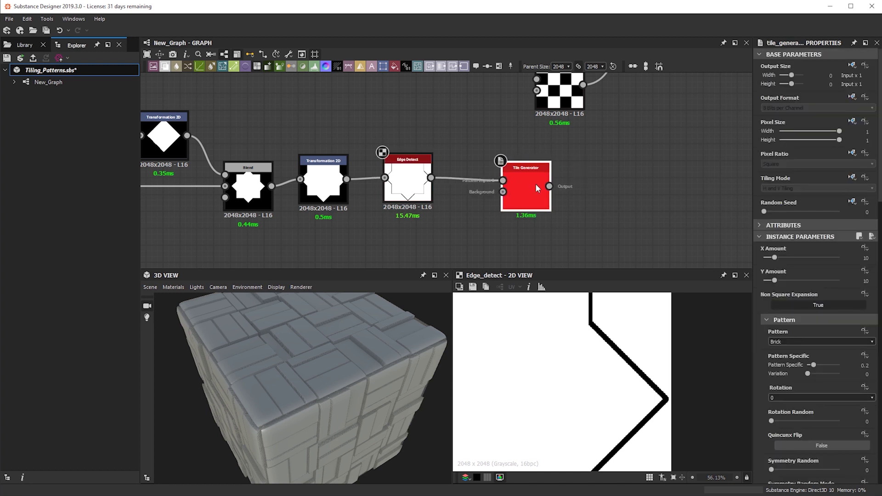
pyautogui.doubleClick(525, 188)
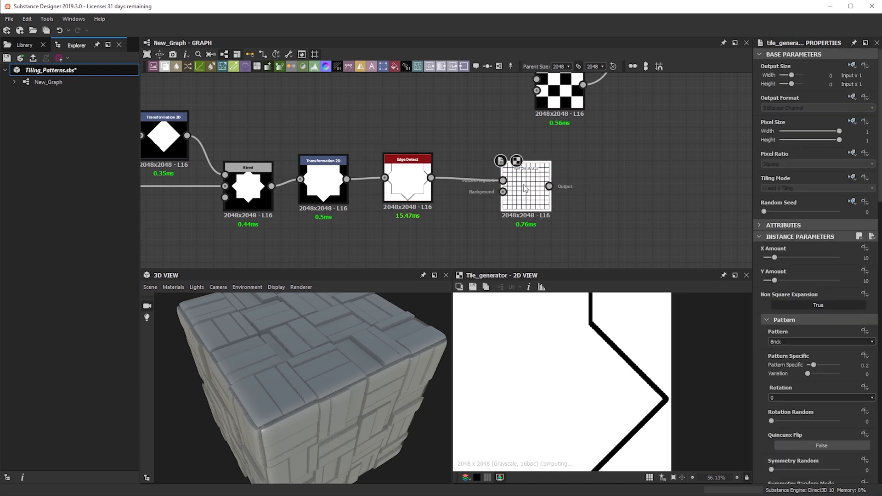
# - Set the Tile Generator's Pattern to Image Input and inspect the tiled star outlines
pyautogui.click(791, 341)
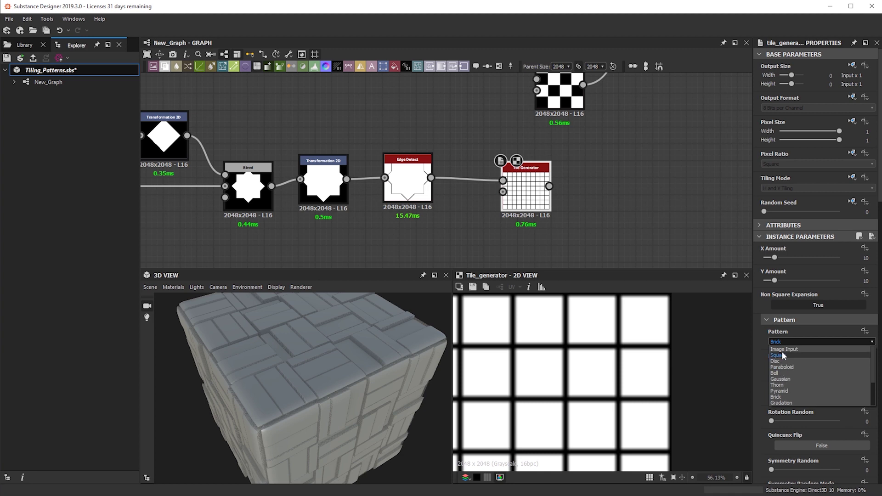
pyautogui.click(783, 350)
pyautogui.scroll(2, 576, 369)
pyautogui.scroll(-6, 571, 418)
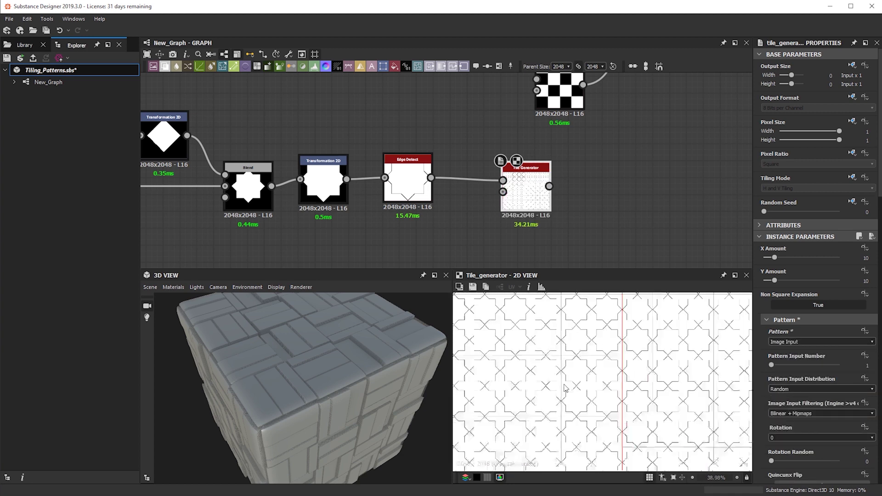
pyautogui.scroll(3, 581, 382)
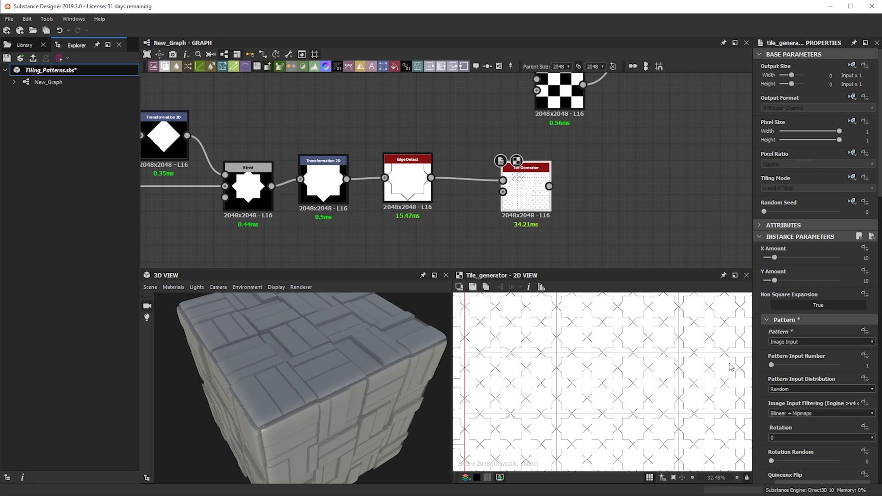
# - Set the Tile Generator's X Amount and Y Amount to 4 and check where the star tips meet
pyautogui.click(859, 258)
pyautogui.press('Return')
pyautogui.click(864, 258)
pyautogui.write('4')
pyautogui.press('Return')
pyautogui.scroll(2, 611, 404)
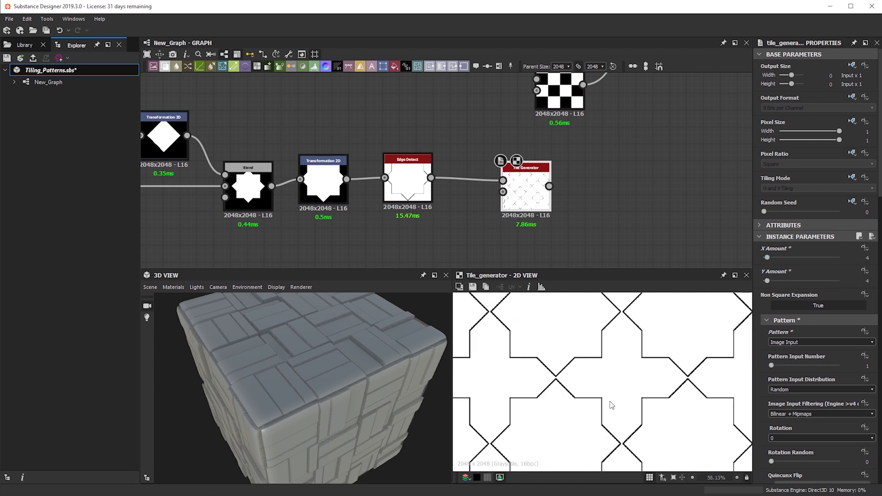
pyautogui.scroll(-3, 610, 404)
pyautogui.scroll(6, 610, 404)
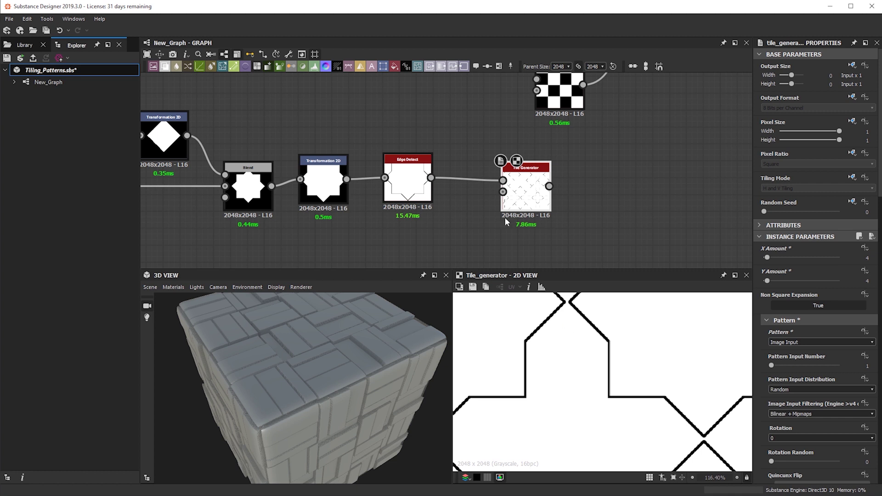
pyautogui.scroll(-5, 580, 404)
pyautogui.moveTo(532, 356); pyautogui.dragTo(604, 402, button='middle')
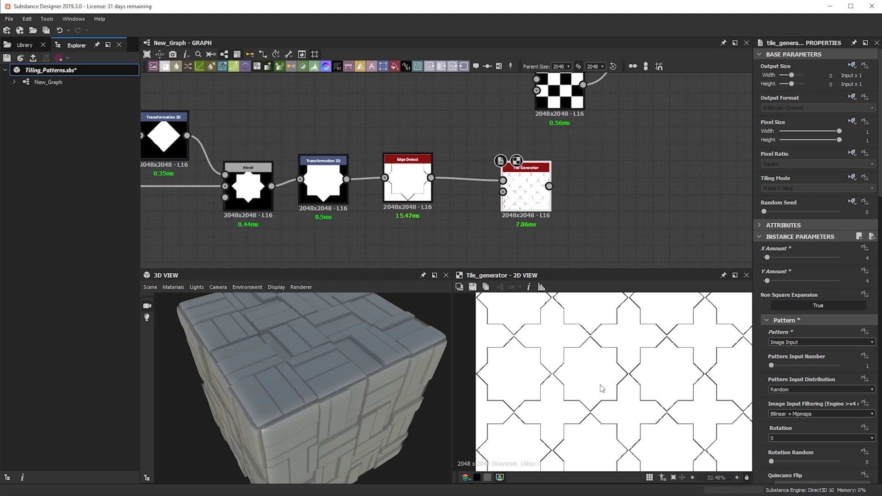
# - Set the star Tile Generator's X Amount and Y Amount to 2 and inspect the tiled star outlines
pyautogui.moveTo(355, 211); pyautogui.dragTo(539, 225, button='middle')
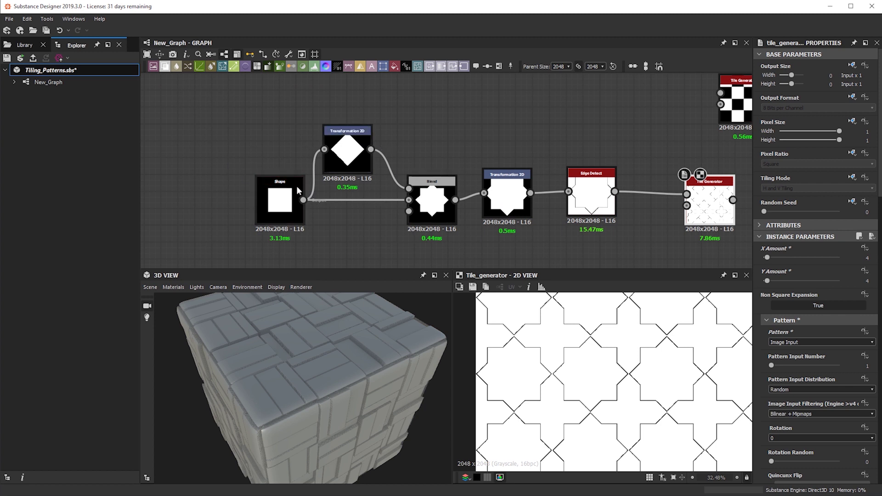
pyautogui.moveTo(704, 203); pyautogui.dragTo(568, 192, button='middle')
pyautogui.scroll(2, 570, 193)
pyautogui.moveTo(567, 191); pyautogui.dragTo(519, 180)
pyautogui.scroll(8, 634, 368)
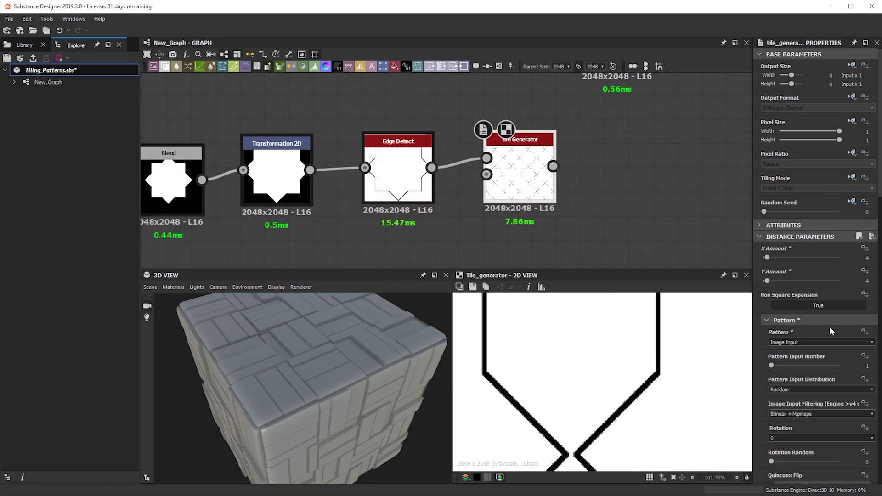
pyautogui.write('2')
pyautogui.press('Tab')
pyautogui.write('2')
pyautogui.press('Return')
pyautogui.scroll(-10, 591, 410)
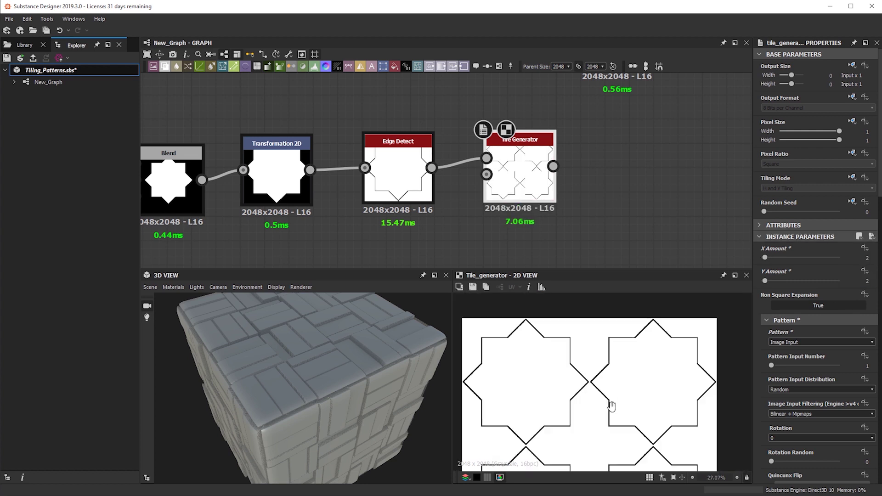
pyautogui.scroll(-2, 615, 410)
pyautogui.scroll(3, 595, 189)
# - Add a Bevel node and place it just below the star Tile Generator
pyautogui.press('space')
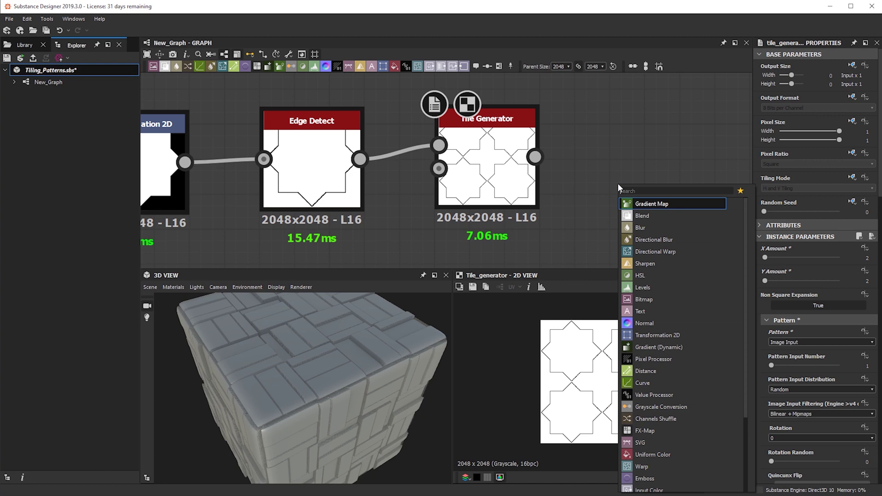
pyautogui.press('Escape')
pyautogui.scroll(5, 644, 333)
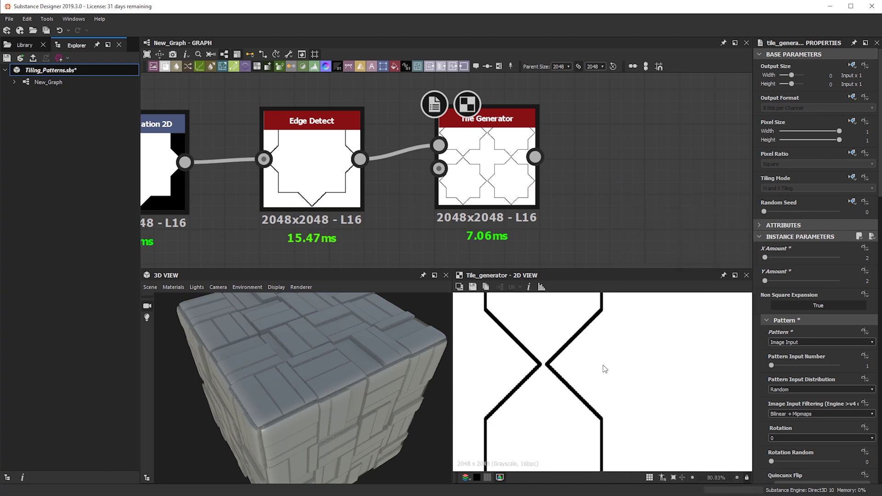
pyautogui.scroll(-5, 628, 251)
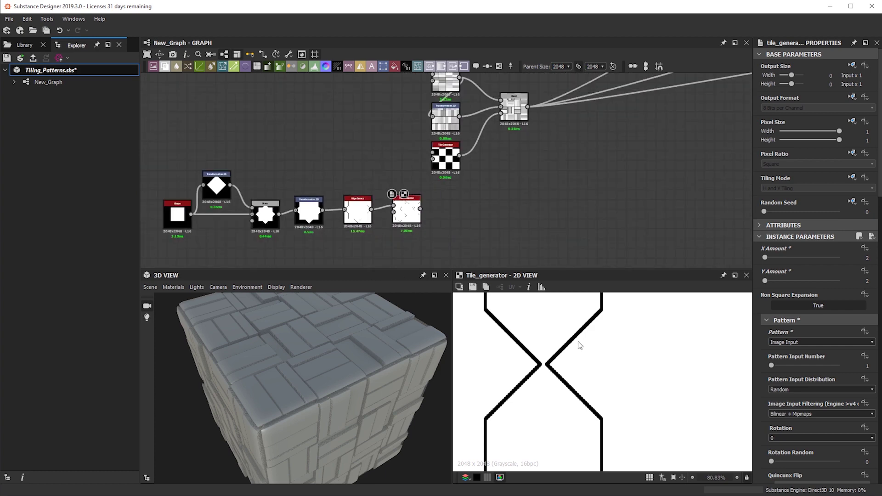
pyautogui.scroll(-2, 446, 206)
pyautogui.press('space')
pyautogui.write('bev')
pyautogui.click(484, 230)
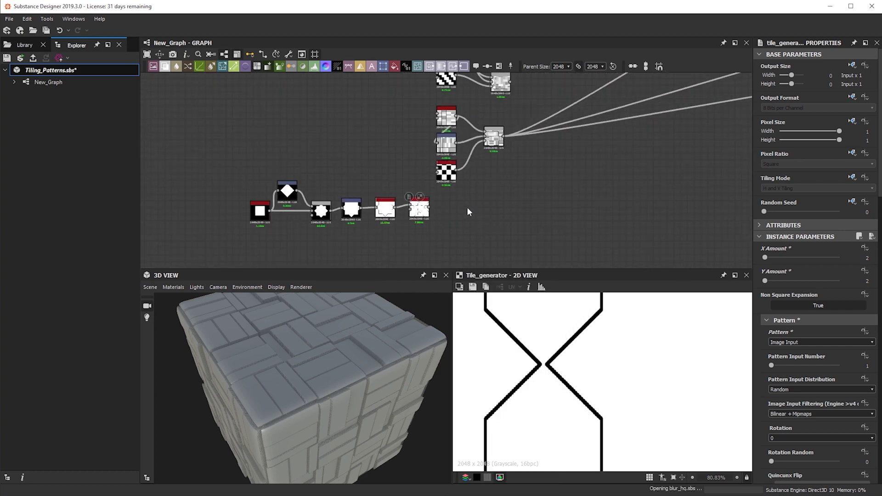
pyautogui.scroll(3, 463, 207)
pyautogui.scroll(2, 441, 211)
pyautogui.moveTo(440, 212); pyautogui.dragTo(372, 255)
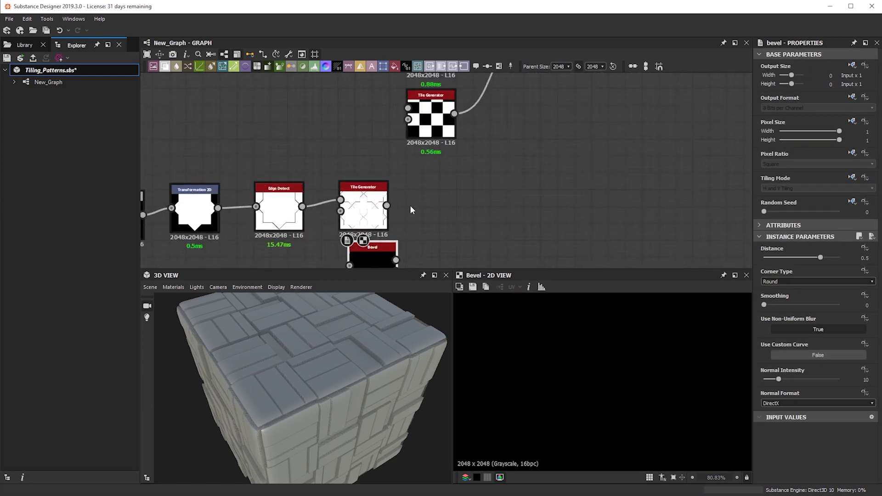
# - Select the whole star node chain and move it under the preceding pattern's checker and Blend nodes
pyautogui.scroll(-3, 412, 208)
pyautogui.moveTo(428, 234); pyautogui.dragTo(501, 206, button='middle')
pyautogui.moveTo(542, 240); pyautogui.dragTo(214, 167)
pyautogui.moveTo(270, 163); pyautogui.dragTo(363, 195)
pyautogui.scroll(-3, 367, 189)
pyautogui.moveTo(507, 176); pyautogui.dragTo(606, 148, button='middle')
pyautogui.scroll(-2, 423, 219)
pyautogui.scroll(4, 398, 144)
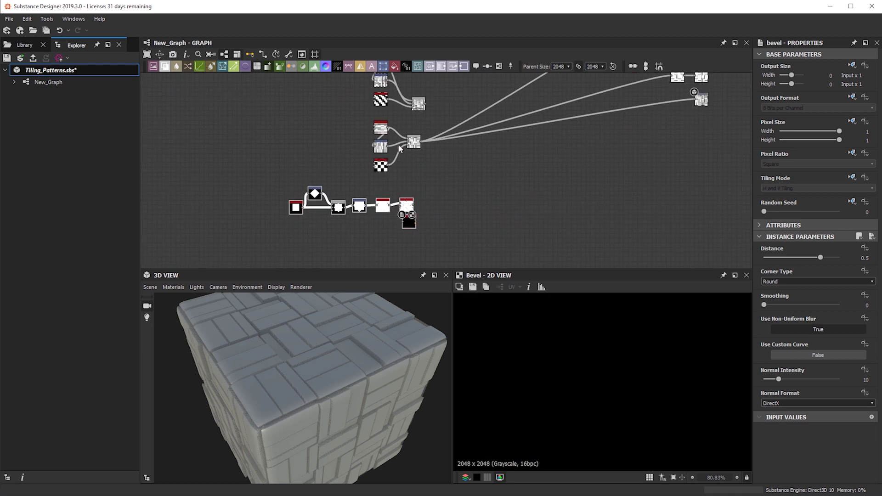
# - Transfer the material output connections from the previous pattern's Blend to the star Tile Generator and preview the Normal node in 2D
pyautogui.keyDown('shift'); pyautogui.moveTo(420, 140); pyautogui.dragTo(407, 247); pyautogui.keyUp('shift')
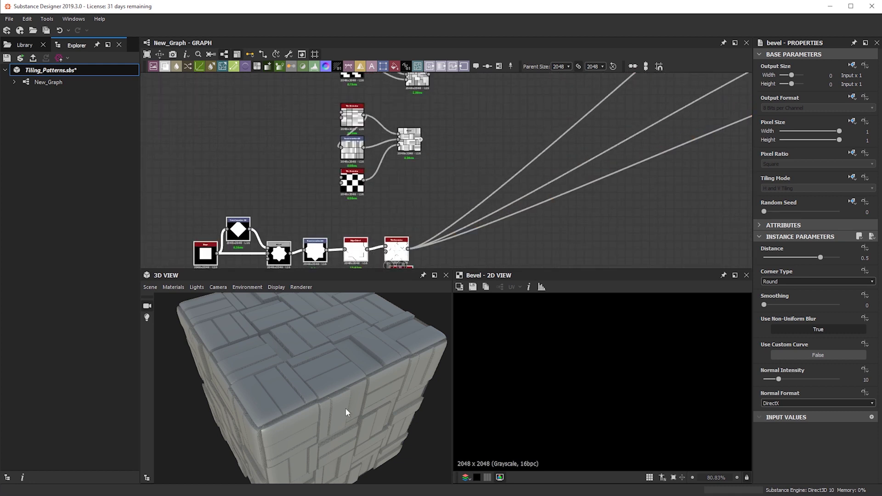
pyautogui.moveTo(319, 400); pyautogui.dragTo(278, 414)
pyautogui.scroll(-3, 643, 167)
pyautogui.moveTo(620, 163); pyautogui.dragTo(450, 221, button='middle')
pyautogui.moveTo(628, 78); pyautogui.dragTo(506, 149, button='middle')
pyautogui.scroll(7, 506, 132)
pyautogui.doubleClick(424, 199)
pyautogui.scroll(4, 560, 371)
pyautogui.moveTo(534, 326); pyautogui.dragTo(500, 334, button='middle')
pyautogui.scroll(-3, 388, 214)
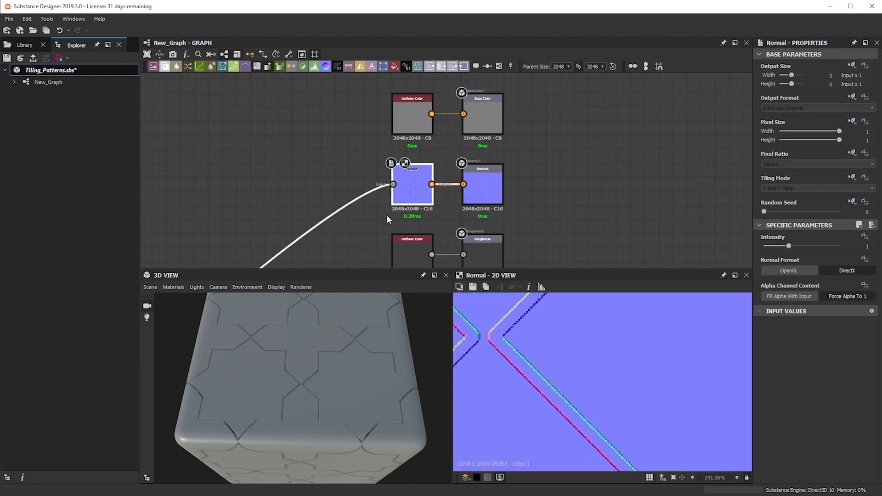
# - Connect the star Tile Generator's output to the Bevel input and lower the Bevel Distance to 0.01
pyautogui.moveTo(340, 204); pyautogui.dragTo(619, 55, button='middle')
pyautogui.moveTo(166, 255); pyautogui.dragTo(418, 185, button='middle')
pyautogui.scroll(3, 534, 133)
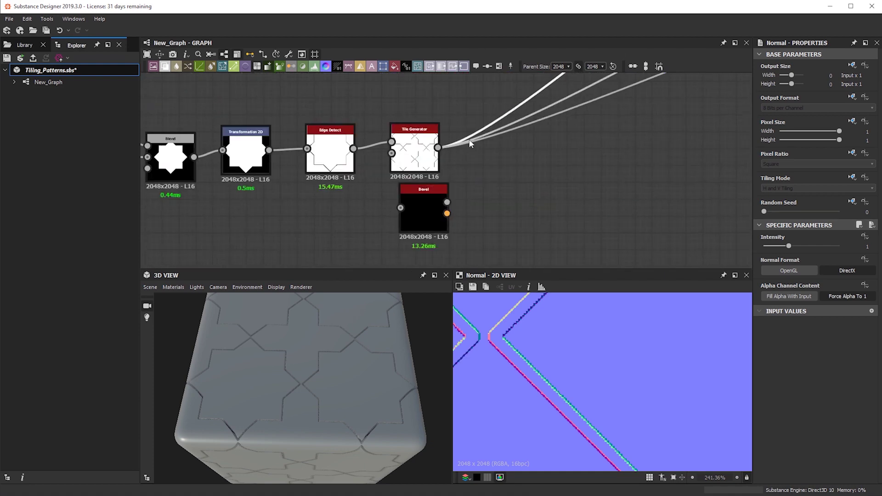
pyautogui.scroll(3, 444, 133)
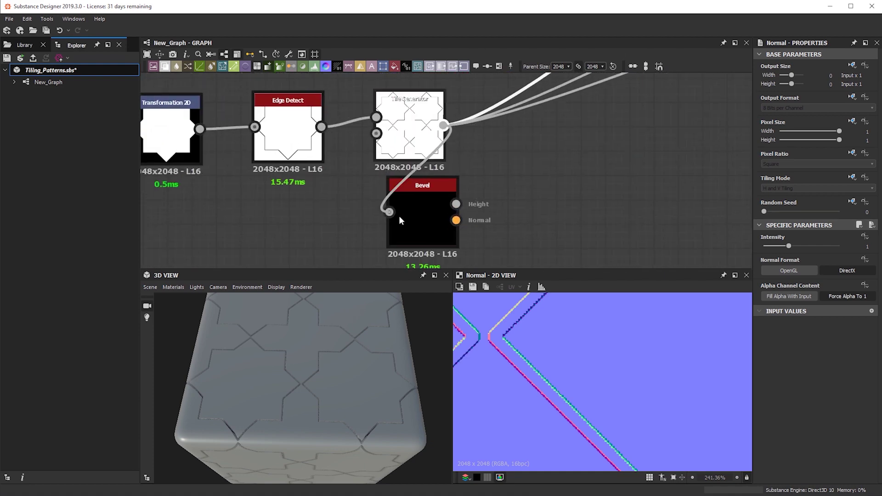
pyautogui.moveTo(399, 221); pyautogui.dragTo(413, 221)
pyautogui.click(426, 237)
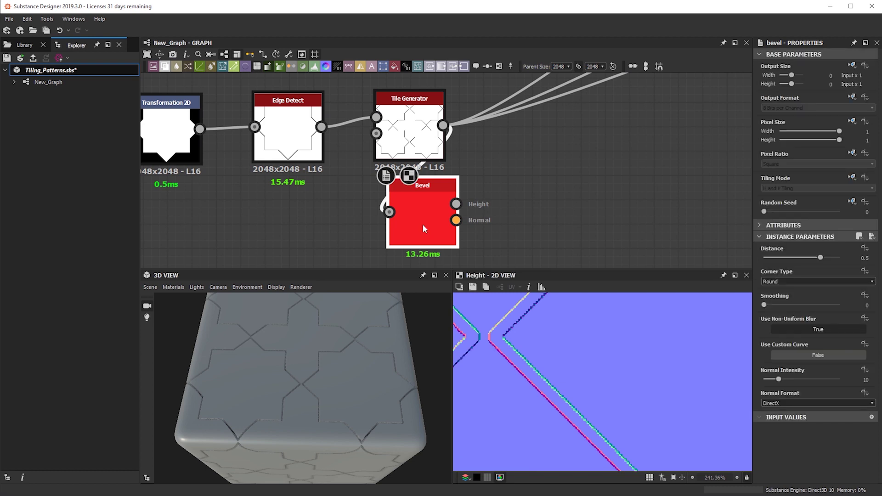
pyautogui.moveTo(816, 261)
pyautogui.mouseDown()
pyautogui.moveTo(796, 260)
pyautogui.moveTo(803, 261)
pyautogui.mouseUp()
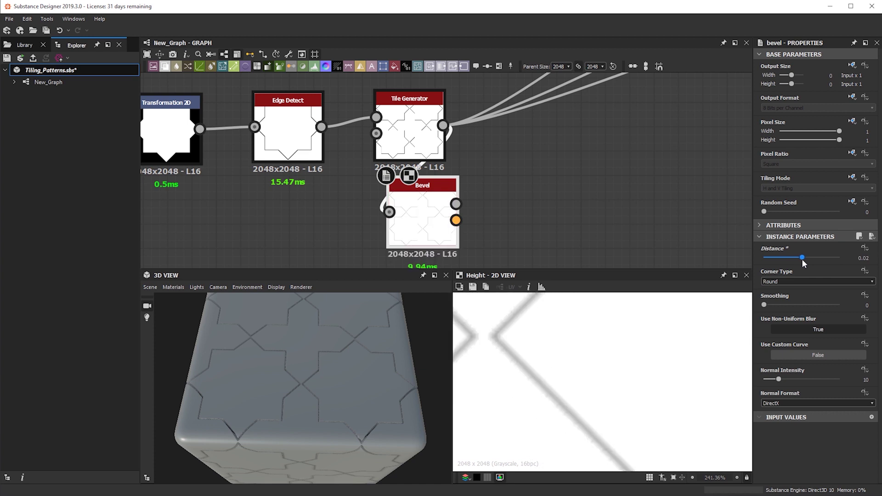
# - Transfer the material output connections from the Tile Generator to the Bevel's Height output and preview the Normal node
pyautogui.keyDown('shift'); pyautogui.moveTo(443, 125); pyautogui.dragTo(455, 203); pyautogui.keyUp('shift')
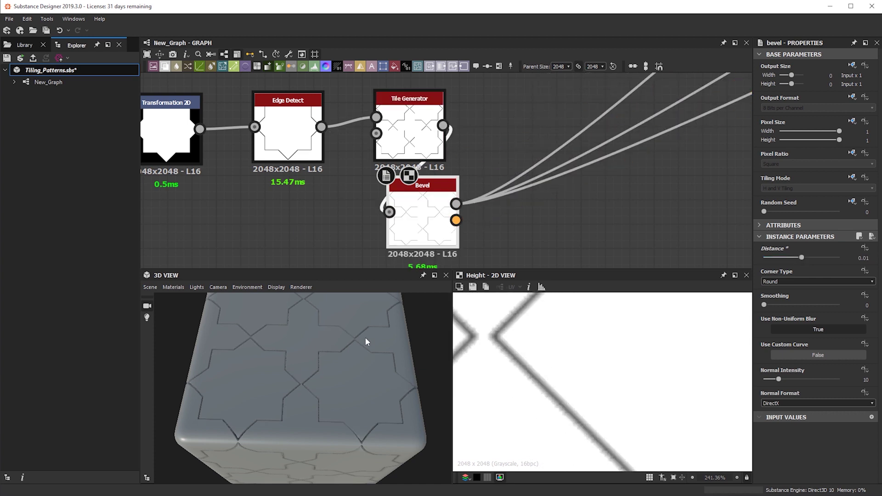
pyautogui.moveTo(341, 389); pyautogui.dragTo(378, 429)
pyautogui.scroll(-3, 595, 180)
pyautogui.moveTo(650, 141); pyautogui.dragTo(403, 240, button='middle')
pyautogui.scroll(-1, 403, 240)
pyautogui.moveTo(712, 92); pyautogui.dragTo(414, 188, button='middle')
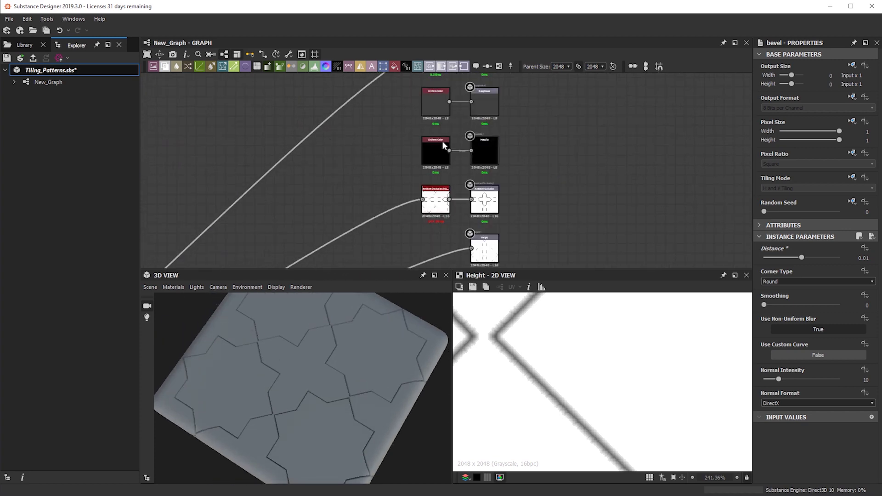
pyautogui.moveTo(442, 141); pyautogui.dragTo(446, 257, button='middle')
pyautogui.scroll(2, 456, 178)
pyautogui.doubleClick(442, 178)
# - Try Bevel Distance values of 0.02 and 0.01, comparing the groove edges in the normal map
pyautogui.scroll(-6, 535, 401)
pyautogui.scroll(4, 558, 345)
pyautogui.scroll(-5, 362, 245)
pyautogui.moveTo(364, 242); pyautogui.dragTo(726, 87, button='middle')
pyautogui.moveTo(481, 207); pyautogui.dragTo(541, 133, button='middle')
pyautogui.scroll(5, 542, 133)
pyautogui.scroll(5, 332, 349)
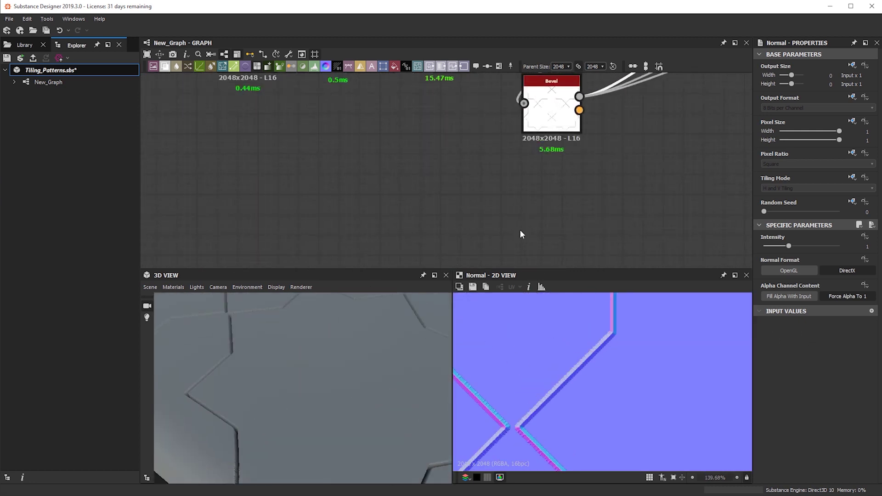
pyautogui.click(541, 112)
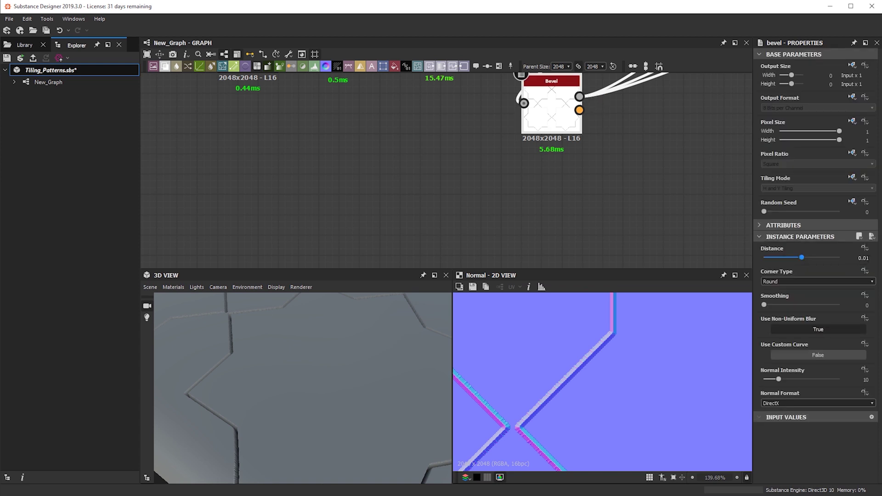
pyautogui.write('2')
pyautogui.press('Return')
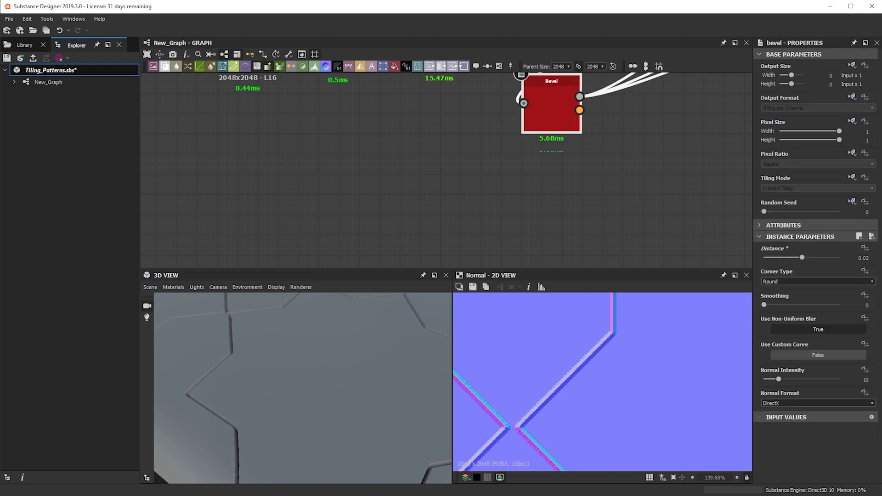
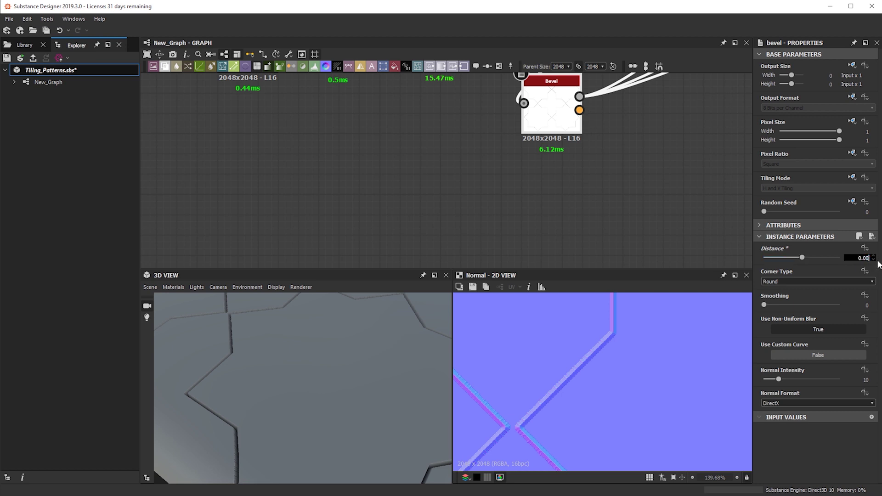
pyautogui.write('1')
pyautogui.press('Return')
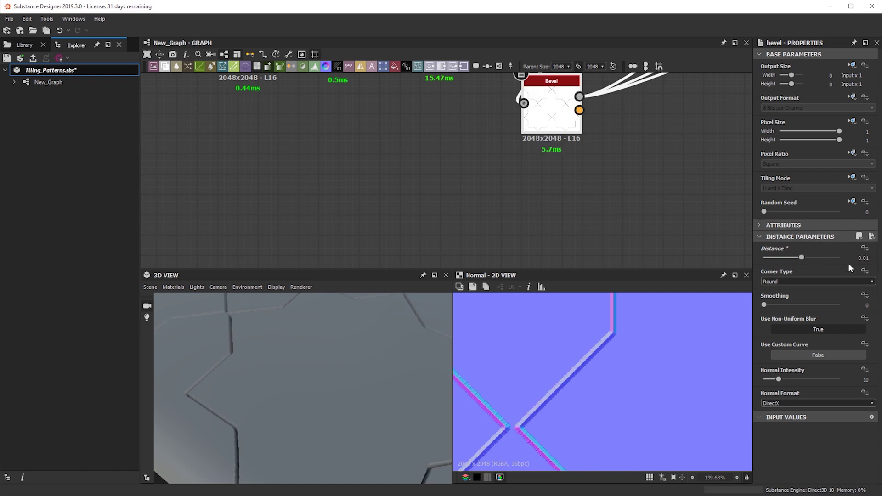
# - Set the Bevel Distance to 0.04 and examine the groove crossing between the star tips in 3D
pyautogui.write('4')
pyautogui.press('Return')
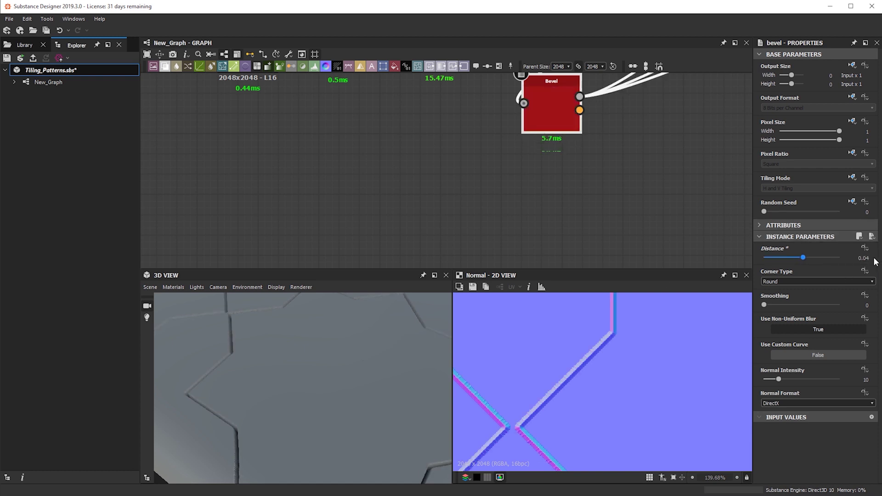
pyautogui.scroll(-5, 368, 398)
pyautogui.moveTo(368, 399); pyautogui.dragTo(497, 423)
pyautogui.scroll(6, 345, 436)
pyautogui.scroll(5, 366, 374)
pyautogui.scroll(1, 455, 382)
pyautogui.scroll(-4, 395, 374)
pyautogui.keyDown('alt'); pyautogui.moveTo(386, 378); pyautogui.dragTo(286, 420); pyautogui.keyUp('alt')
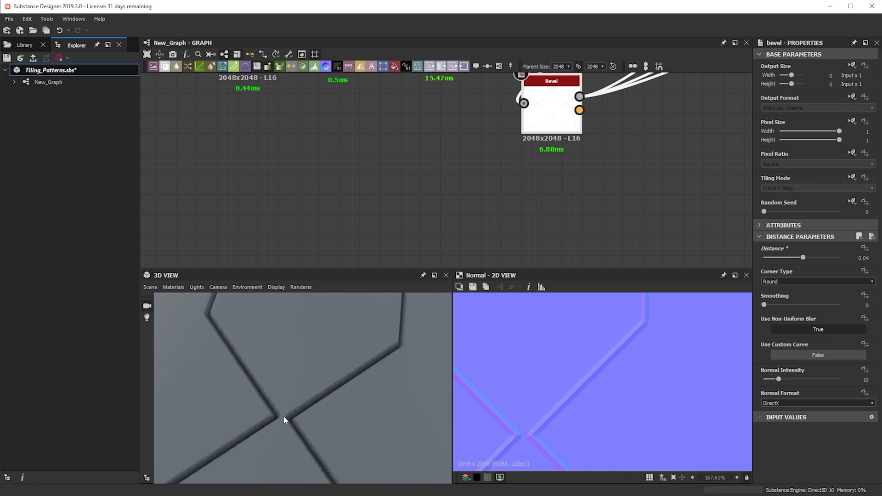
# - Preview the star Tile Generator in 2D and examine the gap between neighbouring star tips
pyautogui.scroll(-2, 451, 199)
pyautogui.scroll(-2, 462, 137)
pyautogui.scroll(4, 462, 137)
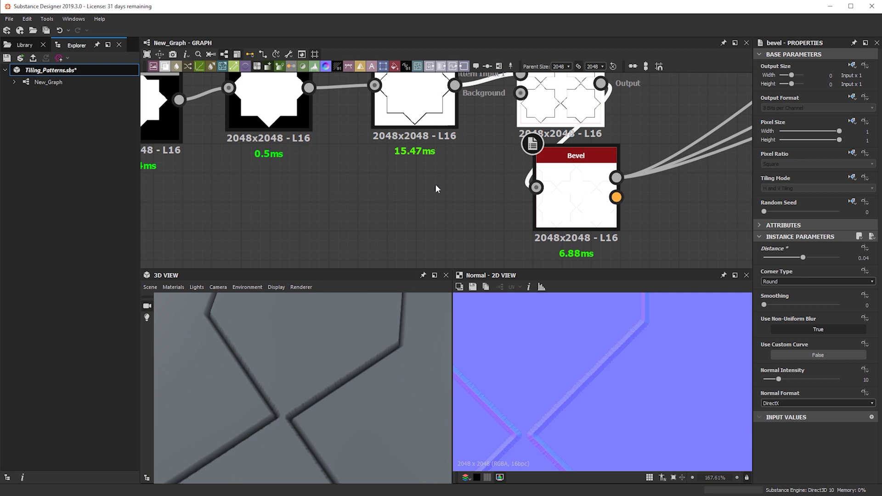
pyautogui.scroll(1, 555, 435)
pyautogui.moveTo(531, 439); pyautogui.dragTo(567, 405, button='middle')
pyautogui.scroll(-2, 555, 389)
pyautogui.scroll(-4, 460, 138)
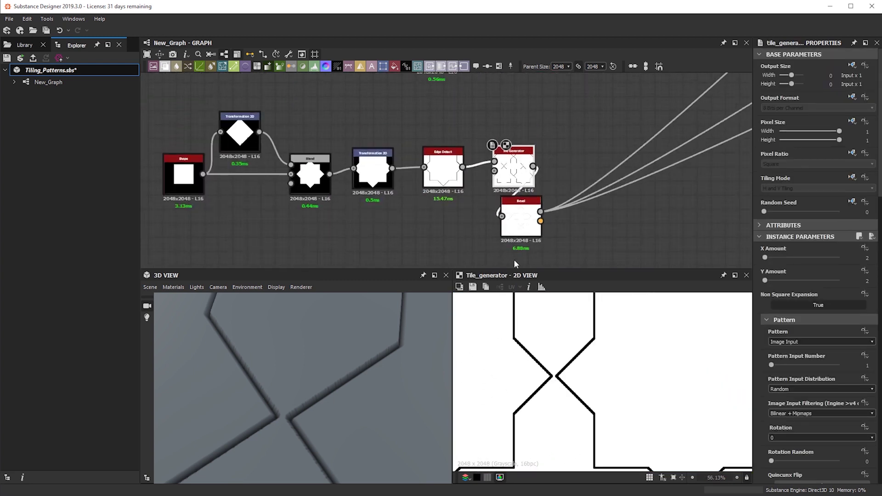
pyautogui.scroll(-3, 544, 389)
pyautogui.scroll(6, 533, 412)
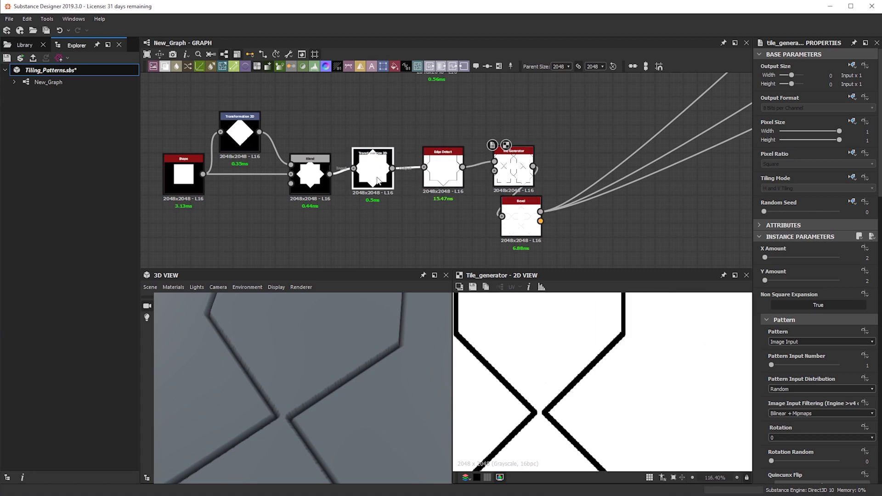
# - Enlarge the star slightly with the Transformation 2D before Edge Detect, so its tips reach the tile edges
pyautogui.scroll(-8, 588, 367)
pyautogui.scroll(-1, 590, 370)
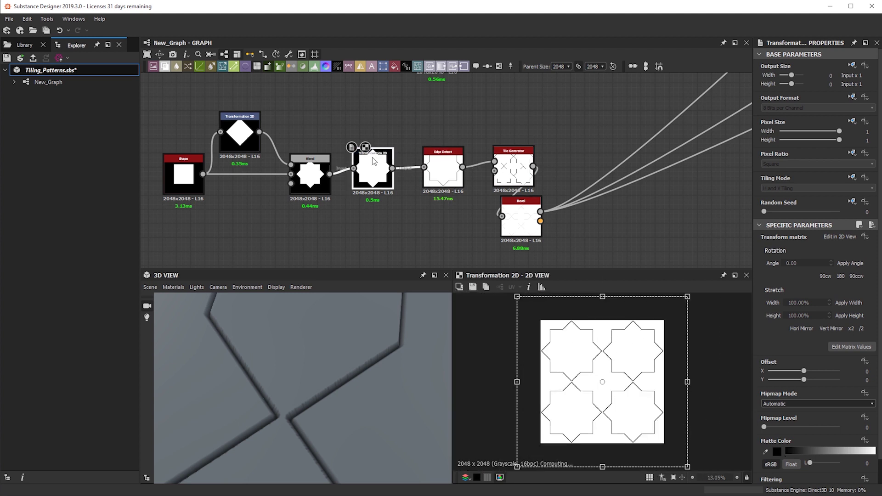
pyautogui.scroll(2, 674, 339)
pyautogui.scroll(-3, 635, 377)
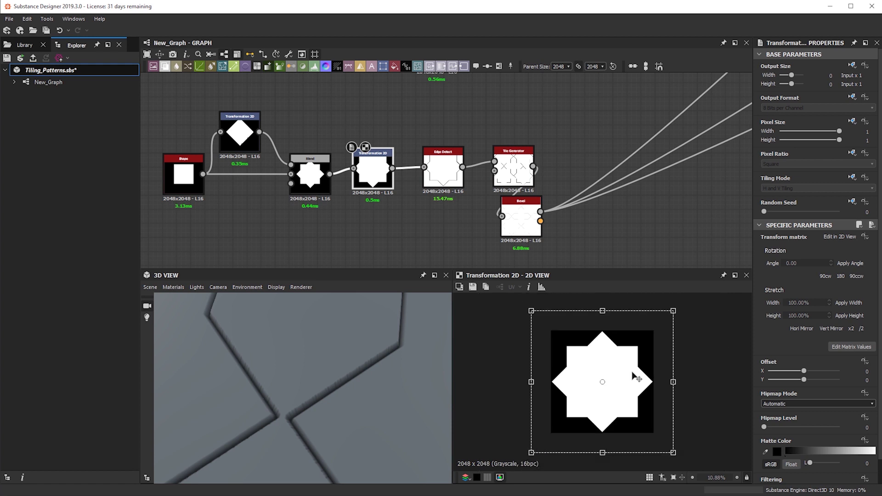
pyautogui.moveTo(673, 311); pyautogui.dragTo(674, 311)
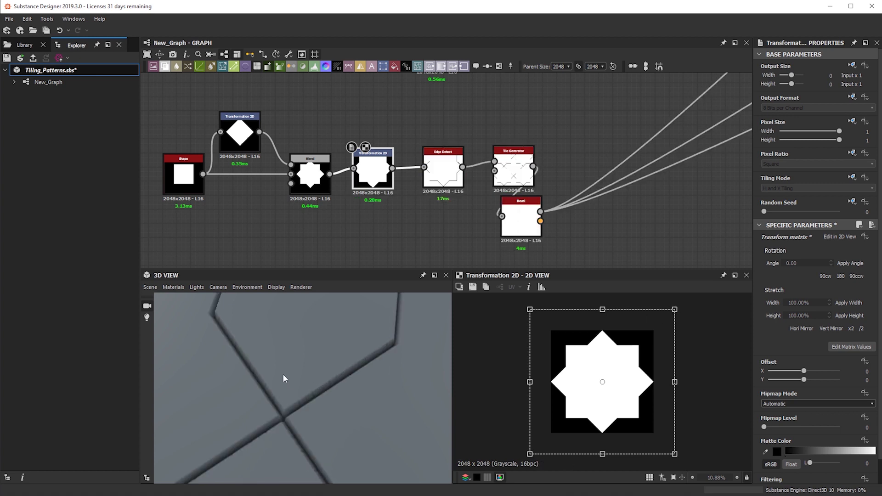
# - Preview Edge Detect in 2D, line the Bevel up after the Tile Generator and view the star tiles face-on in 3D
pyautogui.click(440, 166)
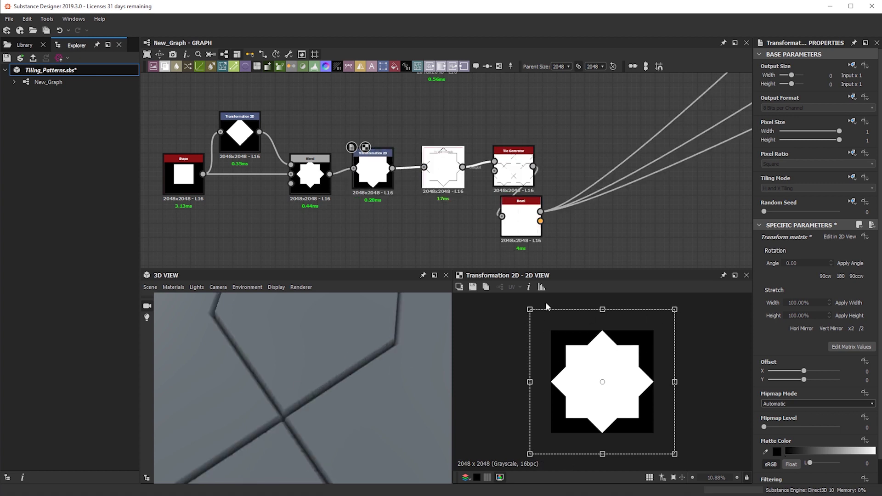
pyautogui.moveTo(294, 422); pyautogui.dragTo(456, 324)
pyautogui.scroll(-2, 535, 210)
pyautogui.moveTo(531, 215); pyautogui.dragTo(426, 249, button='middle')
pyautogui.moveTo(348, 379)
pyautogui.mouseDown()
pyautogui.moveTo(380, 394)
pyautogui.moveTo(339, 374)
pyautogui.mouseUp()
pyautogui.scroll(-1, 609, 191)
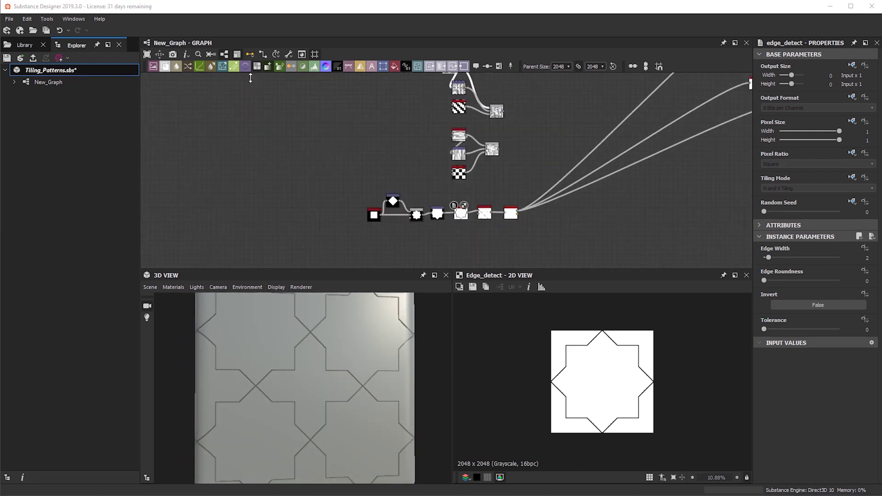
# - Review the finished star node chain and the other tiling pattern node groups in the graph
pyautogui.moveTo(495, 174); pyautogui.dragTo(448, 202, button='middle')
pyautogui.scroll(2, 403, 138)
pyautogui.scroll(-2, 403, 138)
pyautogui.scroll(2, 416, 154)
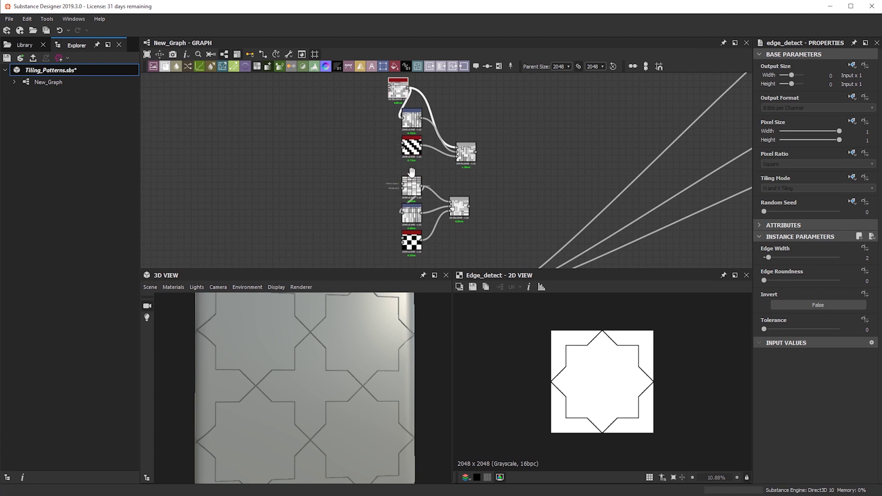
pyautogui.moveTo(411, 172); pyautogui.dragTo(425, 104, button='middle')
pyautogui.scroll(2, 431, 186)
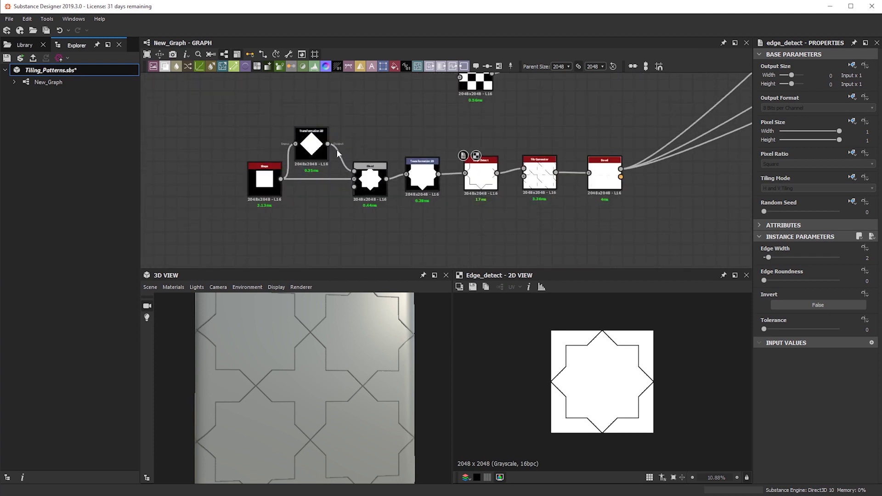
pyautogui.scroll(2, 349, 154)
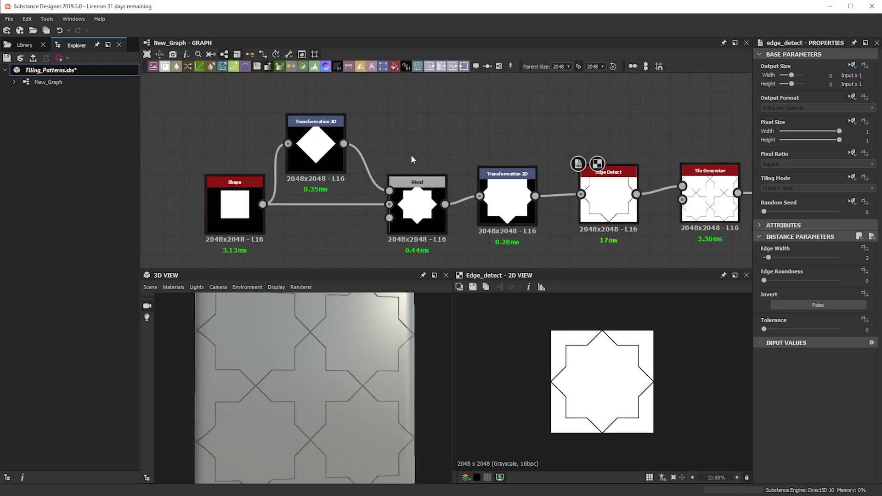
pyautogui.scroll(-4, 411, 160)
pyautogui.scroll(3, 456, 175)
pyautogui.scroll(-3, 518, 185)
pyautogui.moveTo(650, 189); pyautogui.dragTo(537, 194, button='middle')
pyautogui.scroll(2, 454, 173)
pyautogui.moveTo(454, 173); pyautogui.dragTo(424, 264, button='middle')
pyautogui.scroll(2, 448, 178)
pyautogui.scroll(-2, 427, 161)
pyautogui.moveTo(426, 161); pyautogui.dragTo(434, 241, button='middle')
pyautogui.scroll(-1, 392, 158)
pyautogui.moveTo(391, 157); pyautogui.dragTo(434, 91, button='middle')
pyautogui.scroll(-3, 410, 155)
pyautogui.moveTo(491, 206); pyautogui.dragTo(475, 129, button='middle')
pyautogui.scroll(-1, 436, 182)
pyautogui.moveTo(447, 191); pyautogui.dragTo(461, 242, button='middle')
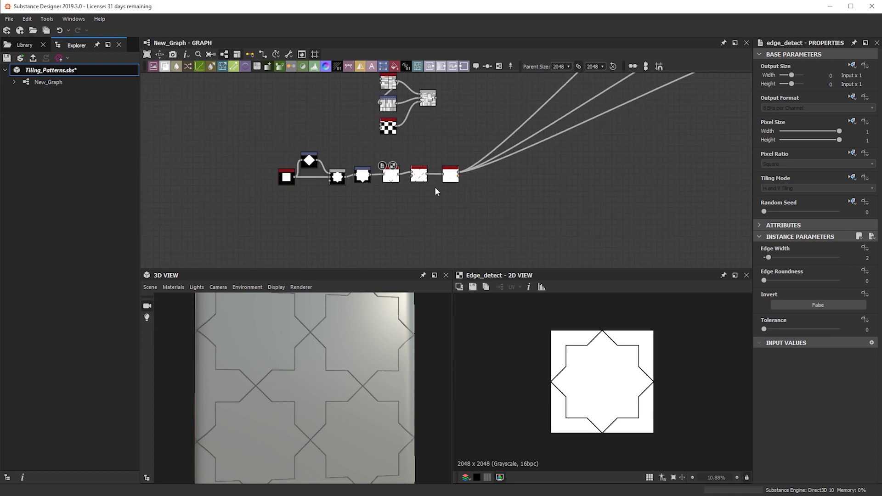
# - Add a Tile Sampler node to the graph below the Bevel node of the star pattern chain
pyautogui.moveTo(445, 189); pyautogui.dragTo(464, 170, button='middle')
pyautogui.press('space')
pyautogui.write('tile')
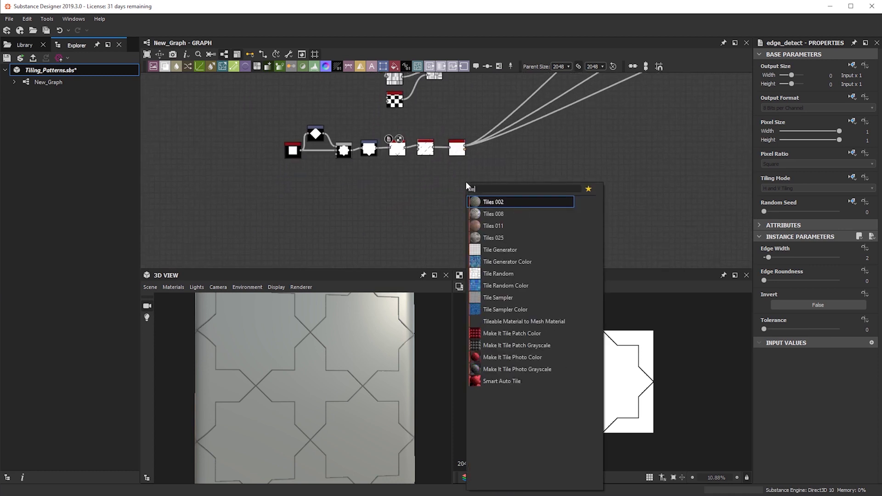
pyautogui.click(505, 297)
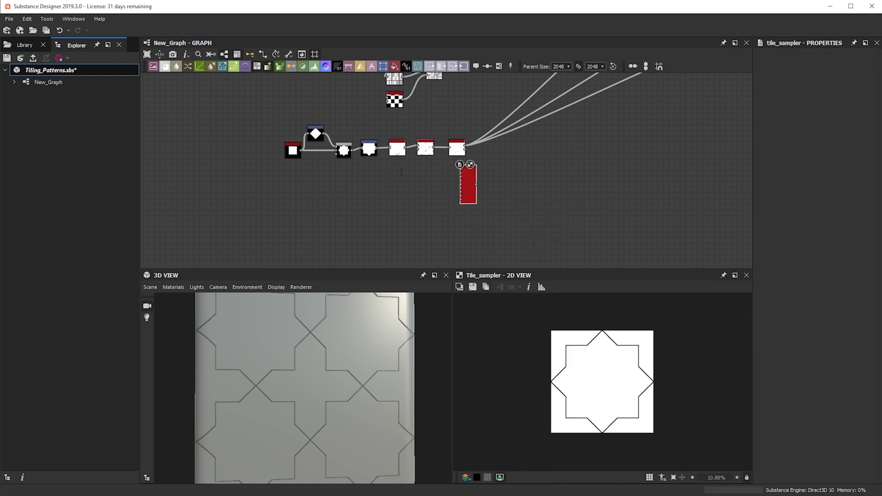
pyautogui.scroll(3, 386, 145)
pyautogui.scroll(2, 471, 170)
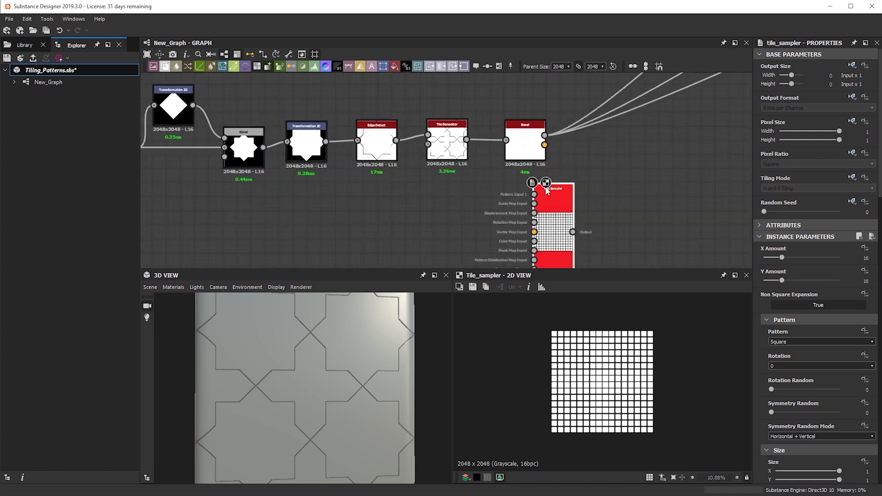
# - Reposition the Tile Sampler node lower in the graph, leaving free space between it and the star pattern chain
pyautogui.moveTo(551, 228); pyautogui.dragTo(501, 160, button='middle')
pyautogui.moveTo(509, 165); pyautogui.dragTo(570, 166)
pyautogui.scroll(3, 533, 167)
pyautogui.scroll(1, 481, 176)
pyautogui.moveTo(578, 223); pyautogui.dragTo(487, 199, button='middle')
pyautogui.scroll(-4, 474, 175)
pyautogui.moveTo(487, 198); pyautogui.dragTo(488, 230)
pyautogui.scroll(-2, 469, 163)
pyautogui.moveTo(469, 163); pyautogui.dragTo(459, 127, button='middle')
pyautogui.moveTo(479, 191); pyautogui.dragTo(480, 217)
# - Add a Tile Generator node and place it just above the Tile Sampler
pyautogui.click(469, 126)
pyautogui.press('space')
pyautogui.write('tile')
pyautogui.click(511, 195)
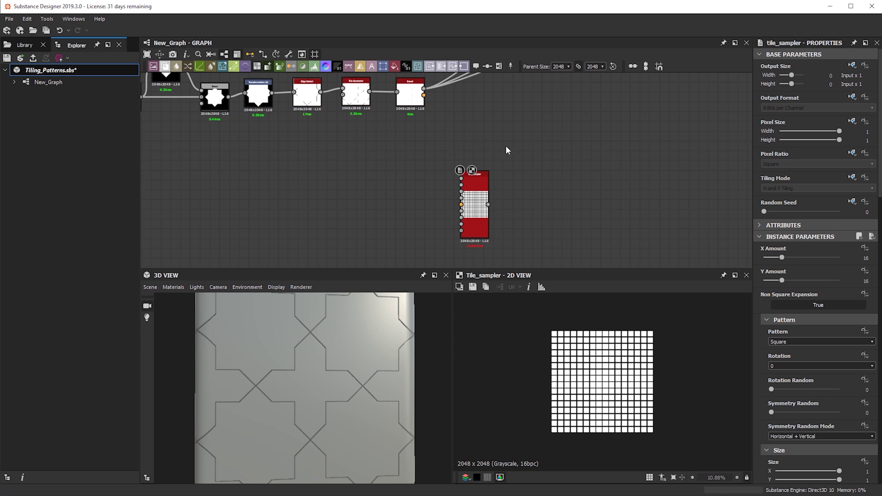
pyautogui.scroll(2, 471, 154)
pyautogui.moveTo(467, 121); pyautogui.dragTo(476, 143)
pyautogui.scroll(-1, 483, 176)
pyautogui.moveTo(483, 177); pyautogui.dragTo(461, 225, button='middle')
pyautogui.scroll(3, 463, 156)
pyautogui.scroll(2, 460, 139)
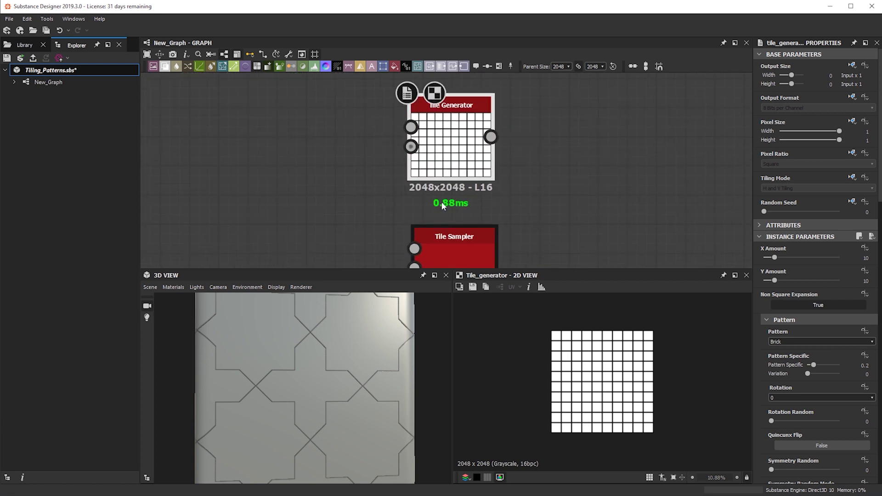
# - Compare the computation times shown beneath the Tile Generator and Tile Sampler nodes
pyautogui.scroll(-3, 462, 205)
pyautogui.moveTo(458, 201); pyautogui.dragTo(437, 88, button='middle')
pyautogui.scroll(2, 443, 203)
pyautogui.scroll(-3, 262, 224)
pyautogui.moveTo(254, 214); pyautogui.dragTo(462, 239, button='middle')
pyautogui.scroll(-1, 459, 238)
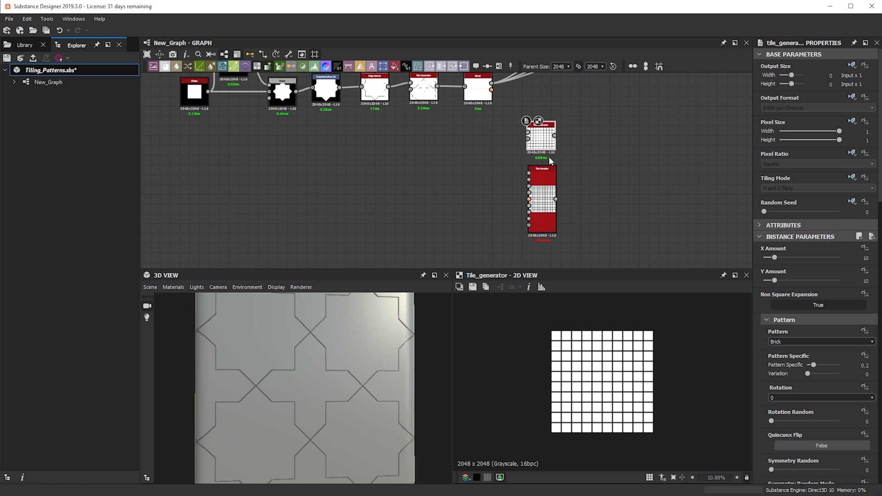
pyautogui.scroll(5, 563, 225)
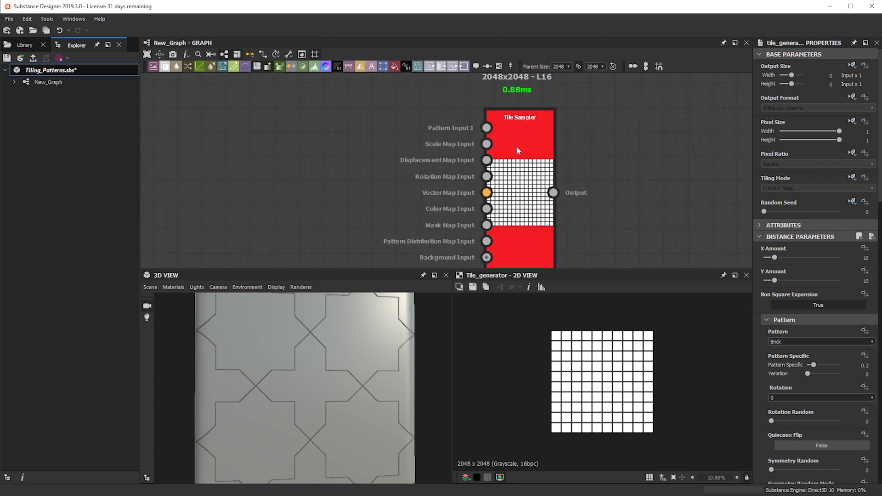
pyautogui.moveTo(523, 217); pyautogui.dragTo(516, 144, button='middle')
pyautogui.scroll(3, 515, 227)
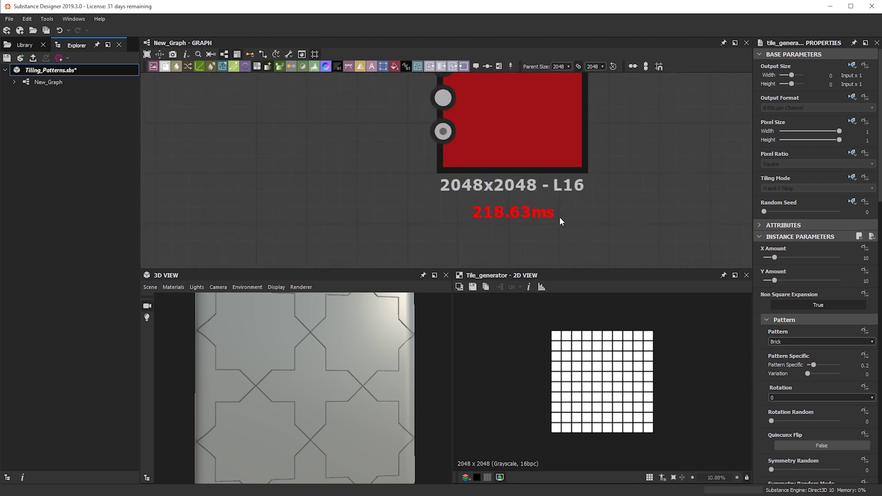
pyautogui.scroll(-4, 558, 216)
pyautogui.scroll(2, 537, 195)
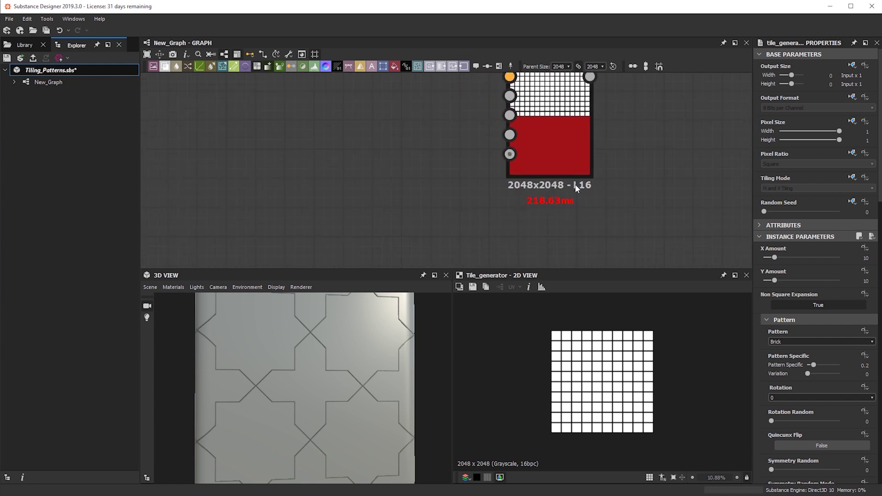
pyautogui.scroll(-2, 534, 222)
pyautogui.scroll(4, 566, 180)
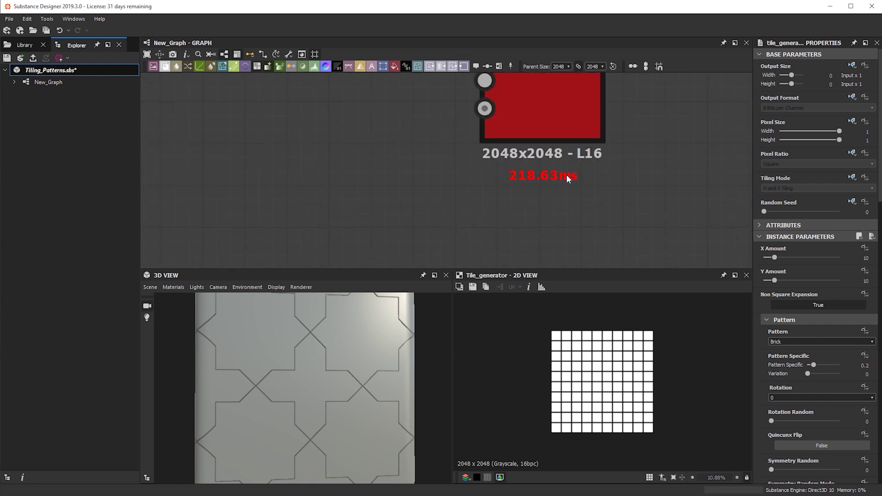
pyautogui.scroll(-5, 564, 170)
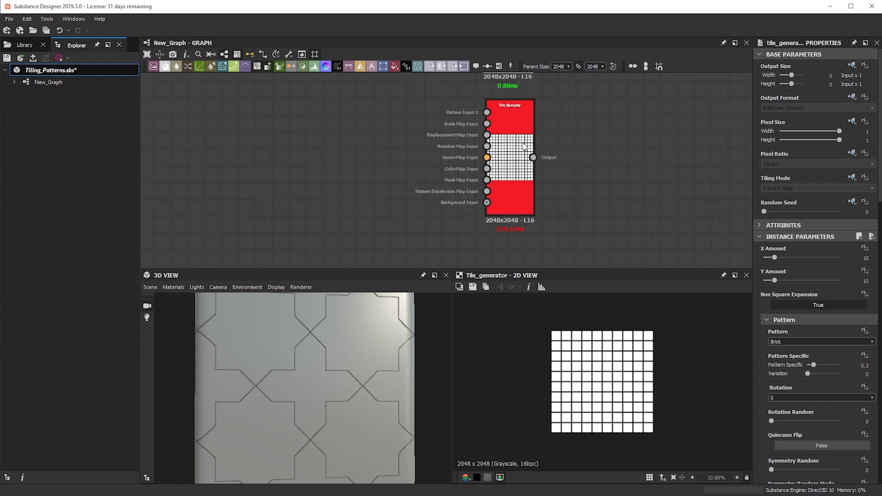
pyautogui.scroll(-5, 504, 182)
pyautogui.scroll(1, 472, 199)
pyautogui.scroll(2, 471, 204)
# - Align the Tile Generator node vertically above the Tile Sampler node
pyautogui.moveTo(483, 193)
pyautogui.mouseDown()
pyautogui.moveTo(528, 192)
pyautogui.moveTo(473, 192)
pyautogui.moveTo(488, 192)
pyautogui.mouseUp()
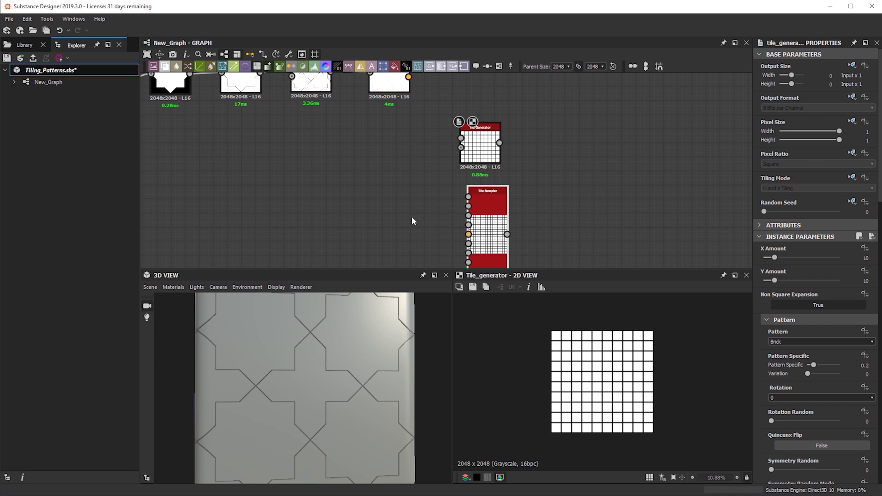
pyautogui.scroll(3, 469, 188)
pyautogui.moveTo(509, 95); pyautogui.dragTo(494, 112)
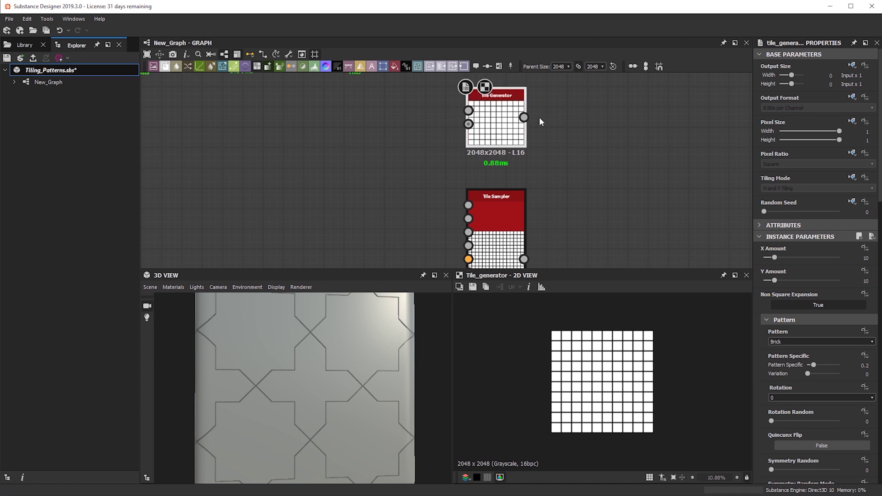
# - Examine the new Tile Generator and Tile Sampler nodes and their inputs alongside the star pattern chain
pyautogui.scroll(-5, 521, 176)
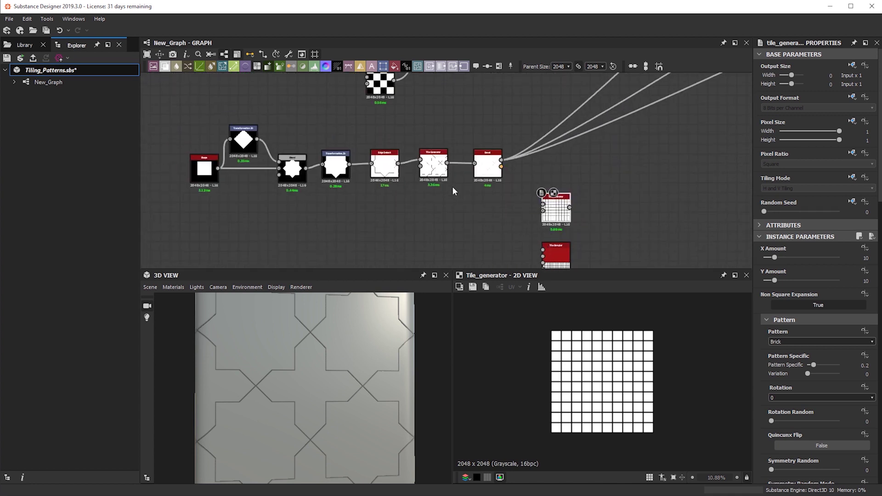
pyautogui.scroll(5, 526, 230)
pyautogui.scroll(4, 525, 229)
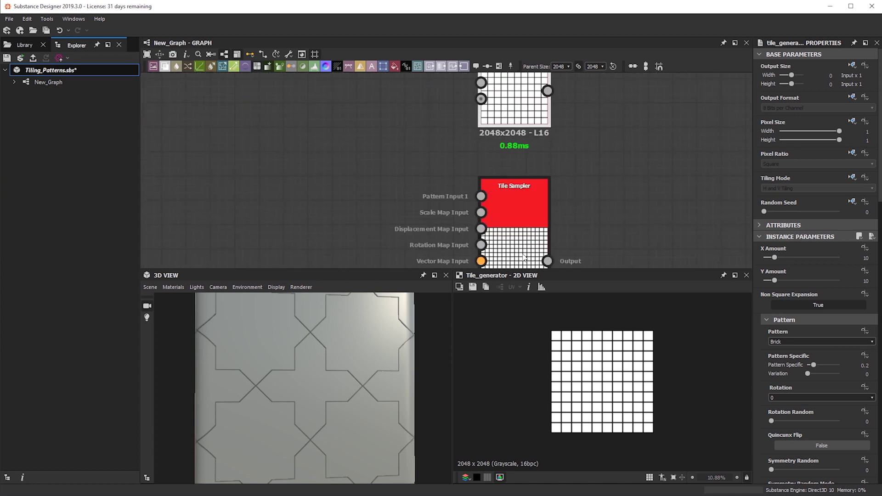
pyautogui.moveTo(483, 207); pyautogui.dragTo(470, 130, button='middle')
pyautogui.moveTo(475, 202); pyautogui.dragTo(453, 313, button='middle')
pyautogui.scroll(-2, 464, 165)
pyautogui.scroll(-2, 454, 161)
pyautogui.moveTo(370, 131); pyautogui.dragTo(413, 204, button='middle')
pyautogui.moveTo(539, 216); pyautogui.dragTo(534, 147, button='middle')
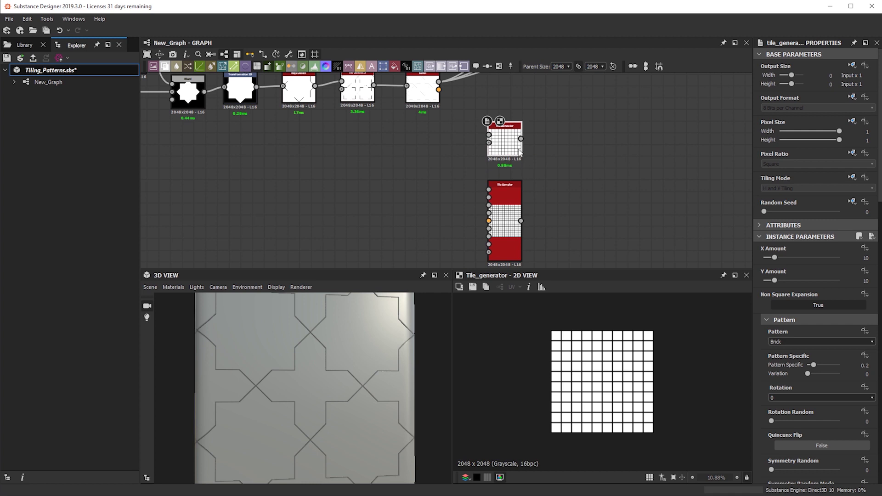
# - Delete the Tile Generator node above the Tile Sampler and move the Tile Sampler closer to the star pattern chain
pyautogui.press('Delete')
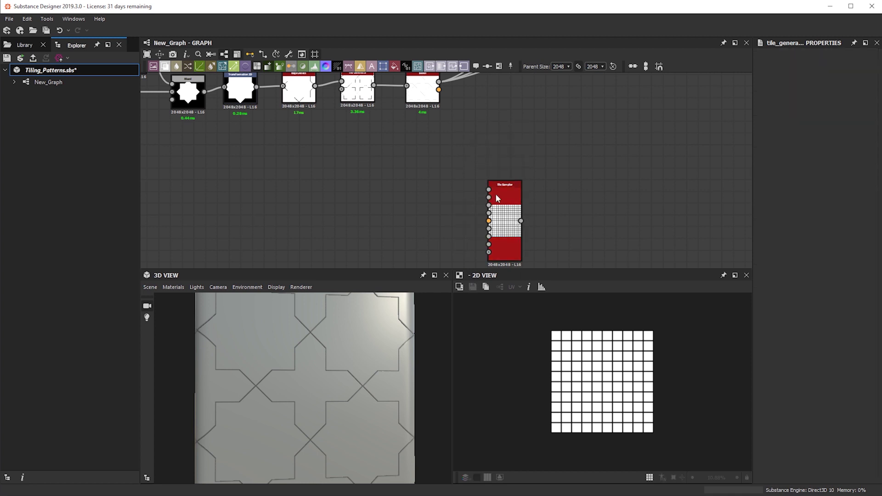
pyautogui.scroll(2, 508, 201)
pyautogui.scroll(-4, 503, 198)
pyautogui.moveTo(500, 195); pyautogui.dragTo(467, 171)
pyautogui.scroll(5, 477, 191)
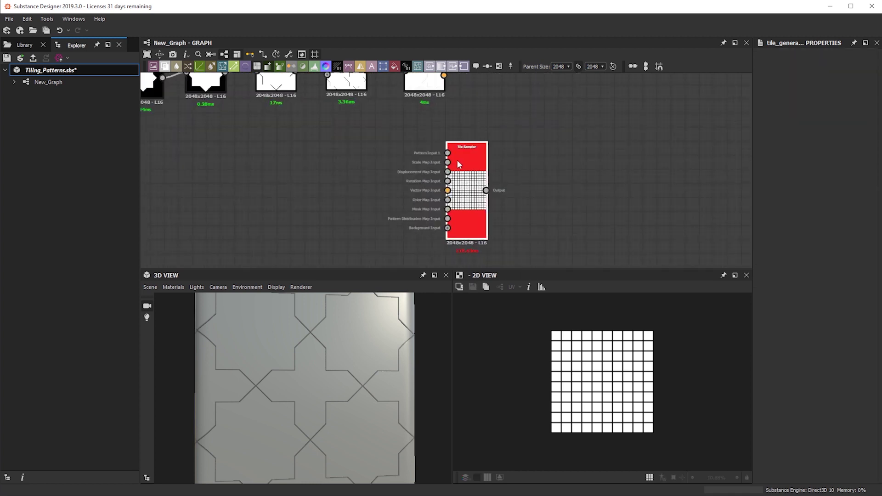
# - Show the Tile Sampler's output in the 2D view together with its parameters
pyautogui.scroll(-2, 410, 139)
pyautogui.moveTo(240, 100); pyautogui.dragTo(311, 130, button='middle')
pyautogui.moveTo(495, 92); pyautogui.dragTo(566, 123, button='middle')
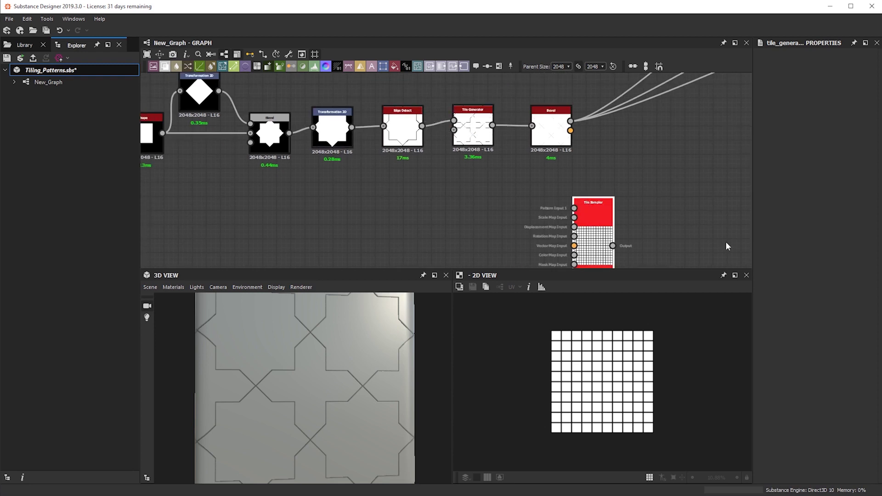
pyautogui.click(570, 212)
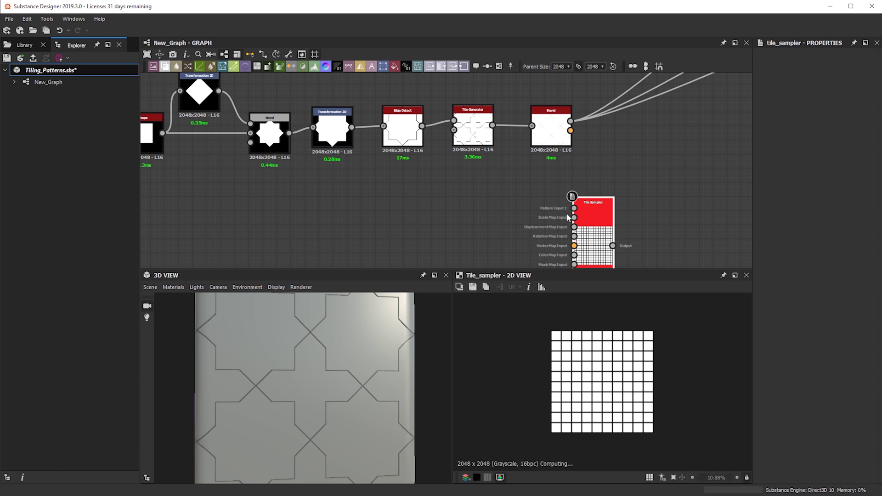
pyautogui.scroll(2, 575, 208)
pyautogui.scroll(-1, 589, 230)
pyautogui.moveTo(589, 230); pyautogui.dragTo(574, 178, button='middle')
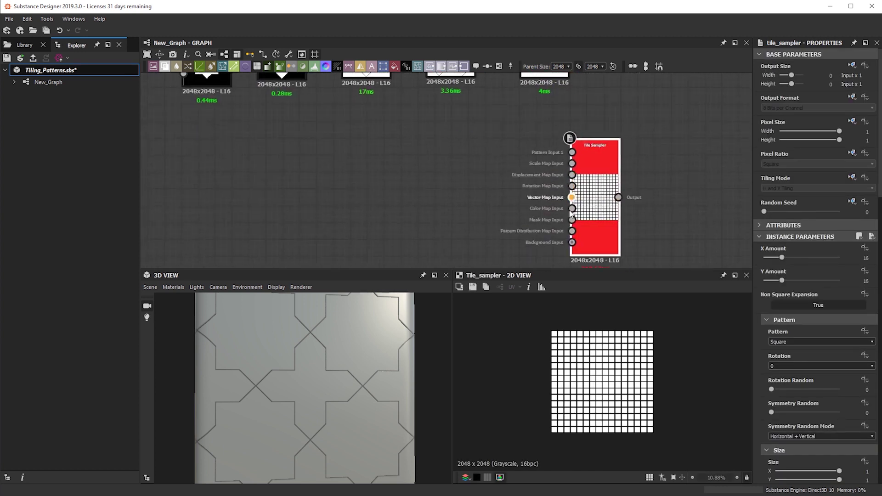
# - Compare the Tile Sampler's map inputs with the inputs of the Tile Generator in the star pattern chain
pyautogui.scroll(-2, 573, 176)
pyautogui.scroll(3, 545, 92)
pyautogui.moveTo(444, 104); pyautogui.dragTo(467, 159, button='middle')
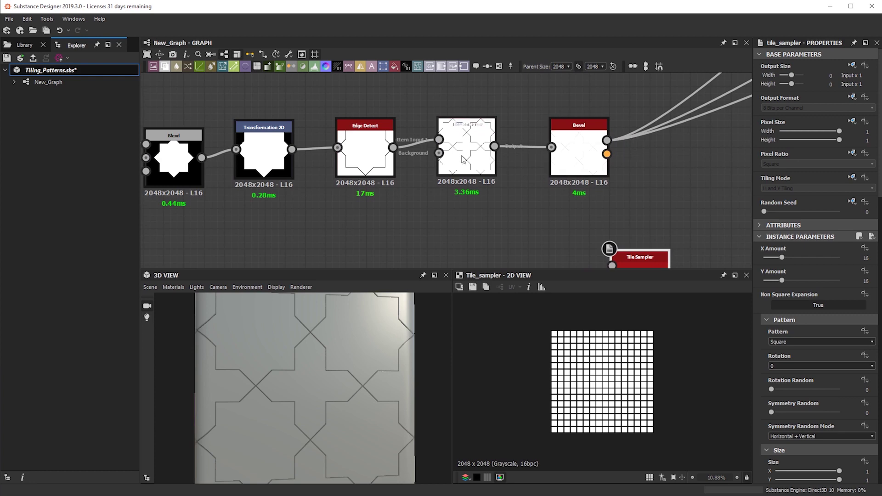
pyautogui.scroll(-3, 458, 147)
pyautogui.moveTo(543, 124); pyautogui.dragTo(488, 31, button='middle')
pyautogui.scroll(2, 492, 121)
pyautogui.moveTo(491, 119); pyautogui.dragTo(449, 182, button='middle')
pyautogui.scroll(3, 448, 177)
pyautogui.scroll(-1, 483, 214)
pyautogui.moveTo(482, 216); pyautogui.dragTo(466, 154, button='middle')
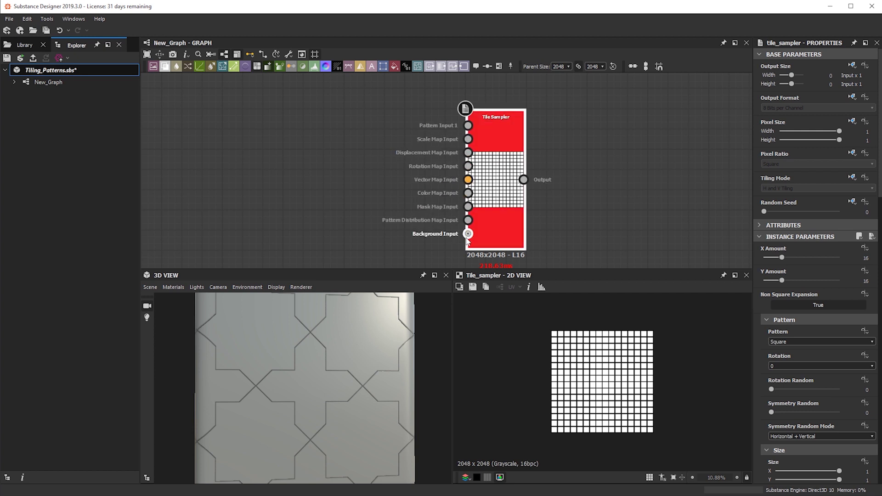
# - Move the Tile Sampler node so it sits directly beneath the Bevel node
pyautogui.scroll(-1, 481, 173)
pyautogui.scroll(-1, 481, 171)
pyautogui.moveTo(503, 170); pyautogui.dragTo(553, 144)
pyautogui.scroll(-2, 551, 140)
pyautogui.moveTo(551, 140); pyautogui.dragTo(541, 179, button='middle')
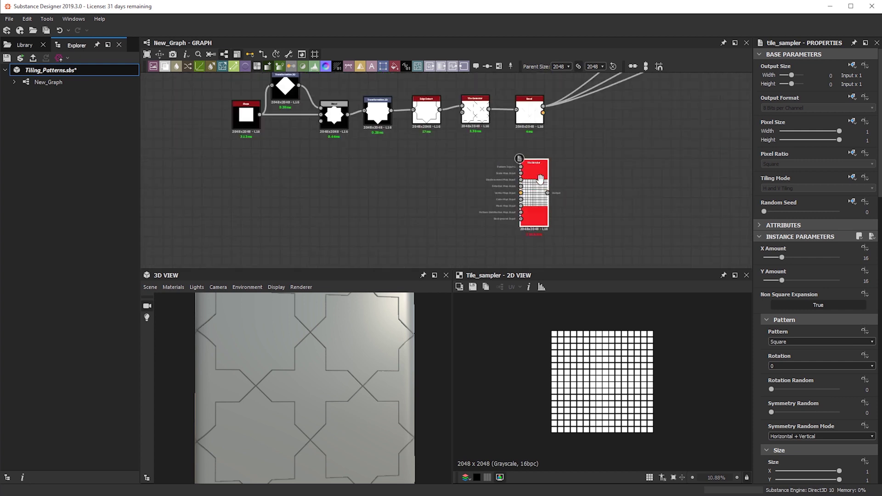
# - Add a Tile Generator node and place it beside the Tile Sampler, on its input side
pyautogui.scroll(3, 460, 184)
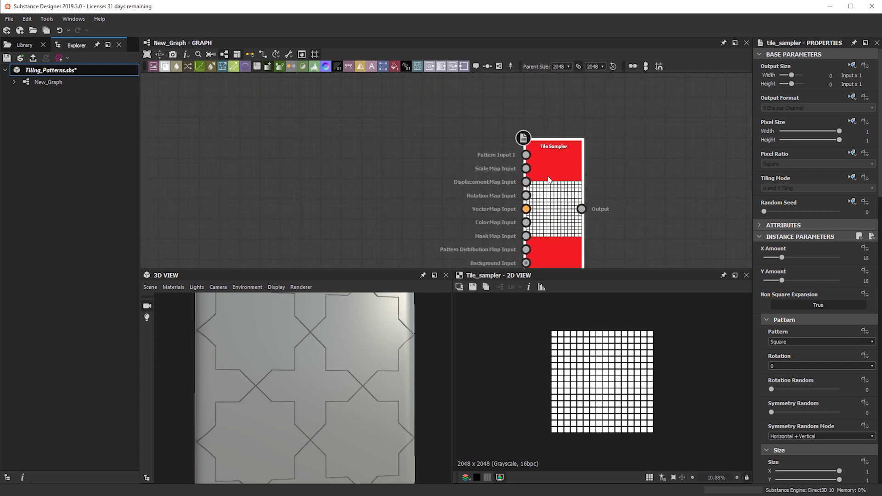
pyautogui.press('space')
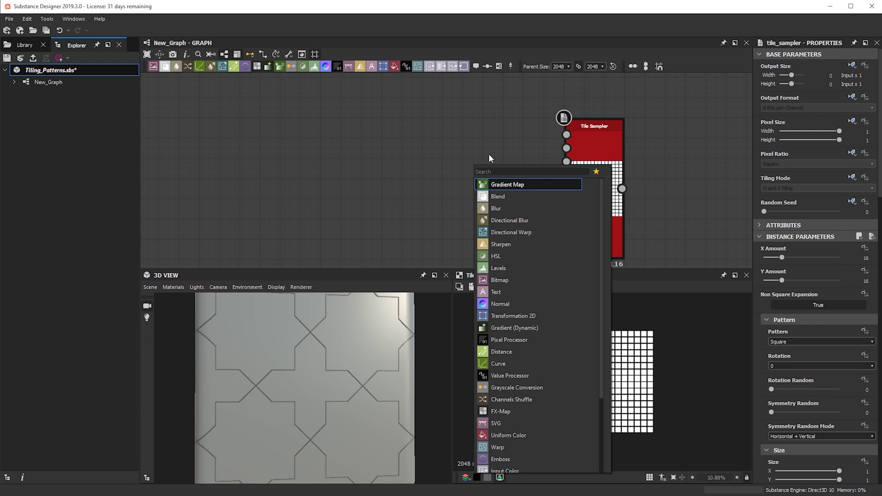
pyautogui.press('Escape')
pyautogui.press('space')
pyautogui.write('tile')
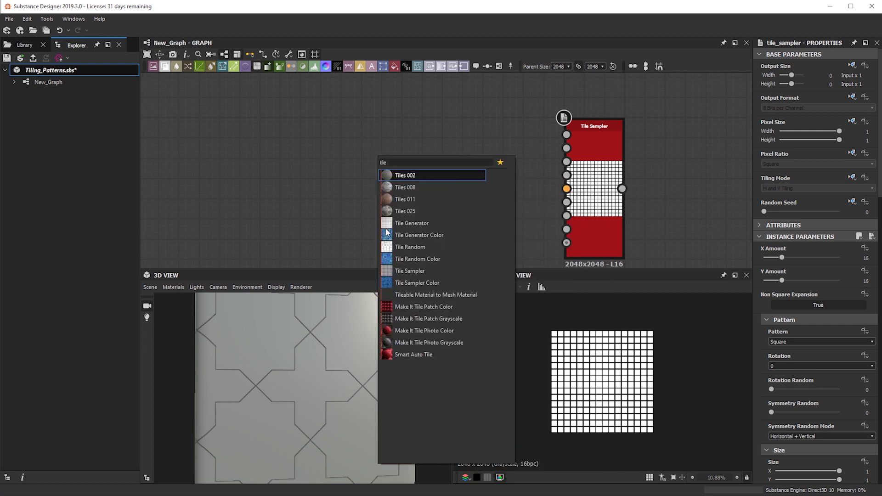
pyautogui.click(633, 151)
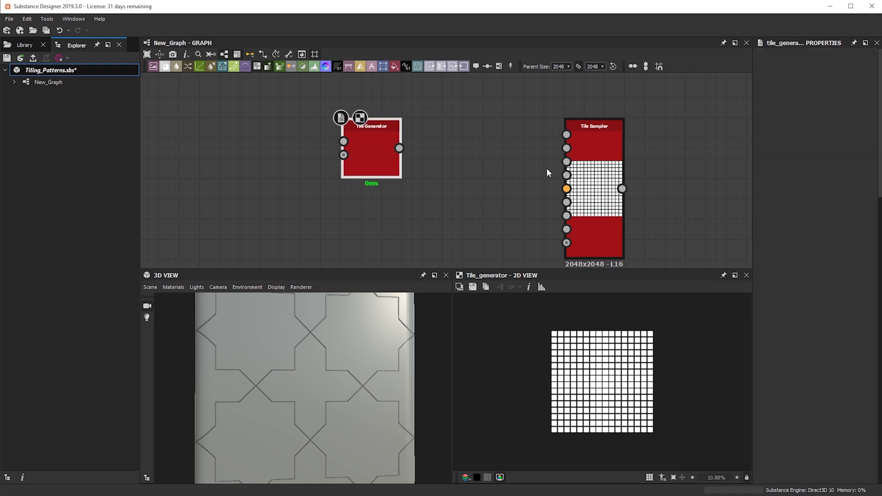
pyautogui.moveTo(379, 164); pyautogui.dragTo(481, 223)
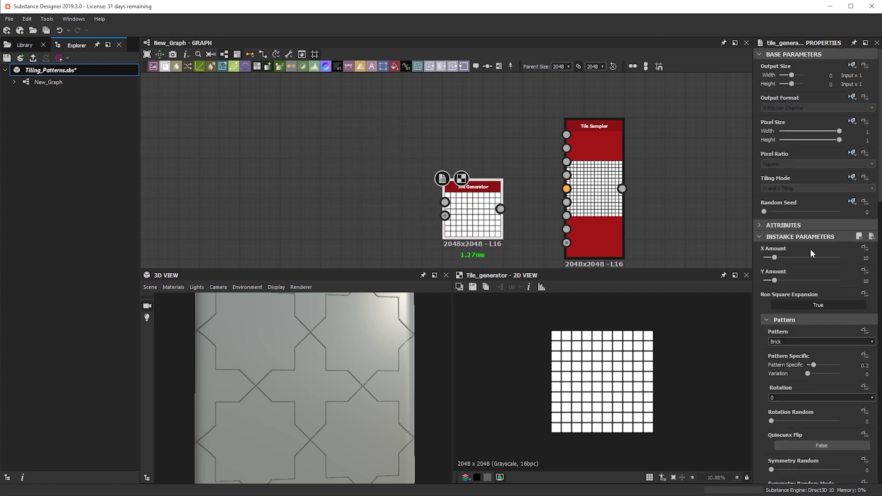
# - Set the Tile Sampler's X Amount and Y Amount to 10
pyautogui.click(591, 174)
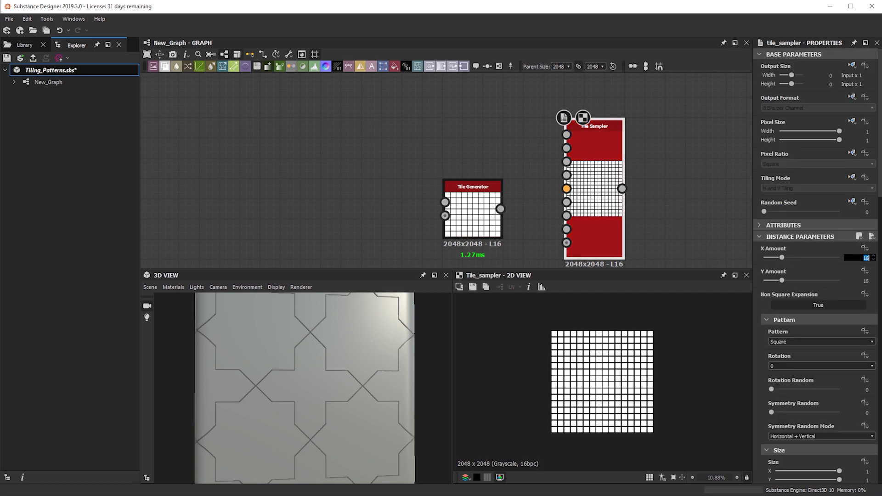
pyautogui.press('Tab')
pyautogui.write('10')
pyautogui.press('Return')
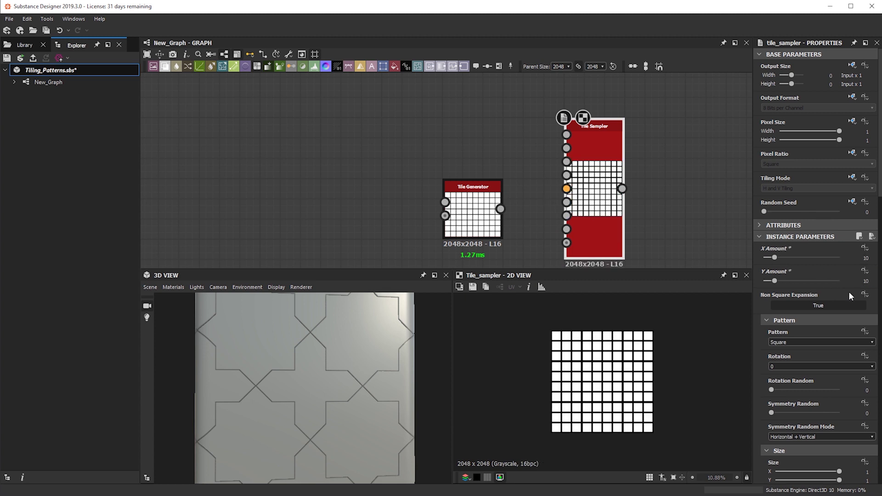
# - Set the Tile Sampler's X Amount and Y Amount to 8
pyautogui.click(857, 259)
pyautogui.write('8')
pyautogui.press('Return')
pyautogui.press('Tab')
pyautogui.write('8')
pyautogui.press('Return')
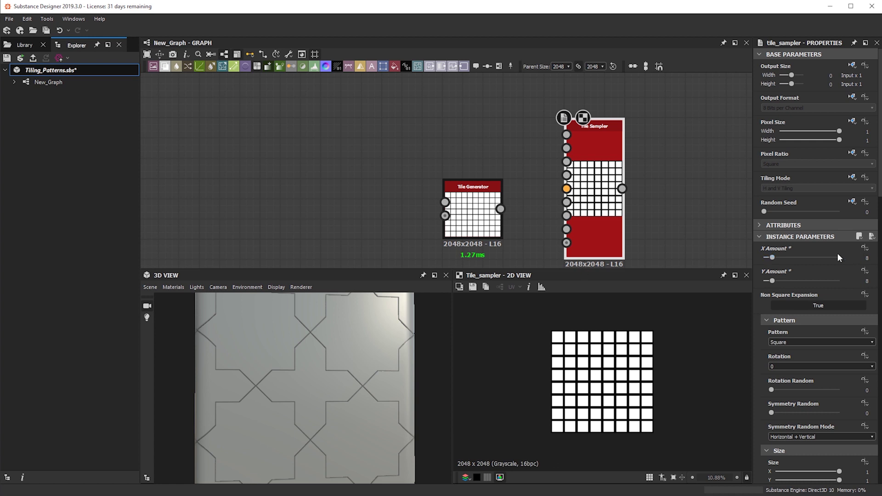
# - Show the Tile Generator's output in the 2D view and reposition the node beside the Tile Sampler
pyautogui.moveTo(472, 210); pyautogui.dragTo(480, 179)
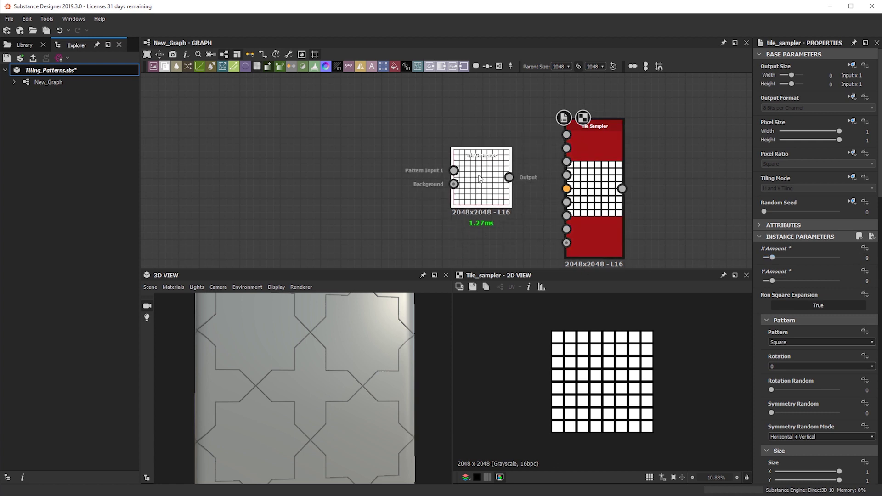
pyautogui.click(511, 178)
pyautogui.scroll(-2, 488, 138)
pyautogui.scroll(4, 570, 185)
pyautogui.moveTo(399, 172); pyautogui.dragTo(416, 230)
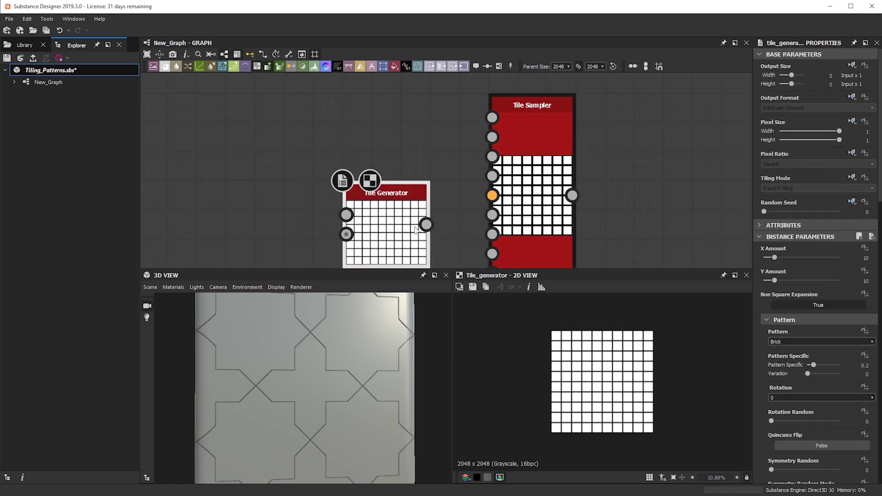
# - Examine the Tile Generator and Tile Sampler side by side in relation to the rest of the graph
pyautogui.scroll(-3, 397, 218)
pyautogui.moveTo(389, 125); pyautogui.dragTo(444, 246, button='middle')
pyautogui.scroll(-2, 433, 170)
pyautogui.scroll(-2, 357, 98)
pyautogui.moveTo(353, 123); pyautogui.dragTo(353, 204, button='middle')
pyautogui.moveTo(395, 185); pyautogui.dragTo(384, 107, button='middle')
pyautogui.scroll(7, 452, 229)
pyautogui.scroll(2, 363, 202)
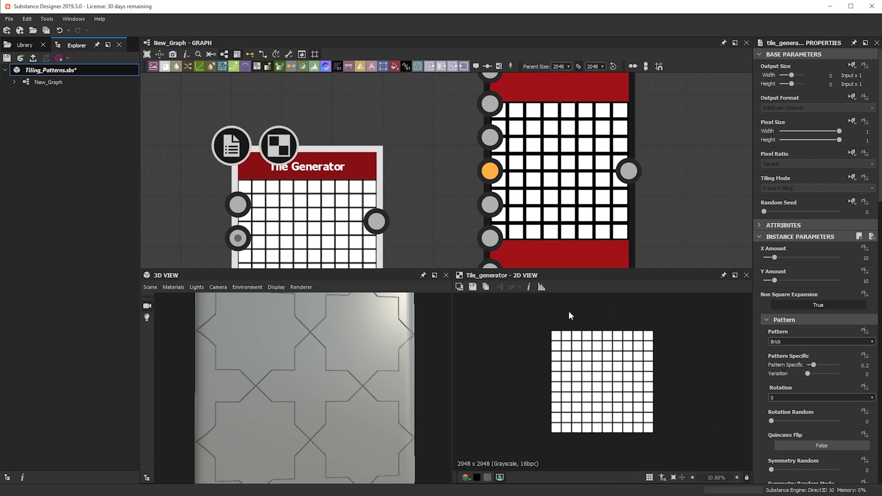
# - Set the Tile Generator's X Amount to 8 and Y Amount to 1
pyautogui.scroll(-4, 806, 377)
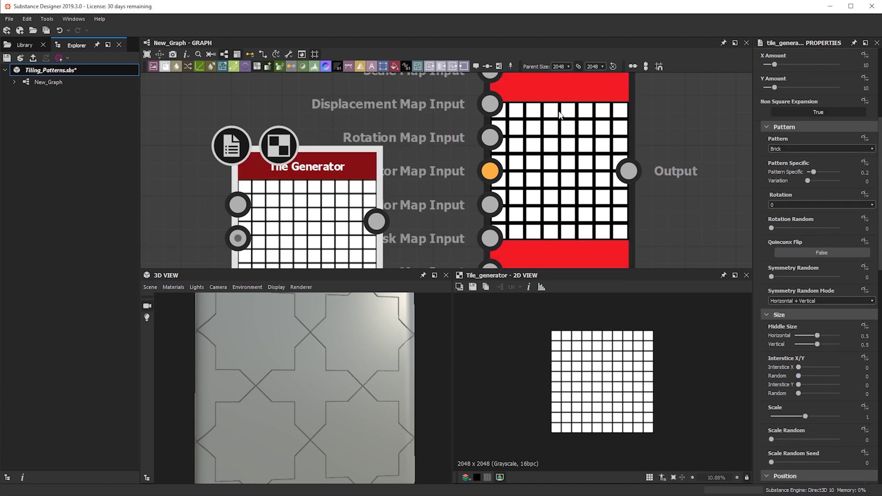
pyautogui.click(554, 147)
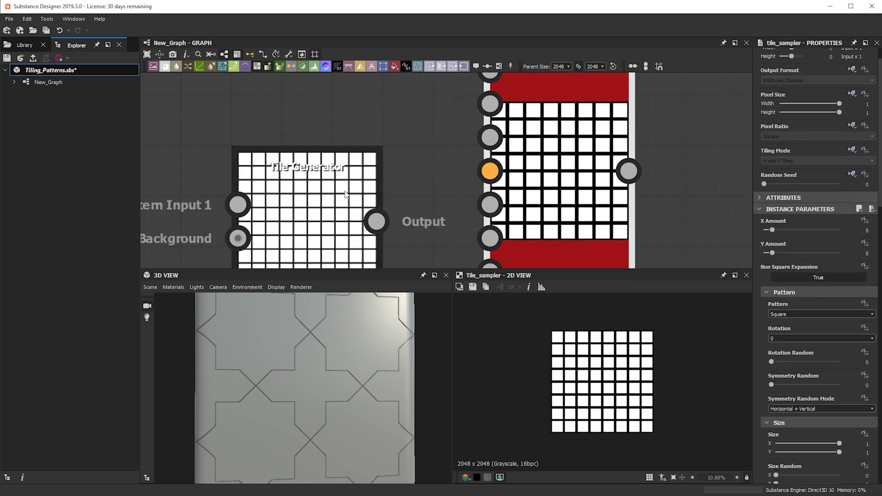
pyautogui.click(330, 198)
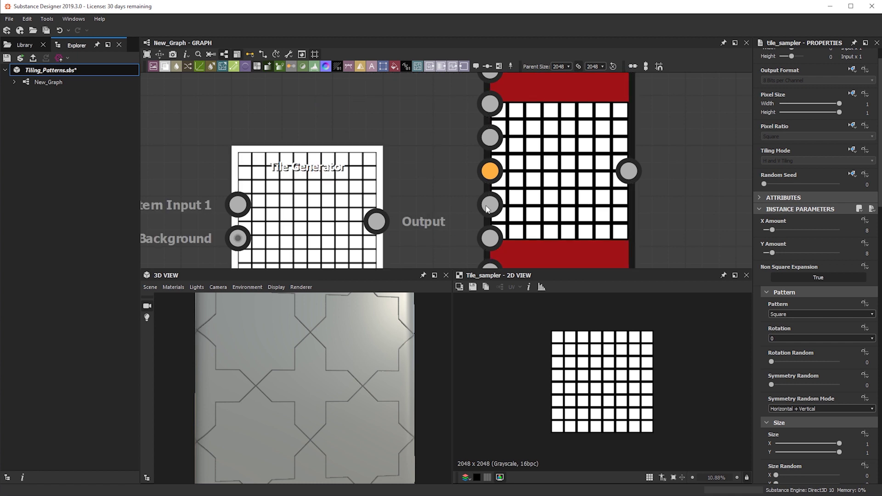
pyautogui.doubleClick(294, 195)
pyautogui.click(866, 231)
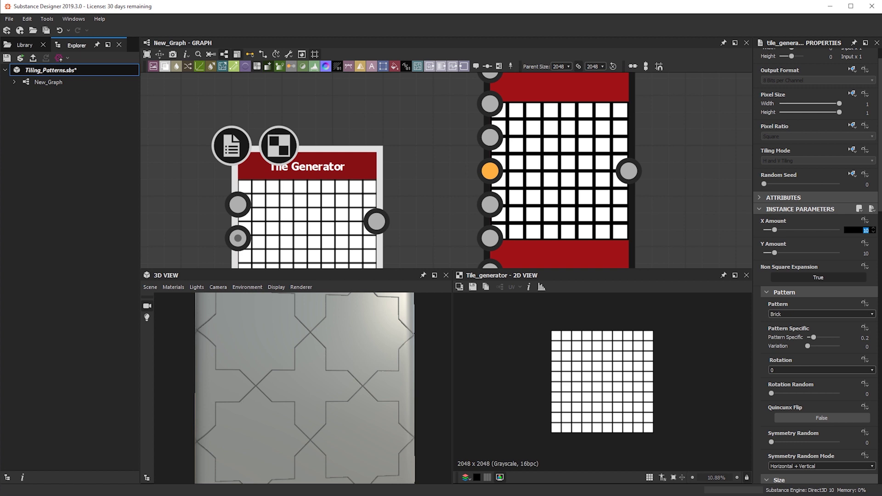
pyautogui.write('8')
pyautogui.press('Return')
pyautogui.moveTo(774, 253); pyautogui.dragTo(745, 253)
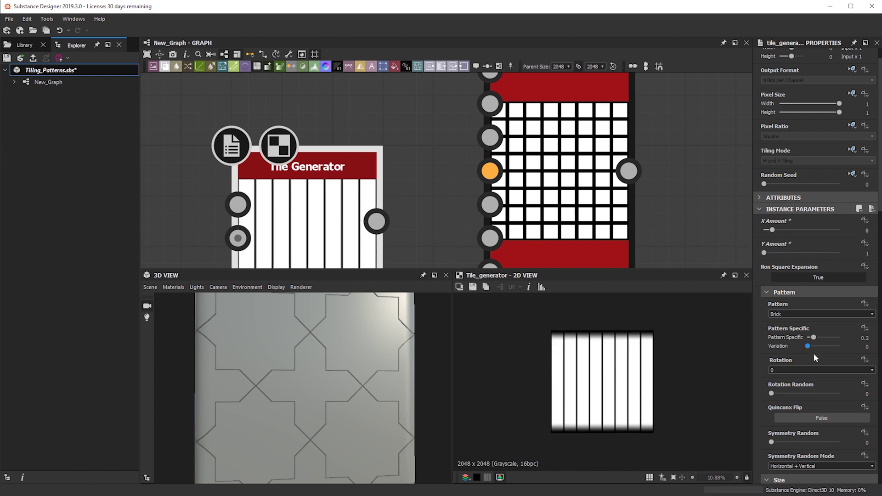
# - Set the Tile Generator's Pattern to Square and enable its Vertical Mask
pyautogui.click(802, 314)
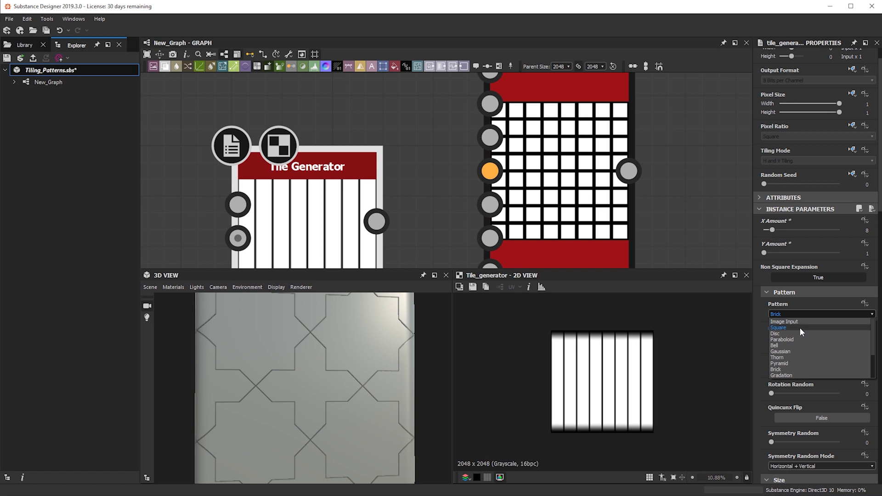
pyautogui.click(799, 328)
pyautogui.scroll(-10, 817, 330)
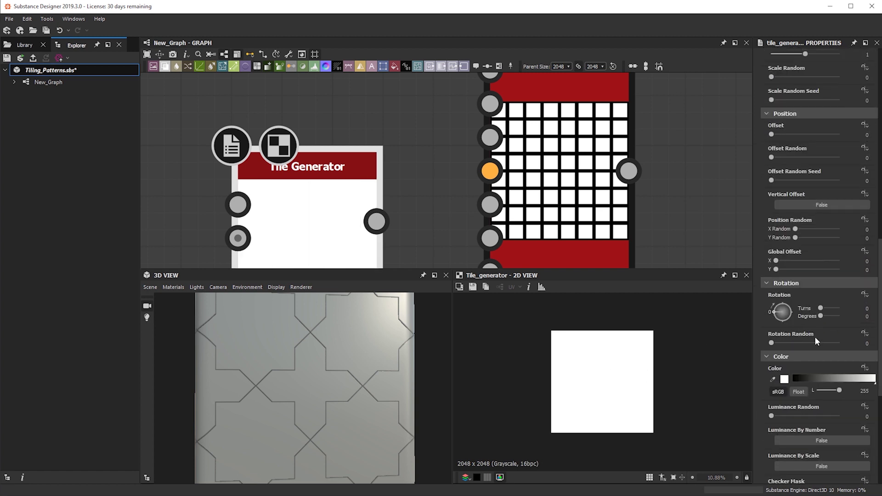
pyautogui.scroll(-10, 816, 341)
pyautogui.scroll(5, 813, 367)
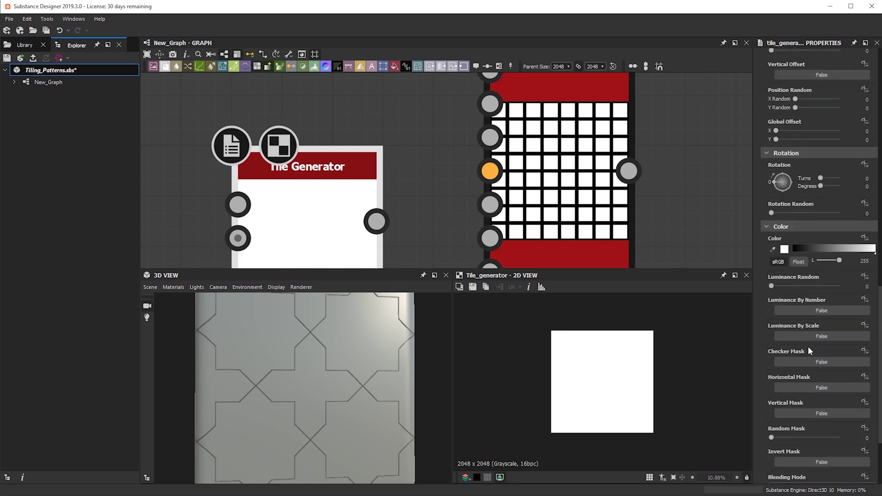
pyautogui.click(810, 385)
pyautogui.click(810, 385)
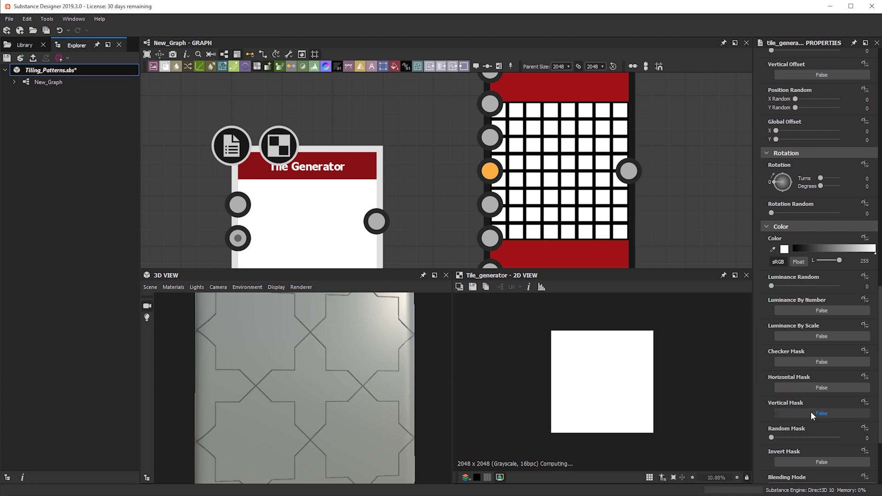
pyautogui.click(811, 413)
# - Show the Tile Sampler's output in the 2D view and move the node down level with the Tile Generator's lower edge
pyautogui.scroll(-4, 389, 123)
pyautogui.moveTo(390, 123); pyautogui.dragTo(398, 55, button='middle')
pyautogui.scroll(-1, 372, 154)
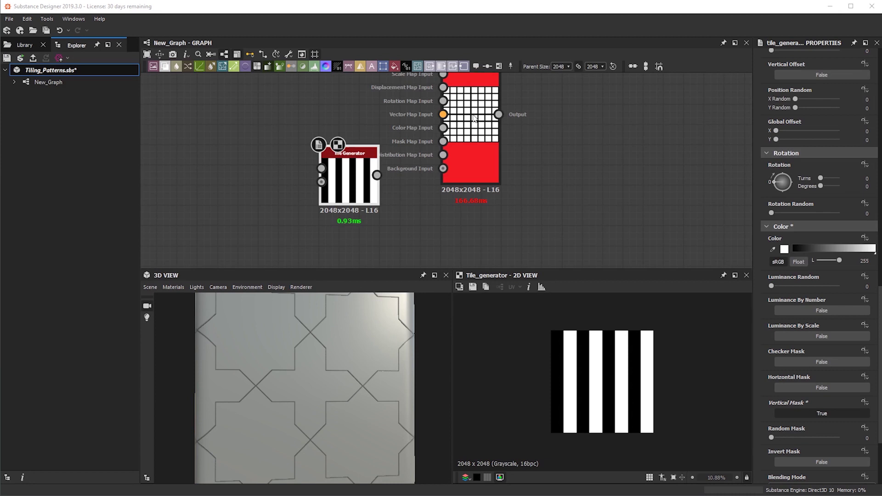
pyautogui.click(475, 118)
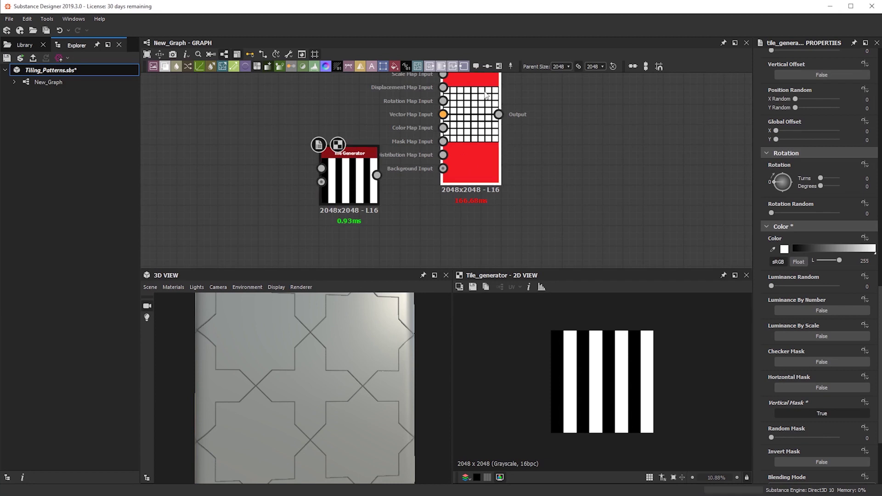
pyautogui.moveTo(478, 145); pyautogui.dragTo(478, 166)
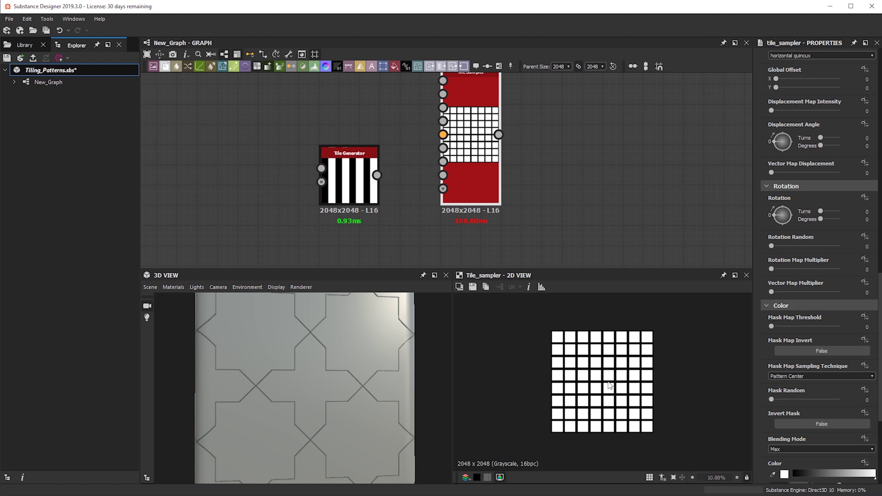
# - Reduce the Tile Sampler's Size Y to about 0.58
pyautogui.scroll(-3, 813, 329)
pyautogui.scroll(6, 812, 359)
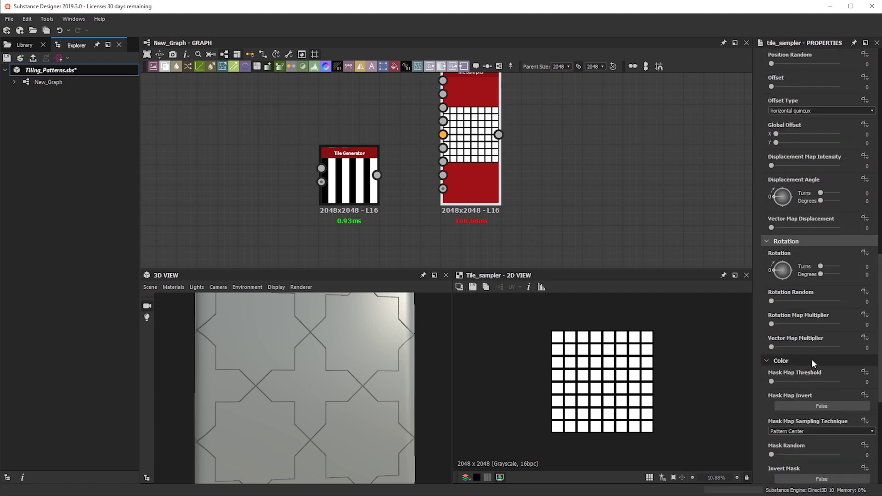
pyautogui.scroll(-1, 813, 282)
pyautogui.scroll(5, 812, 293)
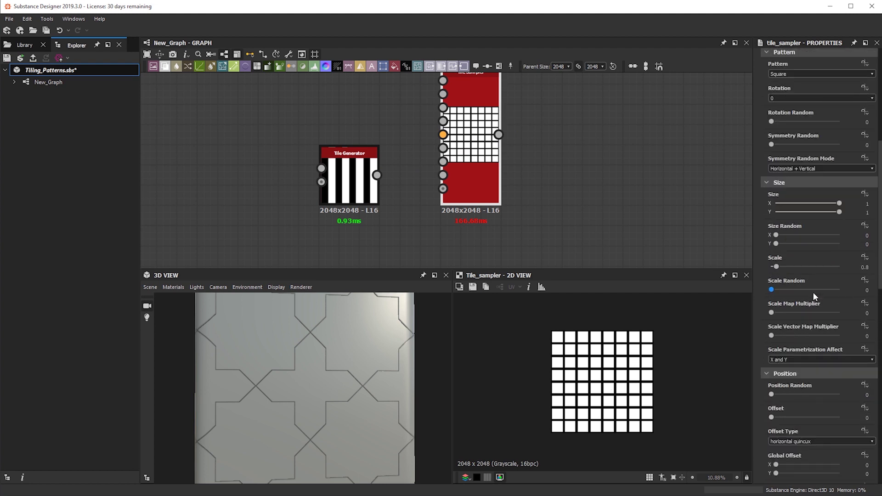
pyautogui.moveTo(824, 203); pyautogui.dragTo(813, 212)
pyautogui.hotkey('ctrl', 'z')
pyautogui.scroll(5, 610, 414)
# - Set the Tile Sampler's Rotation to 0.15 turns
pyautogui.scroll(-4, 810, 341)
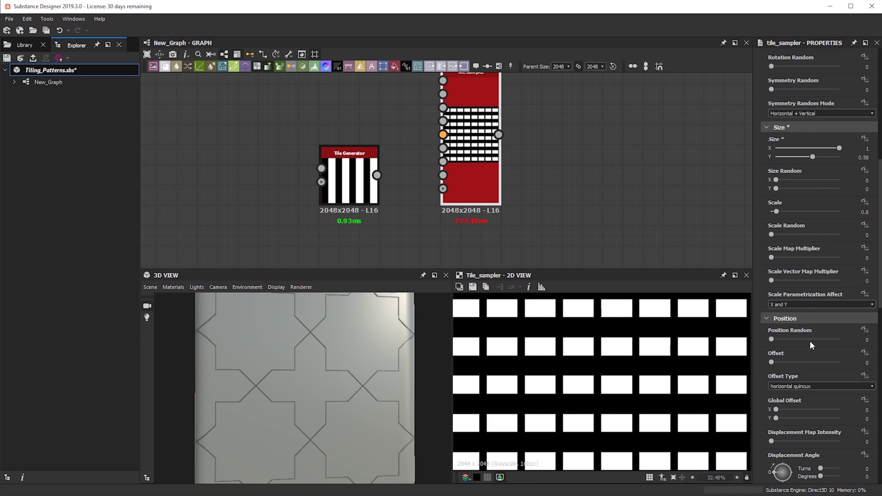
pyautogui.scroll(-3, 793, 340)
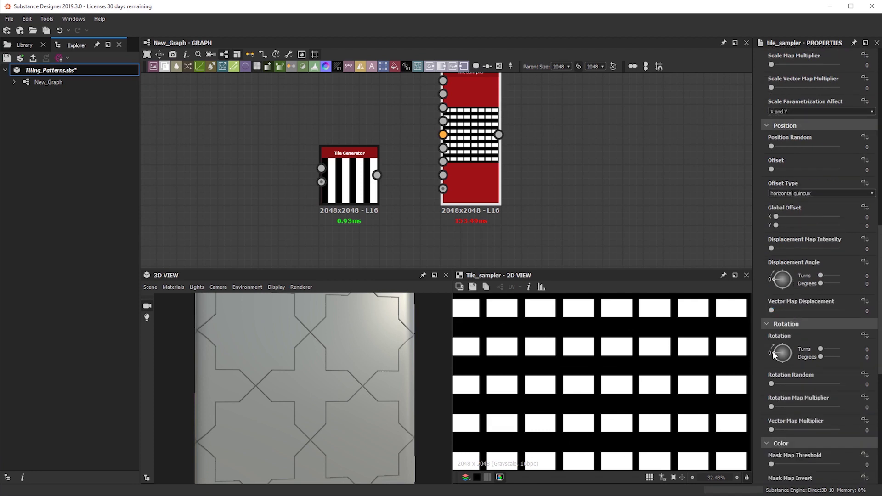
pyautogui.moveTo(775, 355); pyautogui.dragTo(776, 348)
pyautogui.doubleClick(866, 349)
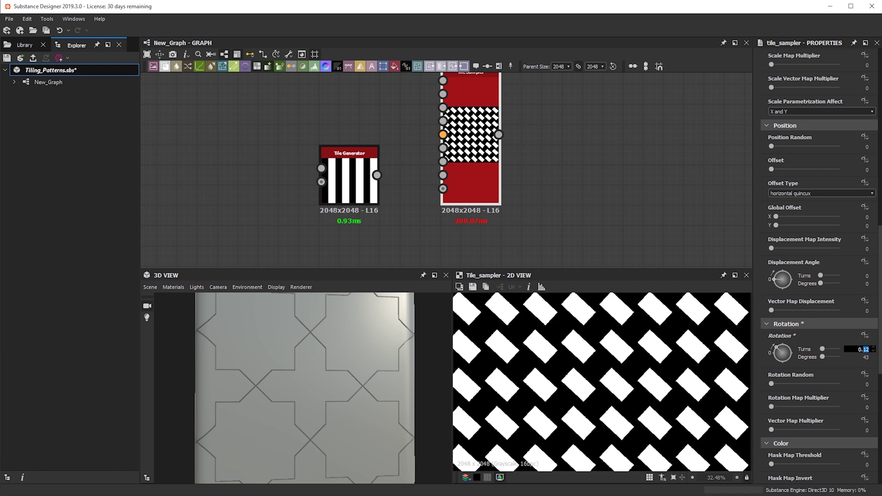
pyautogui.write('15')
pyautogui.press('Return')
pyautogui.scroll(3, 611, 353)
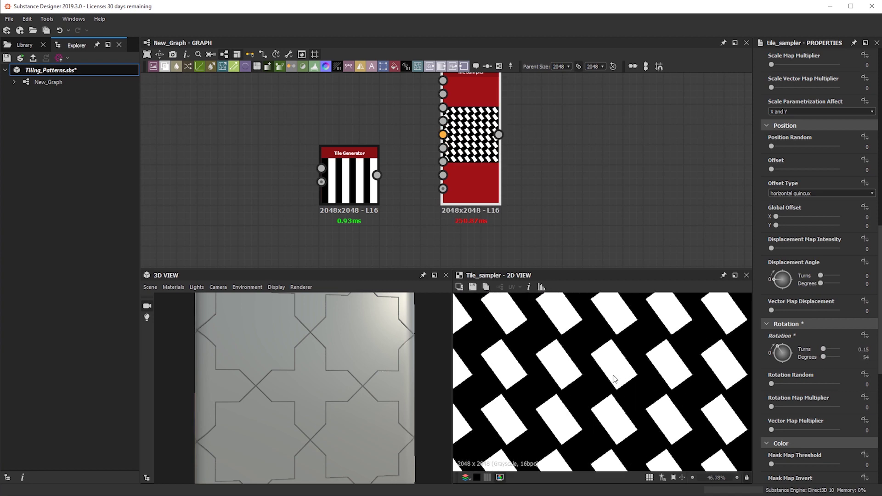
# - Raise the Tile Sampler's Scale to about 1.01, keeping Size Y at 0.58
pyautogui.scroll(5, 800, 262)
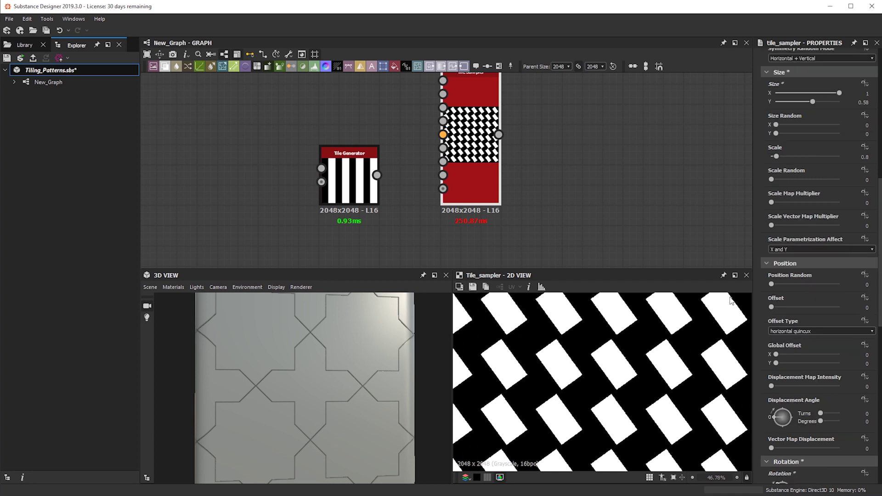
pyautogui.moveTo(813, 101); pyautogui.dragTo(819, 101)
pyautogui.moveTo(775, 156); pyautogui.dragTo(775, 156)
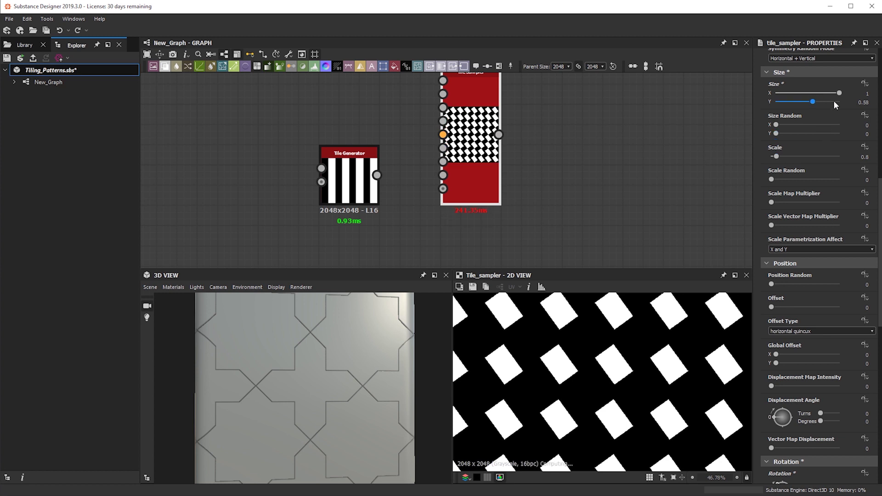
pyautogui.moveTo(834, 102); pyautogui.dragTo(813, 102)
pyautogui.moveTo(777, 157); pyautogui.dragTo(778, 156)
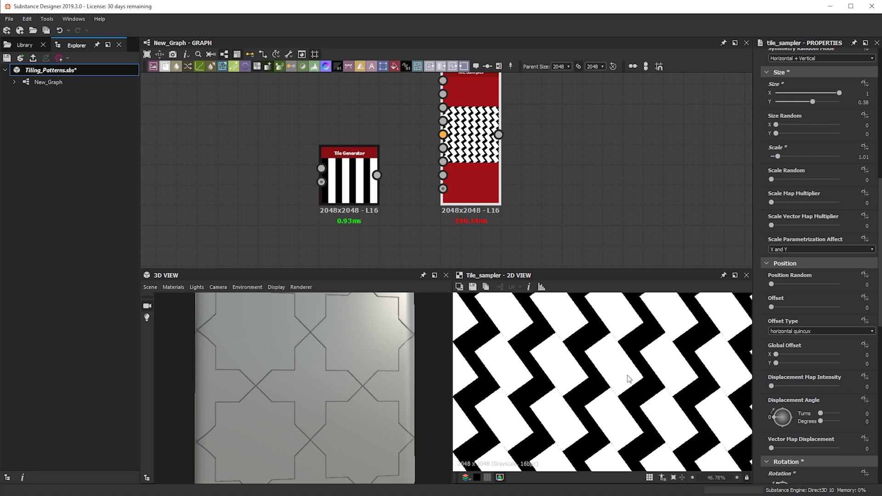
pyautogui.scroll(-5, 628, 386)
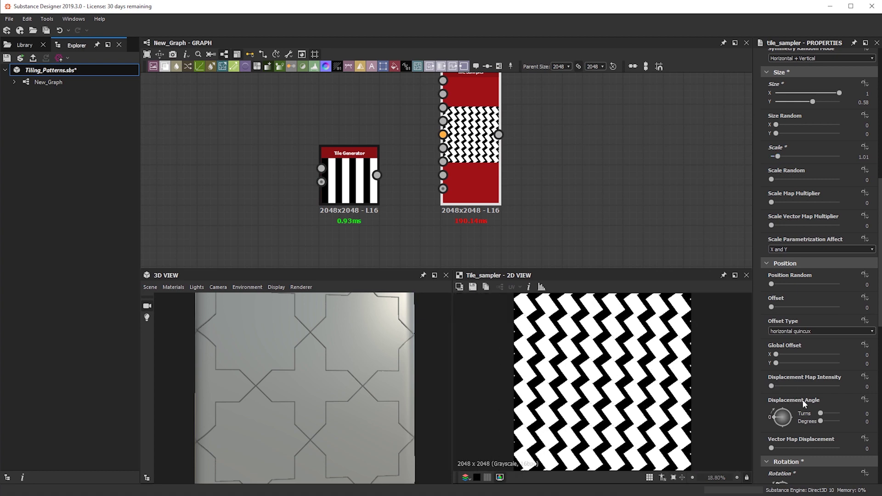
# - Change the Tile Sampler's Rotation to 45 degrees and inspect the angled tiles up close
pyautogui.scroll(-2, 804, 403)
pyautogui.moveTo(780, 439); pyautogui.dragTo(778, 433)
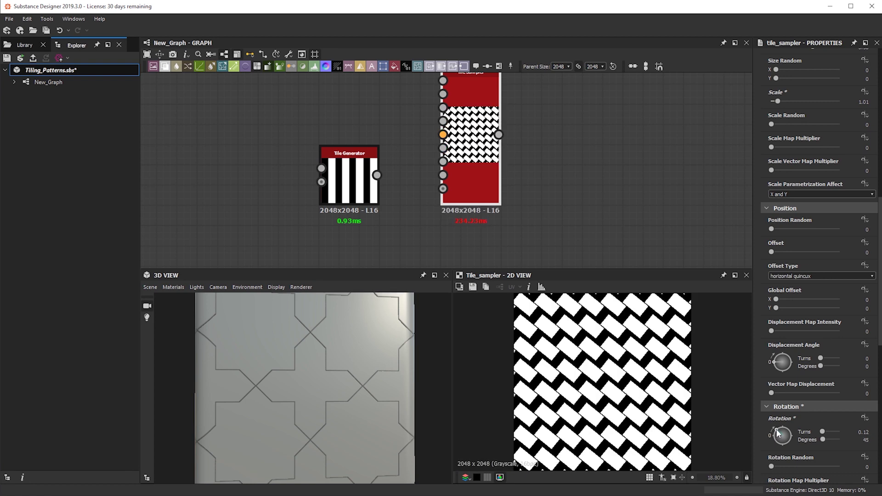
pyautogui.scroll(5, 606, 377)
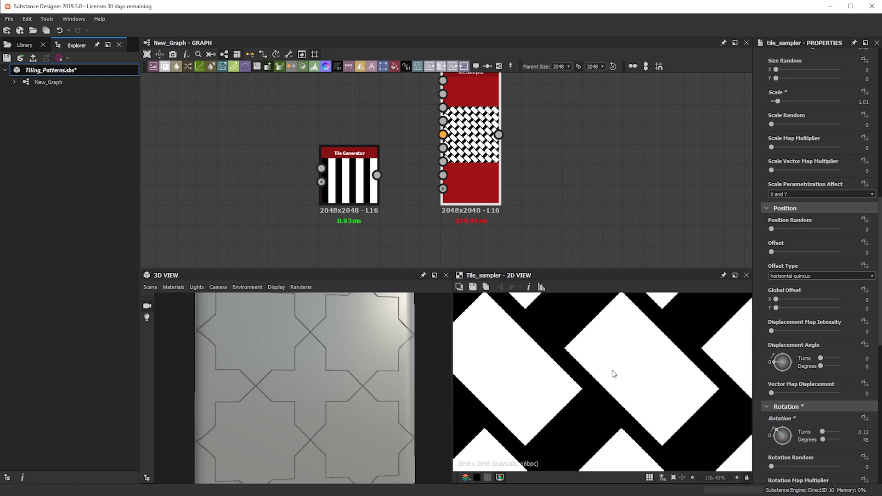
pyautogui.scroll(-2, 611, 372)
# - Increase the Tile Sampler's Scale to about 1.14, undoing the further increase to 1.21
pyautogui.scroll(3, 804, 208)
pyautogui.scroll(4, 804, 209)
pyautogui.moveTo(778, 377); pyautogui.dragTo(779, 377)
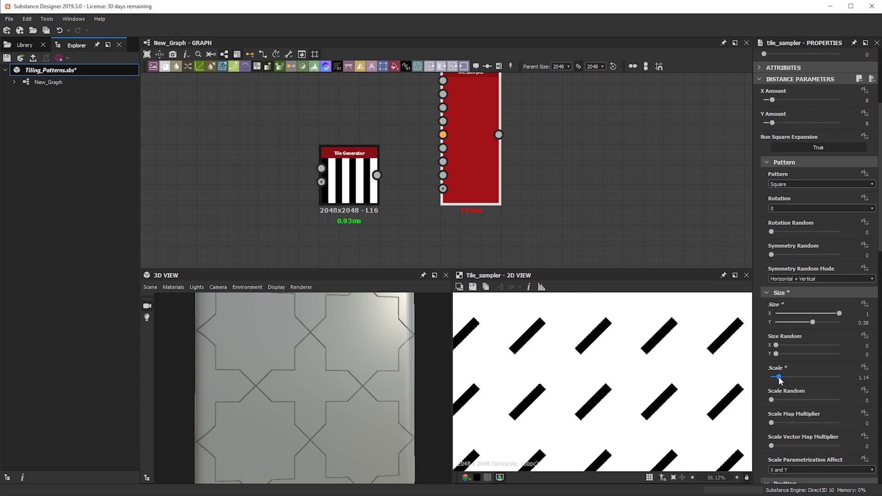
pyautogui.moveTo(779, 377); pyautogui.dragTo(779, 377)
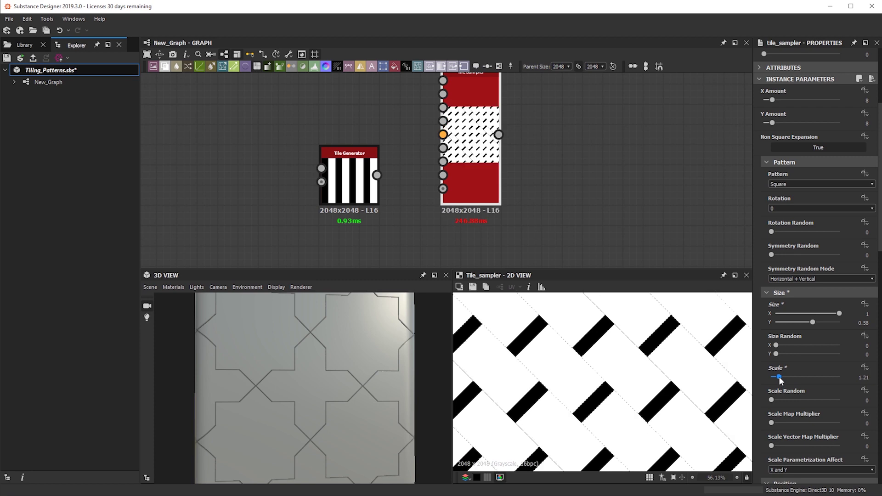
pyautogui.hotkey('ctrl', 'z')
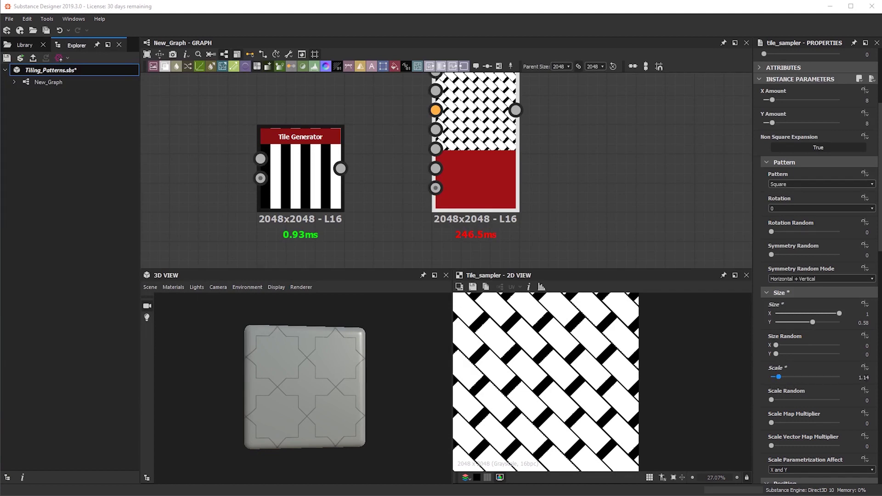
# - Inspect the gaps between the tiles and set the Tile Sampler's Scale to 1.15
pyautogui.scroll(3, 556, 362)
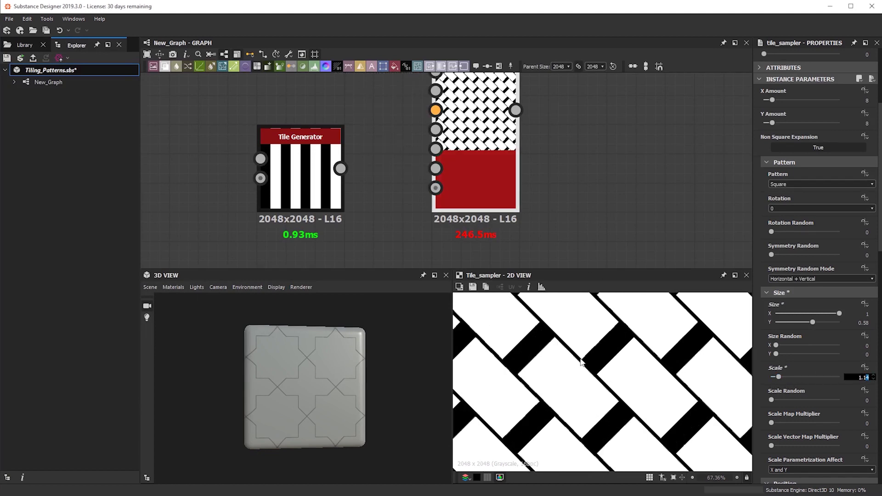
pyautogui.scroll(1, 581, 362)
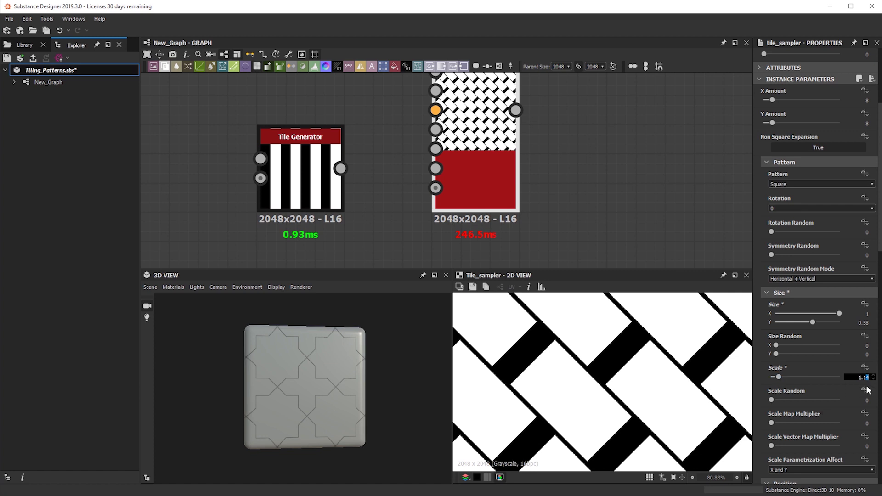
pyautogui.scroll(1, 482, 147)
pyautogui.moveTo(488, 190); pyautogui.dragTo(499, 326, button='middle')
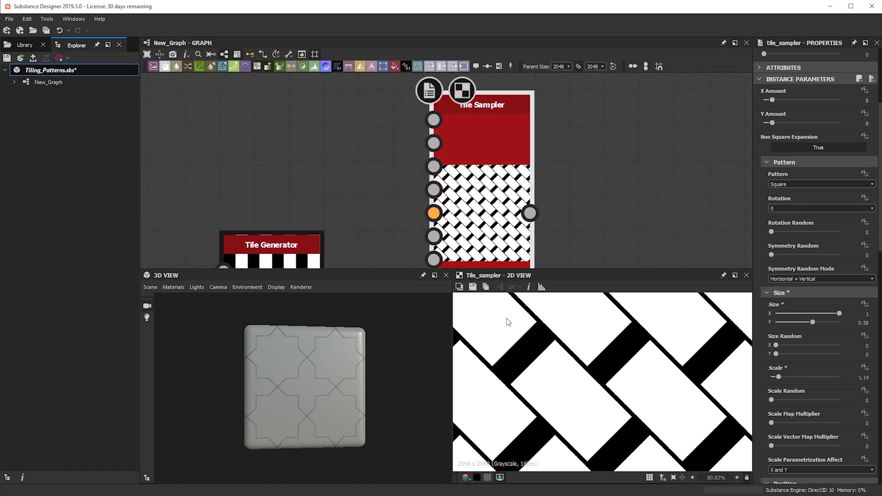
pyautogui.scroll(-3, 450, 180)
pyautogui.moveTo(450, 181); pyautogui.dragTo(457, 123, button='middle')
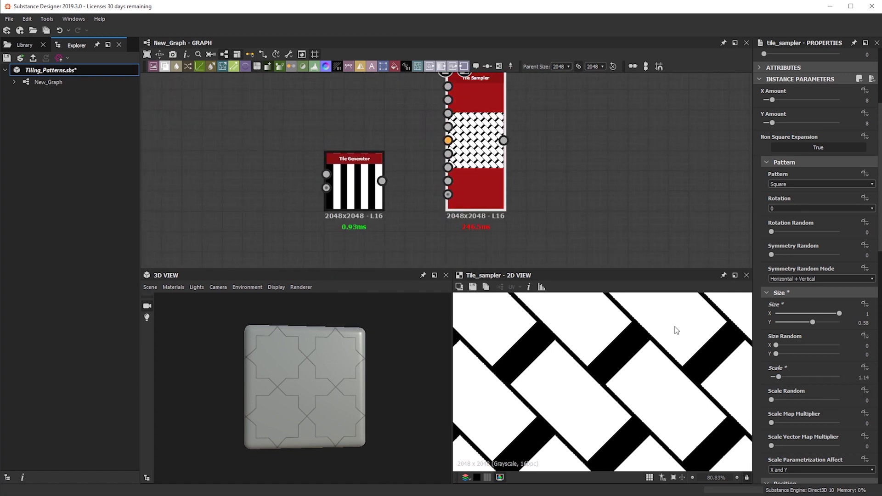
pyautogui.click(864, 377)
pyautogui.write('5')
pyautogui.press('Return')
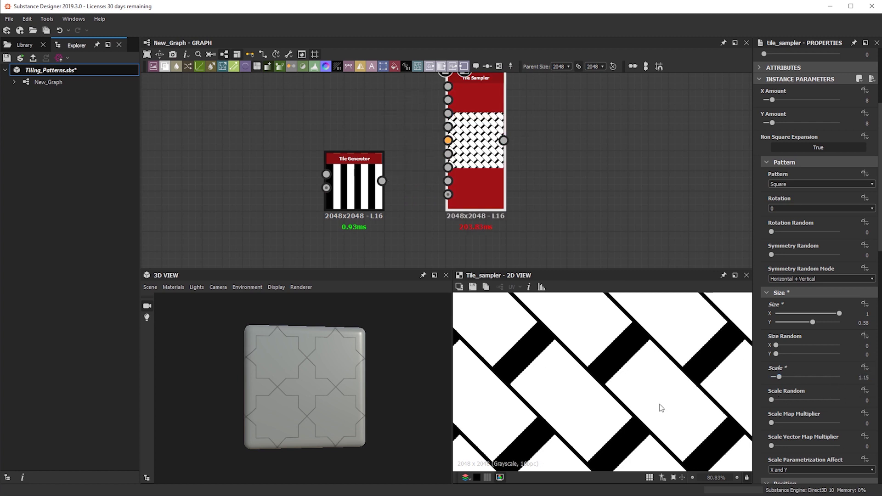
# - Extend the Tile Sampler's Size X beyond 1 by entering 2, and reduce it to about 1.18
pyautogui.scroll(3, 631, 377)
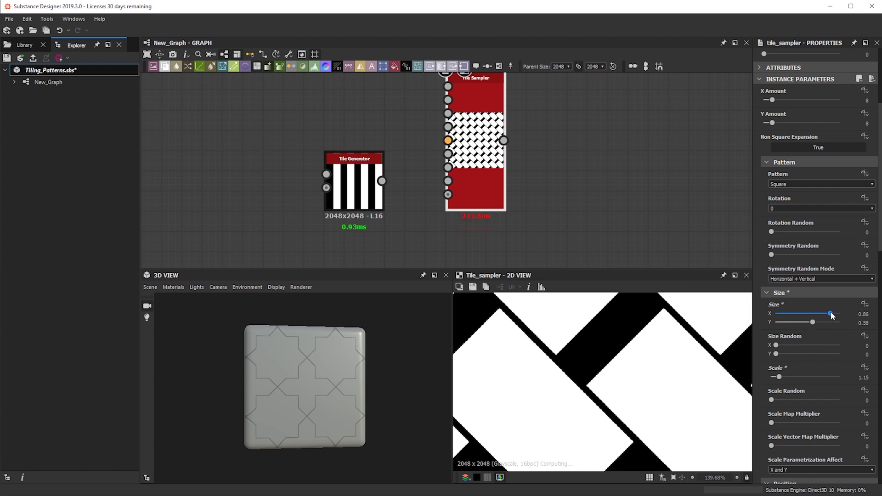
pyautogui.doubleClick(868, 314)
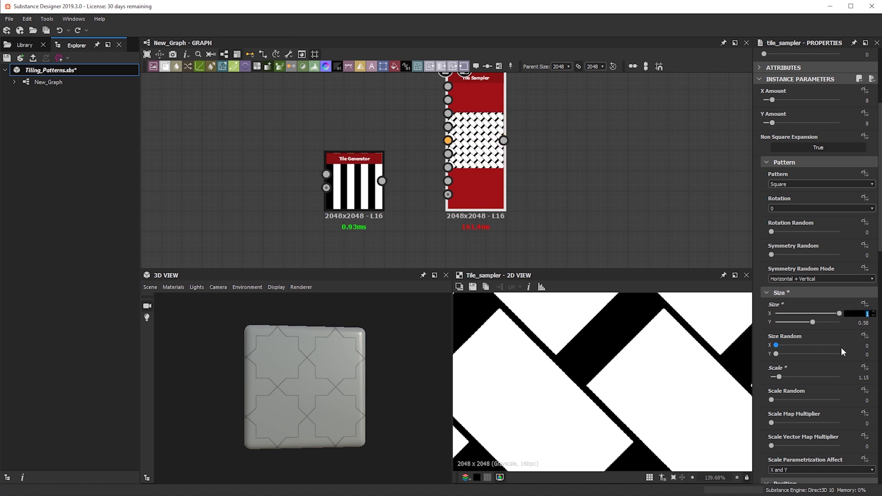
pyautogui.write('2')
pyautogui.press('Return')
pyautogui.moveTo(807, 314); pyautogui.dragTo(796, 316)
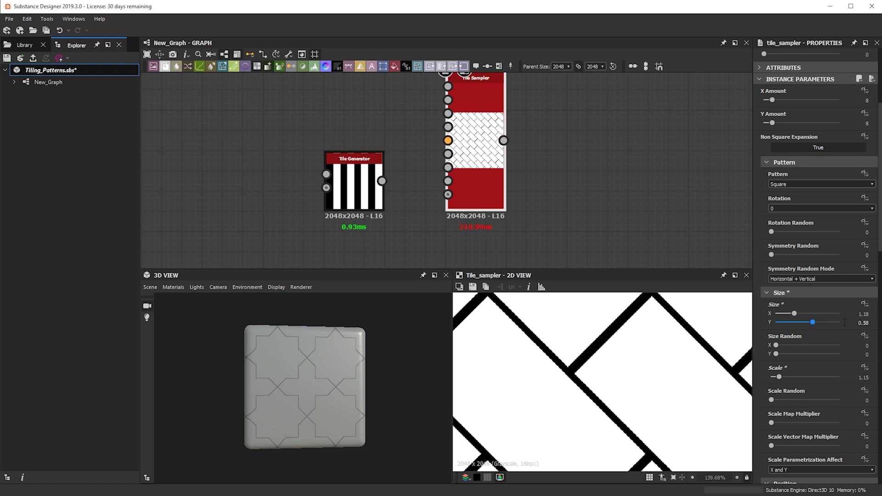
# - Inspect the brick gaps and try Size X values of 1.12 and 1.15 on the Tile Sampler, undoing each change
pyautogui.scroll(-3, 627, 337)
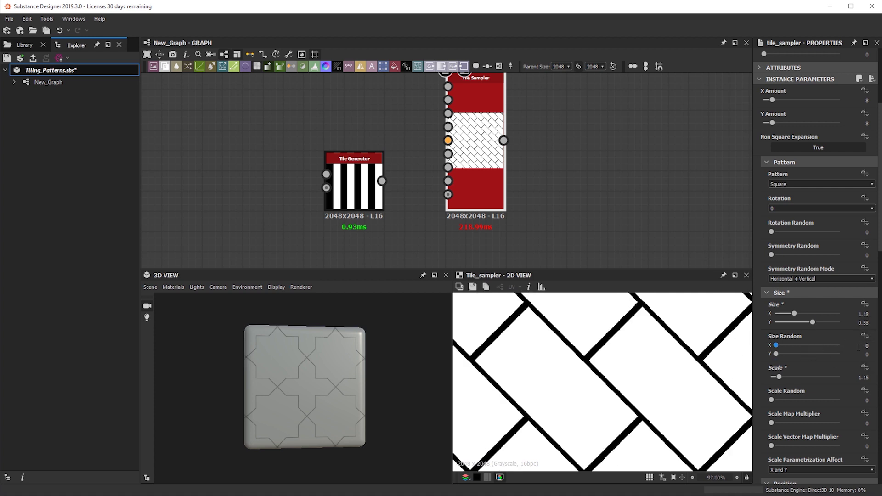
pyautogui.scroll(4, 609, 339)
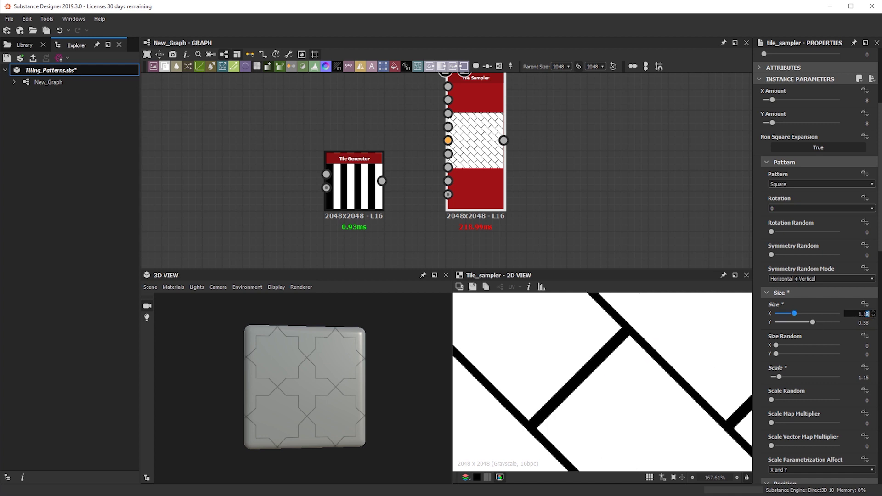
pyautogui.write('2')
pyautogui.press('Return')
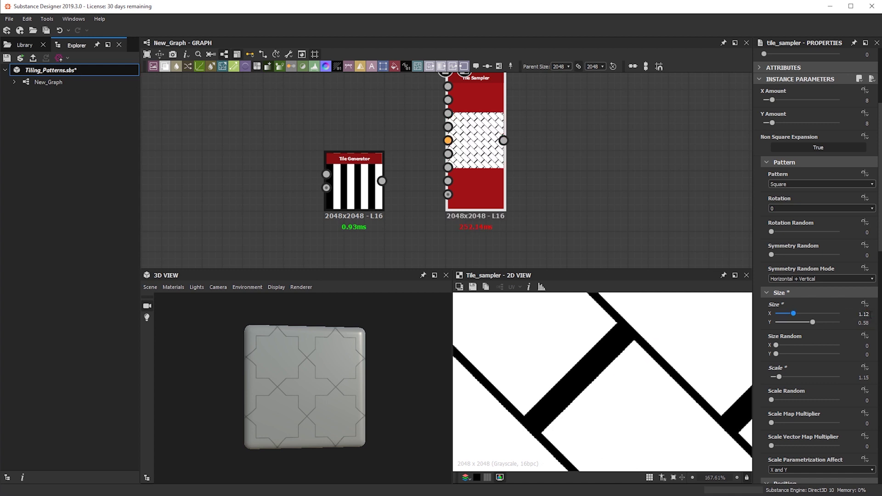
pyautogui.hotkey('ctrl', 'z')
pyautogui.click(866, 314)
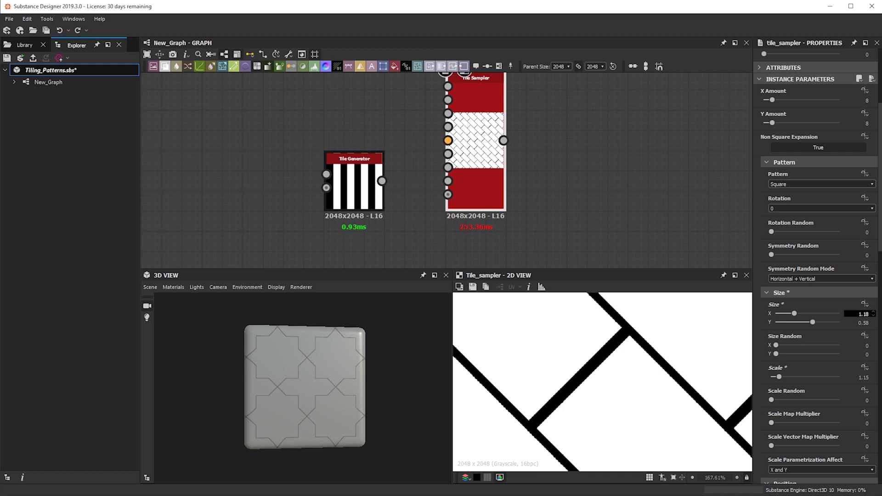
pyautogui.write('5')
pyautogui.press('Return')
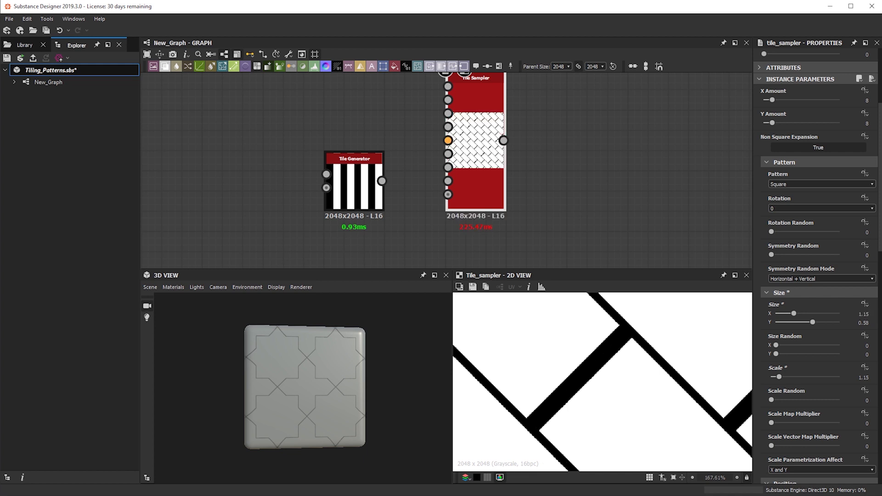
pyautogui.hotkey('ctrl', 'z')
# - Set the Tile Sampler's Size X to 1.2, refine it to 1.19, and check the whole diagonal brick pattern
pyautogui.click(859, 314)
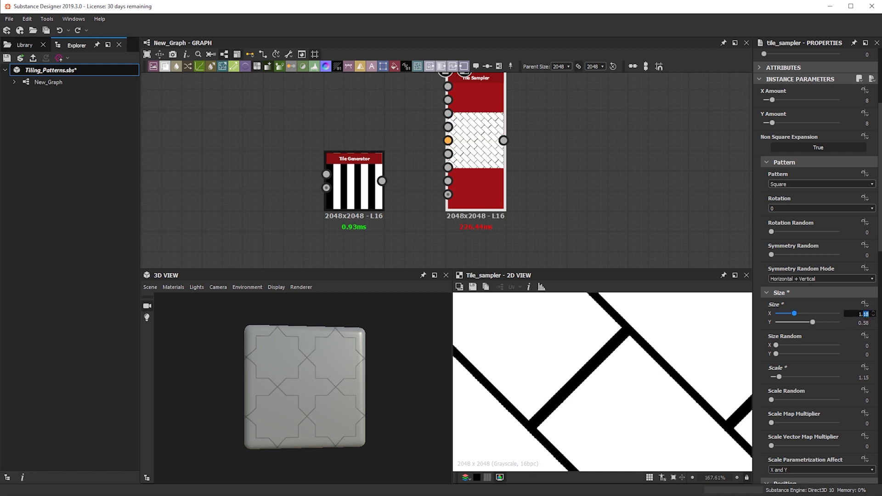
pyautogui.doubleClick(864, 314)
pyautogui.write('1.20')
pyautogui.press('Return')
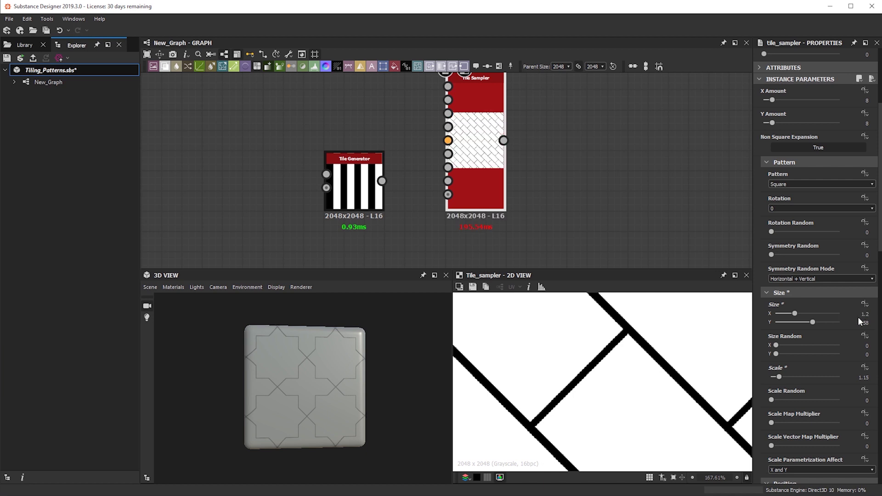
pyautogui.doubleClick(864, 314)
pyautogui.write('1.19')
pyautogui.press('Return')
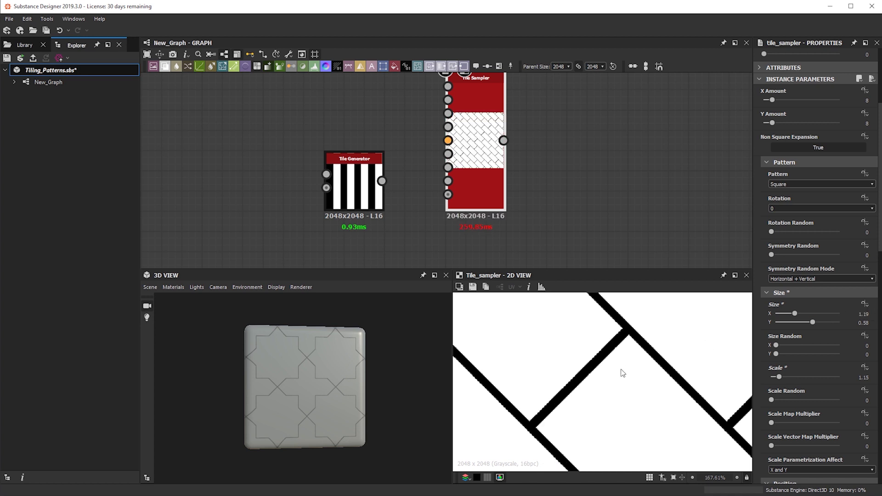
pyautogui.scroll(-5, 621, 374)
pyautogui.scroll(-4, 620, 376)
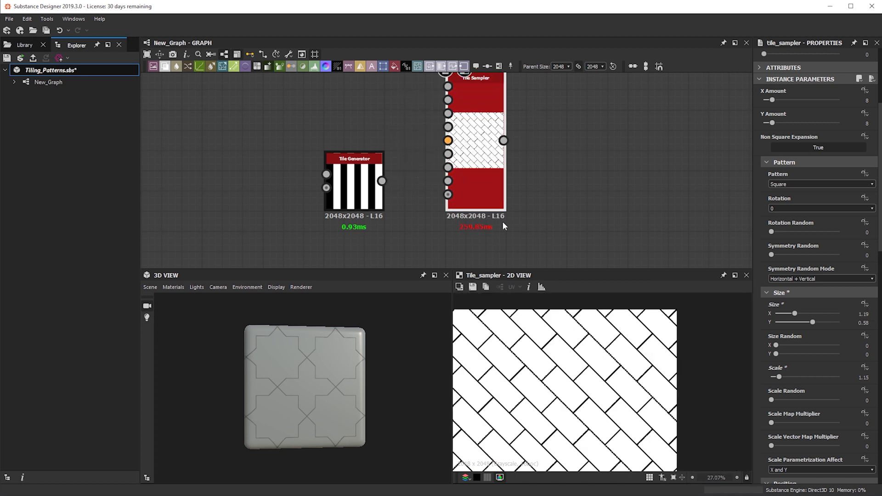
pyautogui.scroll(-2, 542, 359)
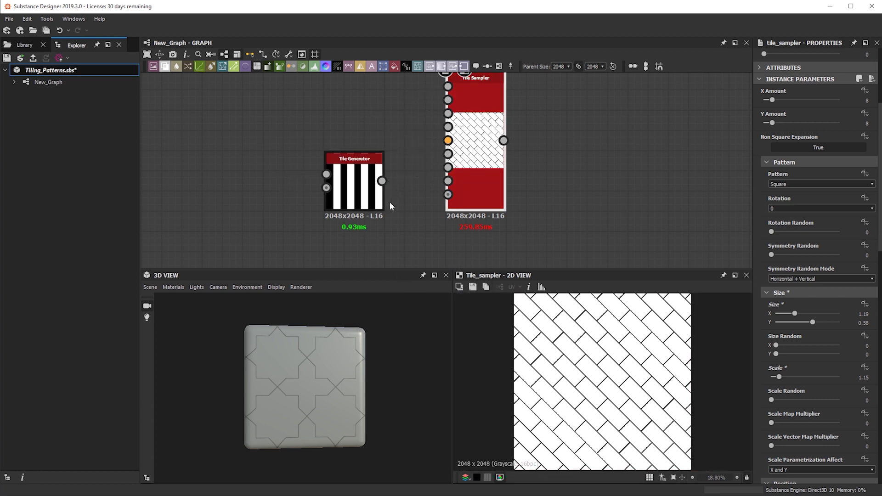
# - Connect the Tile Generator's output to the Tile Sampler's Rotation Map Input and raise the Rotation Map Multiplier to about 0.48
pyautogui.moveTo(383, 183); pyautogui.dragTo(469, 127)
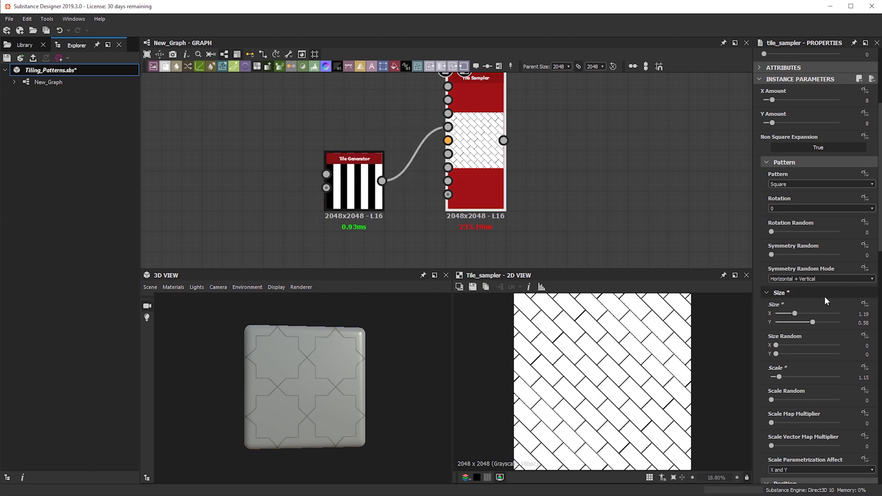
pyautogui.scroll(-7, 807, 258)
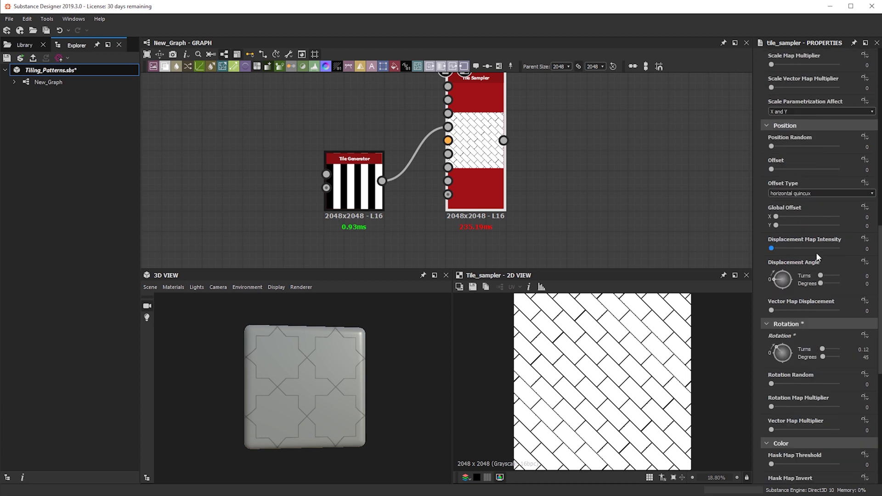
pyautogui.scroll(-2, 808, 303)
pyautogui.scroll(2, 797, 236)
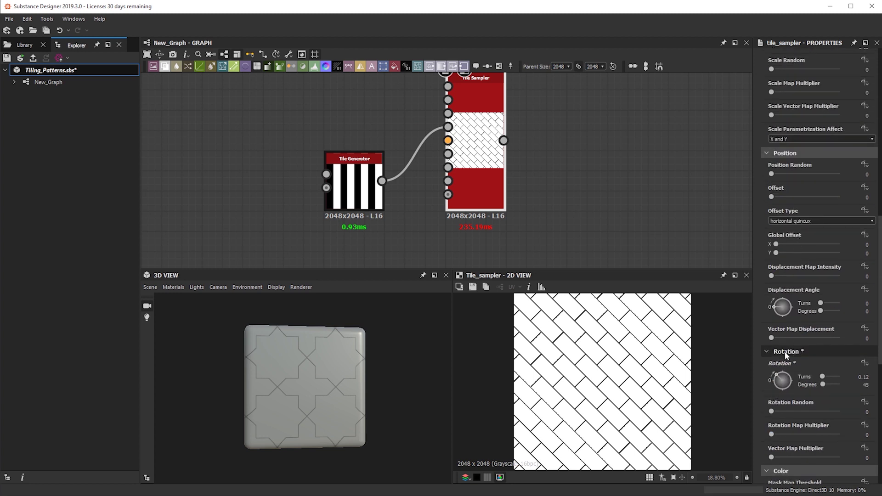
pyautogui.scroll(-1, 785, 315)
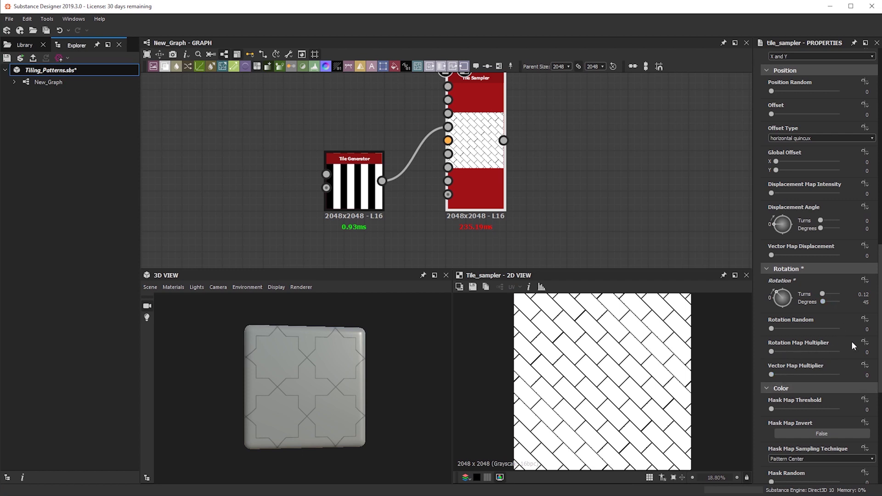
pyautogui.moveTo(773, 352); pyautogui.dragTo(804, 353)
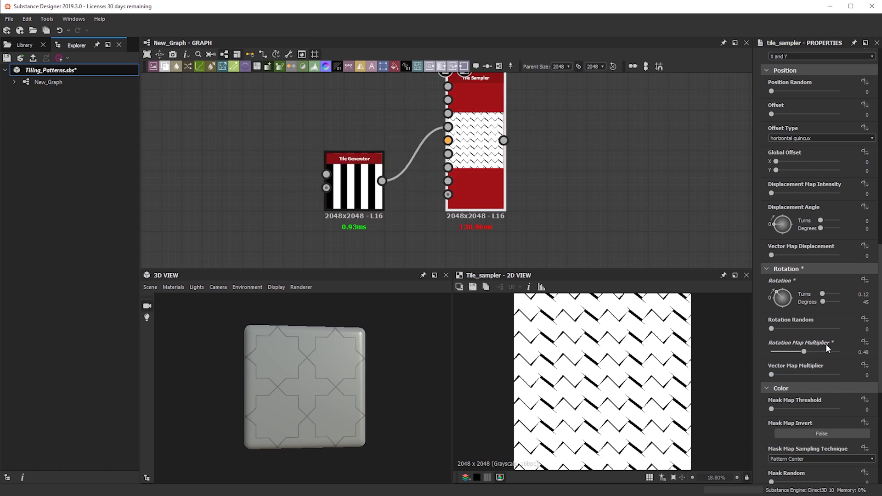
# - Lower the Rotation Map Multiplier through about 0.36 and 0.05, and settle it at 0.26 for a zigzag tile arrangement
pyautogui.moveTo(805, 353); pyautogui.dragTo(796, 353)
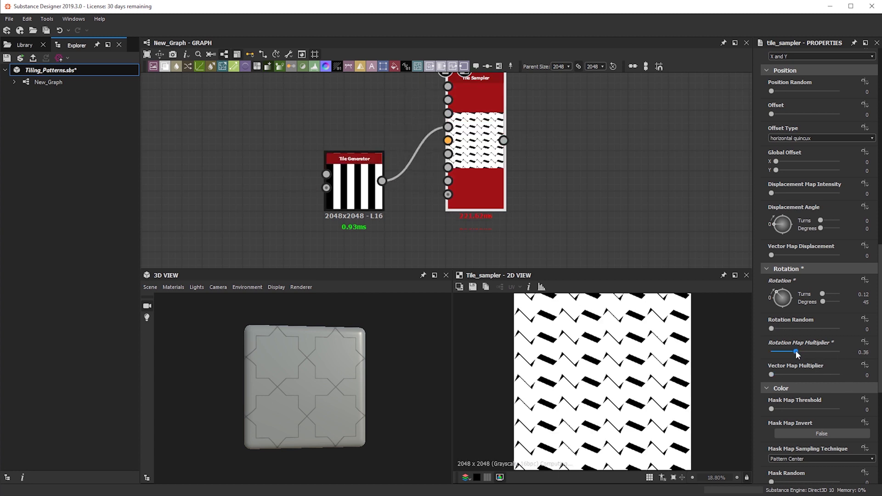
pyautogui.moveTo(796, 353); pyautogui.dragTo(775, 353)
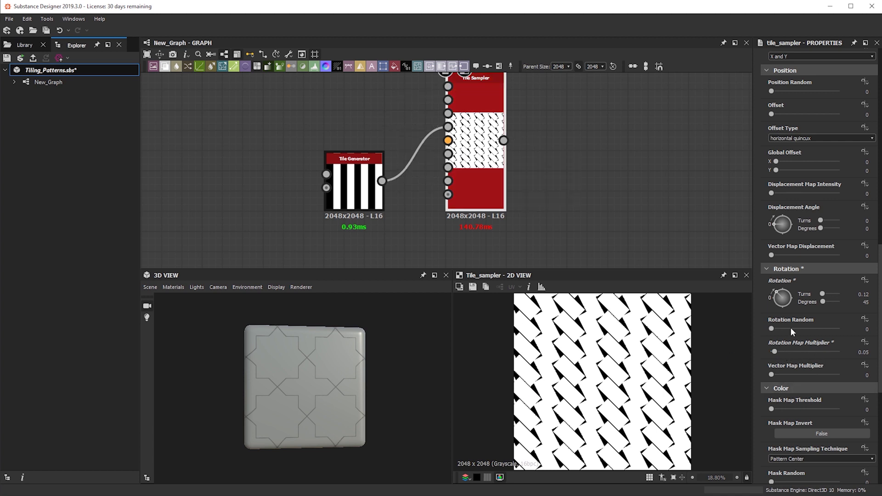
pyautogui.scroll(3, 628, 363)
pyautogui.moveTo(775, 352); pyautogui.dragTo(788, 352)
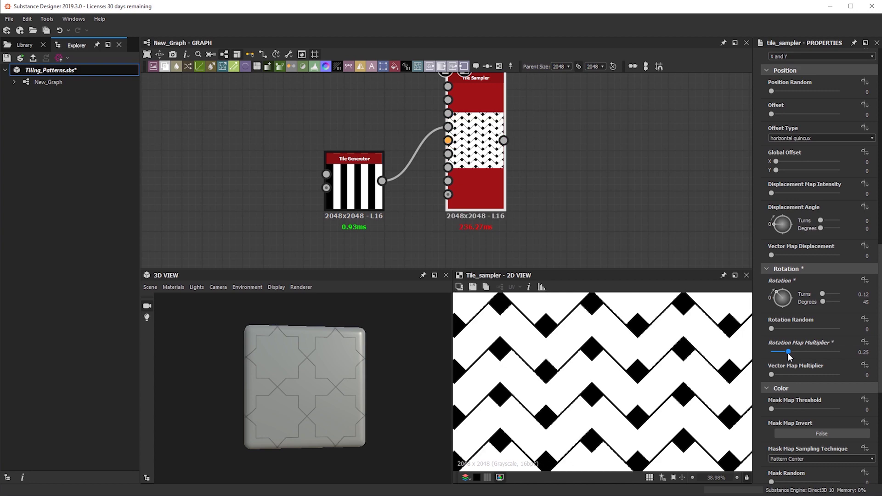
pyautogui.scroll(-5, 602, 377)
pyautogui.scroll(4, 600, 376)
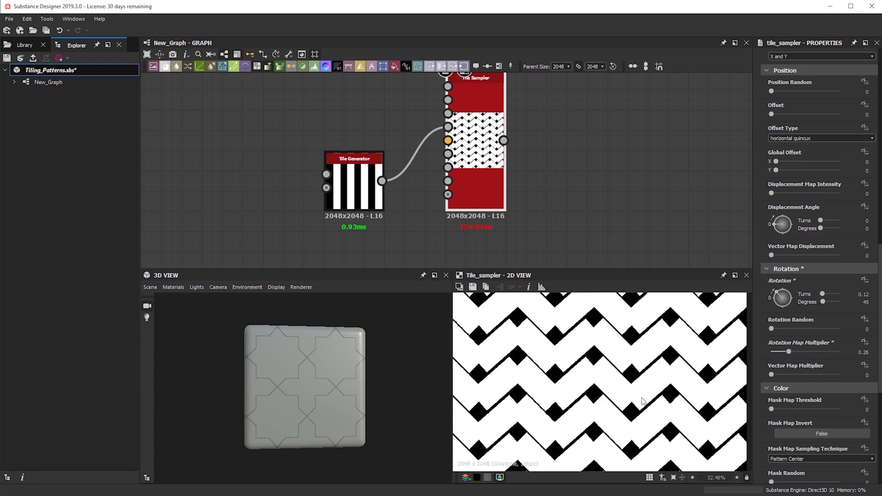
pyautogui.scroll(-1, 667, 213)
pyautogui.scroll(-2, 668, 306)
# - Move all outgoing connections from the Bevel node's Height output to the Tile Sampler's output
pyautogui.moveTo(597, 162); pyautogui.dragTo(505, 211, button='middle')
pyautogui.scroll(-4, 513, 180)
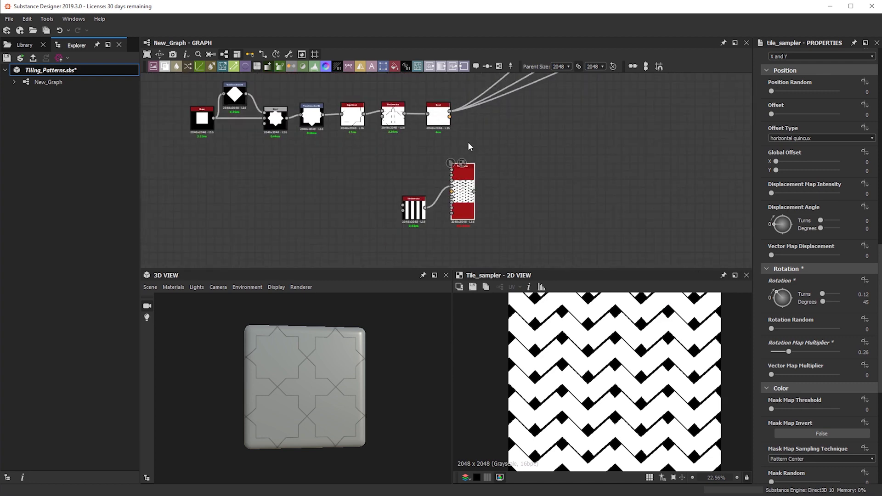
pyautogui.scroll(4, 445, 104)
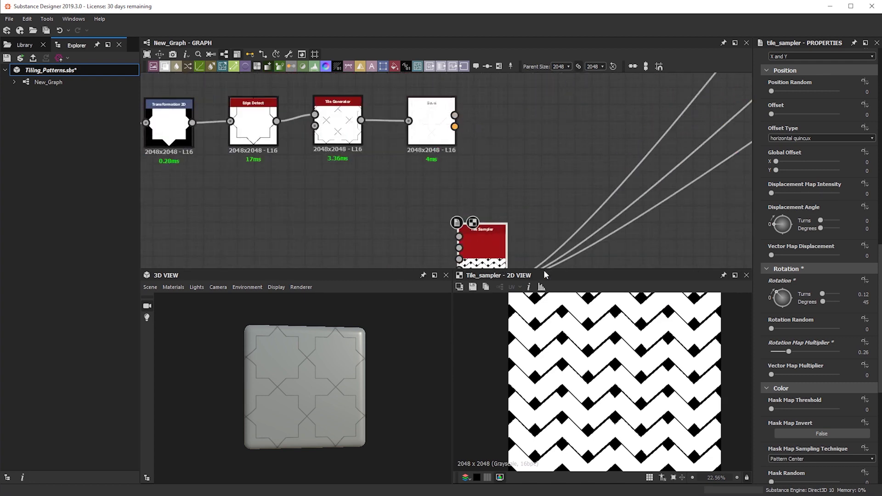
pyautogui.moveTo(263, 431); pyautogui.dragTo(379, 394)
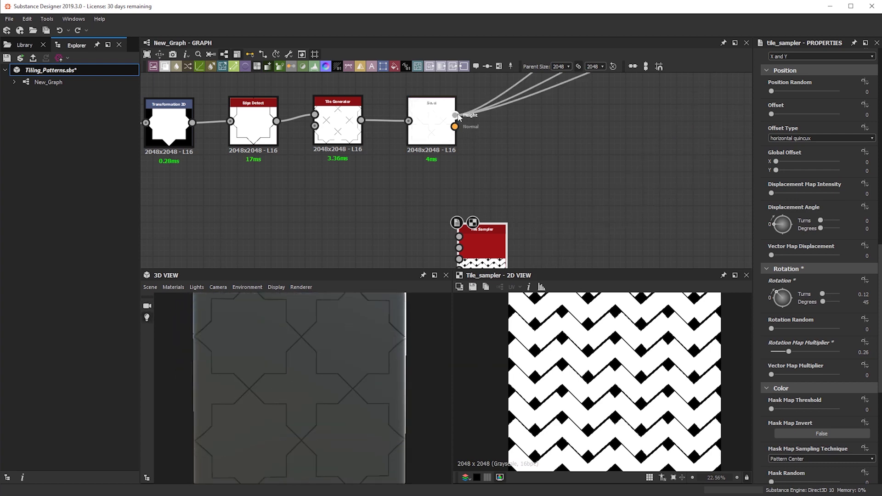
pyautogui.moveTo(558, 246); pyautogui.dragTo(527, 172, button='middle')
pyautogui.scroll(-1, 525, 170)
pyautogui.scroll(-2, 467, 146)
pyautogui.moveTo(467, 145); pyautogui.dragTo(456, 168, button='middle')
pyautogui.scroll(1, 457, 171)
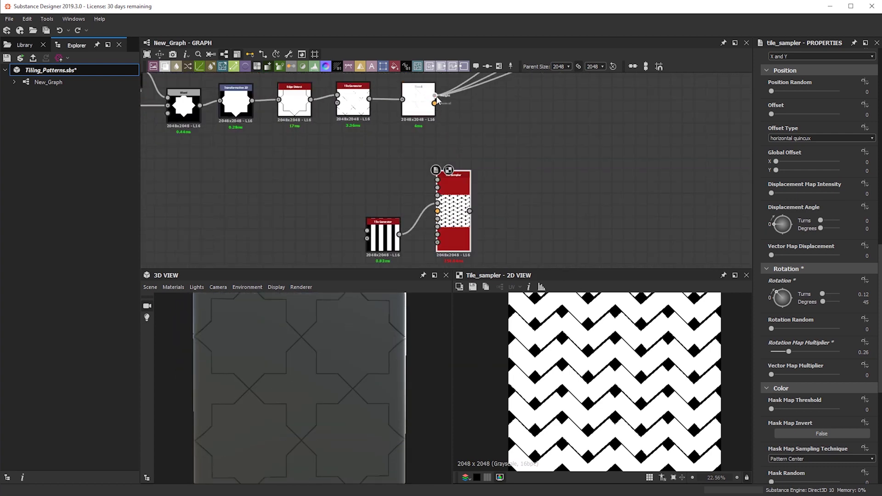
pyautogui.keyDown('shift'); pyautogui.moveTo(436, 97); pyautogui.dragTo(469, 211); pyautogui.keyUp('shift')
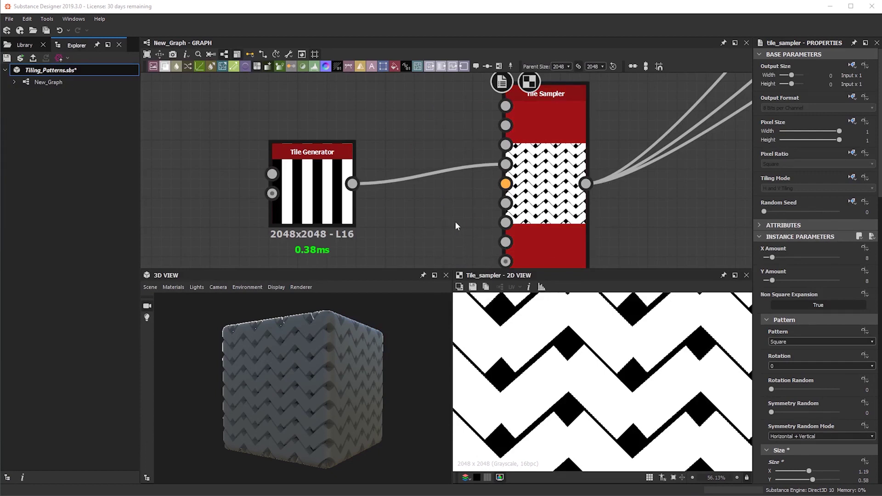
# - Reposition the Tile Generator node and connect its output to the Tile Sampler's Displacement Map Input as well
pyautogui.scroll(-3, 561, 341)
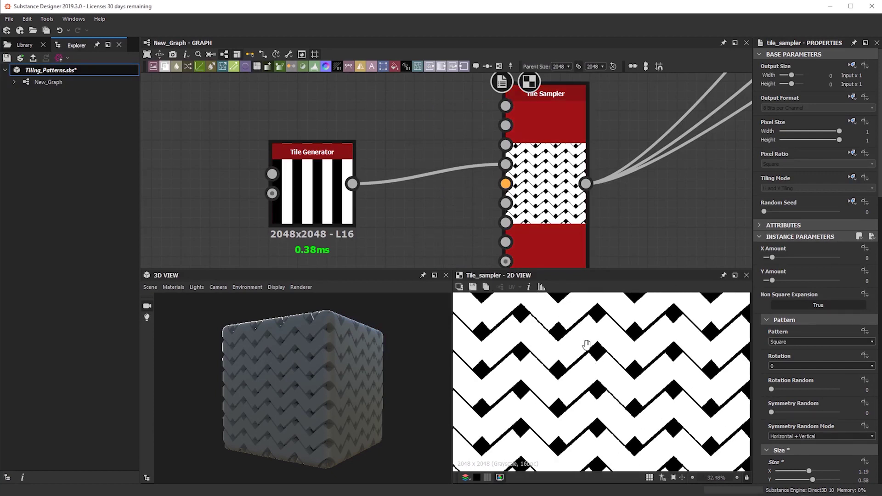
pyautogui.moveTo(586, 344); pyautogui.dragTo(559, 355, button='middle')
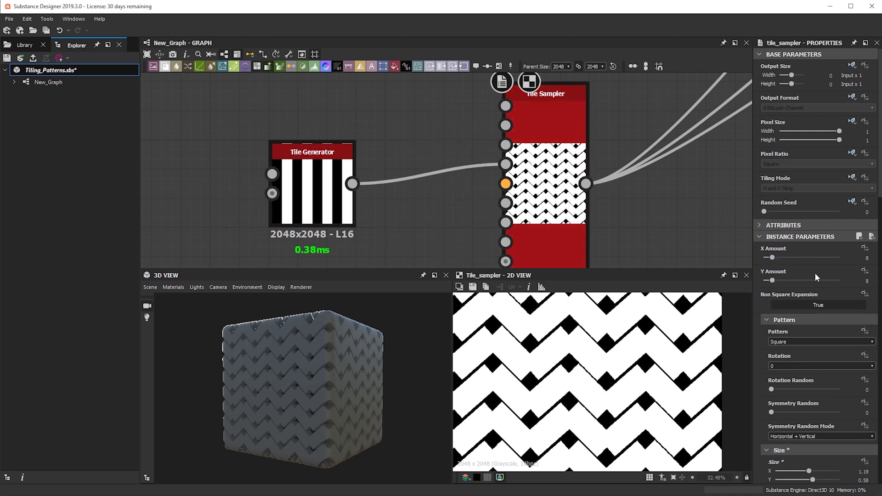
pyautogui.scroll(-4, 813, 278)
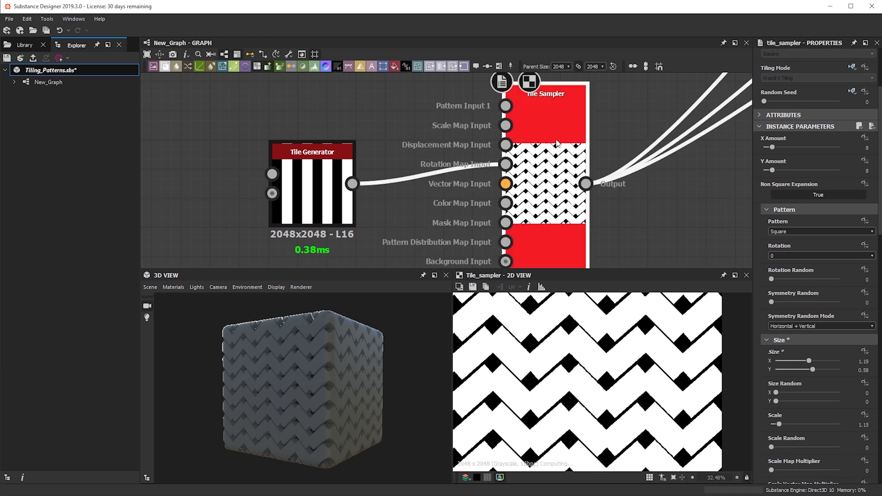
pyautogui.scroll(-9, 802, 304)
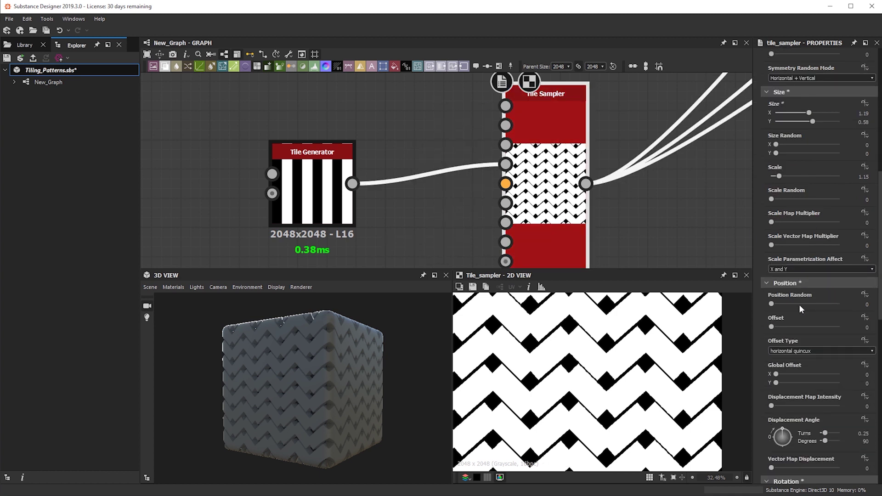
pyautogui.scroll(-6, 798, 304)
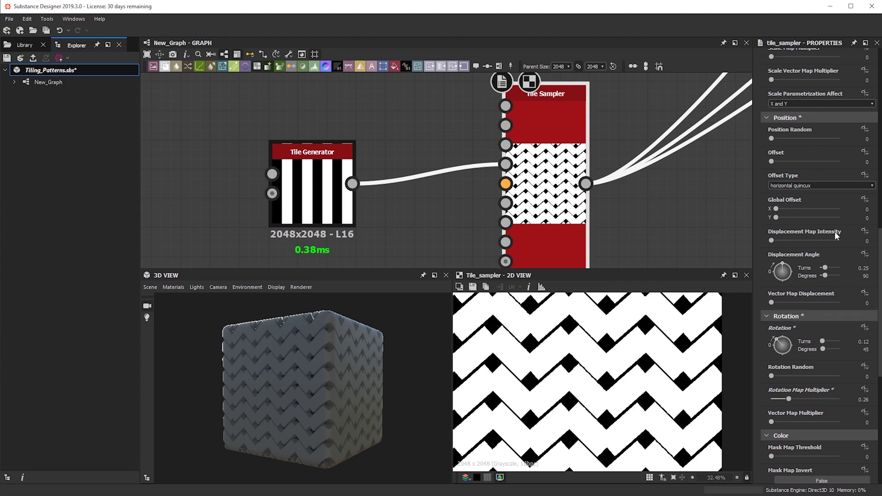
pyautogui.moveTo(778, 237); pyautogui.dragTo(758, 238)
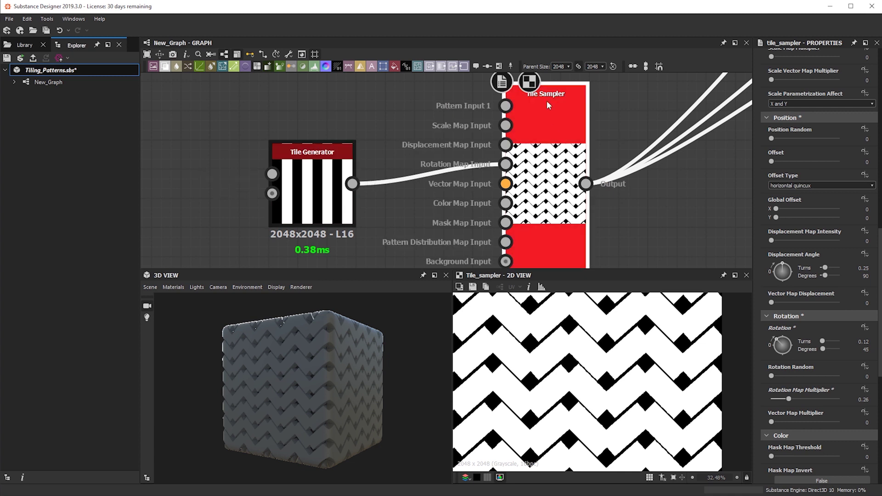
pyautogui.moveTo(311, 195); pyautogui.dragTo(311, 224)
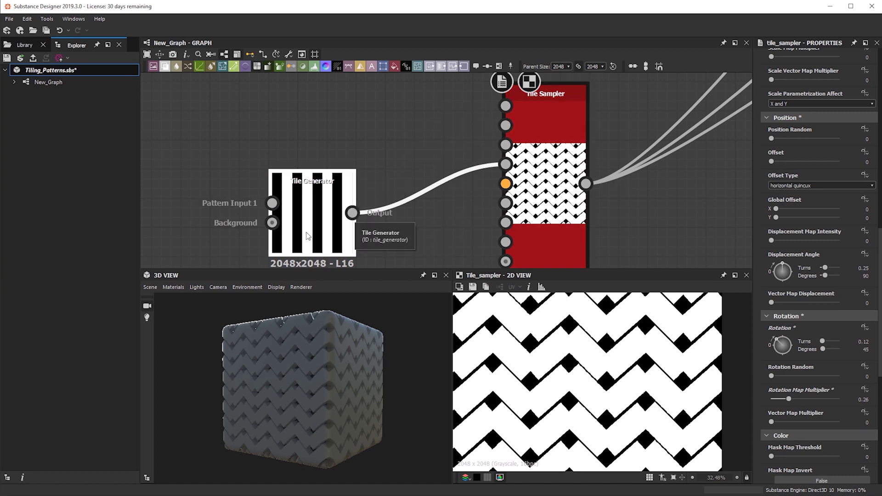
pyautogui.moveTo(352, 214); pyautogui.dragTo(505, 145)
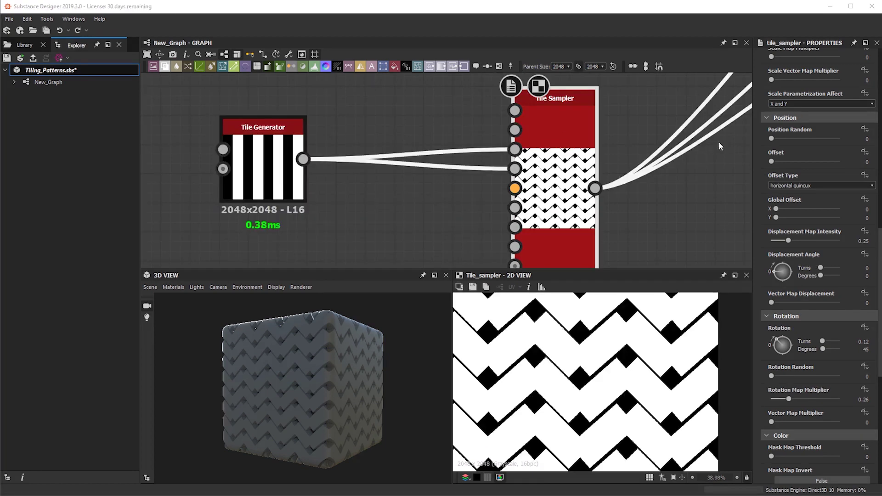
# - Set the Tile Sampler's Displacement Map Intensity to 0 and bring it back to 0.25
pyautogui.scroll(2, 787, 163)
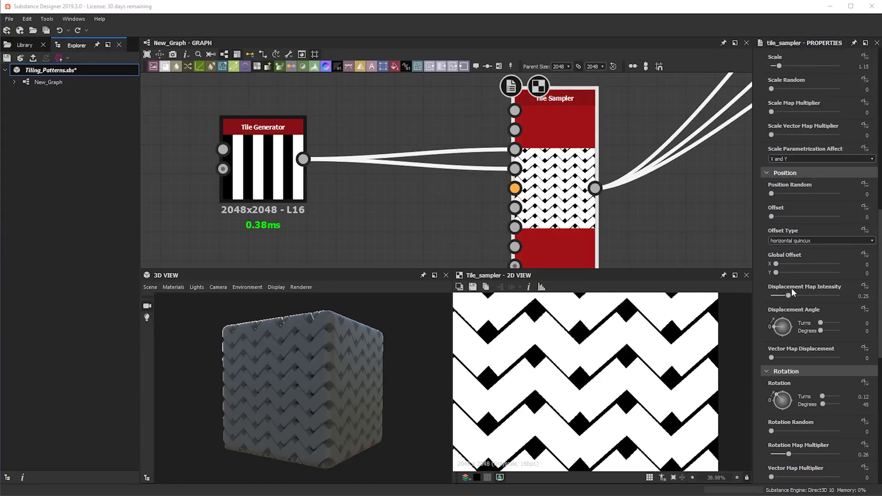
pyautogui.click(860, 296)
pyautogui.write('0')
pyautogui.press('Return')
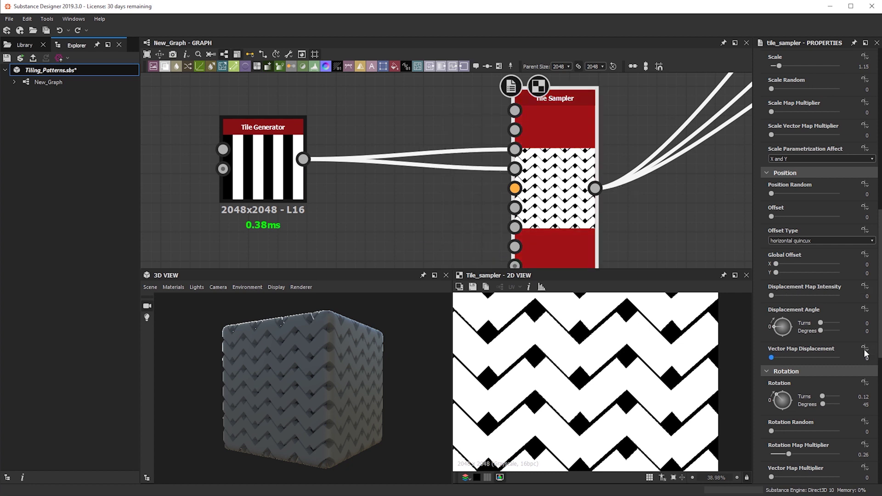
pyautogui.moveTo(775, 295); pyautogui.dragTo(787, 297)
# - Adjust the Tile Sampler's Displacement Angle and enter 25 for its turns
pyautogui.moveTo(775, 330); pyautogui.dragTo(784, 319)
pyautogui.doubleClick(866, 323)
pyautogui.write('25')
pyautogui.press('Return')
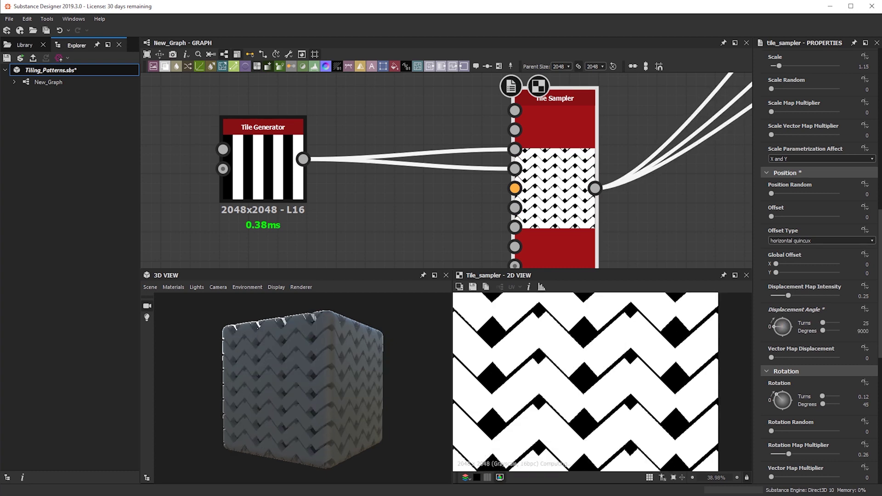
# - Undo the 25-turn Displacement Angle entry and set the Tile Sampler's Displacement Angle to 0.25 turns
pyautogui.hotkey('ctrl', 'z')
pyautogui.doubleClick(866, 324)
pyautogui.press('BackSpace')
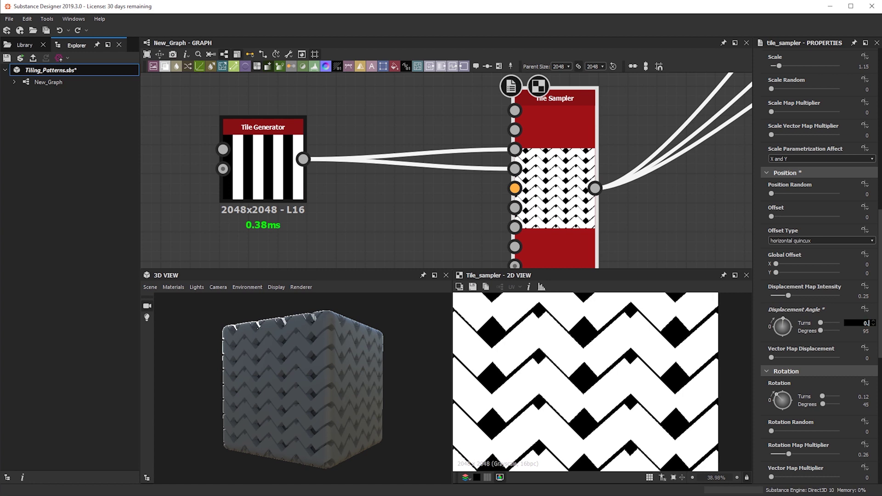
pyautogui.press('Return')
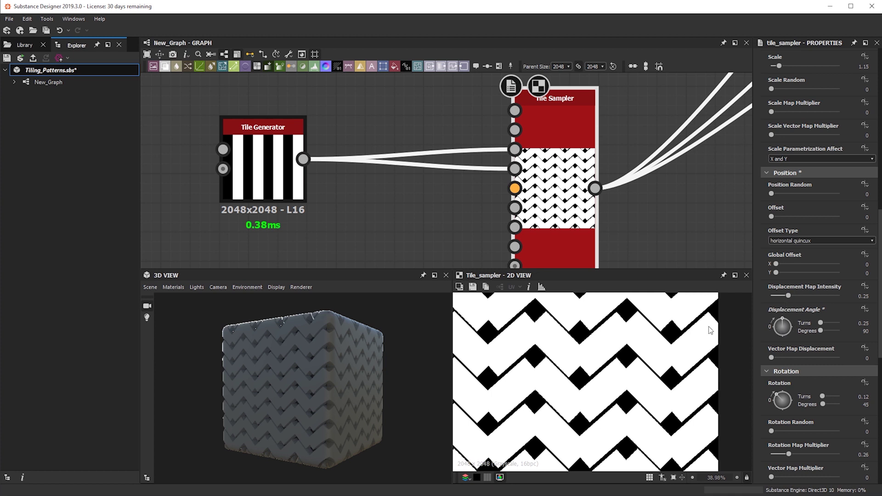
# - Raise the Tile Sampler's Displacement Map Intensity to 0.31 and check the tile gaps in the 3D and 2D views
pyautogui.moveTo(784, 298); pyautogui.dragTo(792, 295)
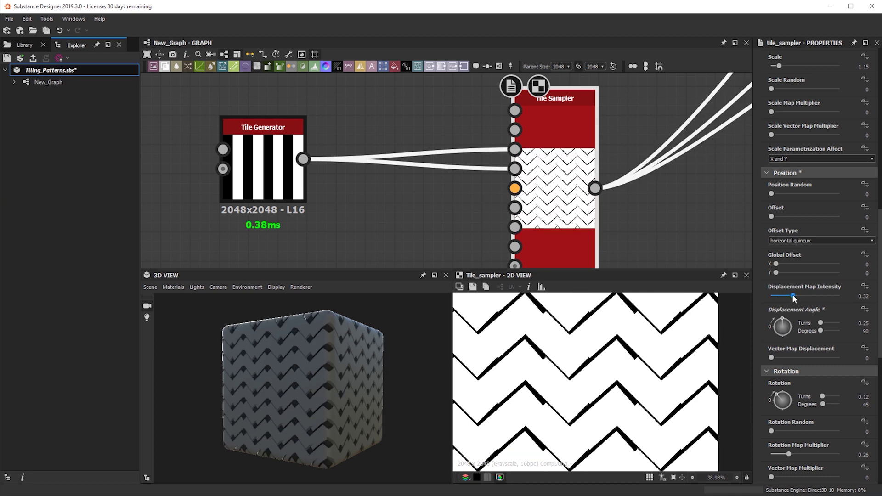
pyautogui.moveTo(792, 295); pyautogui.dragTo(792, 295)
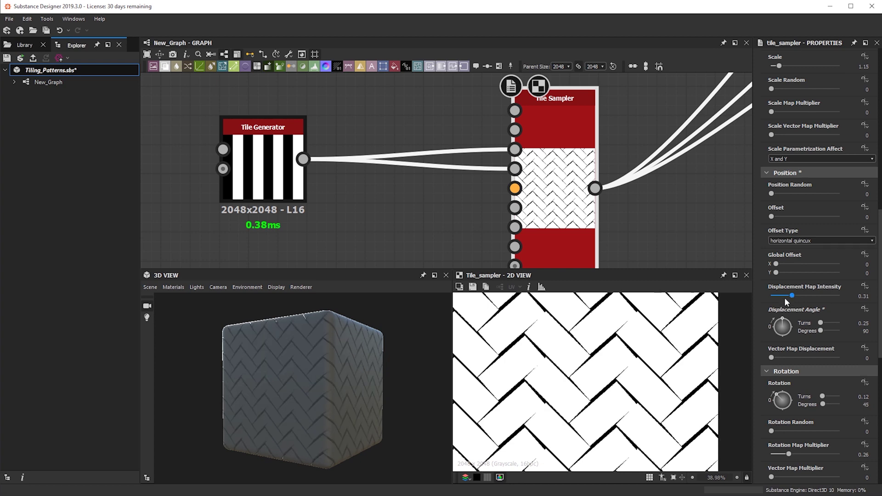
pyautogui.scroll(3, 328, 379)
pyautogui.moveTo(321, 373); pyautogui.dragTo(403, 385)
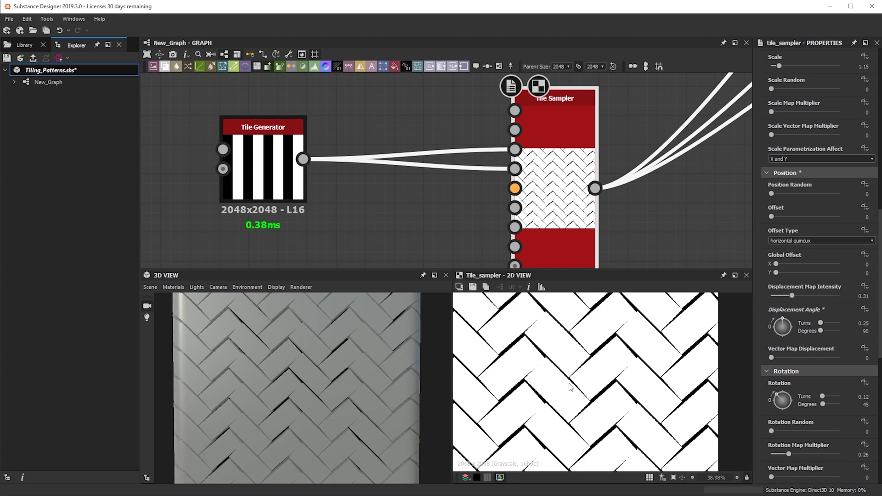
pyautogui.scroll(2, 630, 391)
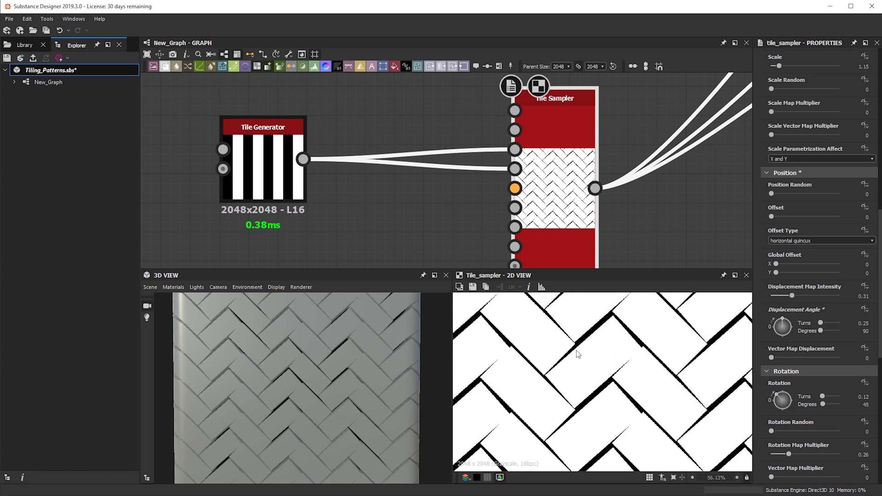
pyautogui.scroll(-5, 645, 396)
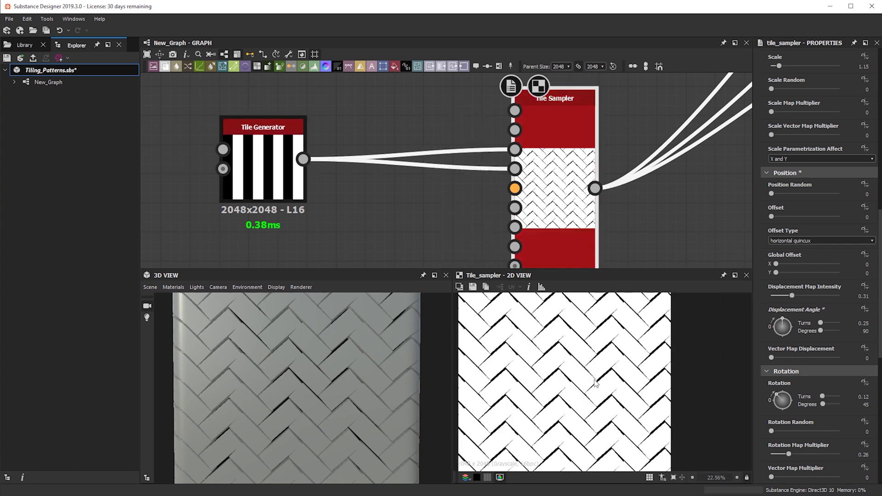
pyautogui.scroll(4, 589, 399)
pyautogui.scroll(1, 590, 400)
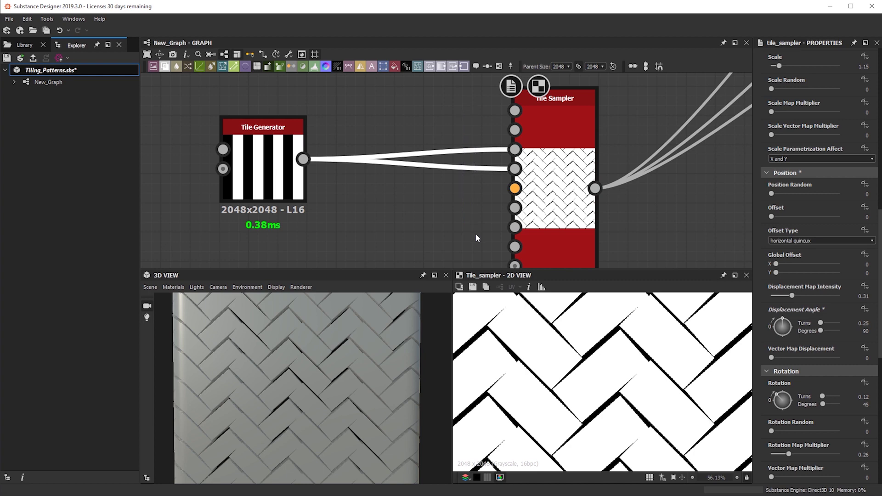
# - Remove both Tile Generator connections from the Tile Sampler to inspect the plain diagonal pattern, and restore them
pyautogui.press('Delete')
pyautogui.click(552, 171)
pyautogui.scroll(5, 619, 369)
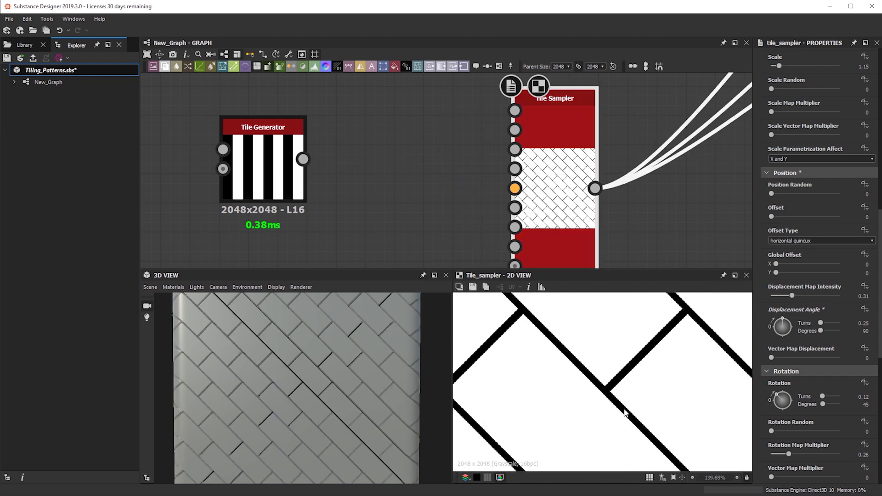
pyautogui.scroll(-6, 689, 340)
pyautogui.scroll(3, 671, 367)
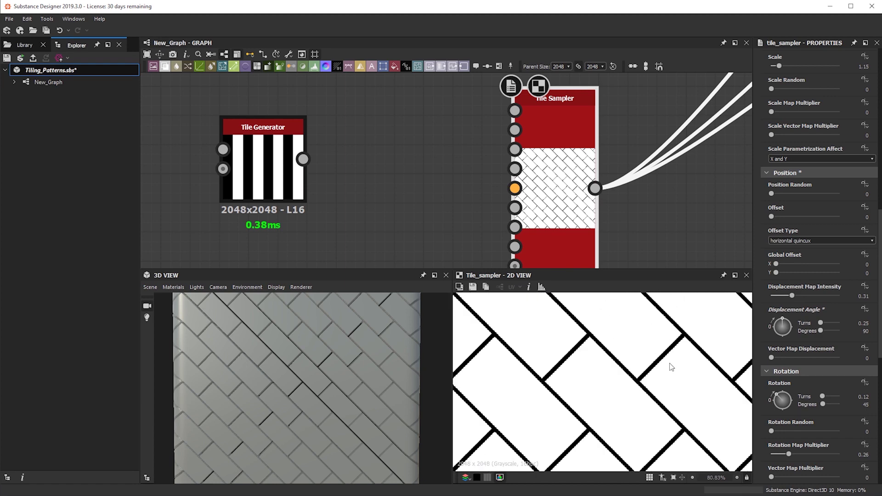
pyautogui.hotkey('ctrl', 'y')
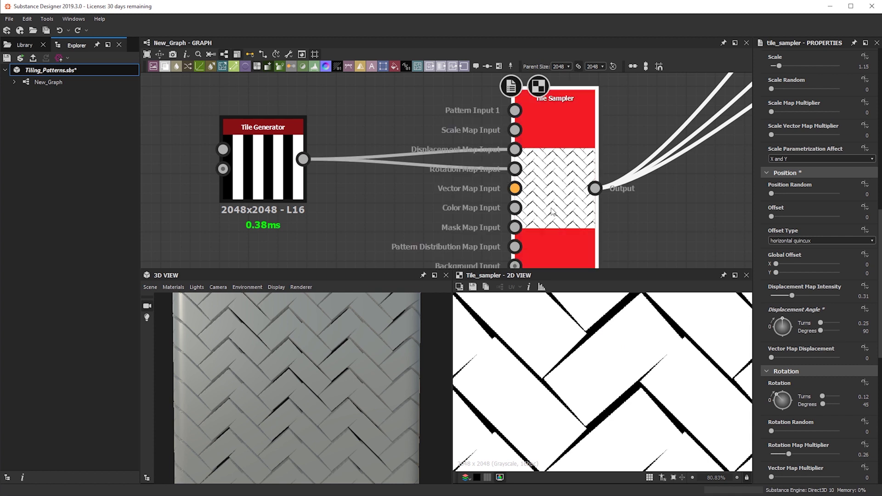
# - Try a Rotation Map Multiplier of 0.25 on the Tile Sampler and undo it
pyautogui.scroll(-3, 809, 363)
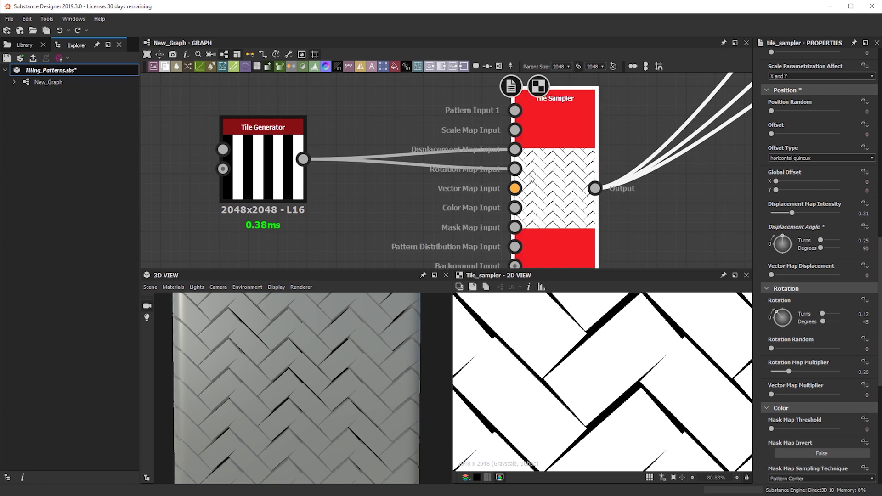
pyautogui.moveTo(791, 375); pyautogui.dragTo(790, 375)
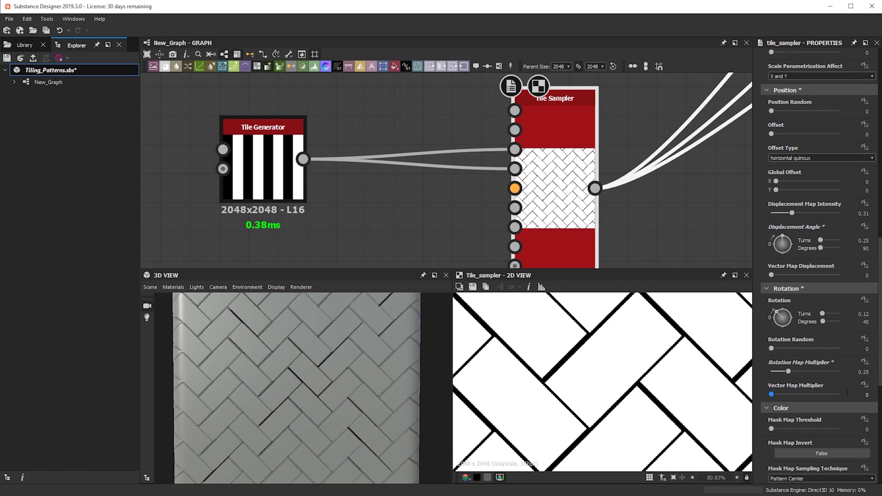
pyautogui.hotkey('ctrl', 'z')
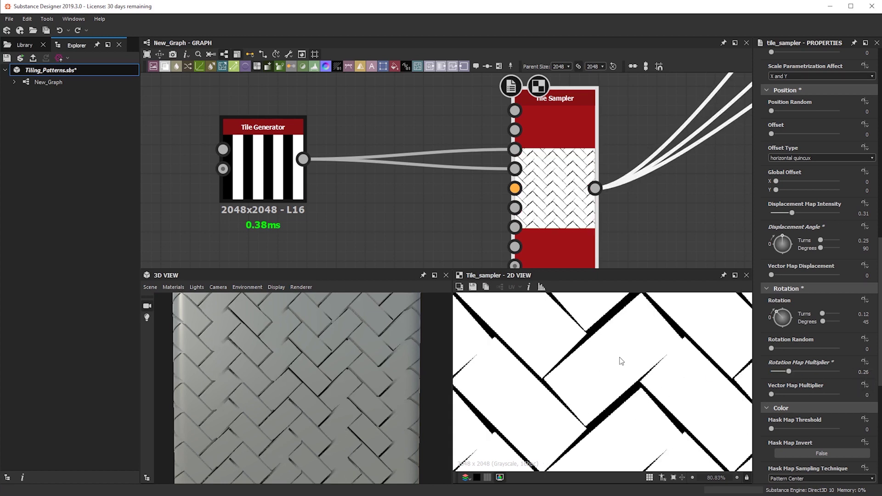
# - Inspect the cube's tiles from other angles and set the Tile Sampler's Rotation Map Multiplier to 0.25
pyautogui.moveTo(269, 370); pyautogui.dragTo(389, 385)
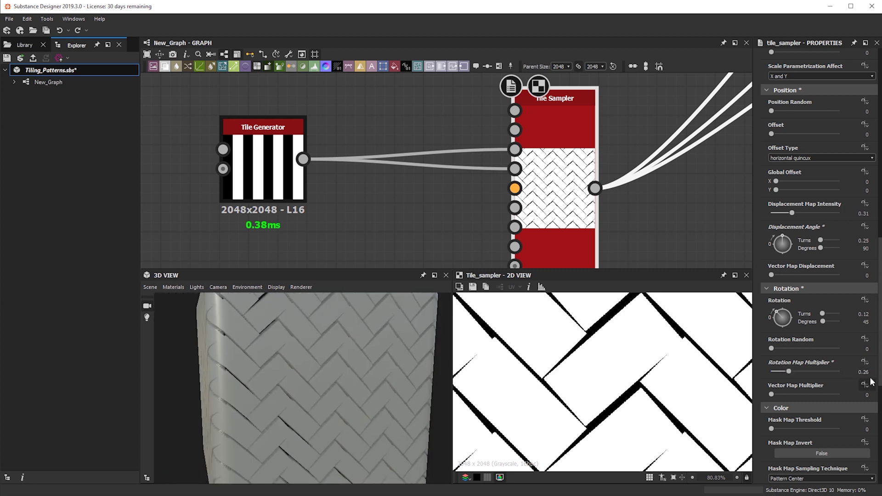
pyautogui.moveTo(428, 376); pyautogui.dragTo(337, 417)
pyautogui.scroll(-5, 385, 377)
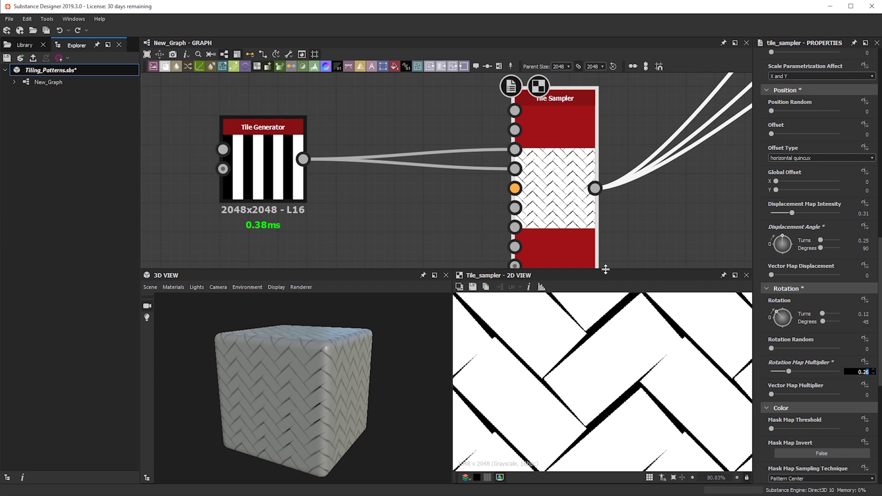
pyautogui.press('Return')
pyautogui.scroll(-3, 655, 367)
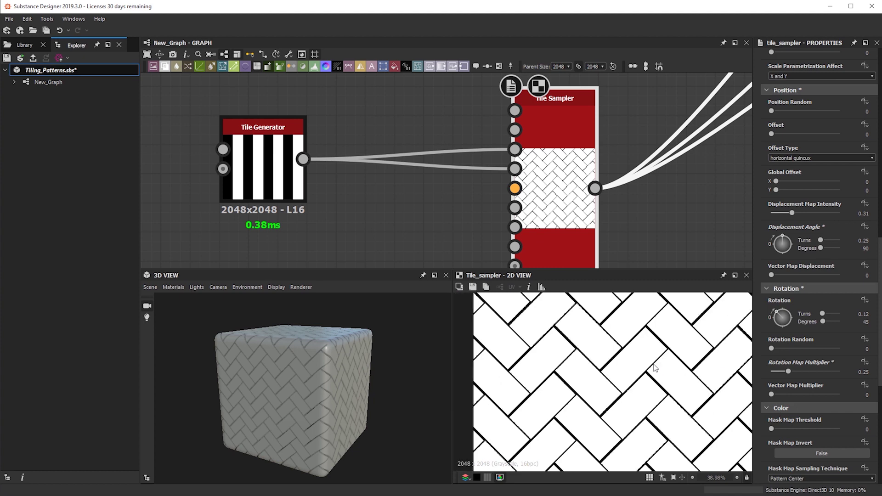
# - Try a Displacement Map Intensity of 0.32 on the Tile Sampler and undo it
pyautogui.scroll(3, 655, 368)
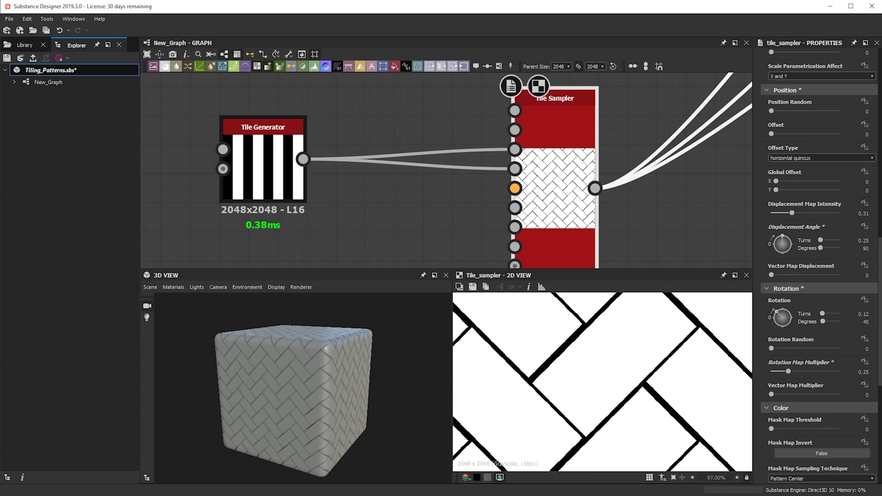
pyautogui.moveTo(865, 214); pyautogui.dragTo(880, 218)
pyautogui.write('2')
pyautogui.press('Return')
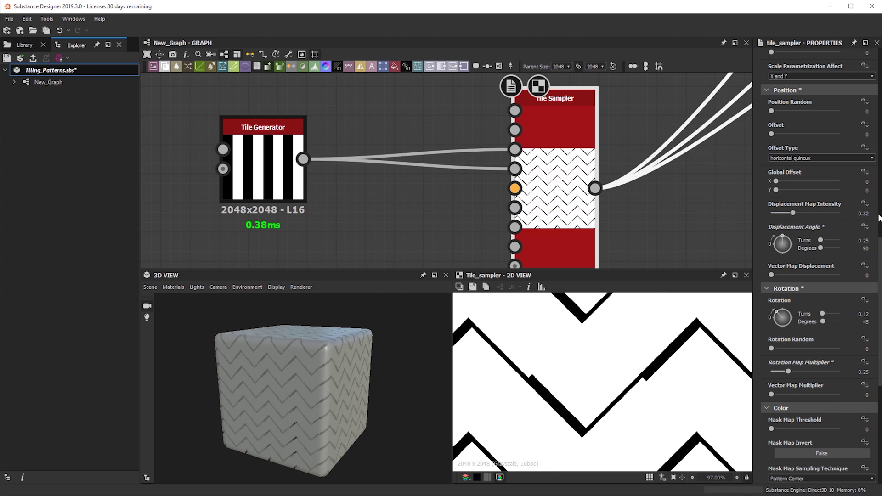
pyautogui.hotkey('ctrl', 'z')
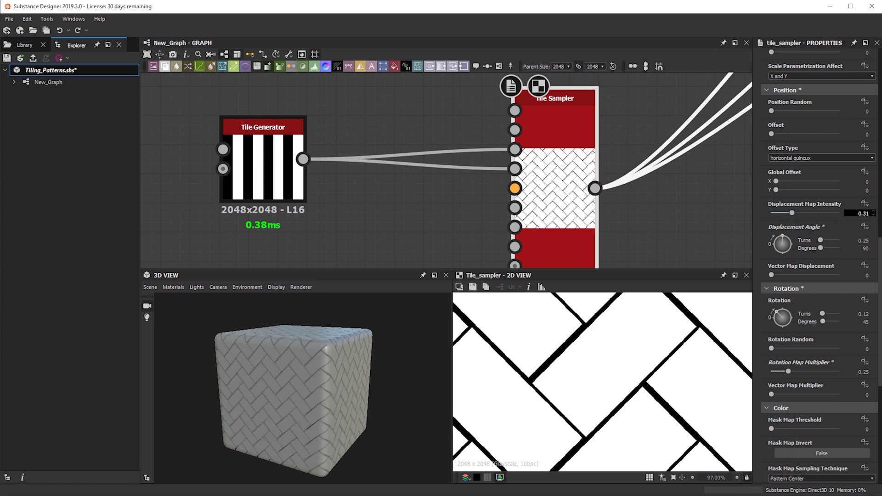
# - Set the Tile Sampler's Displacement Map Intensity to 0.315, refine it to 0.312 and check the gaps in the 2D view
pyautogui.press('Return')
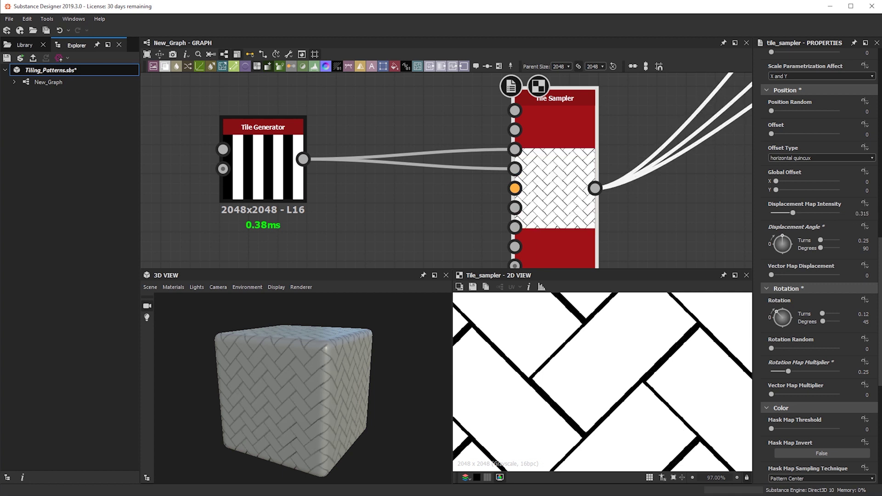
pyautogui.click(867, 214)
pyautogui.press('BackSpace')
pyautogui.write('2')
pyautogui.press('Return')
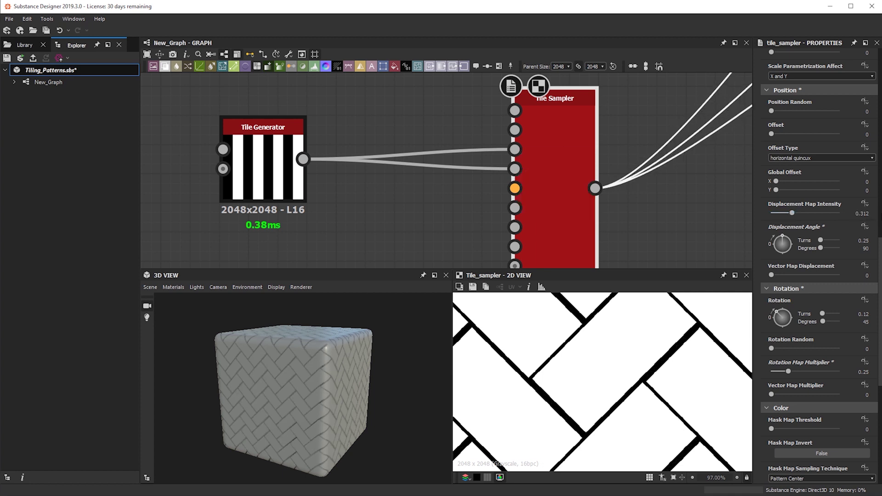
pyautogui.scroll(-8, 572, 315)
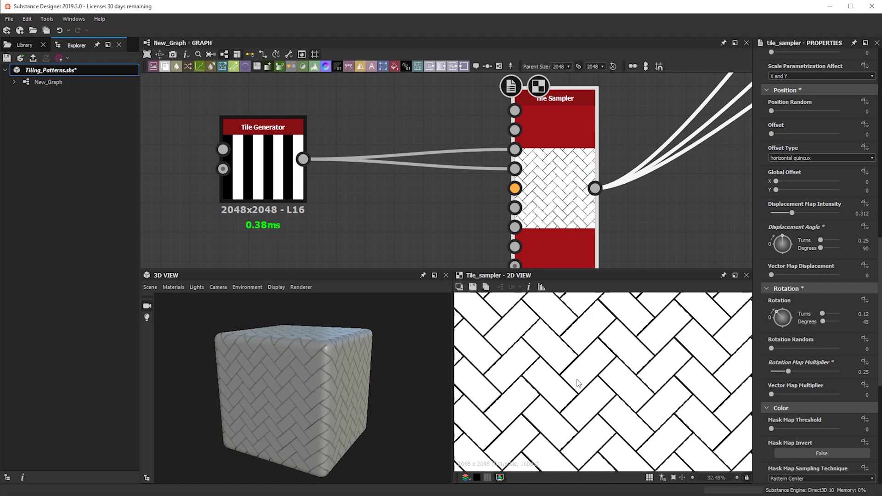
pyautogui.scroll(4, 614, 409)
pyautogui.scroll(-2, 569, 381)
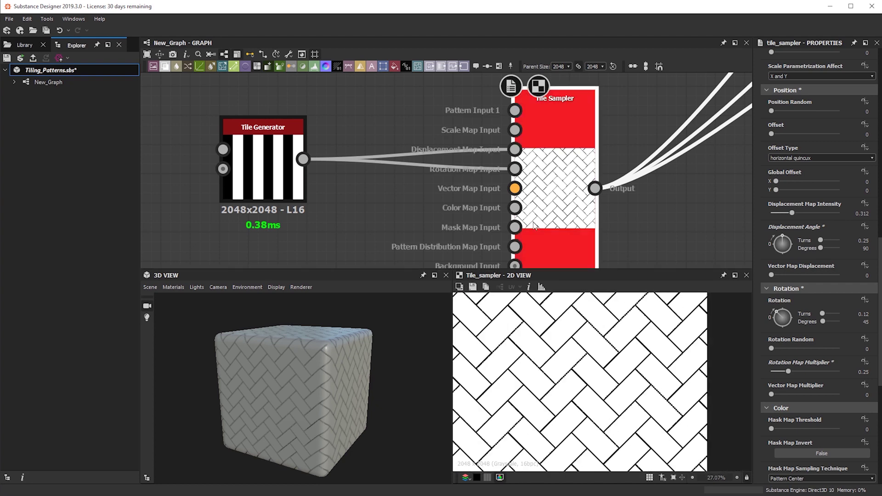
# - Examine the herringbone on the relit cube and compare the Tile Sampler setup with the earlier Blend-based pattern in the graph
pyautogui.scroll(-8, 515, 212)
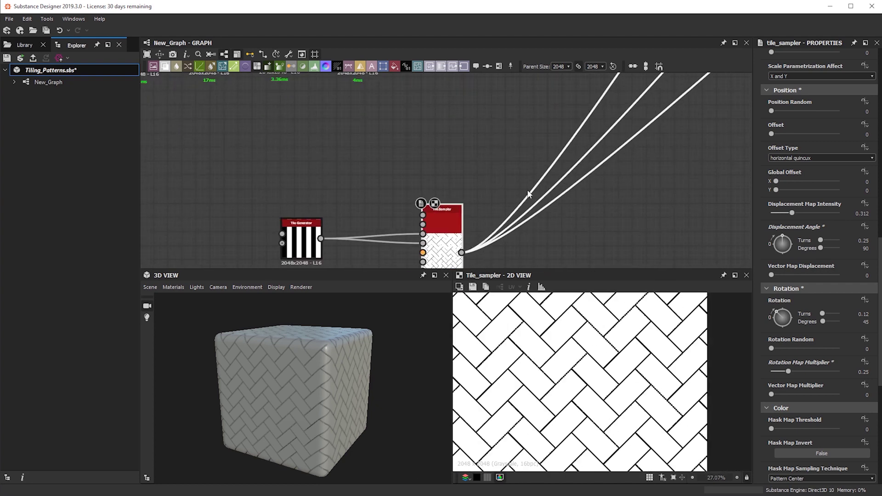
pyautogui.moveTo(395, 377)
pyautogui.mouseDown()
pyautogui.moveTo(257, 462)
pyautogui.moveTo(396, 435)
pyautogui.moveTo(371, 363)
pyautogui.moveTo(398, 369)
pyautogui.mouseUp()
pyautogui.keyDown('ctrl'); pyautogui.keyDown('shift'); pyautogui.moveTo(398, 367); pyautogui.dragTo(310, 339, button='right'); pyautogui.keyUp('shift'); pyautogui.keyUp('ctrl')
pyautogui.scroll(-3, 453, 202)
pyautogui.moveTo(456, 241); pyautogui.dragTo(450, 308, button='middle')
pyautogui.scroll(5, 456, 171)
pyautogui.moveTo(412, 78); pyautogui.dragTo(451, 208, button='middle')
pyautogui.scroll(3, 454, 214)
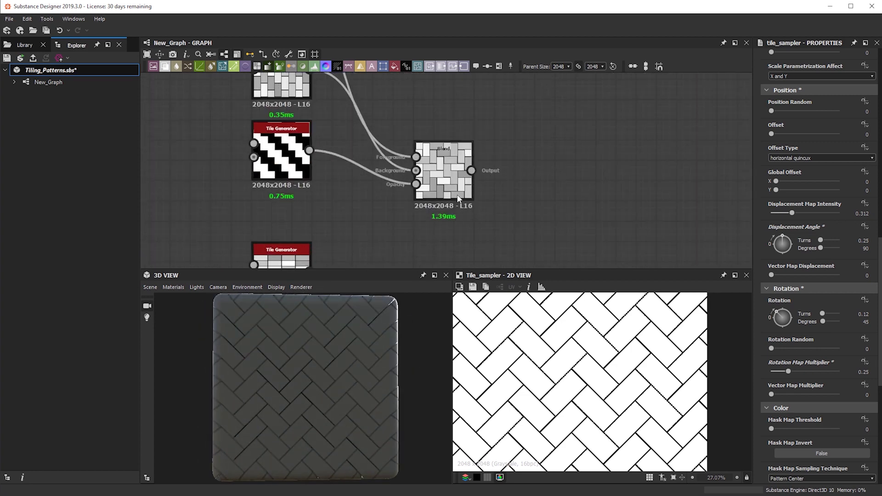
pyautogui.scroll(1, 460, 203)
pyautogui.scroll(-3, 529, 206)
pyautogui.scroll(-3, 537, 217)
pyautogui.moveTo(537, 261); pyautogui.dragTo(511, 68, button='middle')
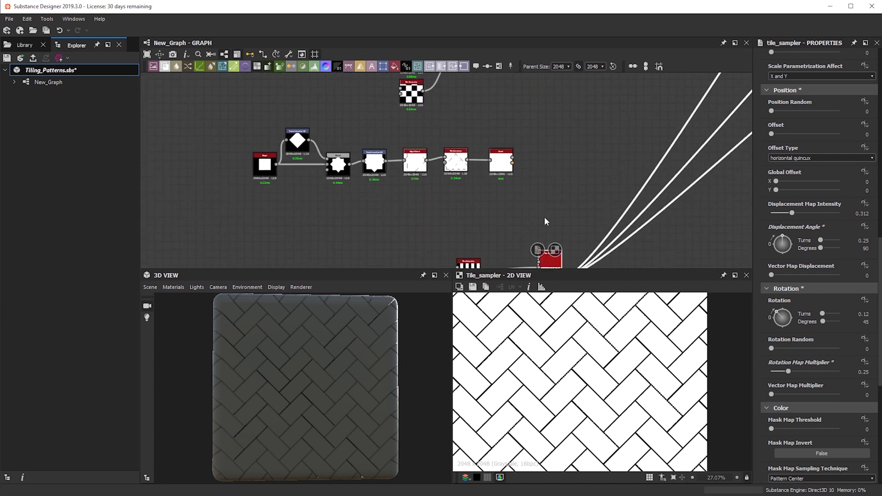
pyautogui.moveTo(546, 221); pyautogui.dragTo(542, 147, button='middle')
pyautogui.moveTo(545, 221); pyautogui.dragTo(500, 172)
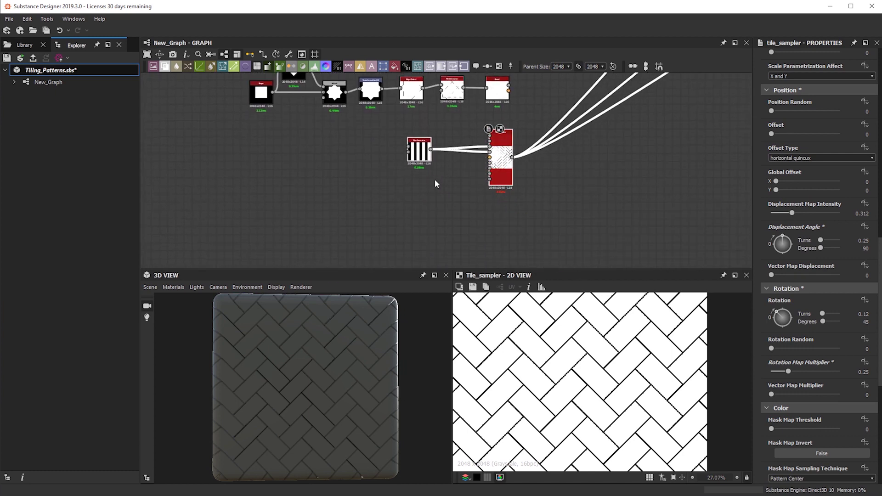
# - Connect a new Transformation 2D node to the Blend node's output and rotate the pattern 45 degrees
pyautogui.moveTo(436, 183); pyautogui.dragTo(442, 251, button='middle')
pyautogui.moveTo(446, 146); pyautogui.dragTo(451, 266, button='middle')
pyautogui.scroll(3, 476, 173)
pyautogui.moveTo(474, 136); pyautogui.dragTo(467, 208, button='middle')
pyautogui.scroll(2, 464, 207)
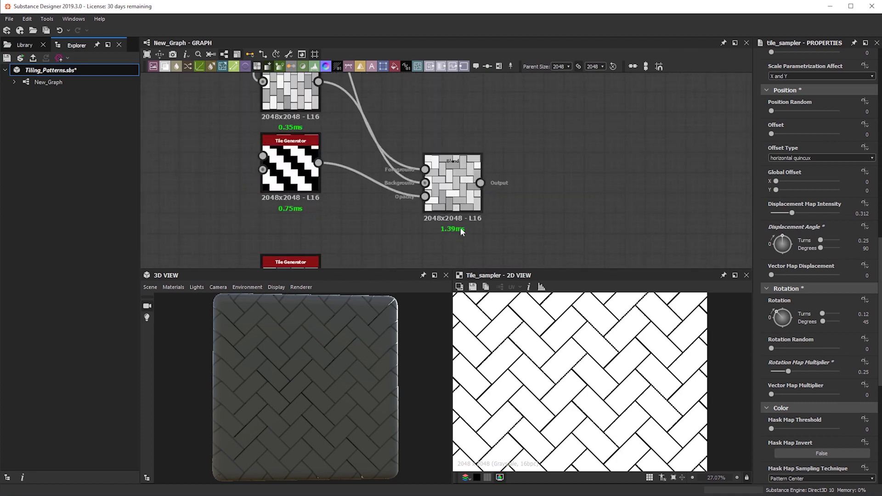
pyautogui.press('space')
pyautogui.write('tr')
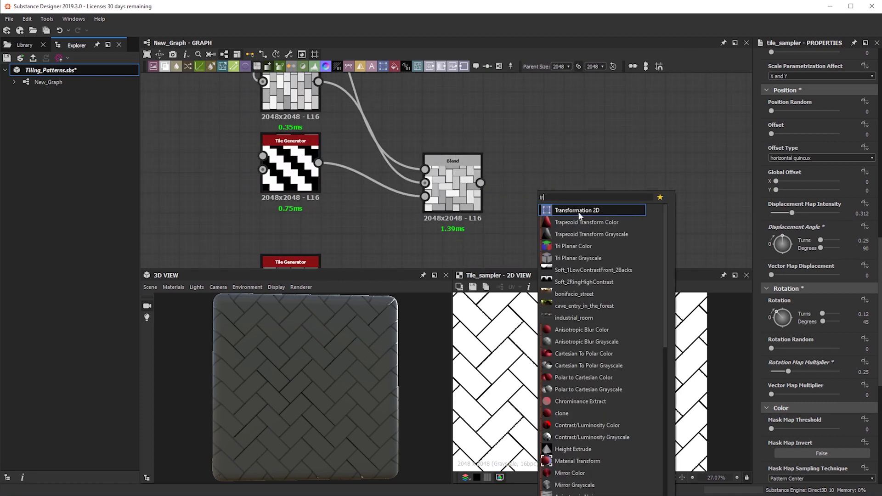
pyautogui.click(580, 214)
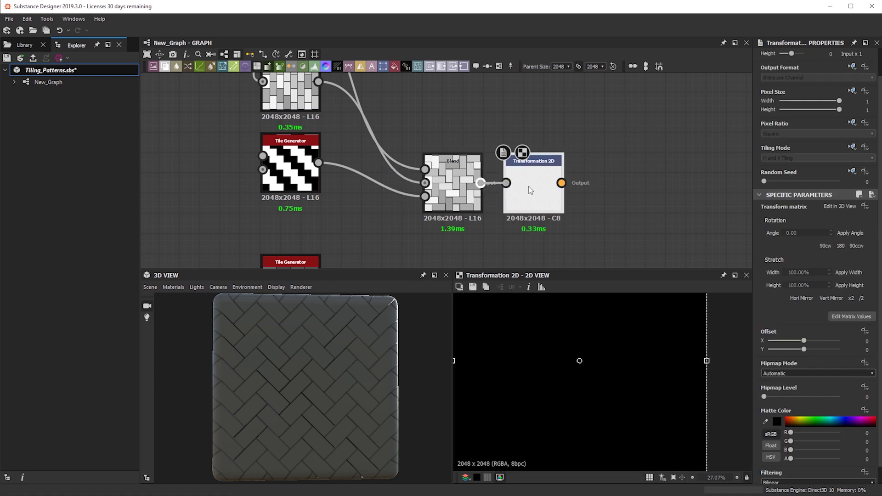
pyautogui.scroll(-6, 674, 388)
pyautogui.keyDown('shift'); pyautogui.moveTo(683, 358); pyautogui.dragTo(674, 420); pyautogui.keyUp('shift')
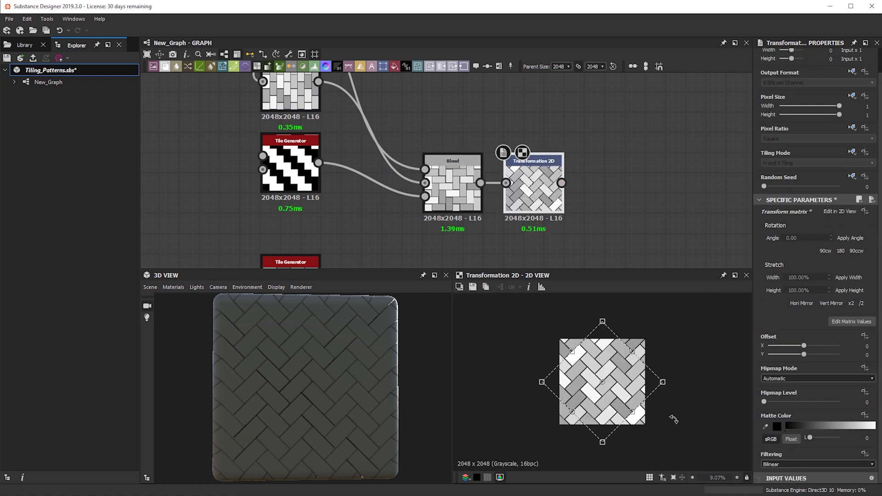
# - Examine the rotated Blend pattern's seams in the 2D view with tiling display turned on and off
pyautogui.press('space')
pyautogui.press('space')
pyautogui.press('space')
pyautogui.scroll(5, 615, 360)
pyautogui.press('space')
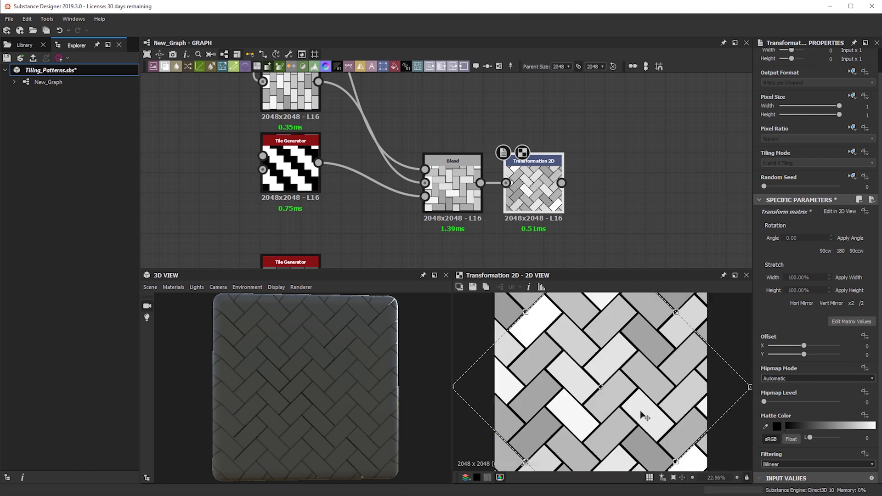
pyautogui.scroll(-5, 681, 359)
pyautogui.press('space')
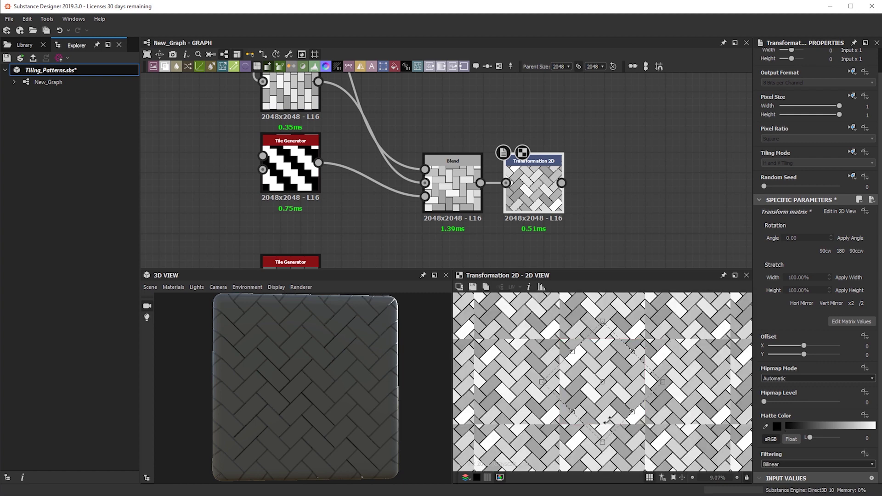
pyautogui.scroll(1, 480, 312)
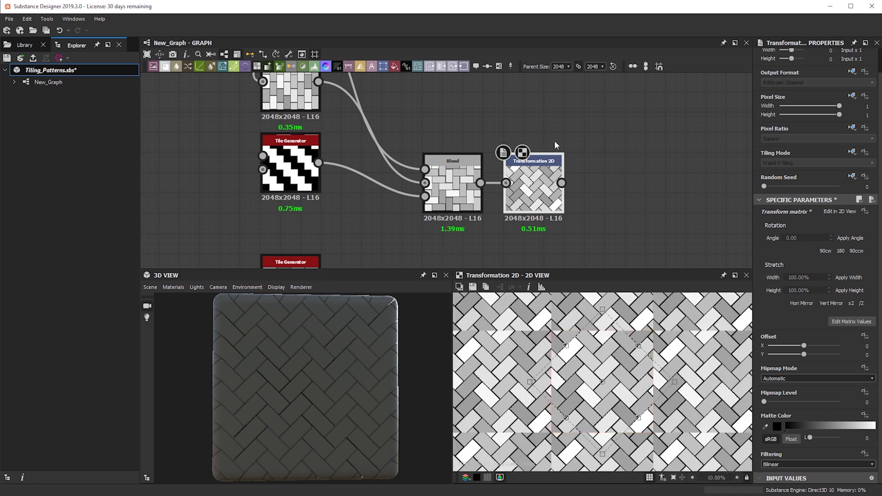
# - Compare the tile seams in the Blend output with those in its rotated Transformation 2D version in the 2D view
pyautogui.click(541, 193)
pyautogui.scroll(3, 486, 342)
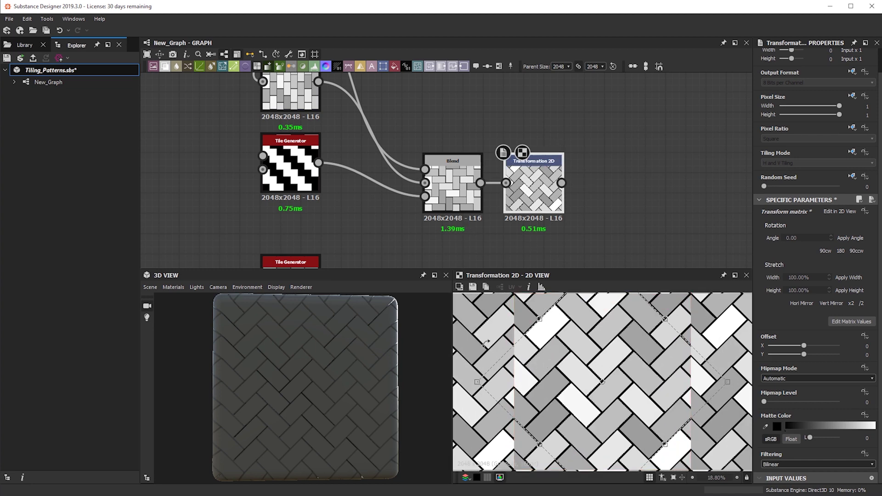
pyautogui.doubleClick(470, 161)
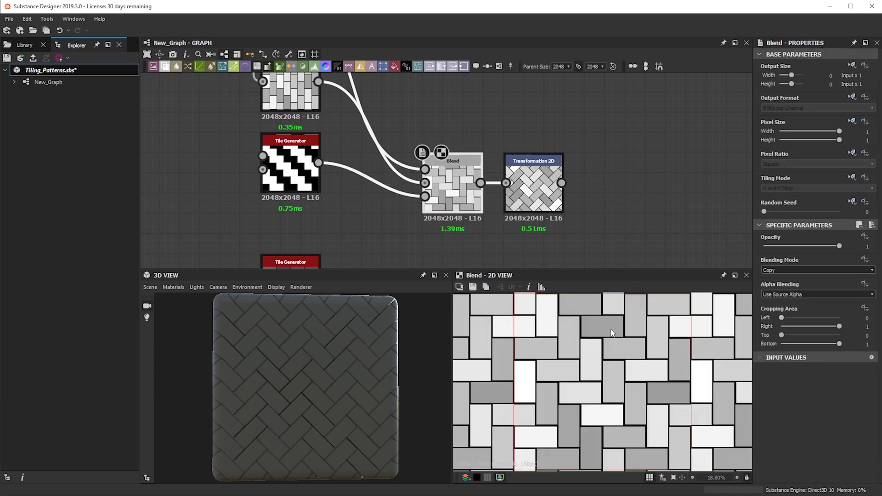
pyautogui.scroll(4, 546, 340)
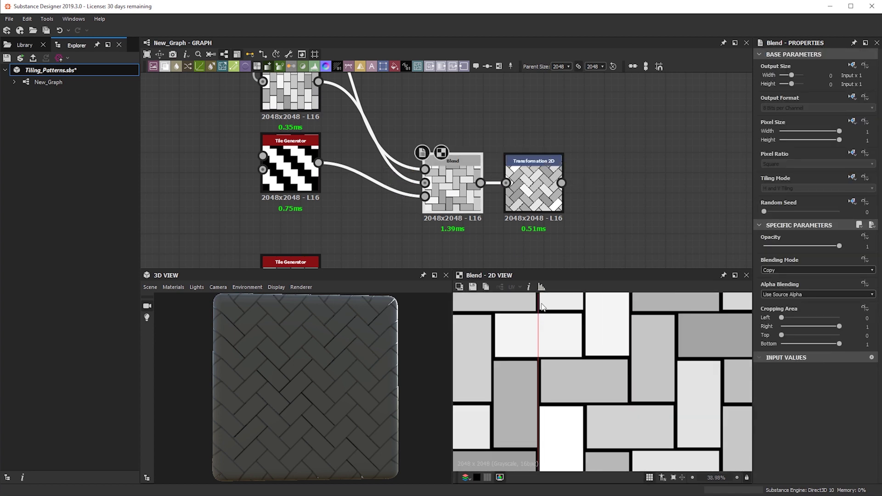
pyautogui.scroll(-4, 541, 305)
pyautogui.scroll(4, 597, 333)
pyautogui.moveTo(474, 328); pyautogui.dragTo(518, 369, button='middle')
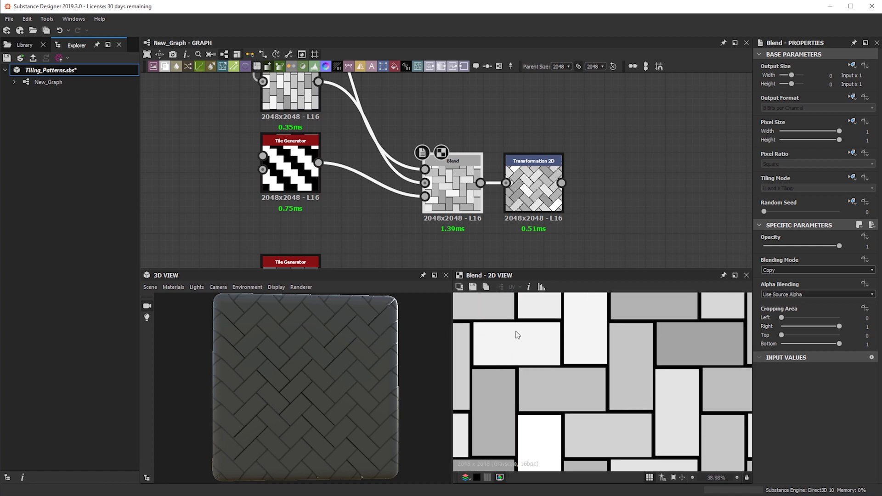
pyautogui.click(529, 174)
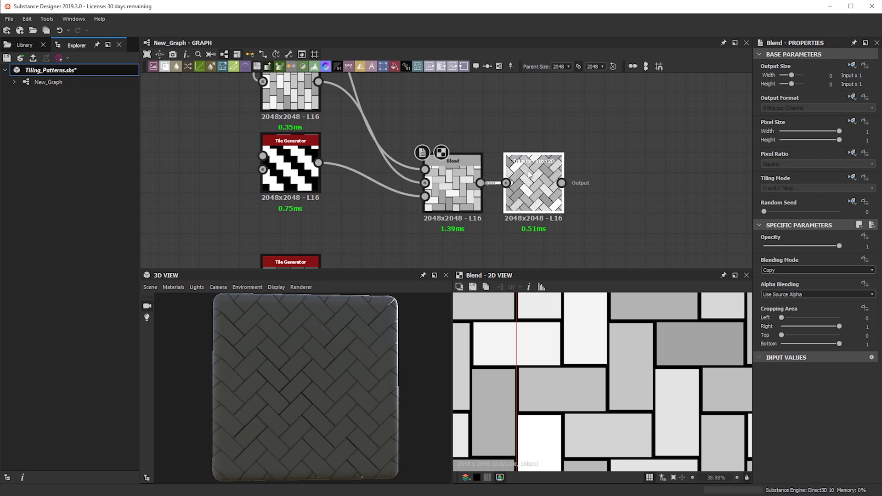
pyautogui.scroll(1, 538, 197)
pyautogui.doubleClick(554, 199)
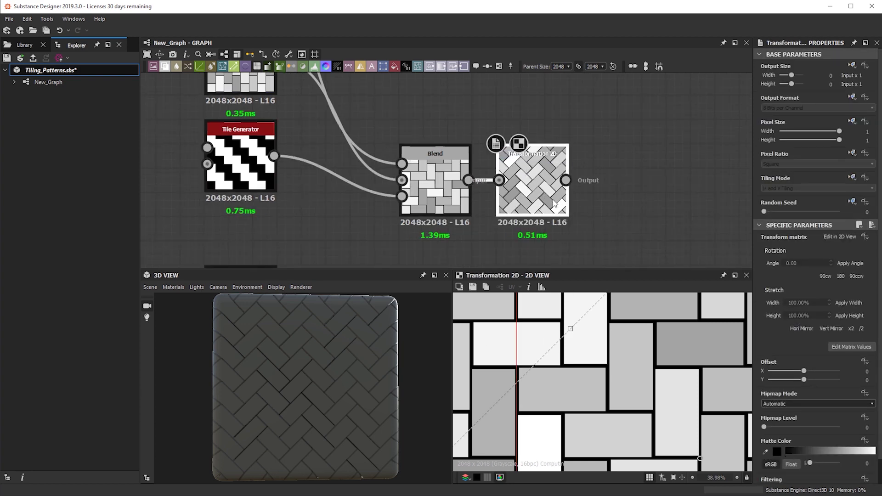
pyautogui.press('f')
pyautogui.scroll(4, 522, 365)
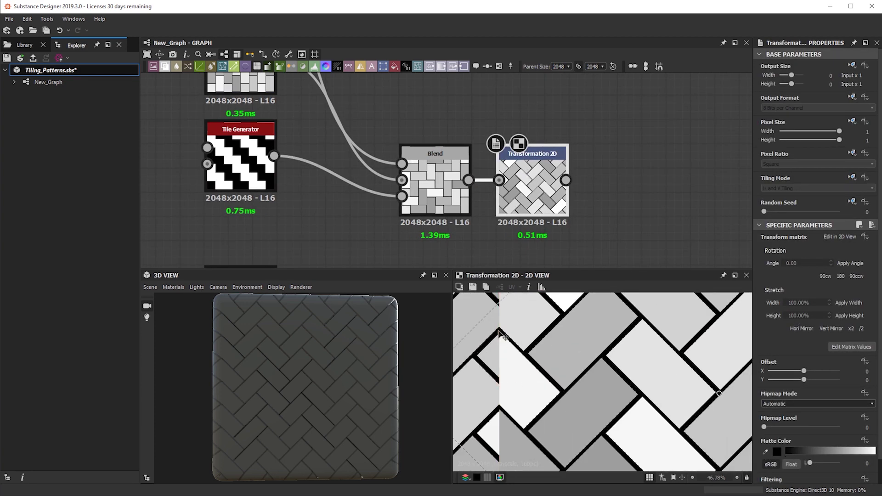
pyautogui.scroll(-2, 506, 315)
# - Delete the Transformation 2D node after the Blend and move the striped Tile Generator closer to the Tile Sampler
pyautogui.press('Delete')
pyautogui.scroll(-5, 548, 185)
pyautogui.moveTo(553, 214); pyautogui.dragTo(577, 60, button='middle')
pyautogui.moveTo(569, 263); pyautogui.dragTo(559, 137, button='middle')
pyautogui.scroll(2, 568, 191)
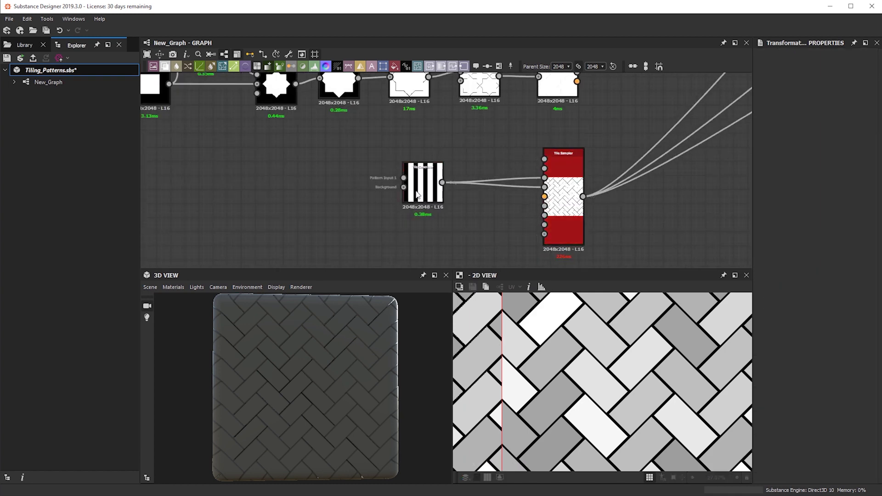
pyautogui.moveTo(426, 184); pyautogui.dragTo(486, 183)
# - Show the Tile Sampler in the 2D view and raise its Color Random to vary the grey values of the tiles
pyautogui.click(564, 188)
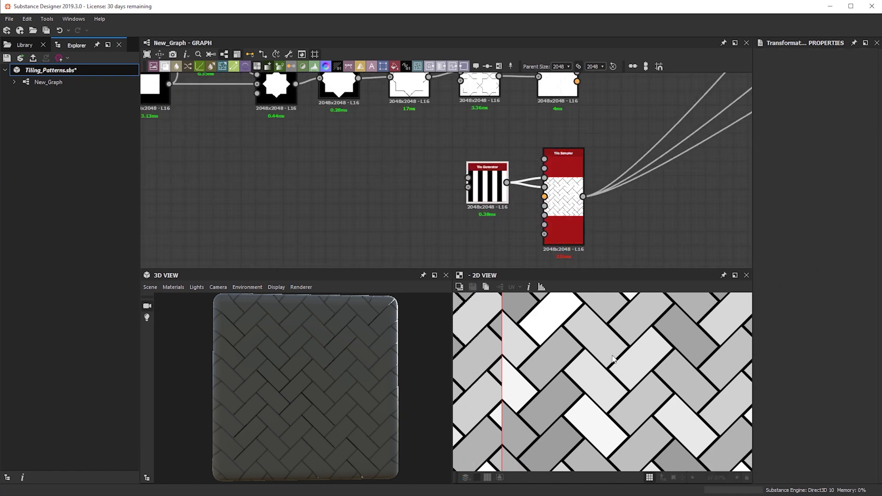
pyautogui.click(558, 204)
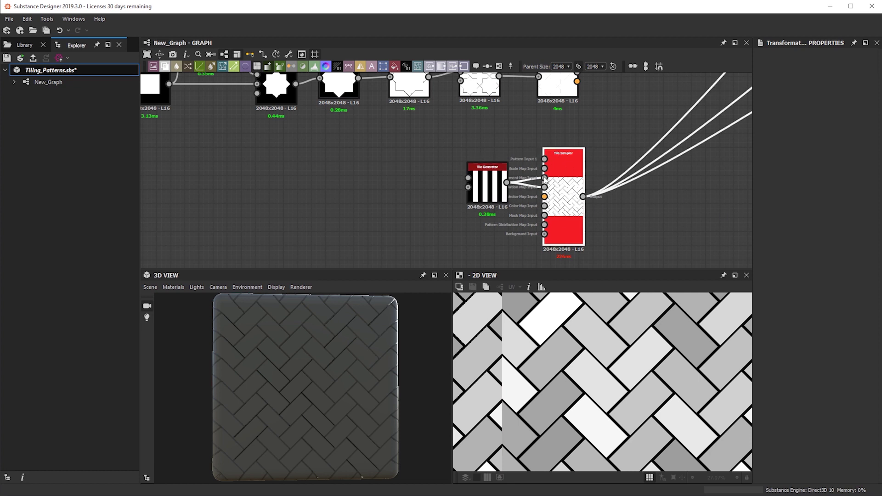
pyautogui.doubleClick(561, 192)
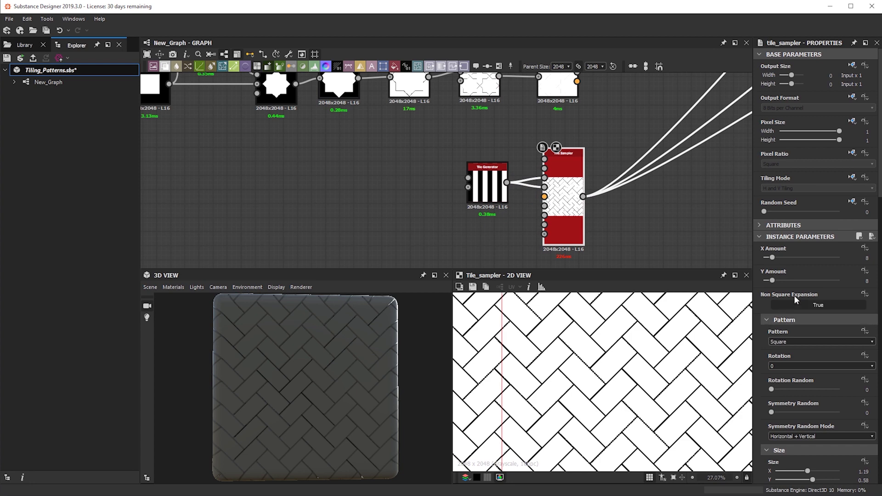
pyautogui.scroll(-6, 794, 317)
pyautogui.scroll(-2, 795, 335)
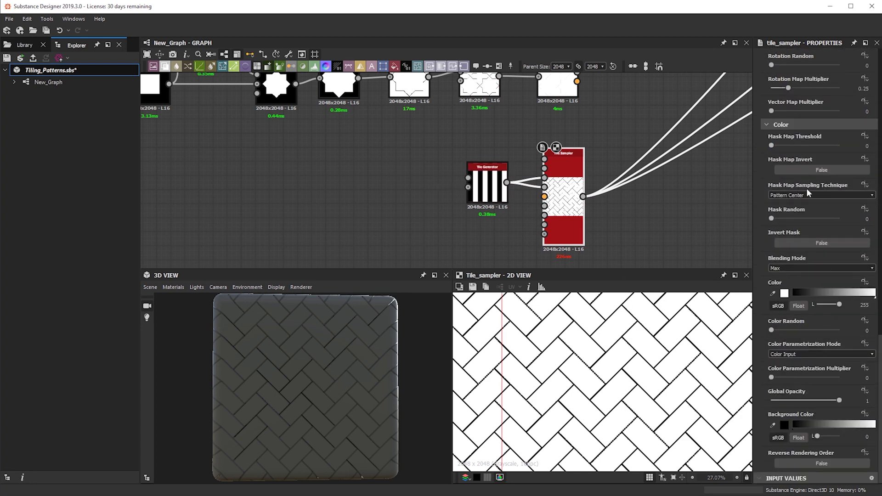
pyautogui.moveTo(781, 329); pyautogui.dragTo(817, 331)
# - Examine the varied herringbone on the displaced, relit cube and review the pattern setups built so far in the graph
pyautogui.moveTo(317, 367); pyautogui.dragTo(666, 393)
pyautogui.moveTo(258, 384); pyautogui.dragTo(255, 372)
pyautogui.keyDown('ctrl'); pyautogui.keyDown('shift'); pyautogui.moveTo(256, 372); pyautogui.dragTo(285, 389, button='right'); pyautogui.keyUp('shift'); pyautogui.keyUp('ctrl')
pyautogui.moveTo(285, 392); pyautogui.dragTo(373, 419)
pyautogui.scroll(-4, 400, 193)
pyautogui.moveTo(407, 201); pyautogui.dragTo(373, 254, button='middle')
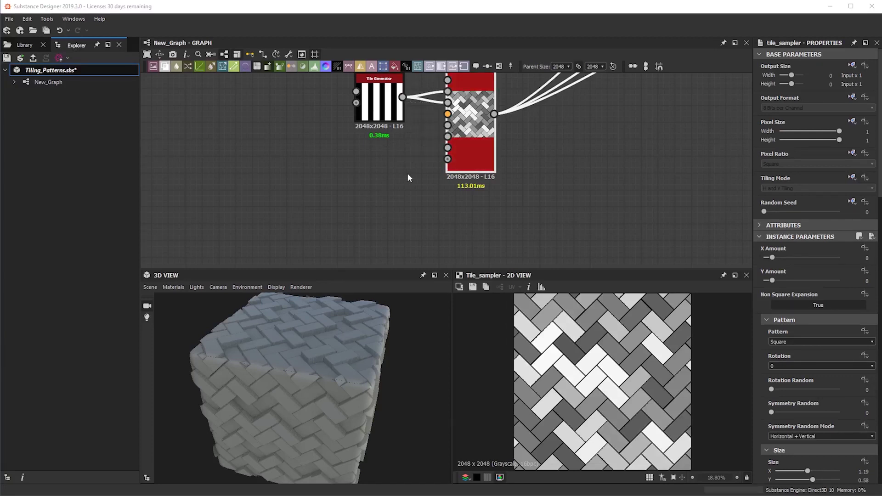
pyautogui.scroll(-2, 412, 173)
pyautogui.scroll(-2, 377, 231)
pyautogui.moveTo(250, 222); pyautogui.dragTo(330, 173, button='middle')
pyautogui.moveTo(188, 86); pyautogui.dragTo(263, 154, button='middle')
pyautogui.scroll(4, 262, 155)
pyautogui.moveTo(506, 204)
pyautogui.mouseDown(button='middle')
pyautogui.moveTo(226, 246)
pyautogui.moveTo(520, 198)
pyautogui.mouseUp(button='middle')
pyautogui.scroll(-1, 471, 227)
pyautogui.moveTo(472, 227); pyautogui.dragTo(323, 132, button='middle')
pyautogui.moveTo(477, 199); pyautogui.dragTo(413, 243, button='middle')
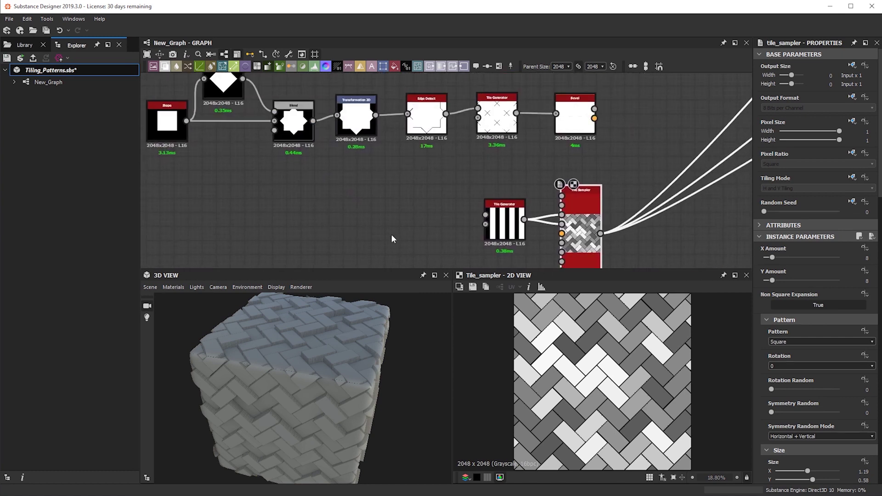
# - Add a Splatter Circular node in the empty area below the Tile Sampler
pyautogui.moveTo(532, 175); pyautogui.dragTo(478, 74, button='middle')
pyautogui.scroll(-2, 541, 182)
pyautogui.moveTo(508, 195); pyautogui.dragTo(417, 154, button='middle')
pyautogui.click(492, 197)
pyautogui.press('space')
pyautogui.write('spla')
pyautogui.press('Return')
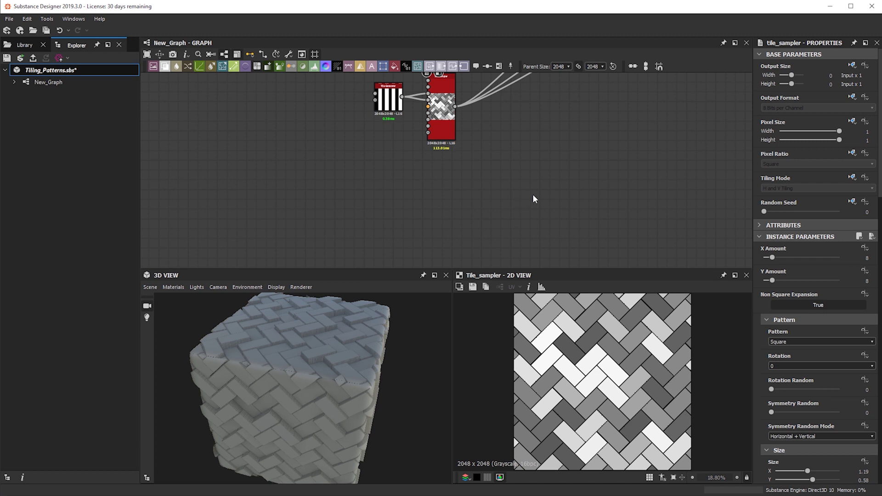
pyautogui.scroll(3, 539, 209)
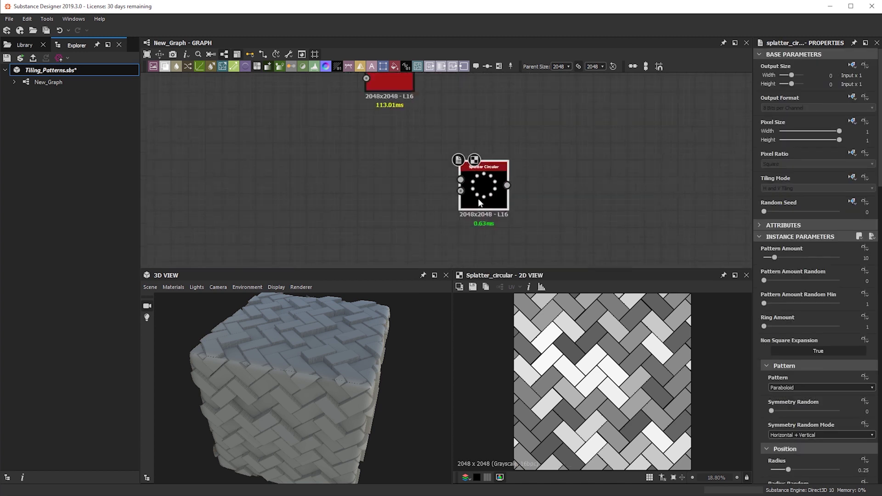
# - Show the Splatter Circular output, keep its Pattern Amount at 10 and set its Pattern to Disc
pyautogui.doubleClick(479, 182)
pyautogui.moveTo(775, 258); pyautogui.dragTo(775, 258)
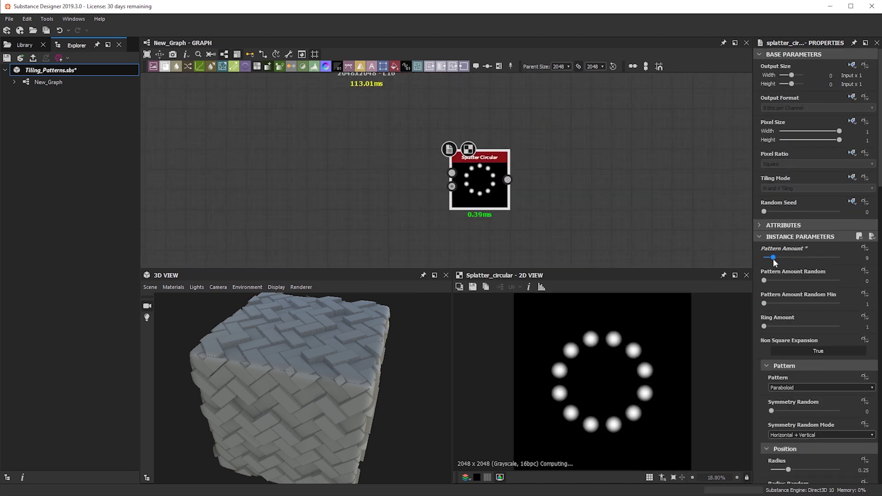
pyautogui.click(785, 388)
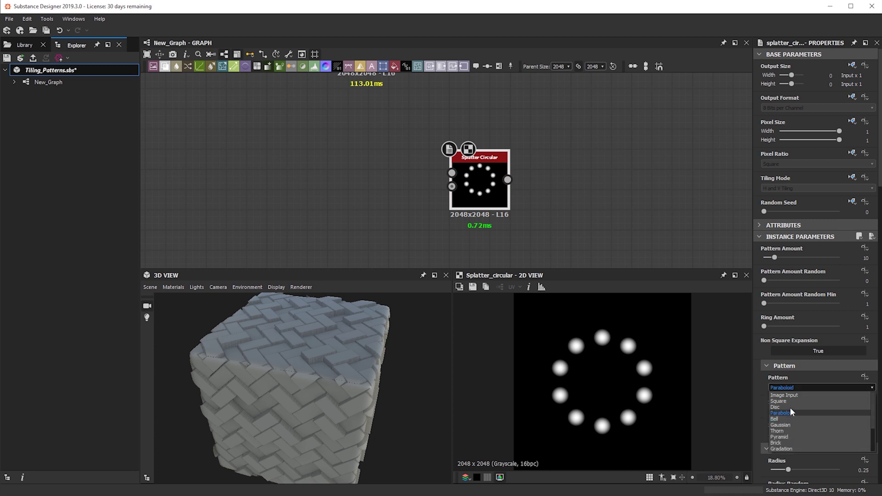
pyautogui.click(790, 407)
# - Move the Splatter Circular node up beside the Tile Generators that feed the lower Blend setup
pyautogui.scroll(-3, 551, 202)
pyautogui.moveTo(471, 236); pyautogui.dragTo(416, 232)
pyautogui.scroll(-2, 471, 215)
pyautogui.moveTo(456, 203); pyautogui.dragTo(517, 231, button='middle')
pyautogui.moveTo(455, 145); pyautogui.dragTo(437, 196, button='middle')
pyautogui.moveTo(404, 127); pyautogui.dragTo(461, 229, button='middle')
pyautogui.scroll(3, 475, 202)
pyautogui.scroll(-2, 507, 167)
pyautogui.moveTo(538, 250); pyautogui.dragTo(488, 106, button='middle')
pyautogui.scroll(-3, 505, 227)
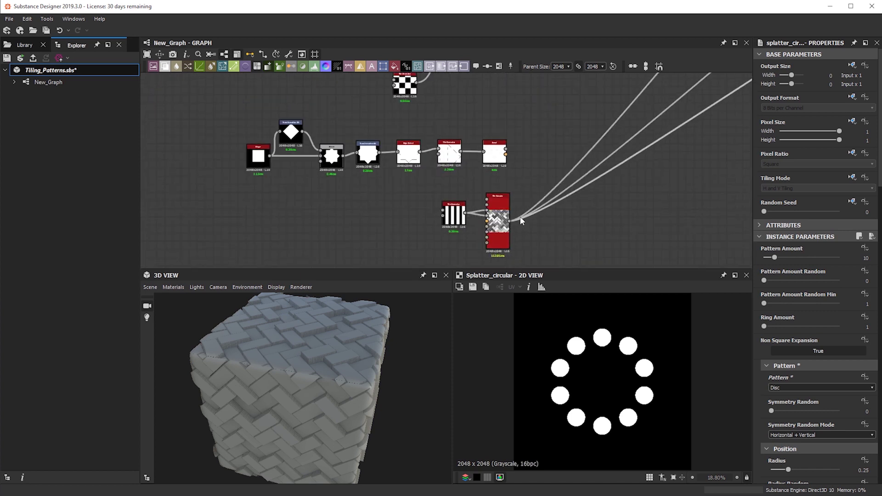
pyautogui.moveTo(507, 259); pyautogui.dragTo(499, 220, button='middle')
pyautogui.moveTo(497, 227); pyautogui.dragTo(392, 100)
pyautogui.moveTo(392, 99); pyautogui.dragTo(502, 118, button='middle')
pyautogui.scroll(3, 400, 182)
pyautogui.scroll(-2, 541, 193)
pyautogui.moveTo(541, 193); pyautogui.dragTo(482, 206, button='middle')
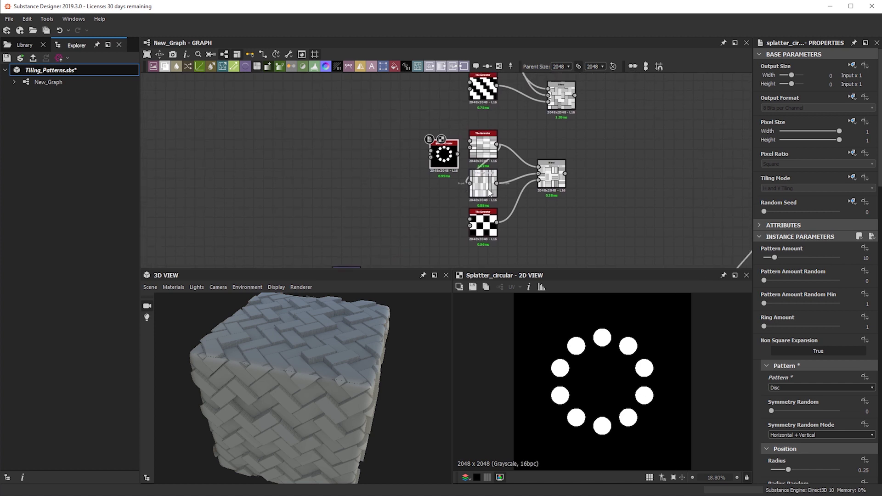
pyautogui.scroll(1, 483, 207)
pyautogui.moveTo(433, 144); pyautogui.dragTo(345, 157)
pyautogui.moveTo(426, 181); pyautogui.dragTo(432, 203, button='middle')
pyautogui.moveTo(479, 175)
pyautogui.mouseDown(button='middle')
pyautogui.moveTo(453, 264)
pyautogui.moveTo(464, 204)
pyautogui.moveTo(488, 184)
pyautogui.mouseUp(button='middle')
# - Duplicate the brick Tile Generator of the upper Blend setup and place the copy next to the Splatter Circular node
pyautogui.click(475, 90)
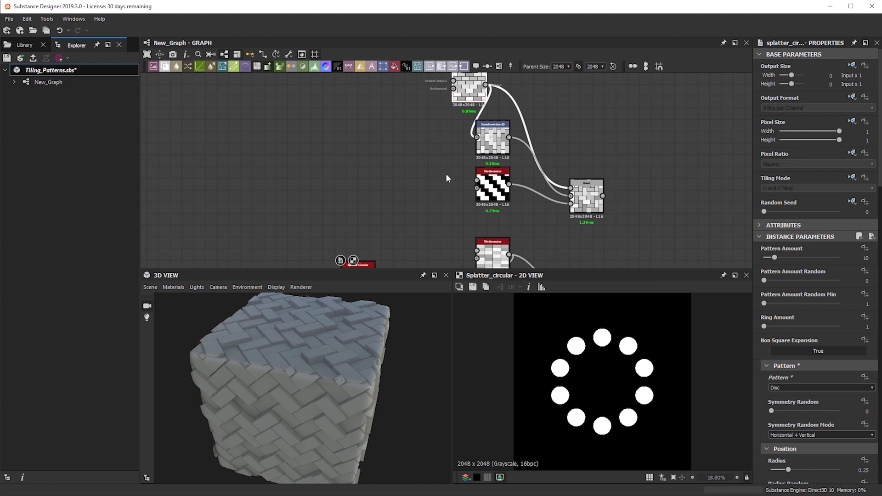
pyautogui.hotkey('ctrl', 'v')
pyautogui.scroll(-1, 435, 190)
pyautogui.moveTo(436, 222); pyautogui.dragTo(446, 163, button='middle')
pyautogui.moveTo(454, 129); pyautogui.dragTo(446, 221)
pyautogui.scroll(2, 411, 216)
pyautogui.scroll(3, 392, 202)
# - Connect the Splatter Circular to the copied Tile Generator's pattern input and set that generator's Pattern to Image Input
pyautogui.moveTo(374, 198); pyautogui.dragTo(471, 193)
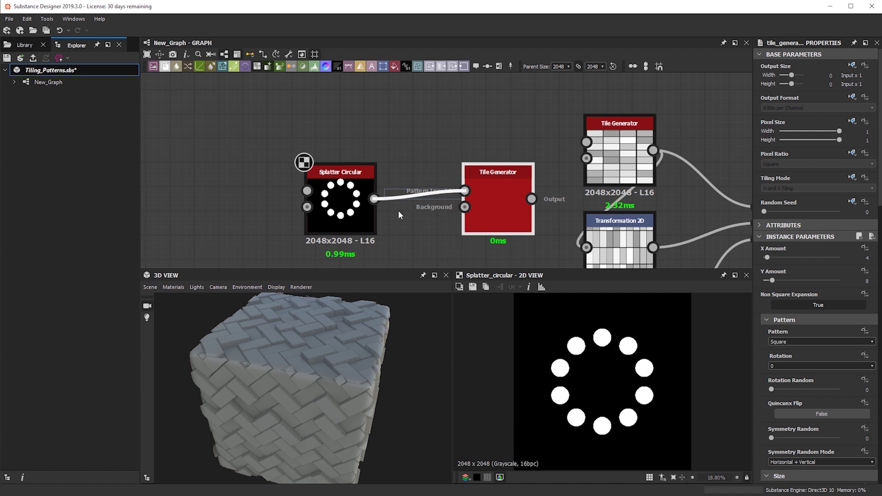
pyautogui.moveTo(507, 217); pyautogui.dragTo(482, 242)
pyautogui.doubleClick(482, 241)
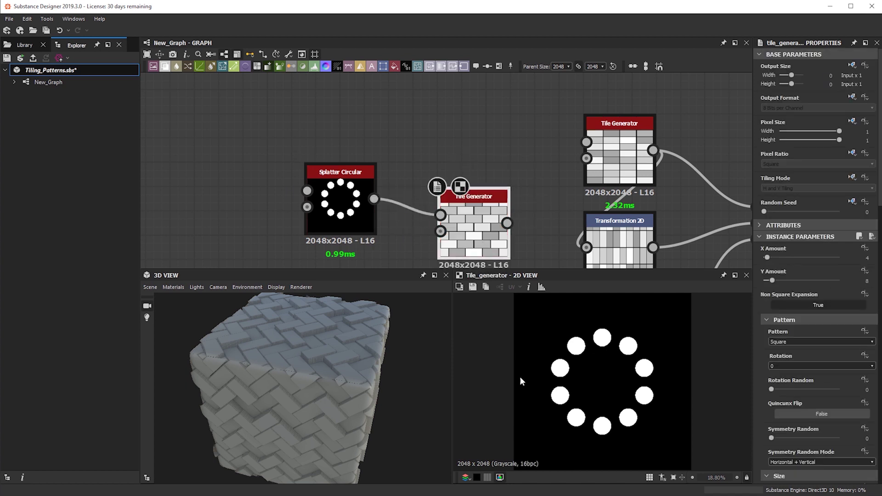
pyautogui.click(803, 341)
pyautogui.click(796, 349)
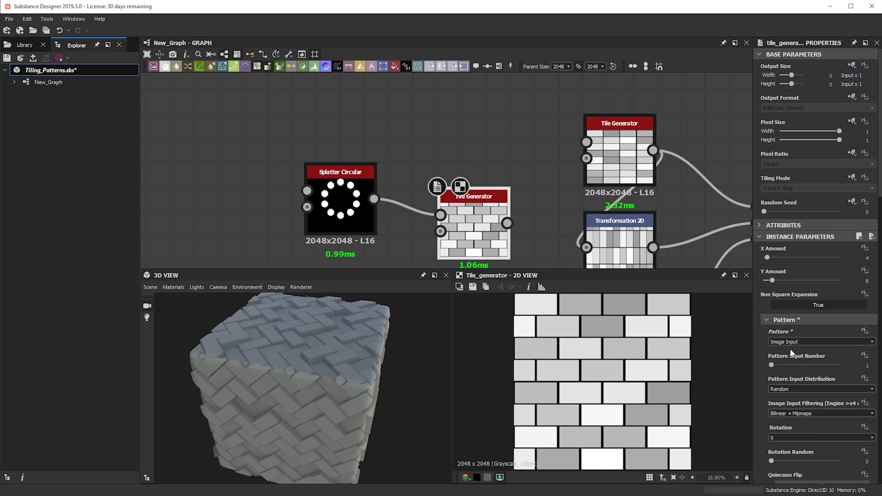
pyautogui.scroll(3, 609, 369)
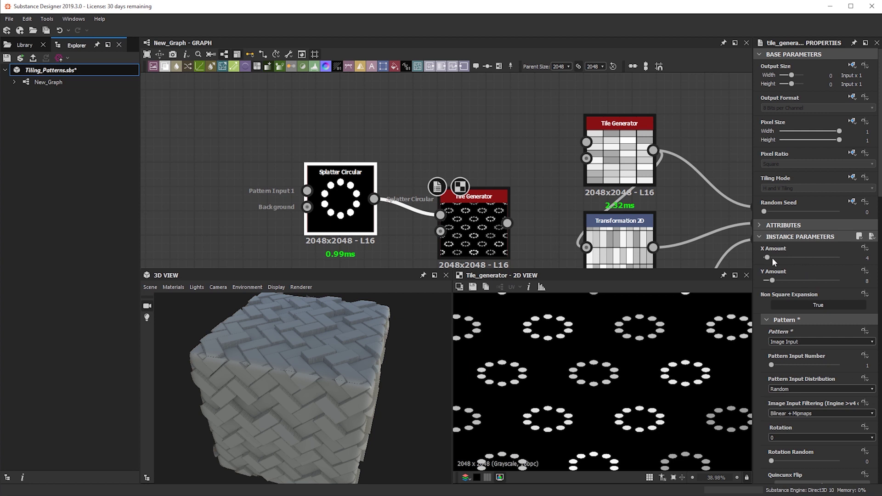
# - Set the Splatter Circular's Pattern Amount to 4 and check the repeated dots in the 2D view
pyautogui.moveTo(776, 260); pyautogui.dragTo(770, 259)
pyautogui.scroll(2, 624, 332)
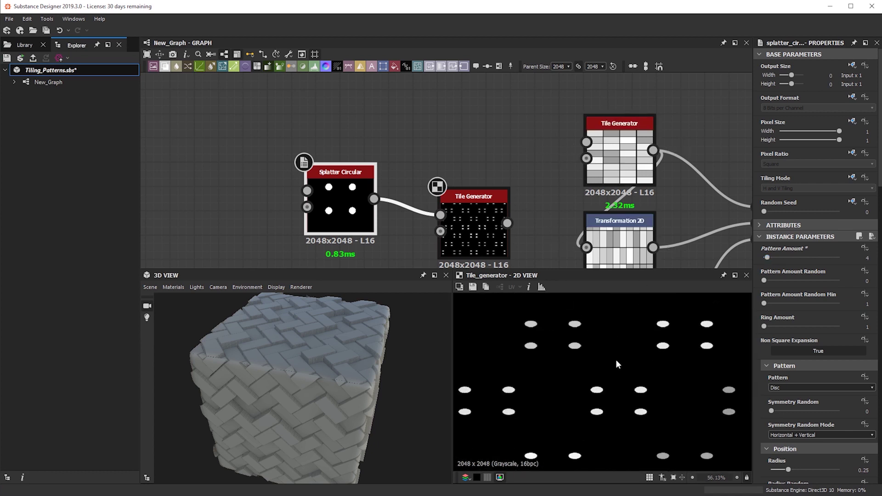
pyautogui.press('f')
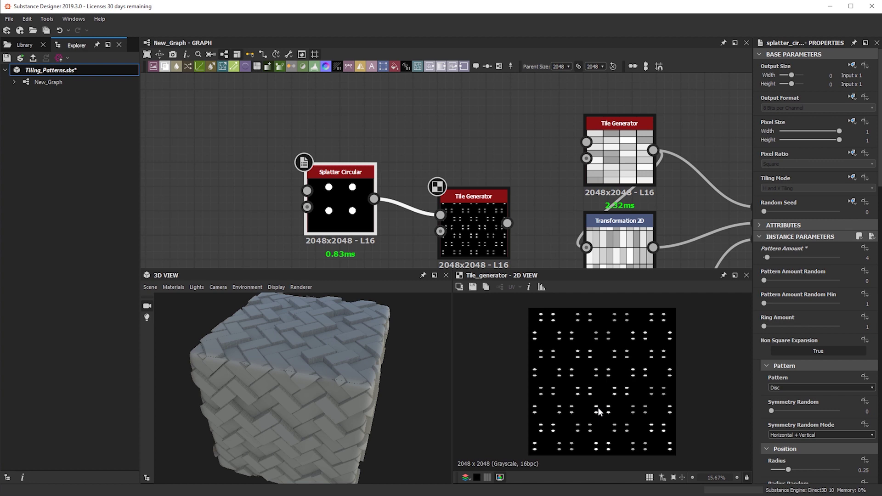
pyautogui.scroll(1, 597, 407)
pyautogui.scroll(4, 619, 144)
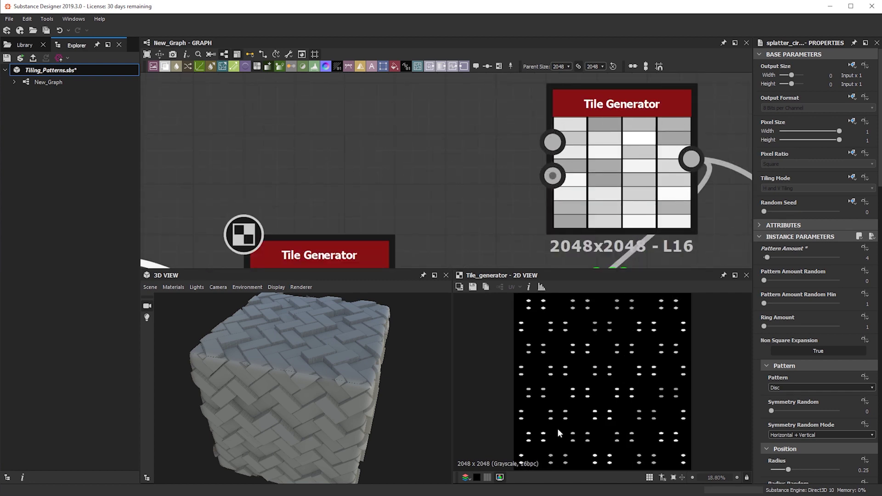
# - Delete the copied Tile Generator and move the Splatter Circular node back below the Tile Sampler
pyautogui.scroll(-3, 291, 314)
pyautogui.moveTo(391, 187); pyautogui.dragTo(425, 78, button='middle')
pyautogui.scroll(-3, 425, 138)
pyautogui.moveTo(431, 189); pyautogui.dragTo(479, 237, button='middle')
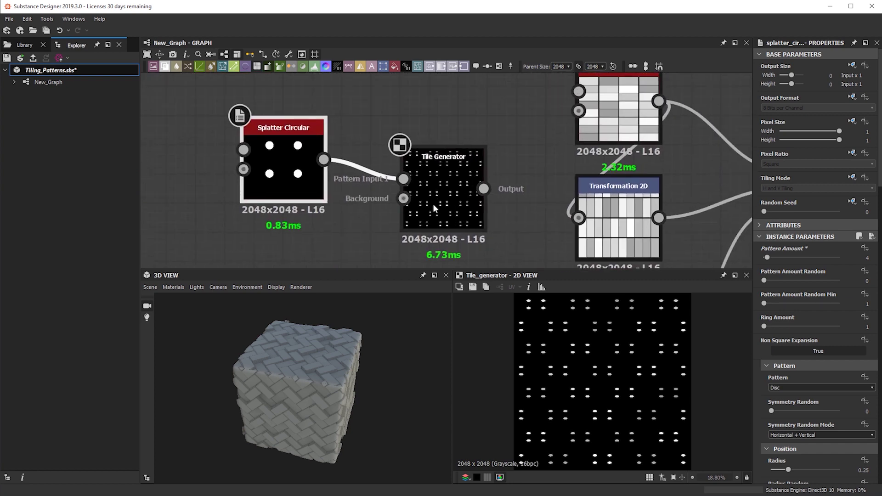
pyautogui.scroll(-3, 441, 210)
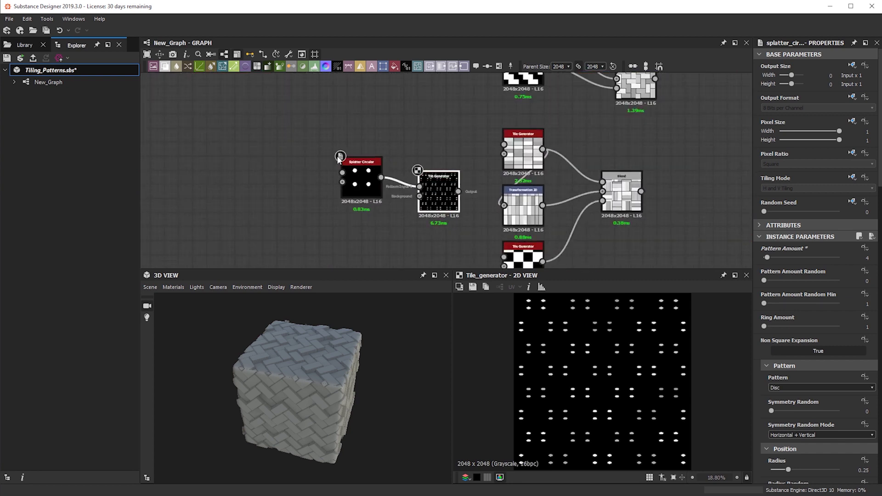
pyautogui.press('Delete')
pyautogui.scroll(-1, 367, 174)
pyautogui.moveTo(366, 174); pyautogui.dragTo(480, 158, button='middle')
pyautogui.moveTo(480, 159); pyautogui.dragTo(532, 208)
pyautogui.scroll(-2, 524, 189)
pyautogui.moveTo(505, 154); pyautogui.dragTo(437, 78, button='middle')
pyautogui.moveTo(438, 78); pyautogui.dragTo(519, 184)
pyautogui.moveTo(519, 184); pyautogui.dragTo(453, 78, button='middle')
pyautogui.moveTo(452, 78); pyautogui.dragTo(527, 210)
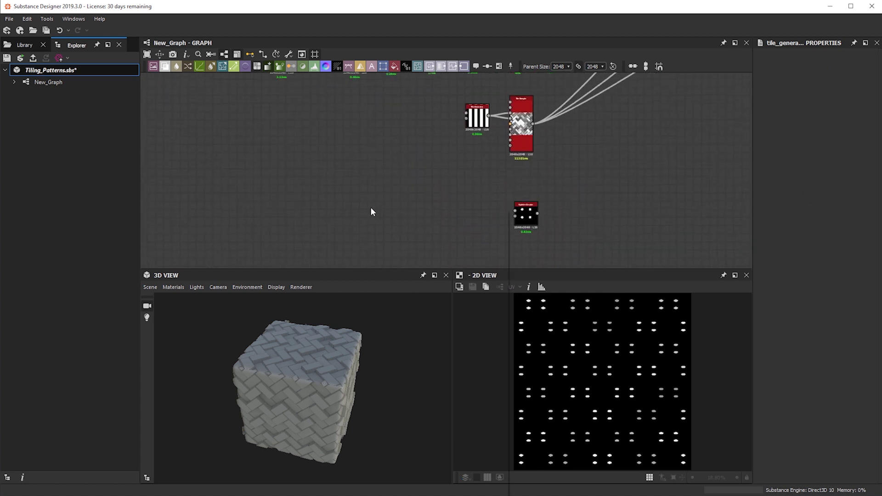
# - Add a square Shape node beside the Splatter Circular and set its Scale to 0.84
pyautogui.press('space')
pyautogui.write('shaope')
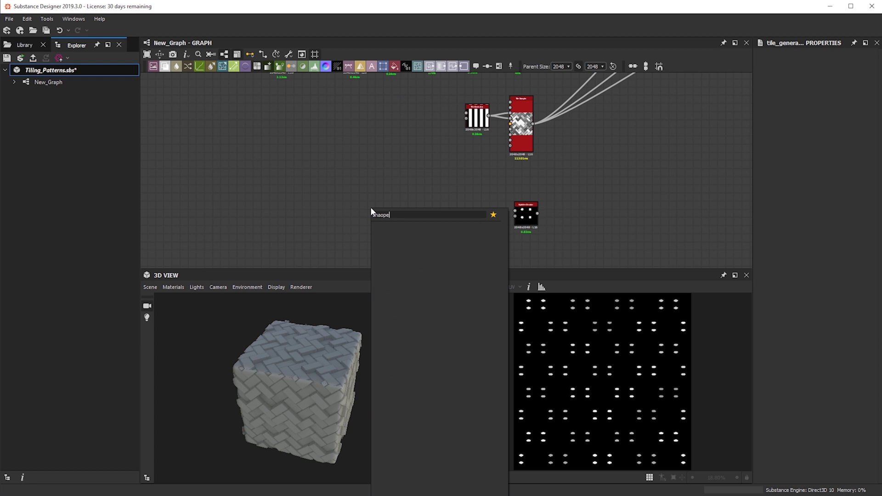
pyautogui.press('Down')
pyautogui.press('Down')
pyautogui.press('Up')
pyautogui.press('Return')
pyautogui.scroll(5, 373, 216)
pyautogui.moveTo(839, 305); pyautogui.dragTo(827, 305)
# - Add a Transformation 2D node fed by the Shape and rotate the square 45 degrees
pyautogui.press('space')
pyautogui.write('tr')
pyautogui.click(580, 201)
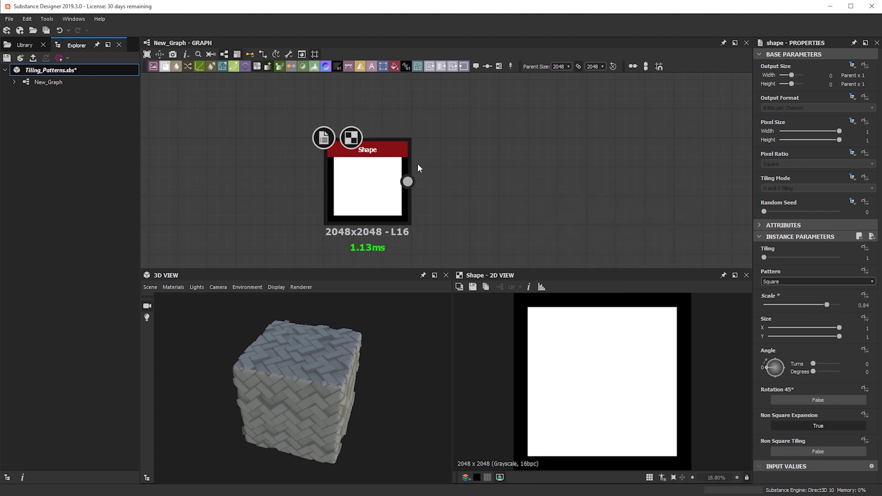
pyautogui.moveTo(408, 181); pyautogui.dragTo(505, 181)
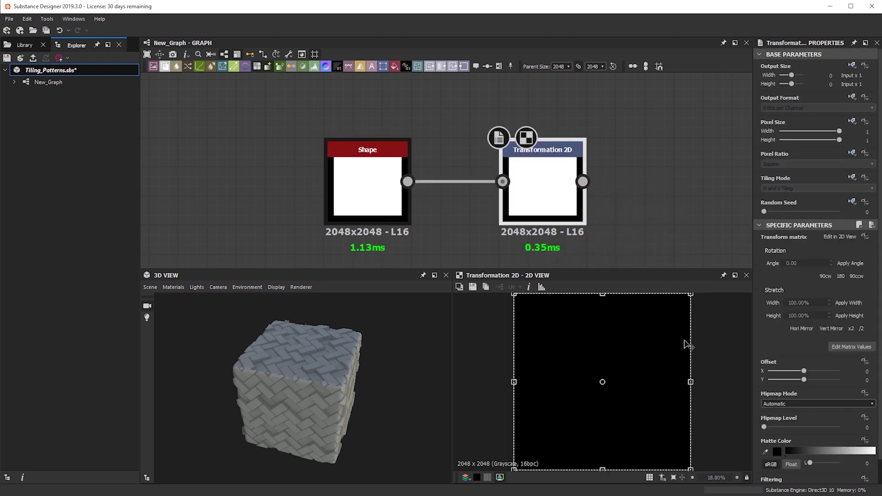
pyautogui.moveTo(697, 389); pyautogui.dragTo(695, 402)
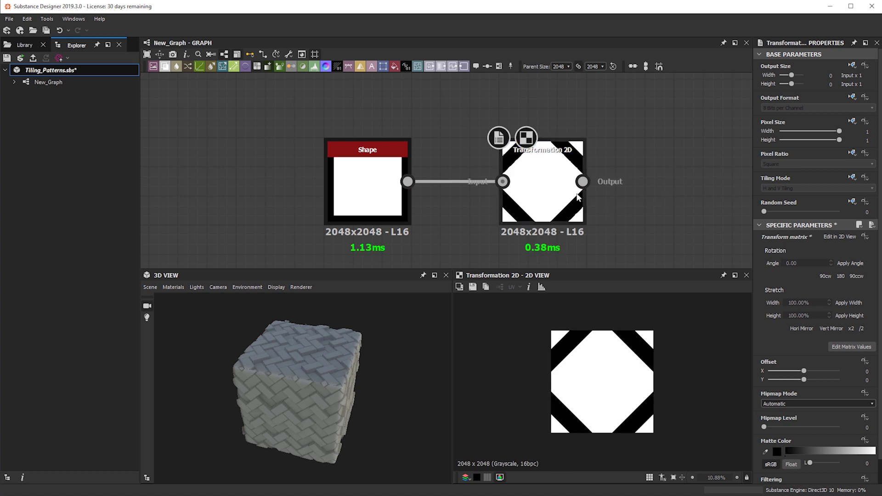
# - Set the Transformation 2D's Tiling Mode to an absolute No Tiling and scale the rotated square down to fit inside the canvas
pyautogui.moveTo(542, 198); pyautogui.dragTo(501, 197)
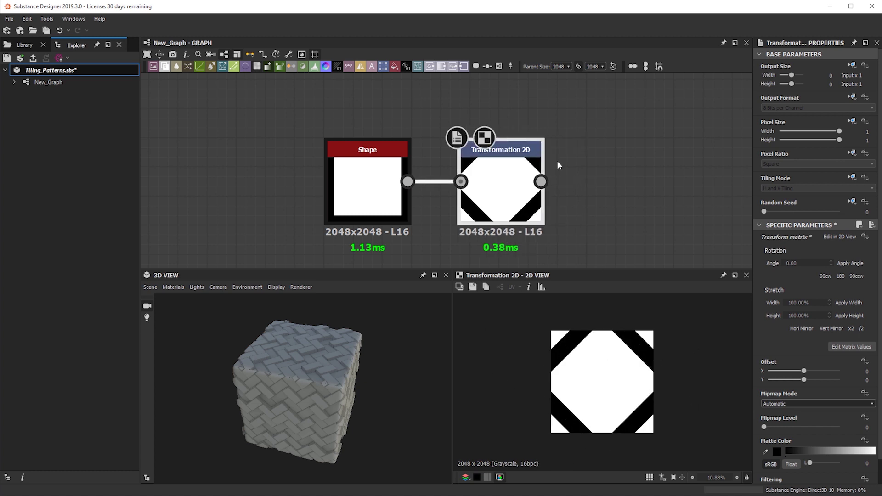
pyautogui.press('space')
pyautogui.press('space')
pyautogui.scroll(-3, 539, 139)
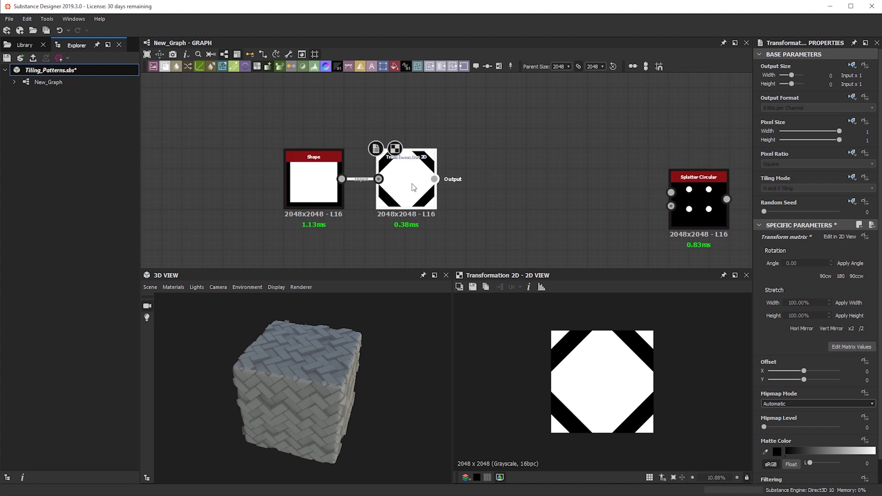
pyautogui.click(852, 178)
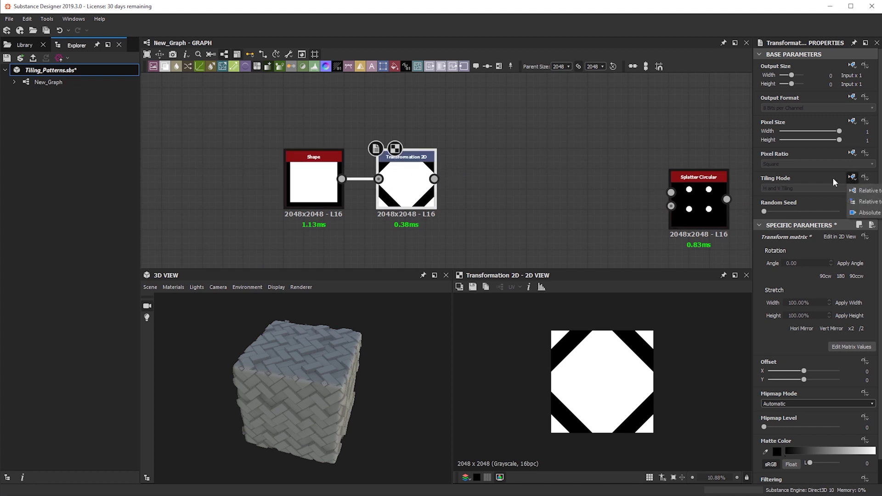
pyautogui.click(865, 212)
pyautogui.click(798, 189)
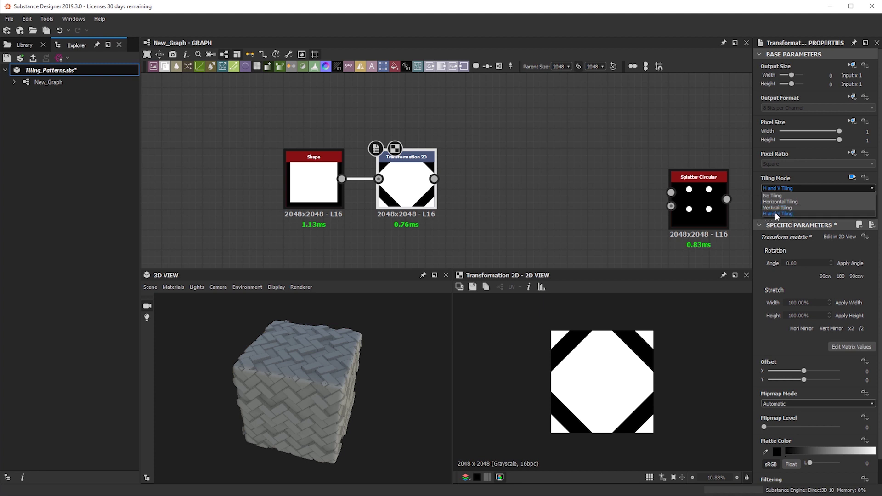
pyautogui.click(774, 196)
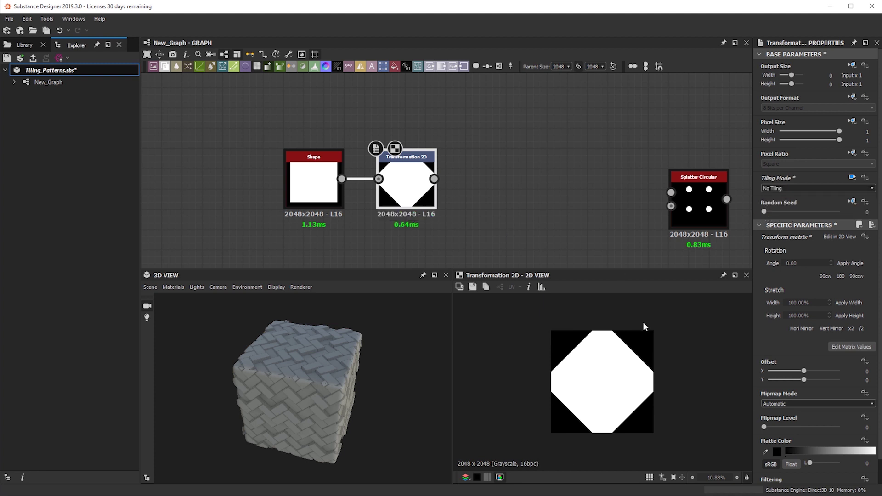
pyautogui.click(413, 167)
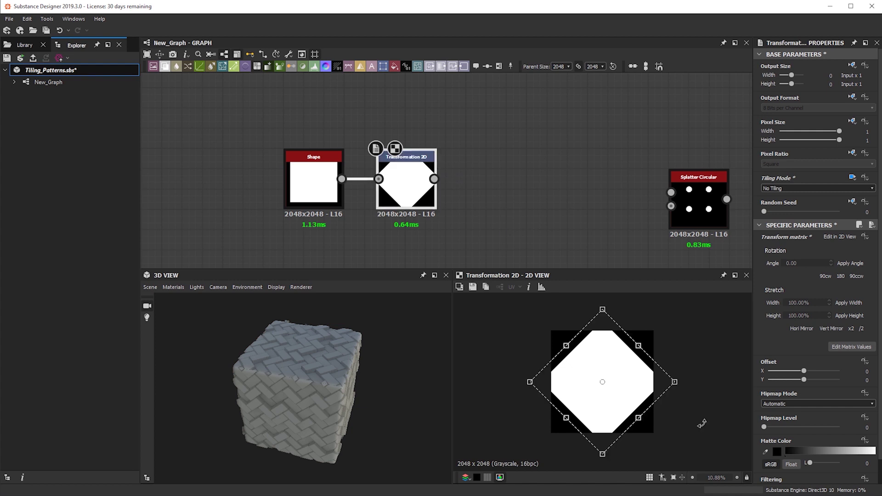
pyautogui.moveTo(604, 312); pyautogui.dragTo(595, 328)
# - Add a second Transformation 2D node fed by the first one
pyautogui.click(552, 190)
pyautogui.click(412, 184)
pyautogui.press('space')
pyautogui.write('tr')
pyautogui.click(461, 201)
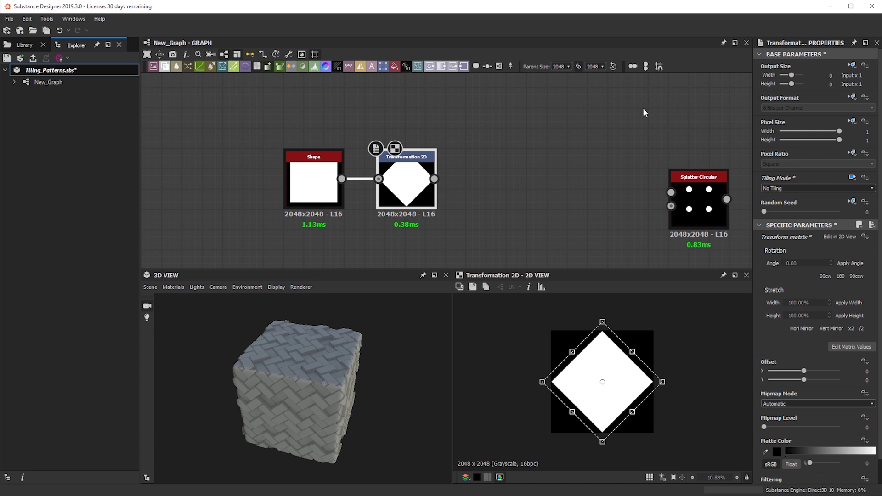
pyautogui.hotkey('ctrl', 'd')
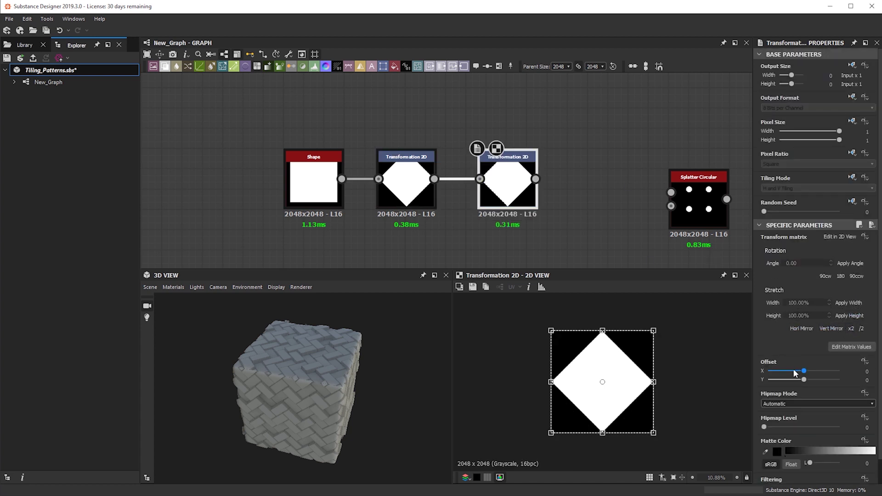
# - Stretch the second Transformation 2D's Height to 50%
pyautogui.doubleClick(811, 316)
pyautogui.write('50')
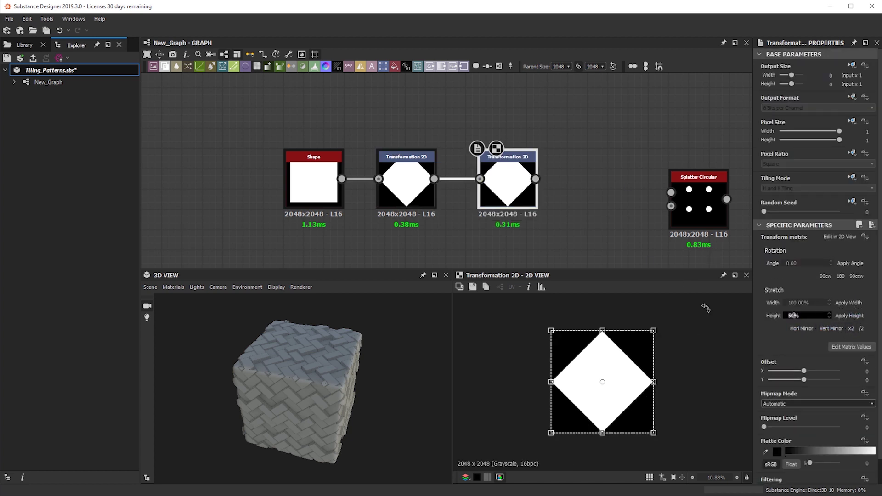
pyautogui.press('Return')
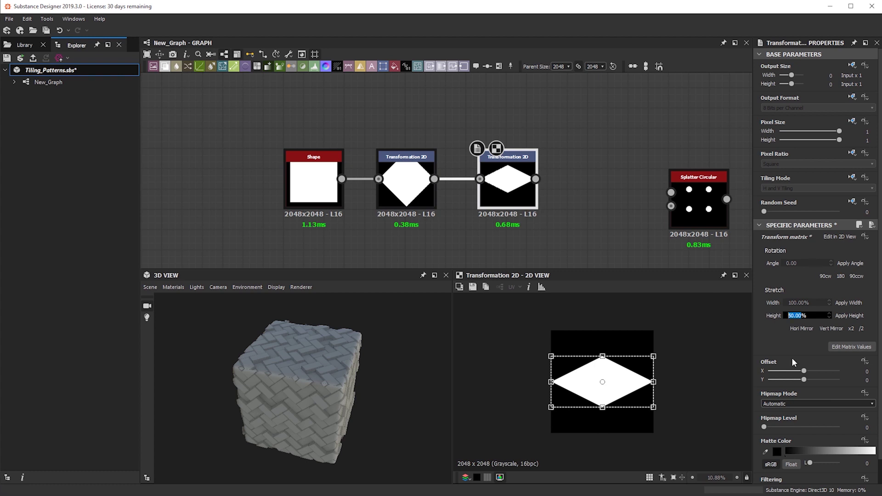
pyautogui.doubleClick(867, 380)
pyautogui.write('.2')
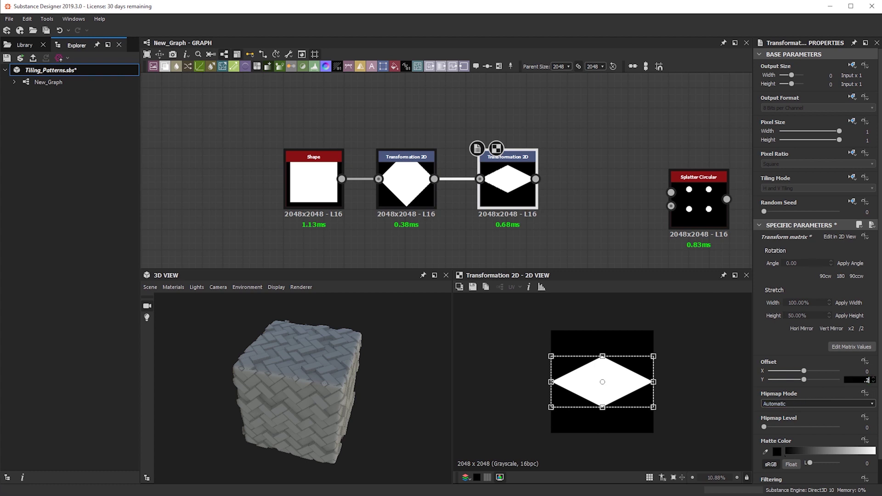
pyautogui.write('5')
pyautogui.press('Return')
pyautogui.hotkey('ctrl', 'z')
# - Set the second Transformation 2D's Y Offset to 0.5 so the rhombus sits in the upper half
pyautogui.doubleClick(866, 380)
pyautogui.write('.5')
pyautogui.press('Return')
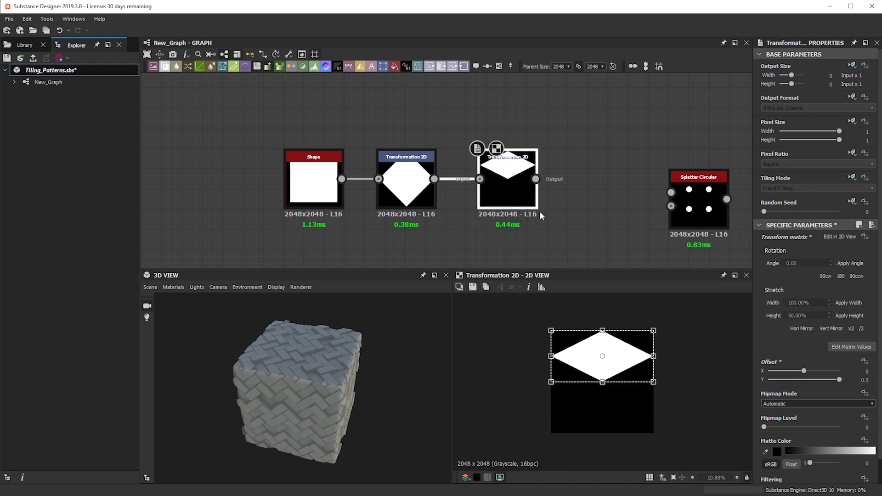
# - Feed the second Transformation 2D into the Splatter Circular's Pattern Input 1 and set its Pattern to Image Input
pyautogui.moveTo(692, 209); pyautogui.dragTo(538, 185, button='middle')
pyautogui.moveTo(538, 185); pyautogui.dragTo(514, 156)
pyautogui.moveTo(381, 155)
pyautogui.mouseDown()
pyautogui.moveTo(494, 160)
pyautogui.moveTo(495, 148)
pyautogui.mouseUp()
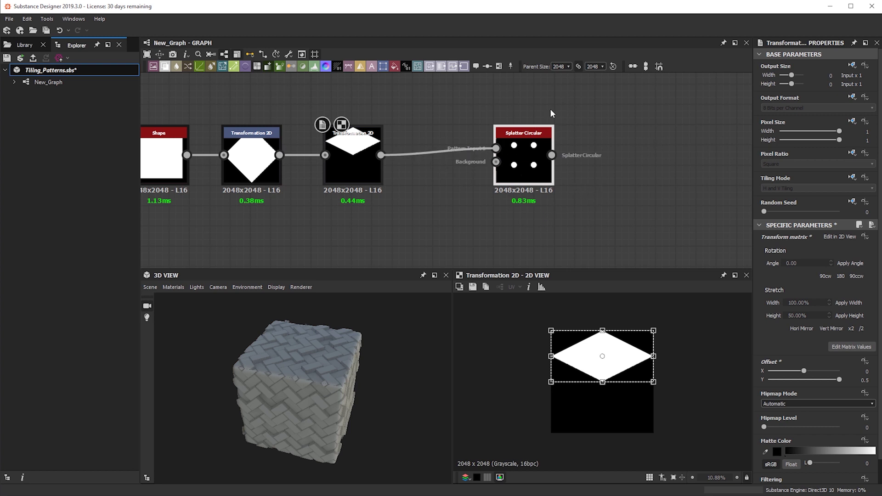
pyautogui.click(526, 158)
pyautogui.scroll(1, 525, 158)
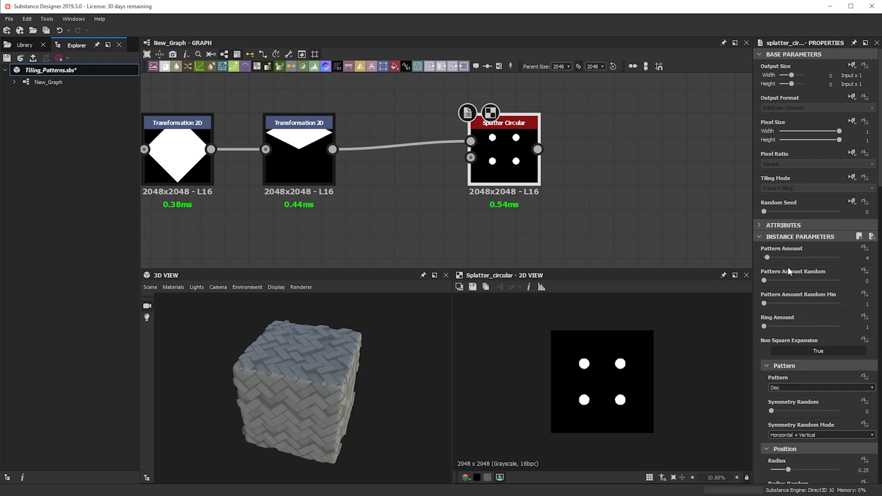
pyautogui.click(816, 390)
pyautogui.click(795, 403)
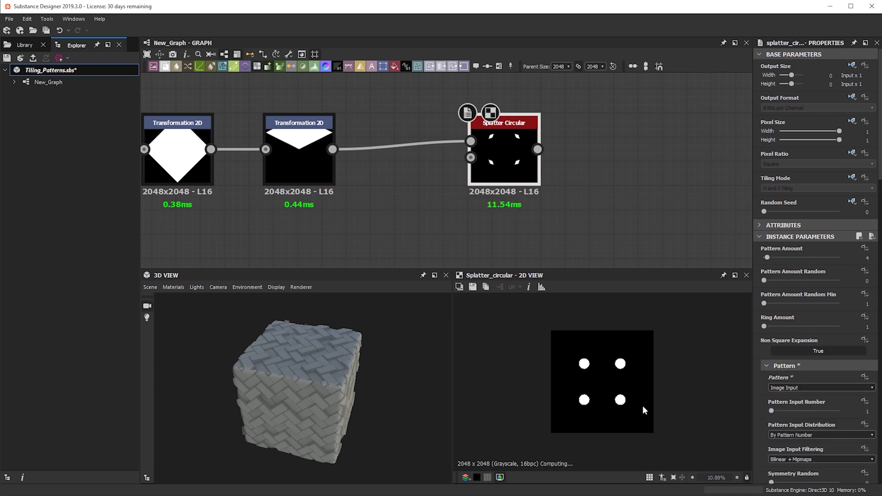
# - Set the Splatter Circular's Pattern Amount to 3
pyautogui.scroll(-4, 832, 405)
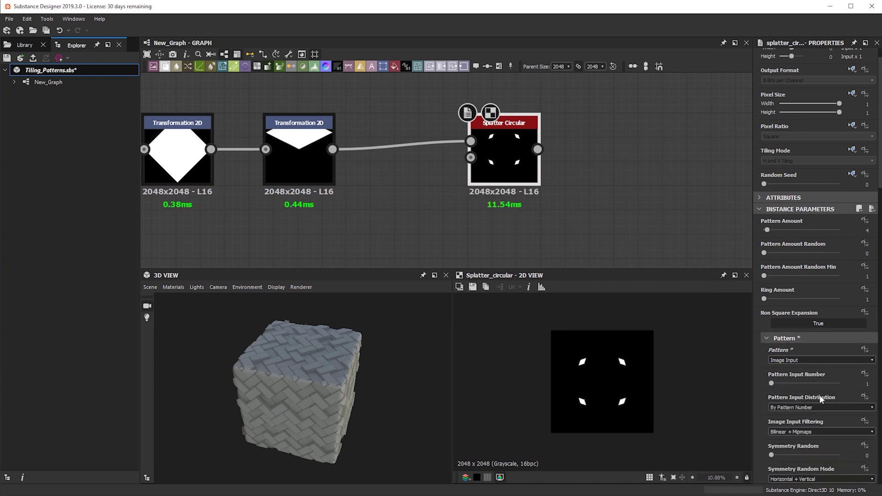
pyautogui.scroll(4, 789, 435)
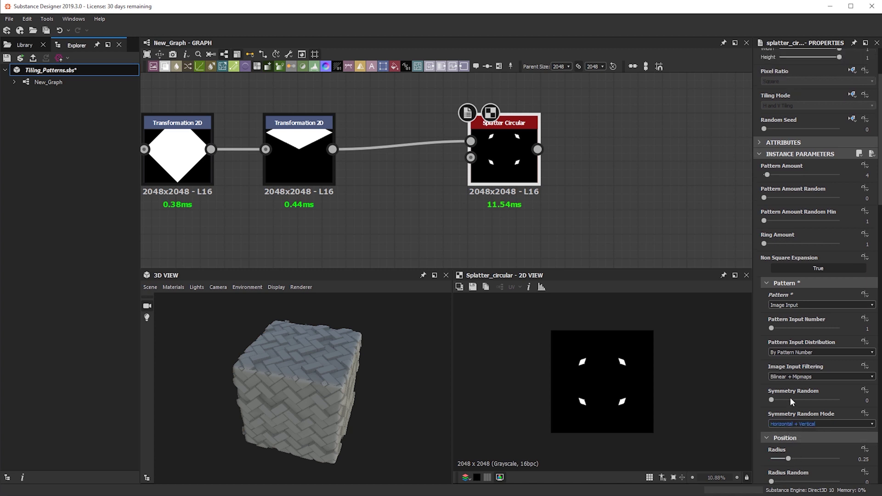
pyautogui.doubleClick(867, 258)
pyautogui.write('3')
pyautogui.press('Return')
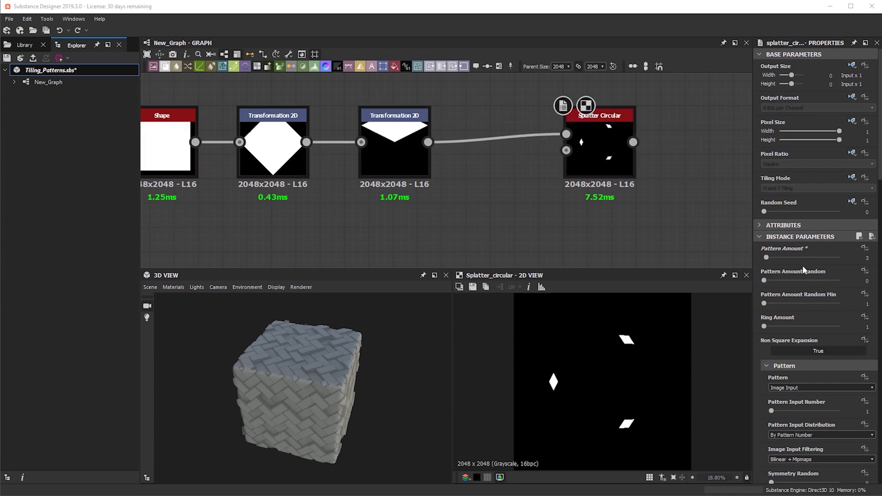
# - Reduce the Splatter Circular's Radius to 0.08 and raise its Scale to about 5.48
pyautogui.scroll(-6, 810, 421)
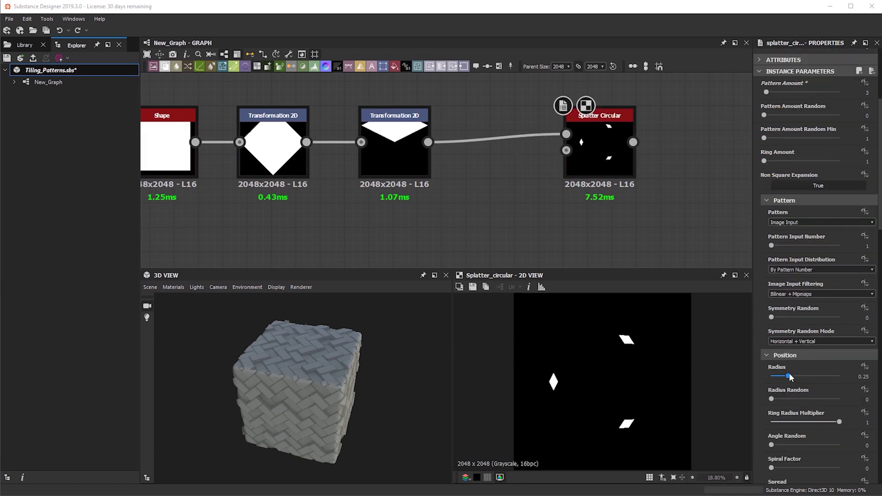
pyautogui.moveTo(790, 374); pyautogui.dragTo(776, 377)
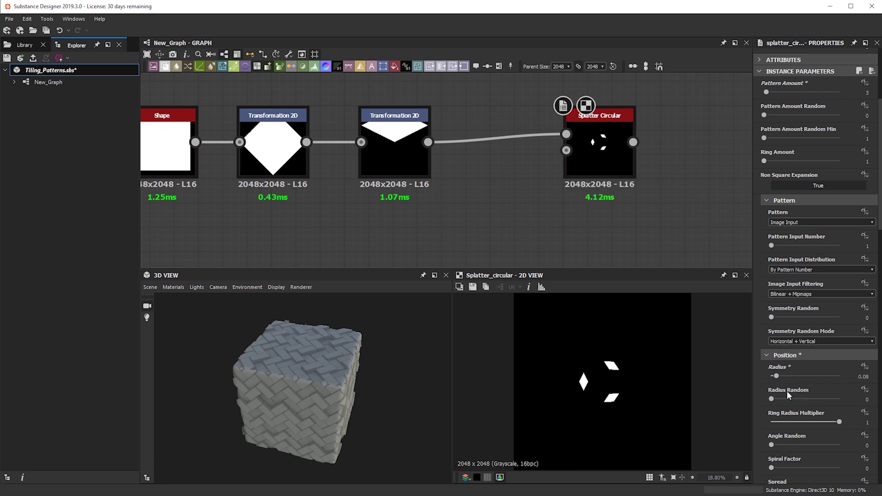
pyautogui.scroll(-11, 795, 430)
pyautogui.moveTo(776, 366); pyautogui.dragTo(795, 367)
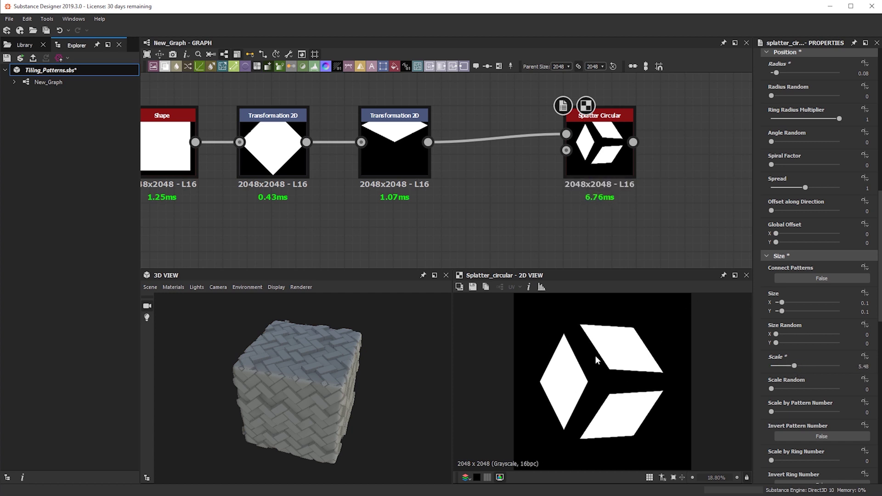
# - Keep the Splatter Circular displayed in the 2D view while slightly enlarging the rotated square in the first Transformation 2D
pyautogui.scroll(3, 368, 154)
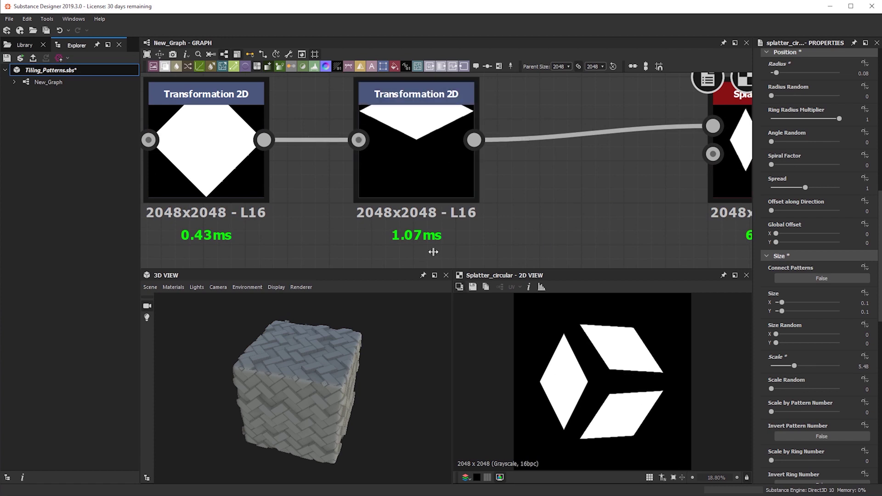
pyautogui.scroll(-3, 478, 193)
pyautogui.scroll(2, 461, 187)
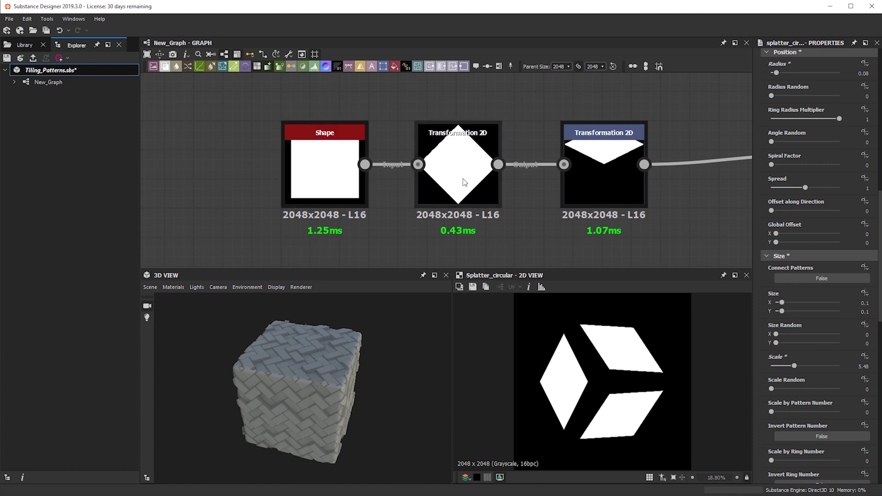
pyautogui.scroll(3, 462, 179)
pyautogui.moveTo(390, 189); pyautogui.dragTo(224, 198, button='middle')
pyautogui.click(308, 172)
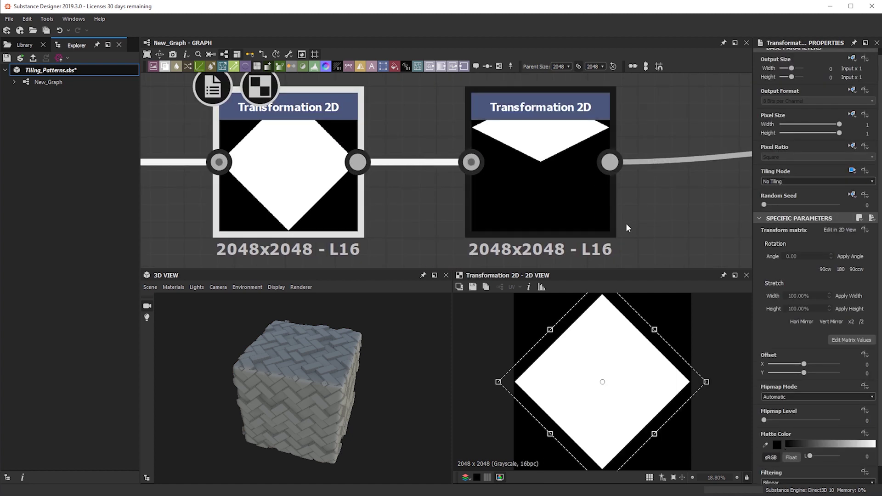
pyautogui.scroll(-3, 681, 215)
pyautogui.click(720, 203)
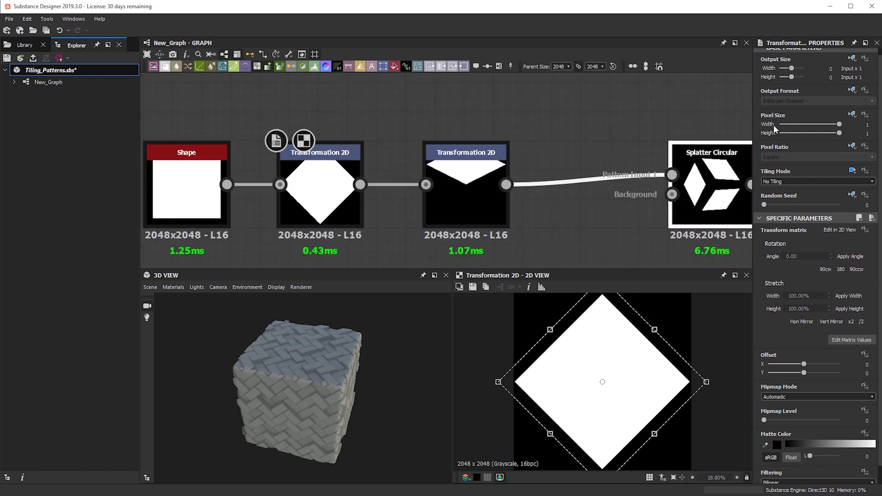
pyautogui.click(329, 186)
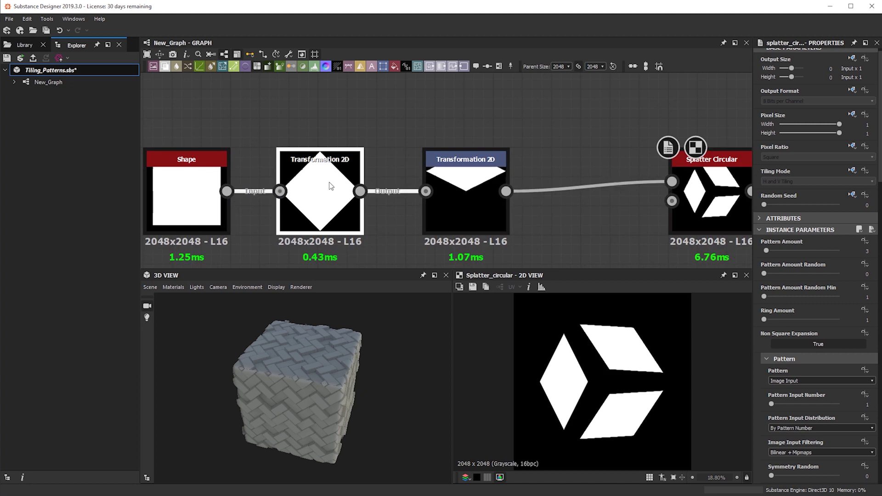
pyautogui.scroll(-1, 599, 209)
pyautogui.moveTo(599, 209); pyautogui.dragTo(549, 199, button='middle')
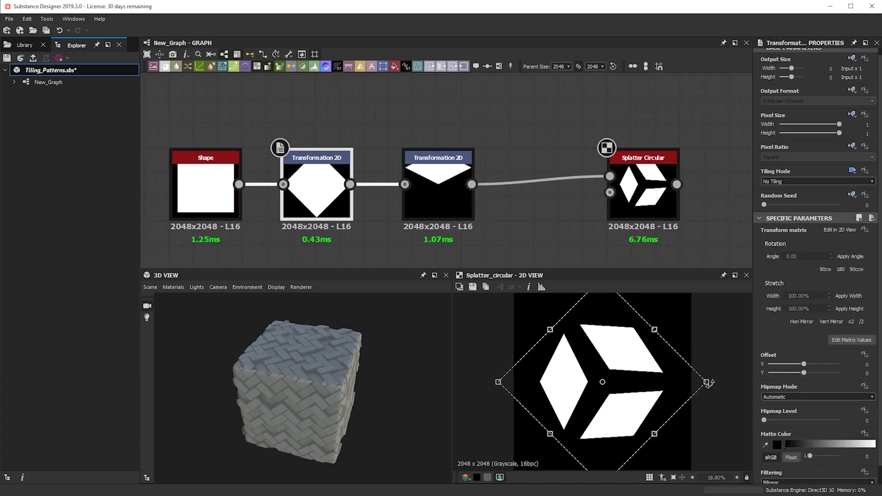
pyautogui.moveTo(708, 382)
pyautogui.mouseDown()
pyautogui.moveTo(729, 383)
pyautogui.moveTo(693, 383)
pyautogui.moveTo(706, 383)
pyautogui.mouseUp()
# - Stretch the second Transformation 2D's rhombus downward in the 2D view until its Y Offset is about 0.368
pyautogui.click(445, 191)
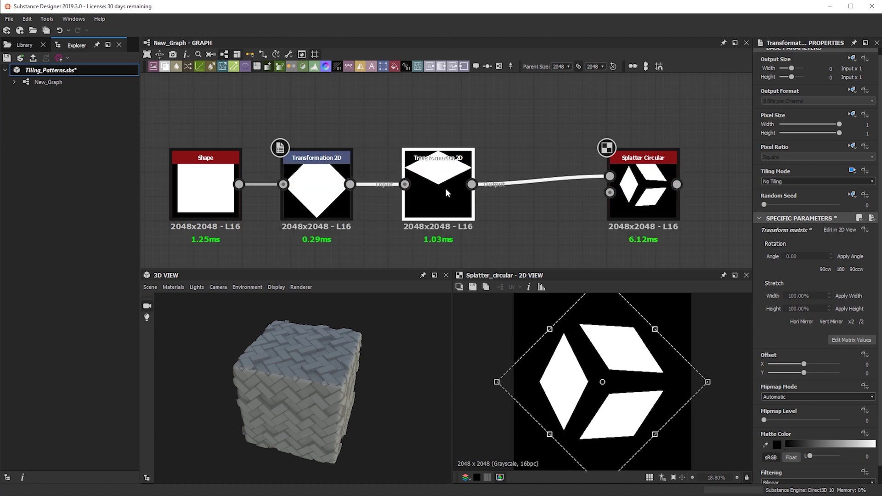
pyautogui.moveTo(602, 383); pyautogui.dragTo(603, 393)
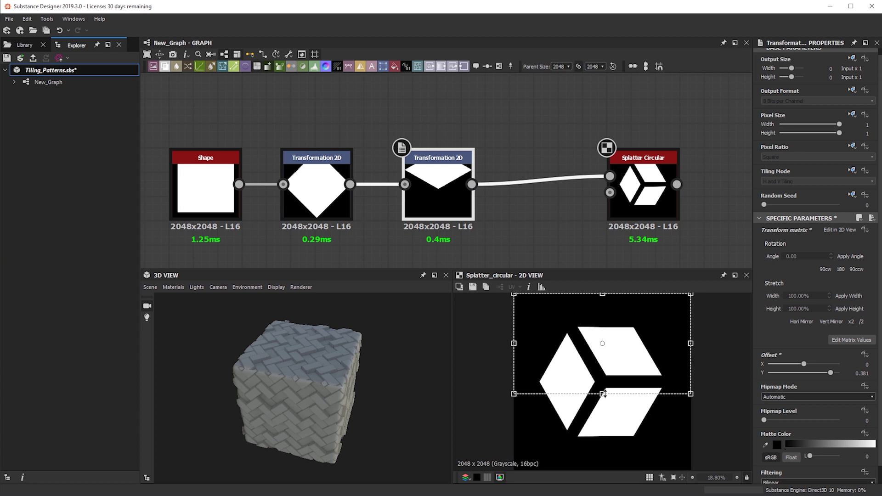
pyautogui.scroll(5, 617, 400)
pyautogui.moveTo(578, 386); pyautogui.dragTo(576, 391)
pyautogui.scroll(-2, 624, 380)
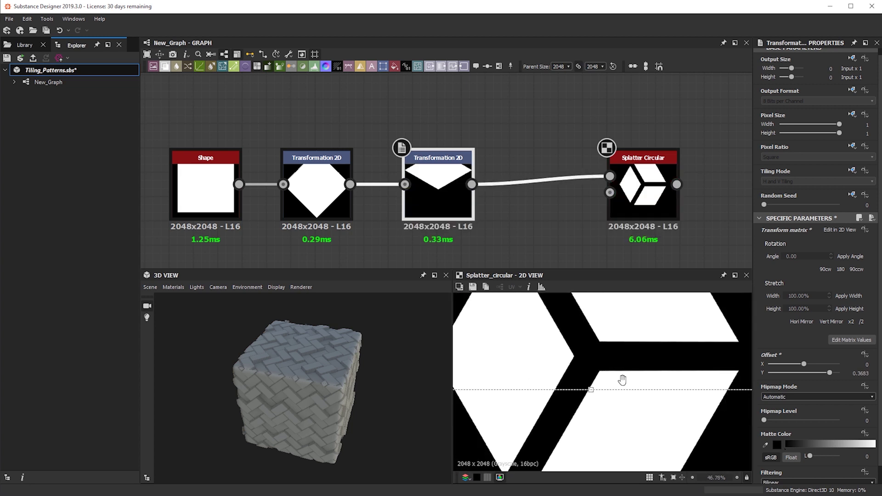
pyautogui.moveTo(624, 381); pyautogui.dragTo(592, 377, button='middle')
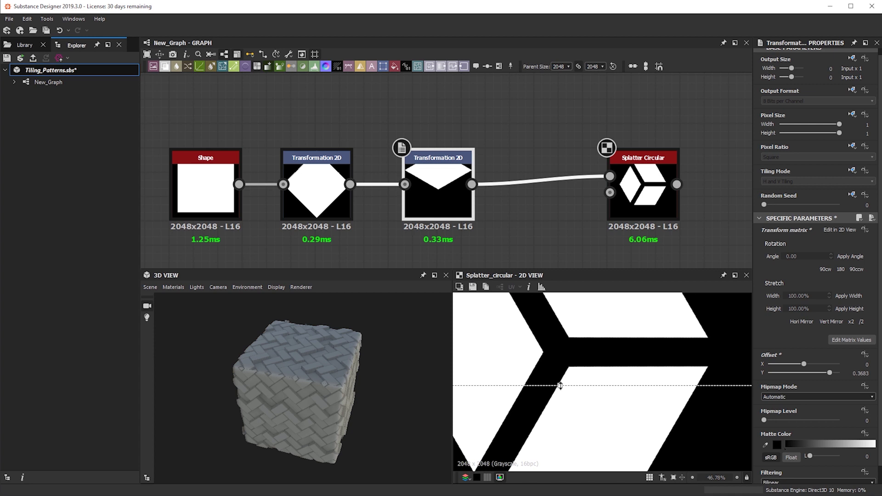
# - Raise the Splatter Circular's Scale to about 9.71 to narrow the gaps between the three rhombi
pyautogui.click(652, 198)
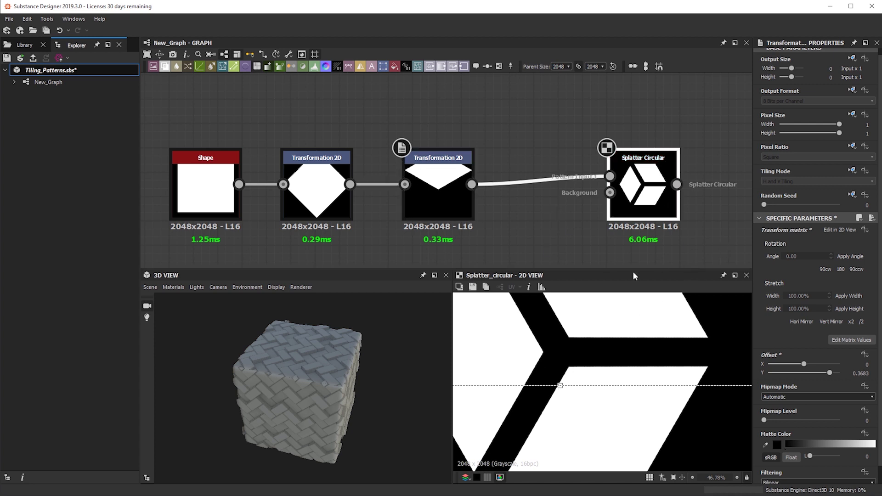
pyautogui.click(657, 207)
pyautogui.scroll(-5, 797, 310)
pyautogui.scroll(-2, 797, 386)
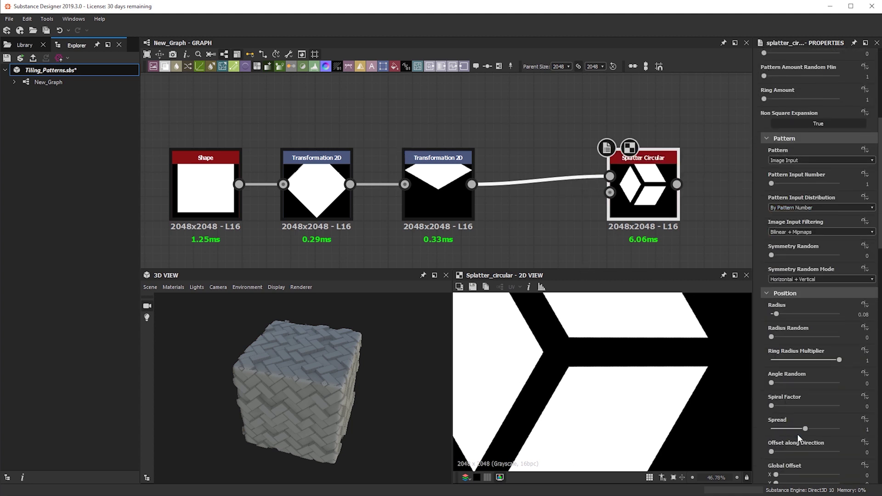
pyautogui.scroll(3, 798, 433)
pyautogui.scroll(-4, 801, 294)
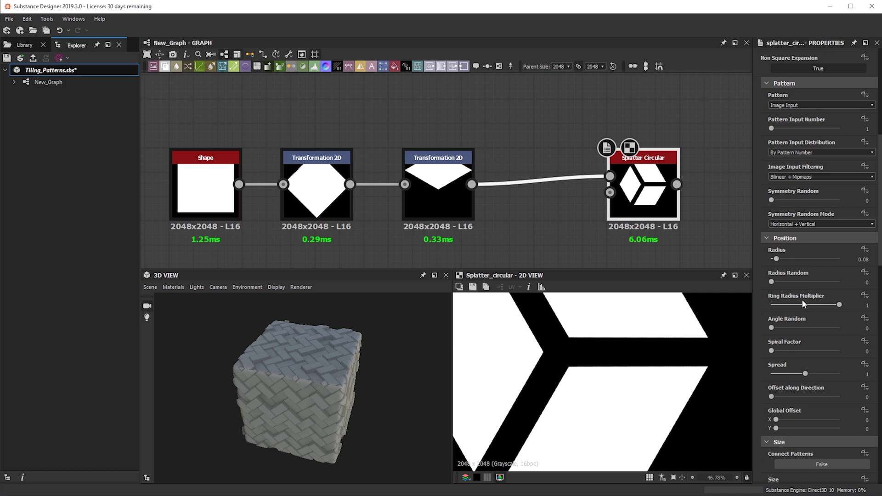
pyautogui.moveTo(808, 472); pyautogui.dragTo(828, 476)
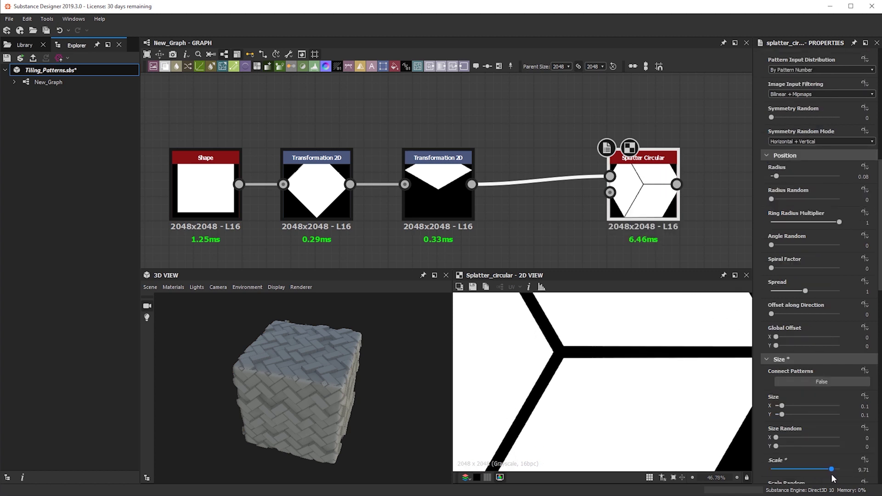
# - Undo the recent Splatter Circular Scale changes and set its Scale to about 7.5
pyautogui.scroll(-6, 625, 336)
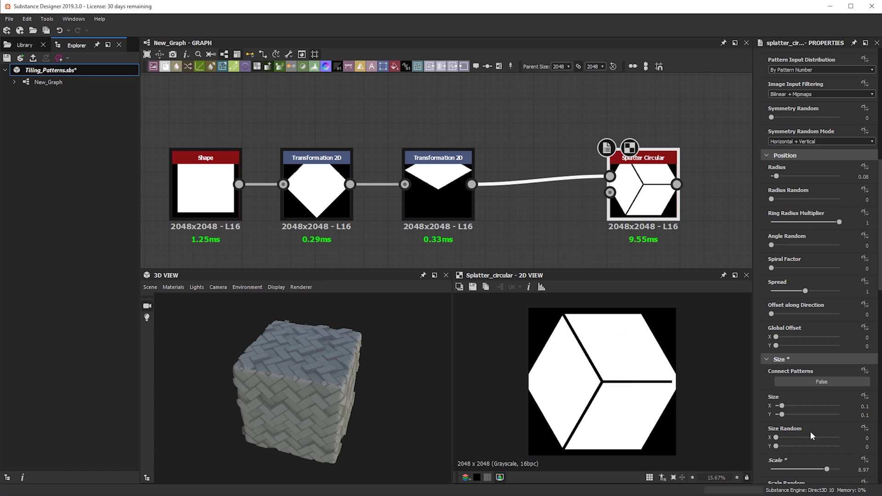
pyautogui.hotkey('ctrl', 'z')
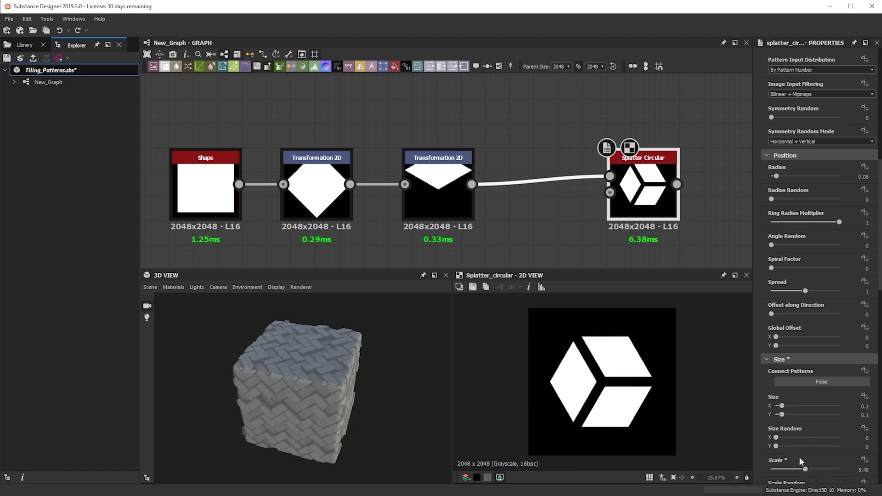
pyautogui.moveTo(813, 471); pyautogui.dragTo(818, 470)
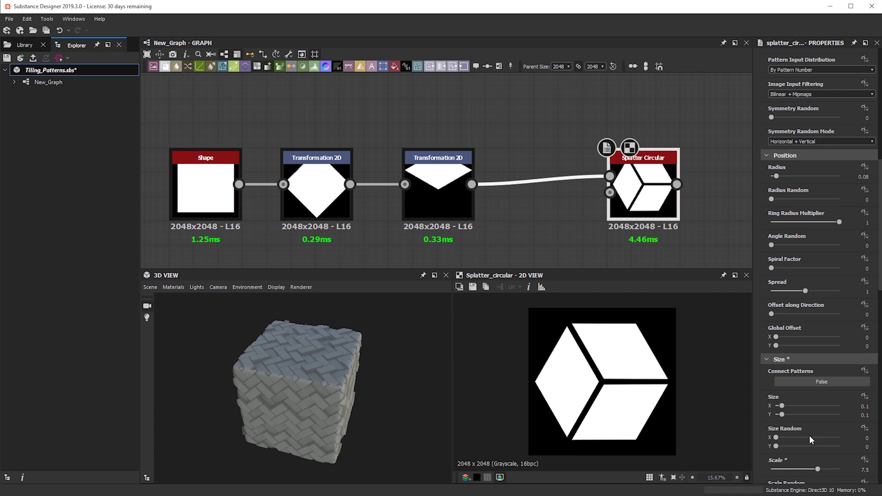
# - Set the Splatter Circular's Ring Rotation to 90 degrees so the three rhombi form an upright cube
pyautogui.scroll(-6, 811, 440)
pyautogui.moveTo(778, 356); pyautogui.dragTo(780, 354)
pyautogui.hotkey('ctrl', 'z')
pyautogui.moveTo(780, 469); pyautogui.dragTo(784, 468)
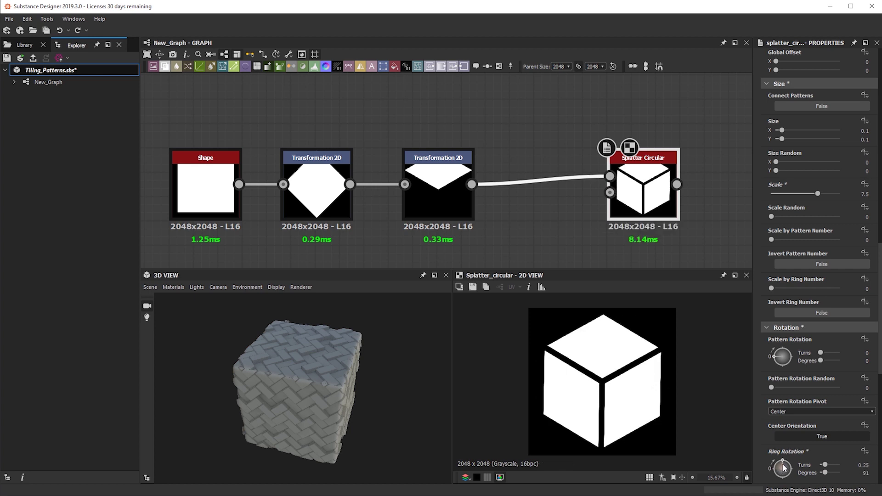
pyautogui.scroll(-2, 602, 179)
pyautogui.scroll(4, 627, 409)
pyautogui.scroll(-3, 629, 411)
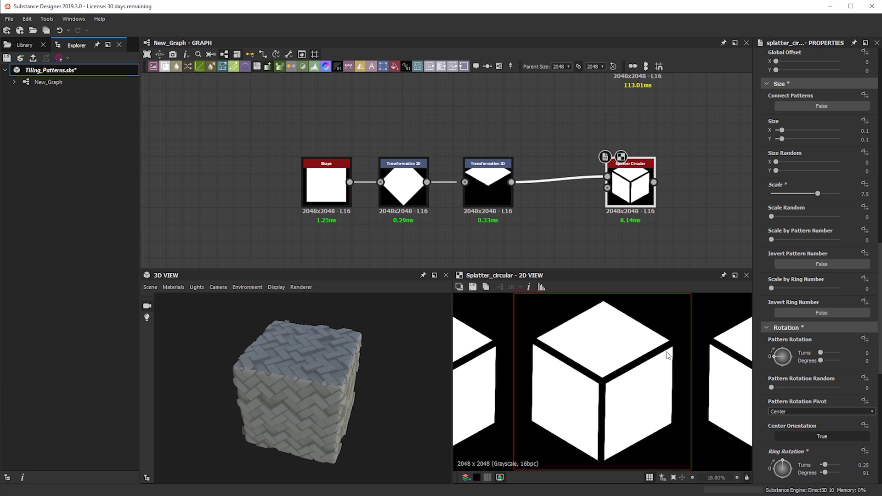
pyautogui.scroll(4, 668, 357)
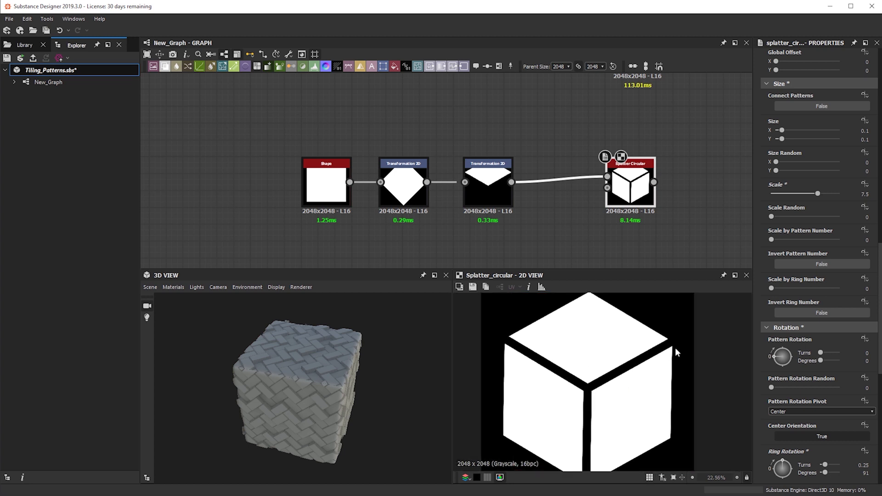
pyautogui.click(867, 474)
pyautogui.write('90')
pyautogui.press('Return')
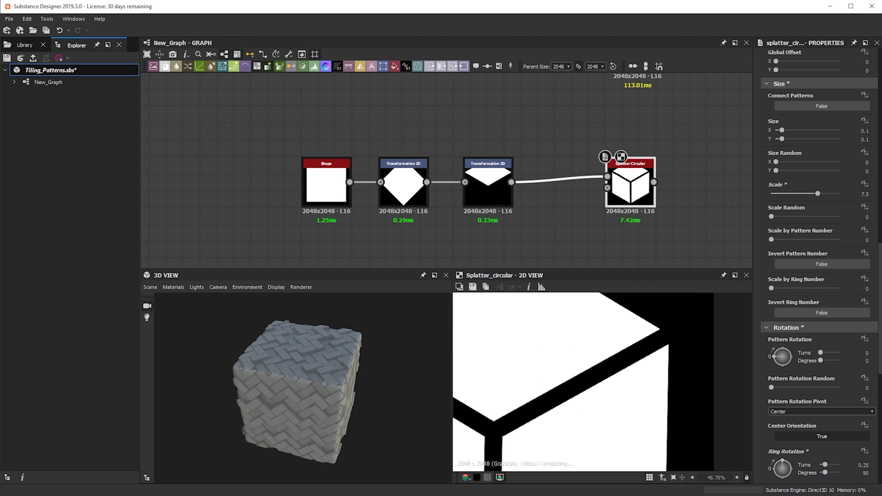
# - Shift the cube pattern's node chain left in the graph and bring the Splatter Circular close to the second Transformation 2D
pyautogui.scroll(-7, 671, 354)
pyautogui.scroll(-2, 625, 245)
pyautogui.moveTo(657, 234); pyautogui.dragTo(315, 201)
pyautogui.click(546, 215)
pyautogui.moveTo(532, 200); pyautogui.dragTo(486, 198)
pyautogui.scroll(-2, 519, 197)
pyautogui.moveTo(519, 198); pyautogui.dragTo(550, 221, button='middle')
pyautogui.scroll(3, 456, 187)
pyautogui.moveTo(456, 186); pyautogui.dragTo(255, 190, button='middle')
pyautogui.scroll(-5, 563, 178)
pyautogui.scroll(3, 404, 142)
pyautogui.moveTo(394, 90); pyautogui.dragTo(413, 109, button='middle')
pyautogui.scroll(-5, 405, 142)
pyautogui.scroll(4, 473, 133)
pyautogui.press('space')
pyautogui.write('tile')
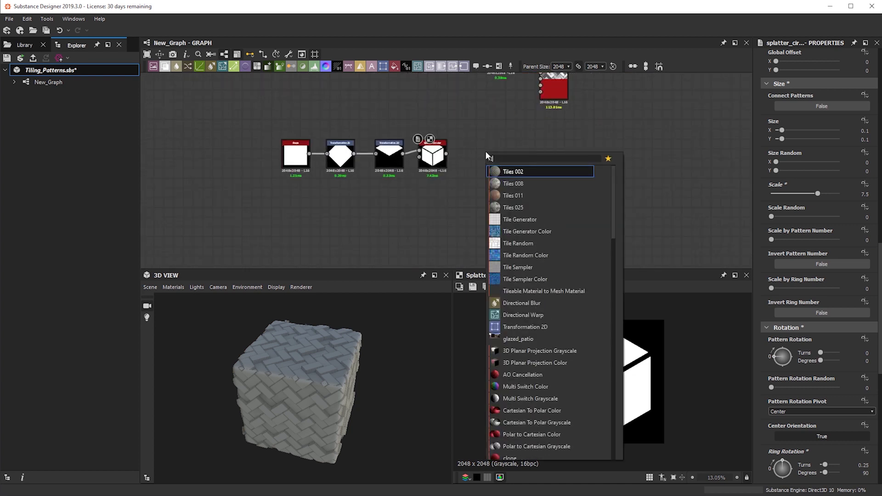
pyautogui.click(519, 224)
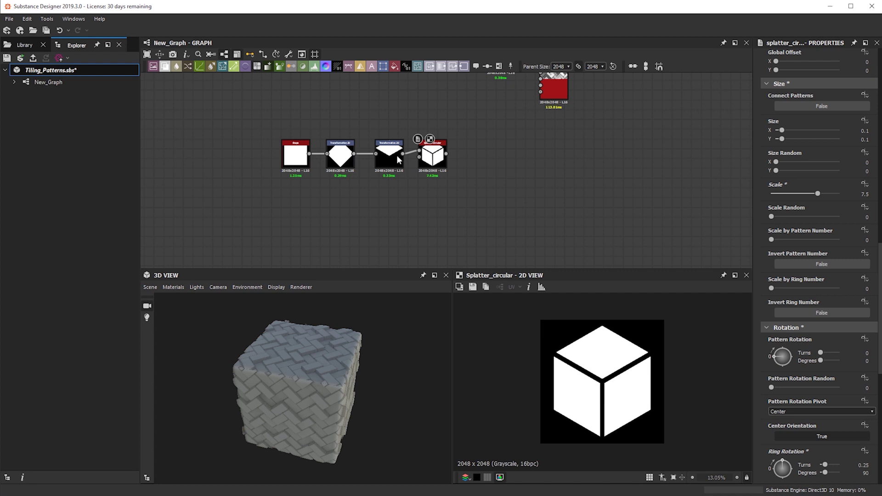
pyautogui.moveTo(495, 171); pyautogui.dragTo(512, 173, button='middle')
pyautogui.scroll(1, 512, 173)
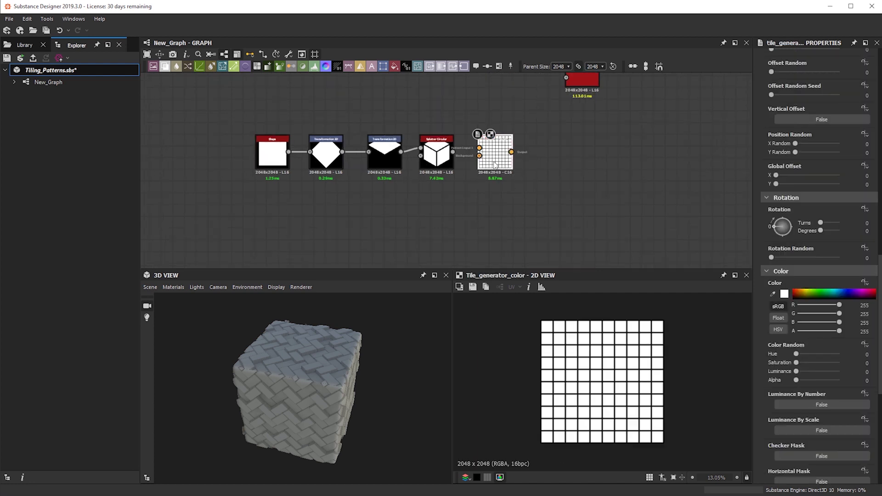
pyautogui.press('Delete')
# - Add a grayscale Tile Generator node and connect the Splatter Circular's output to its pattern input
pyautogui.press('space')
pyautogui.write('tile')
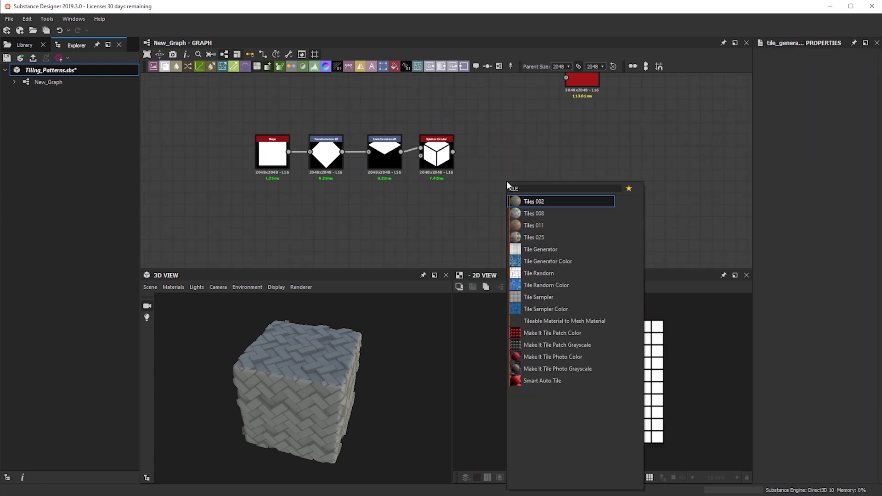
pyautogui.click(545, 249)
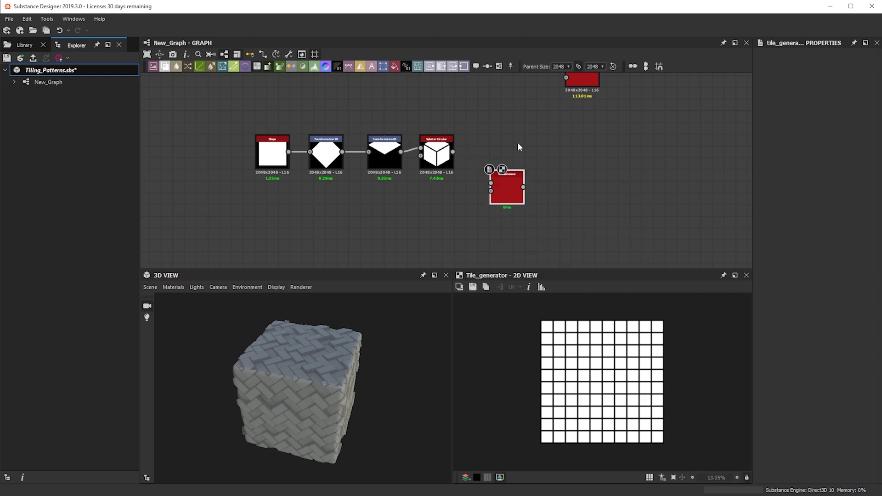
pyautogui.scroll(2, 518, 147)
pyautogui.moveTo(419, 157); pyautogui.dragTo(481, 167)
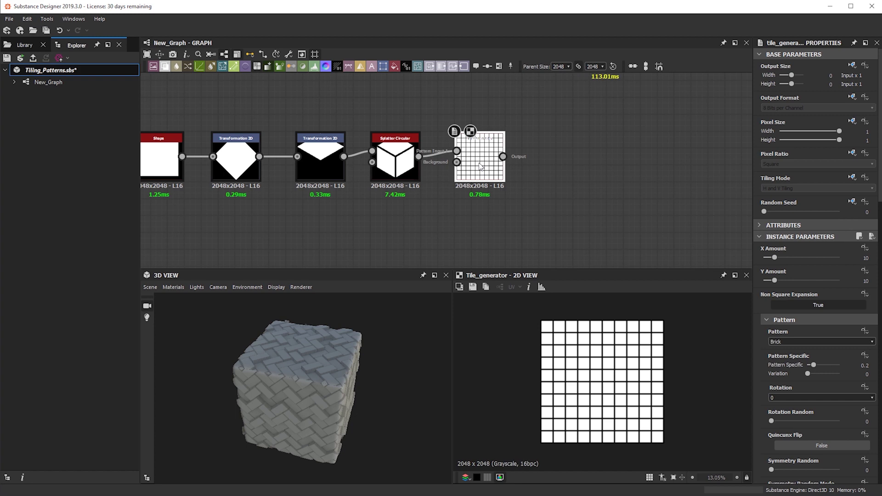
# - Set the Tile Generator's Pattern to Image Input
pyautogui.click(810, 341)
pyautogui.click(785, 353)
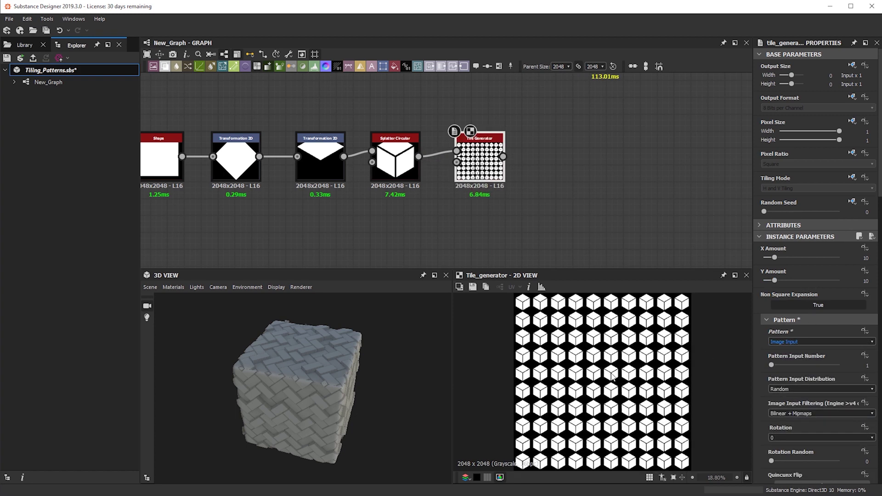
pyautogui.scroll(3, 610, 375)
pyautogui.scroll(-9, 807, 372)
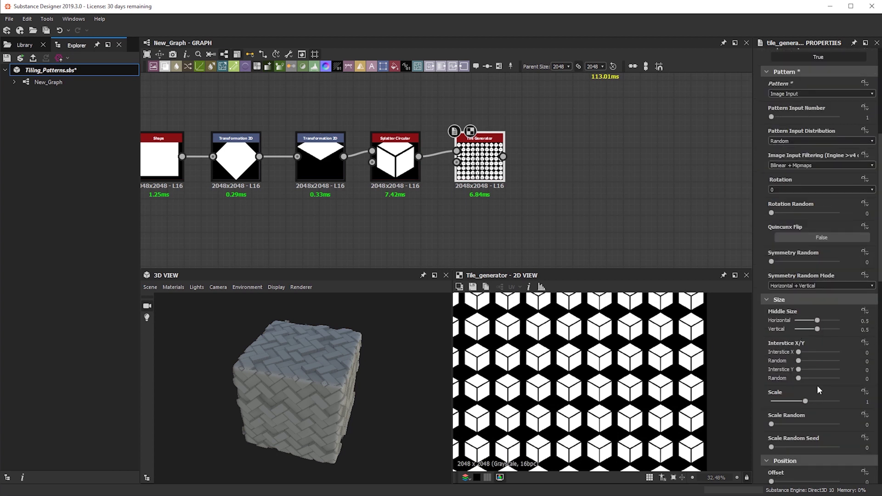
pyautogui.scroll(-4, 809, 343)
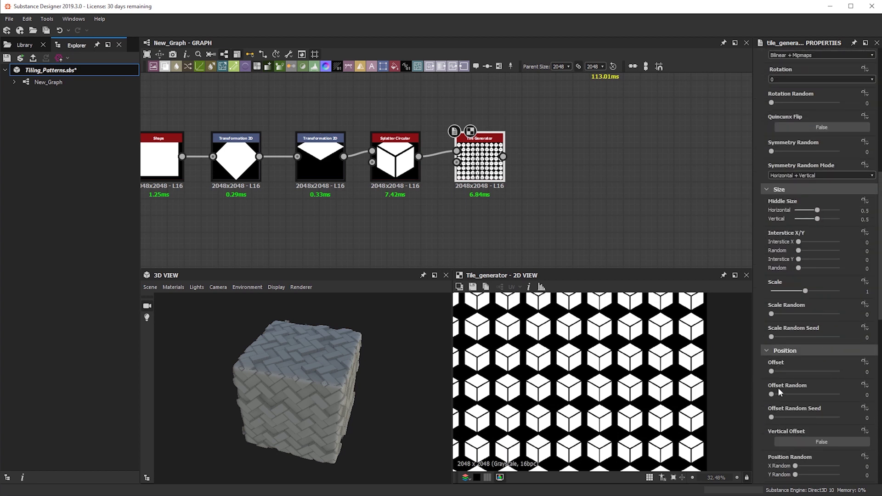
pyautogui.scroll(-2, 784, 398)
pyautogui.moveTo(776, 442)
pyautogui.mouseDown()
pyautogui.moveTo(802, 442)
pyautogui.moveTo(780, 440)
pyautogui.moveTo(792, 443)
pyautogui.mouseUp()
pyautogui.hotkey('ctrl', 'z')
pyautogui.moveTo(784, 339); pyautogui.dragTo(789, 339)
pyautogui.hotkey('ctrl', 'z')
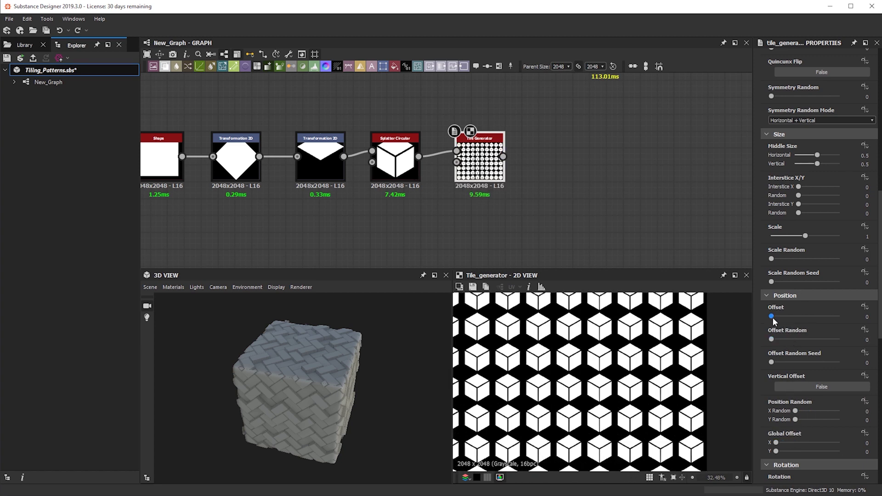
pyautogui.doubleClick(866, 340)
pyautogui.write('0.5')
pyautogui.press('Return')
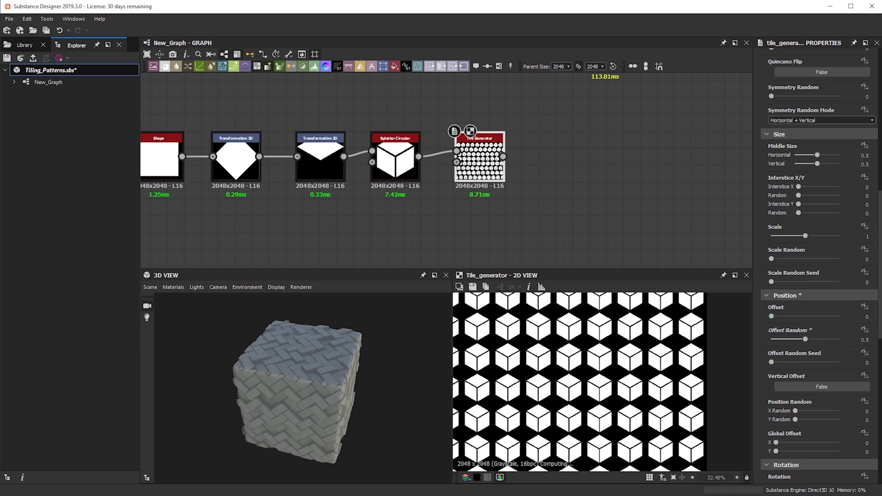
pyautogui.hotkey('ctrl', 'z')
# - Set the Tile Generator's Offset to 0.5 and raise its Scale to about 1.33
pyautogui.doubleClick(866, 317)
pyautogui.write('0.5')
pyautogui.press('Return')
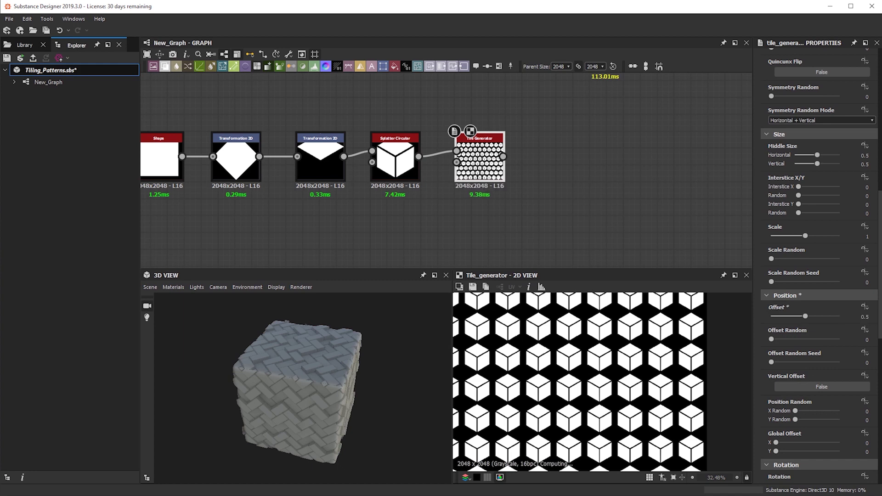
pyautogui.scroll(-5, 806, 359)
pyautogui.scroll(7, 806, 359)
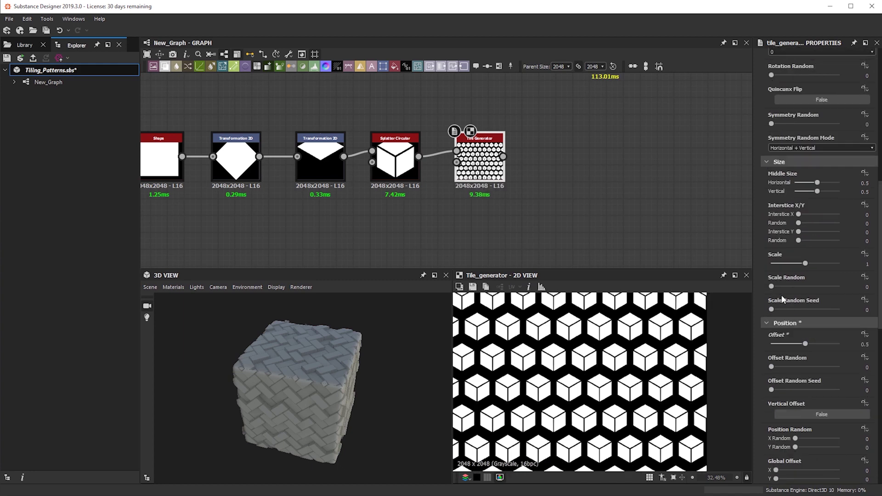
pyautogui.scroll(3, 799, 381)
pyautogui.moveTo(807, 373); pyautogui.dragTo(816, 375)
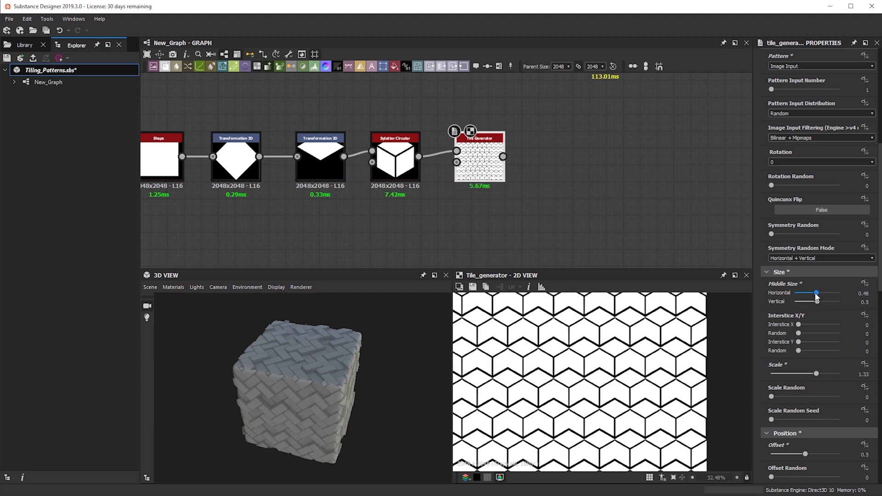
# - Set the Tile Generator's Interstice X to about 0.11 and Interstice Y to about -0.07 to even the gaps between cubes
pyautogui.moveTo(800, 324); pyautogui.dragTo(795, 344)
pyautogui.doubleClick(866, 343)
pyautogui.write('-1')
pyautogui.press('Return')
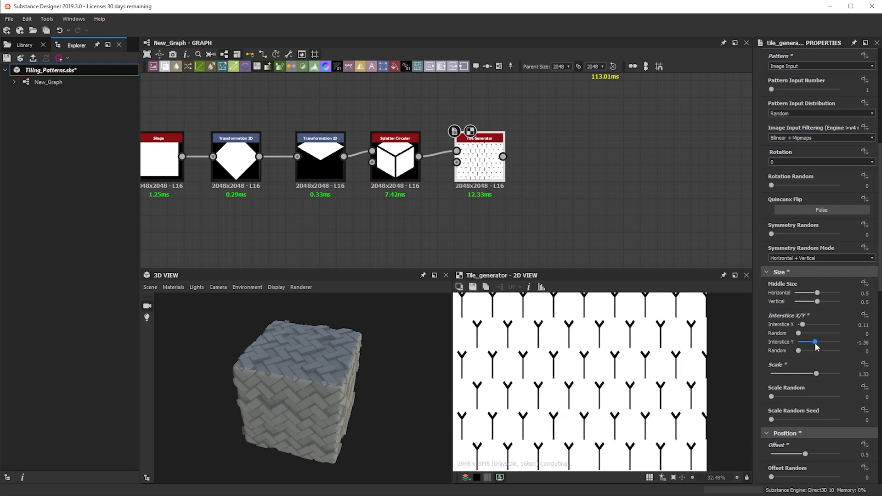
pyautogui.moveTo(819, 344); pyautogui.dragTo(828, 344)
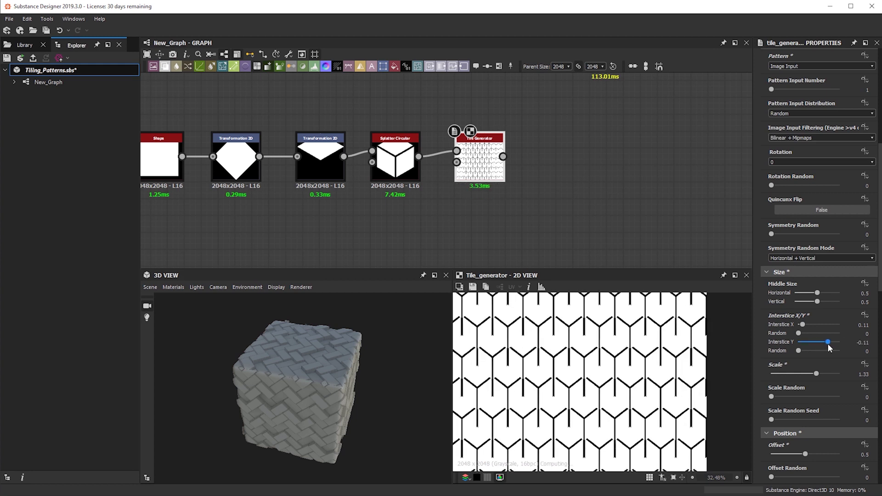
pyautogui.scroll(-5, 620, 382)
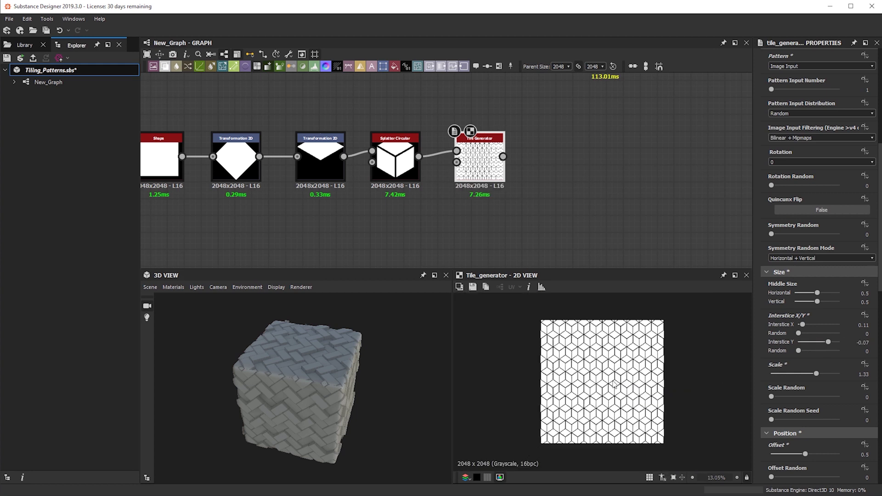
pyautogui.scroll(7, 599, 381)
pyautogui.scroll(-6, 563, 340)
pyautogui.scroll(-3, 563, 158)
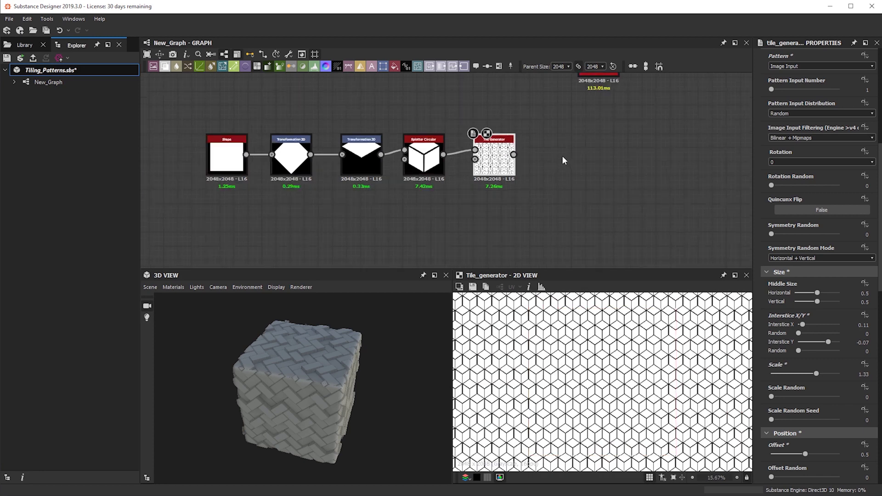
# - Move the outgoing material connections from the herringbone Tile Sampler's output to the new Tile Generator's output
pyautogui.moveTo(490, 140); pyautogui.dragTo(492, 189, button='middle')
pyautogui.scroll(-2, 493, 190)
pyautogui.keyDown('shift'); pyautogui.moveTo(572, 141); pyautogui.dragTo(522, 208); pyautogui.keyUp('shift')
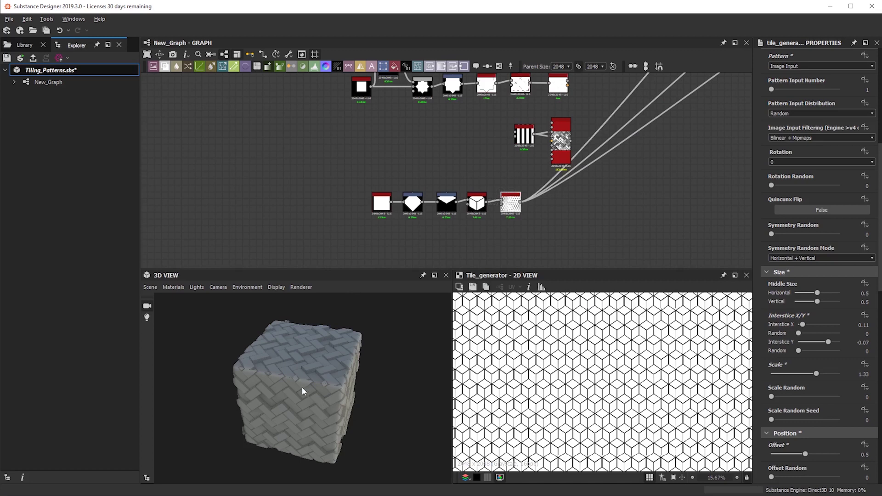
# - Inspect the cube tiling's surface relief and gaps on the 3D cube from close up and from different angles
pyautogui.moveTo(277, 404); pyautogui.dragTo(443, 365)
pyautogui.scroll(4, 323, 383)
pyautogui.scroll(-3, 382, 410)
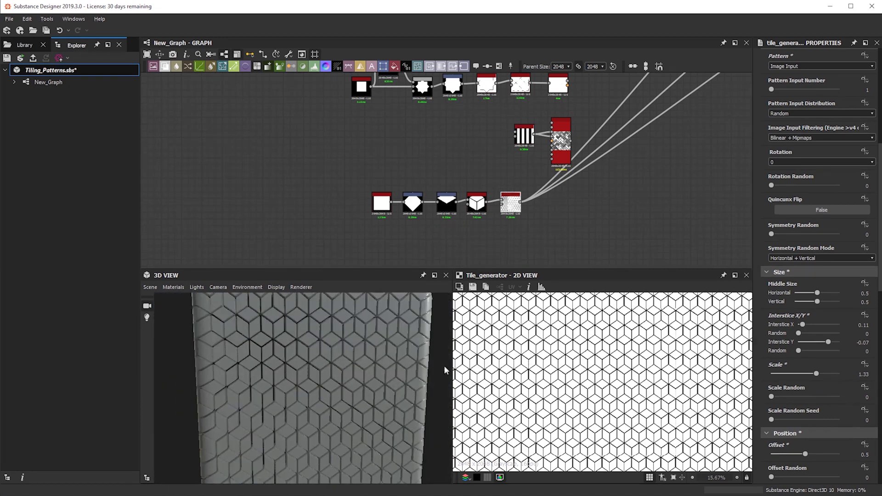
pyautogui.moveTo(538, 230); pyautogui.dragTo(460, 198)
pyautogui.moveTo(412, 372); pyautogui.dragTo(294, 368)
pyautogui.moveTo(294, 367); pyautogui.dragTo(381, 375, button='right')
pyautogui.scroll(-3, 510, 162)
# - Review the tile pattern node chains throughout the graph, from the blended checker patterns to the new cube pattern
pyautogui.moveTo(510, 161); pyautogui.dragTo(364, 193, button='middle')
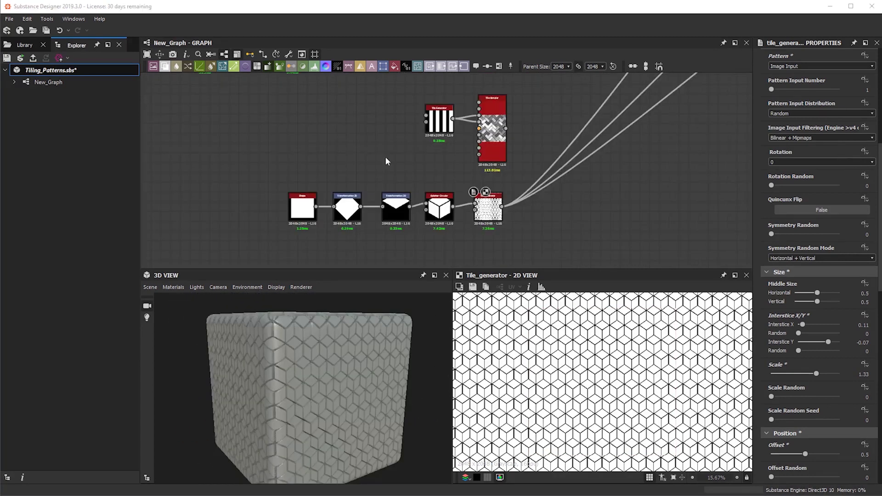
pyautogui.moveTo(375, 192); pyautogui.dragTo(461, 366, button='middle')
pyautogui.moveTo(459, 212); pyautogui.dragTo(431, 294, button='middle')
pyautogui.scroll(-4, 450, 195)
pyautogui.moveTo(462, 197); pyautogui.dragTo(401, 201, button='middle')
pyautogui.scroll(1, 403, 124)
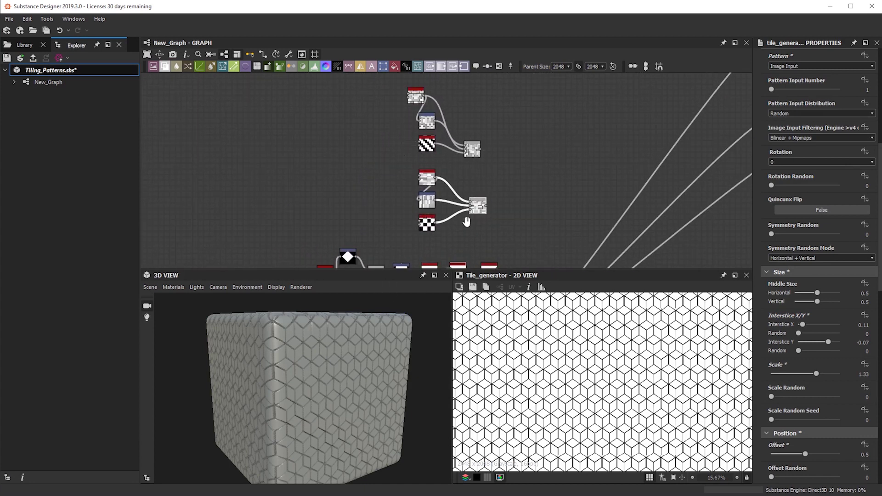
pyautogui.moveTo(466, 225); pyautogui.dragTo(482, 142, button='middle')
pyautogui.moveTo(484, 212); pyautogui.dragTo(479, 126, button='middle')
pyautogui.scroll(4, 482, 212)
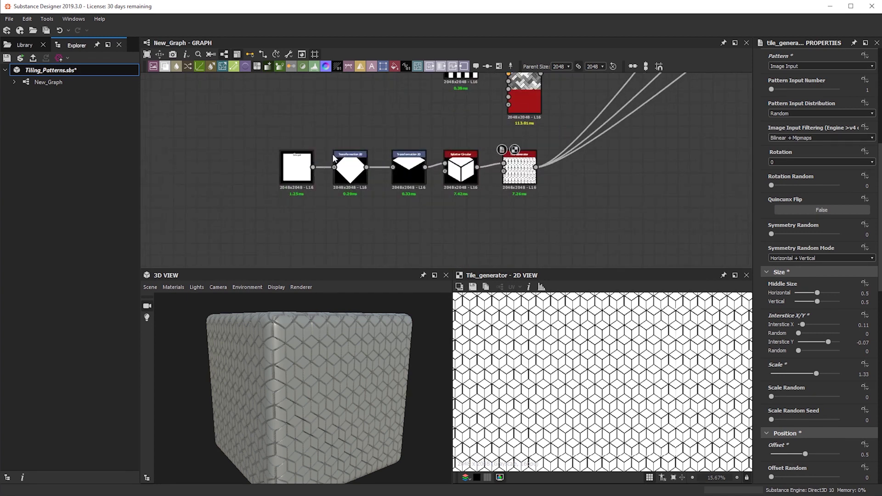
pyautogui.moveTo(481, 186); pyautogui.dragTo(498, 276, button='middle')
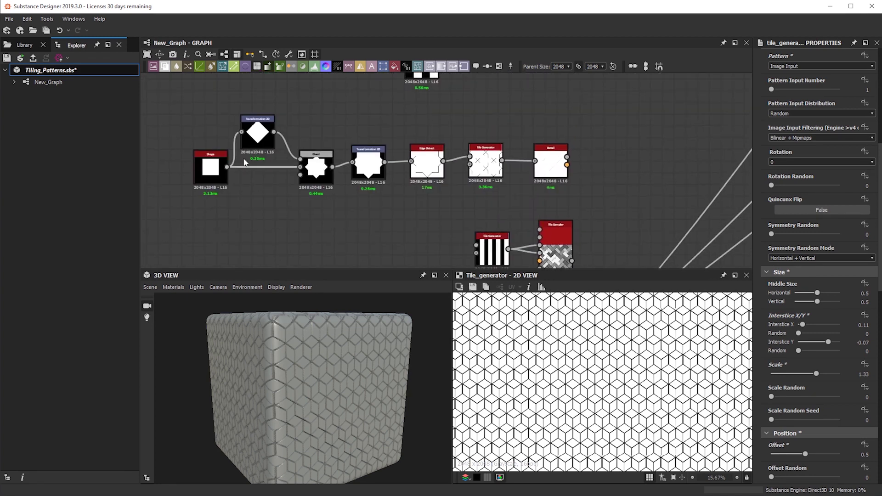
pyautogui.scroll(-3, 554, 205)
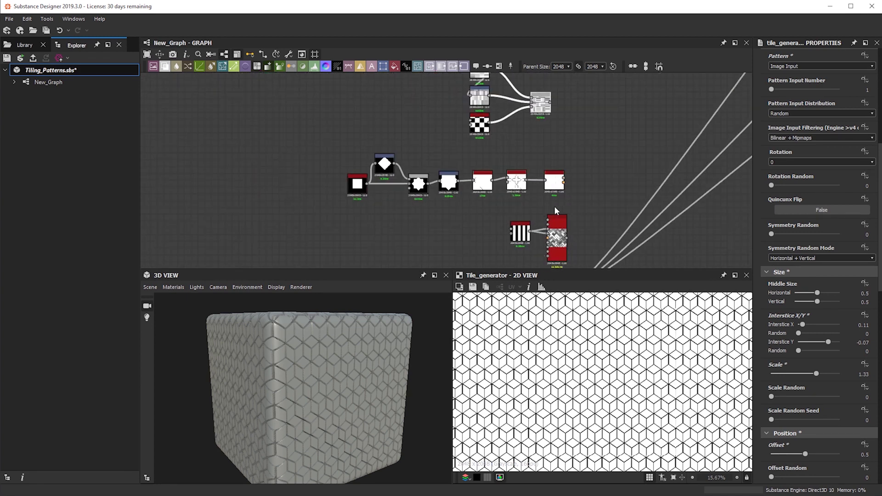
pyautogui.moveTo(562, 254); pyautogui.dragTo(505, 191, button='middle')
pyautogui.scroll(3, 504, 192)
pyautogui.scroll(-3, 559, 163)
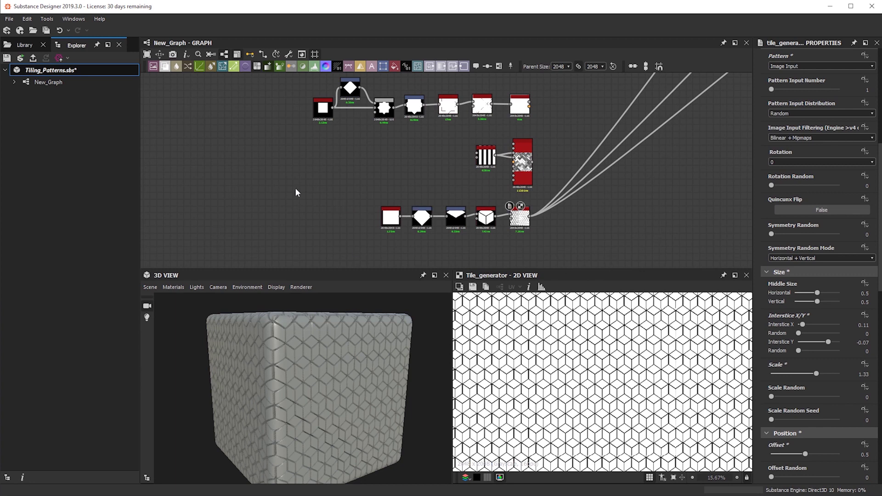
pyautogui.scroll(2, 535, 208)
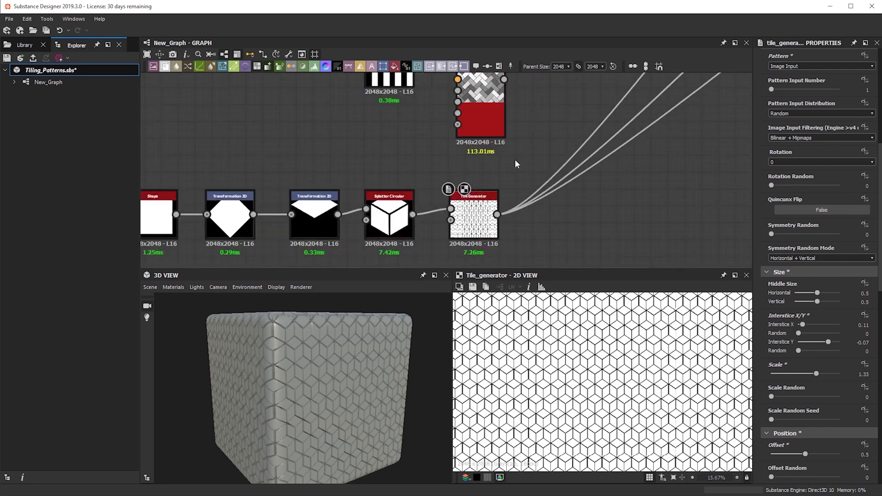
pyautogui.scroll(-1, 537, 199)
pyautogui.moveTo(537, 198); pyautogui.dragTo(647, 272, button='middle')
pyautogui.moveTo(499, 265); pyautogui.dragTo(436, 127, button='middle')
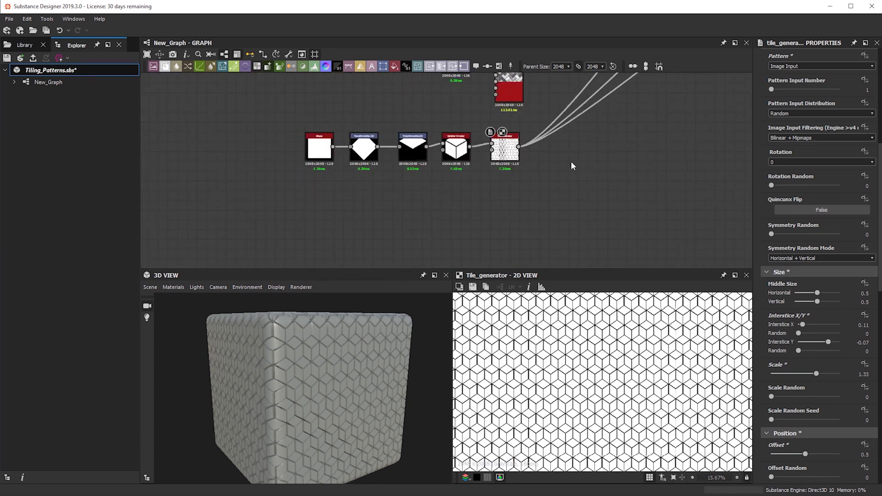